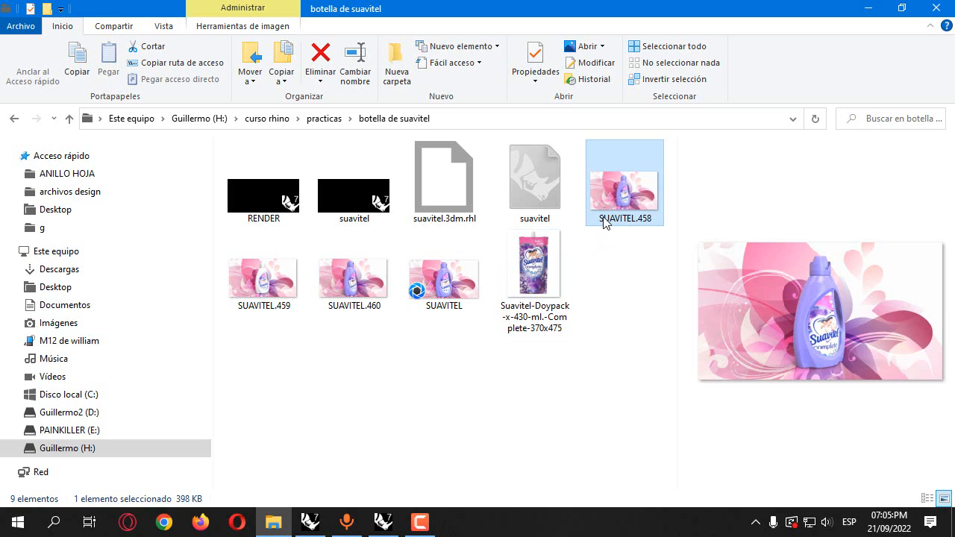
View the SUAVITEL.458 bottle render as reference and switch to the untitled Rhinoceros model.
double_click(605, 221)
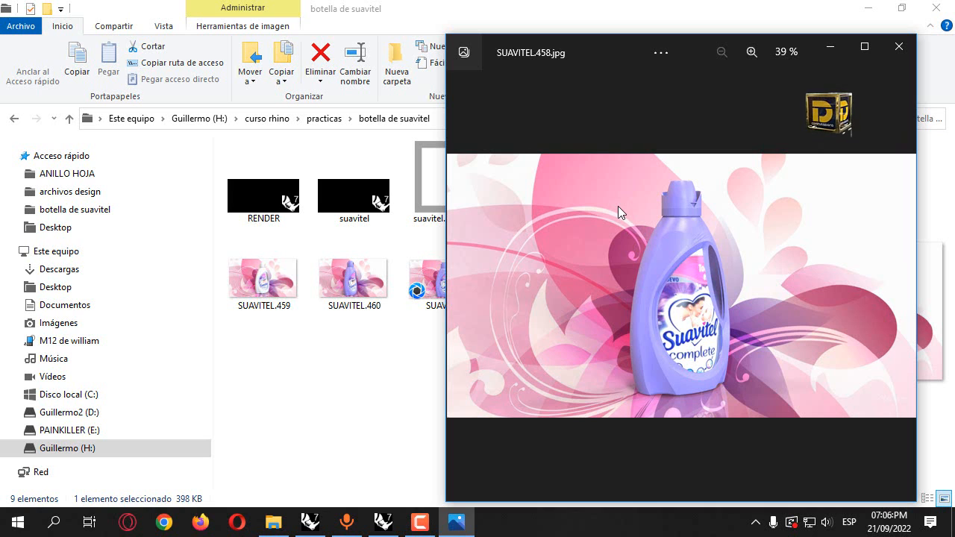
left_click(383, 522)
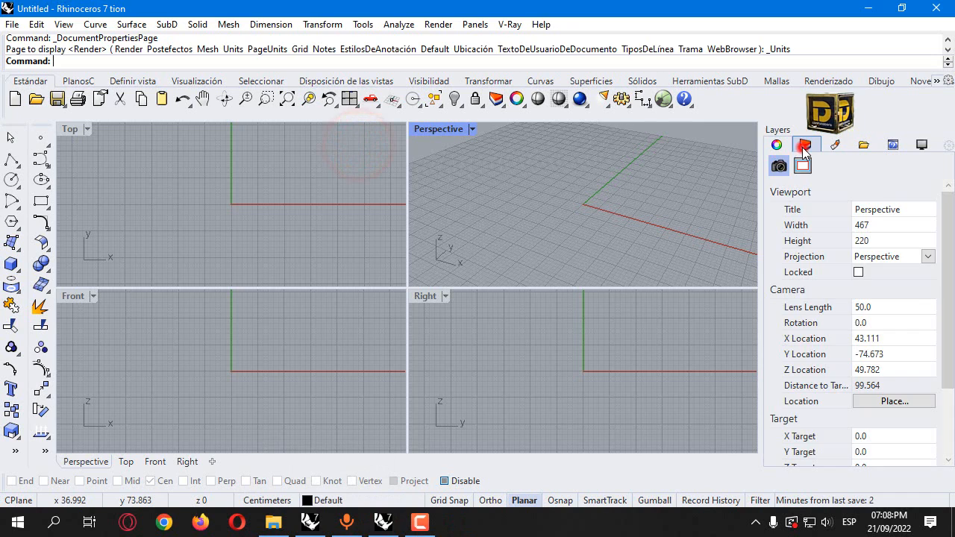
Create a new layer named "referencias".
left_click(805, 145)
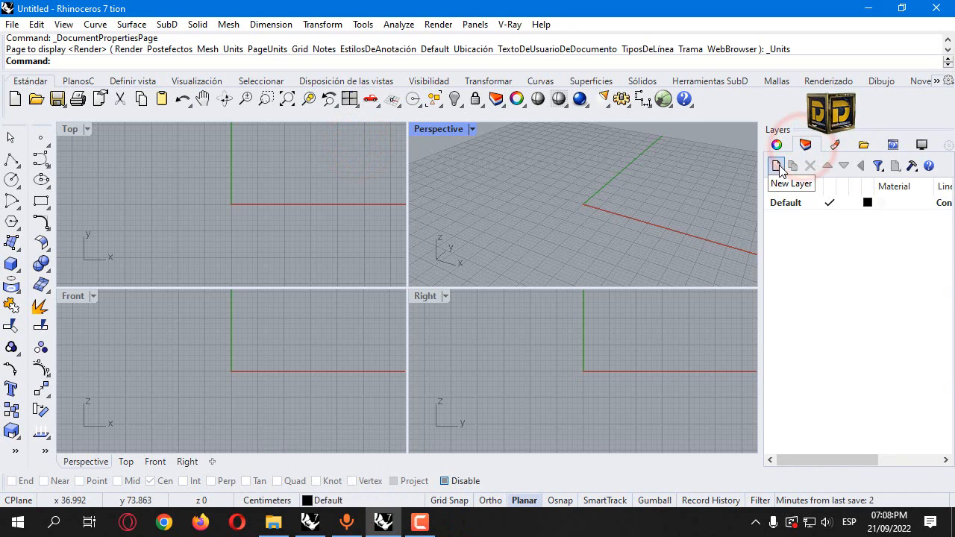
left_click(777, 166)
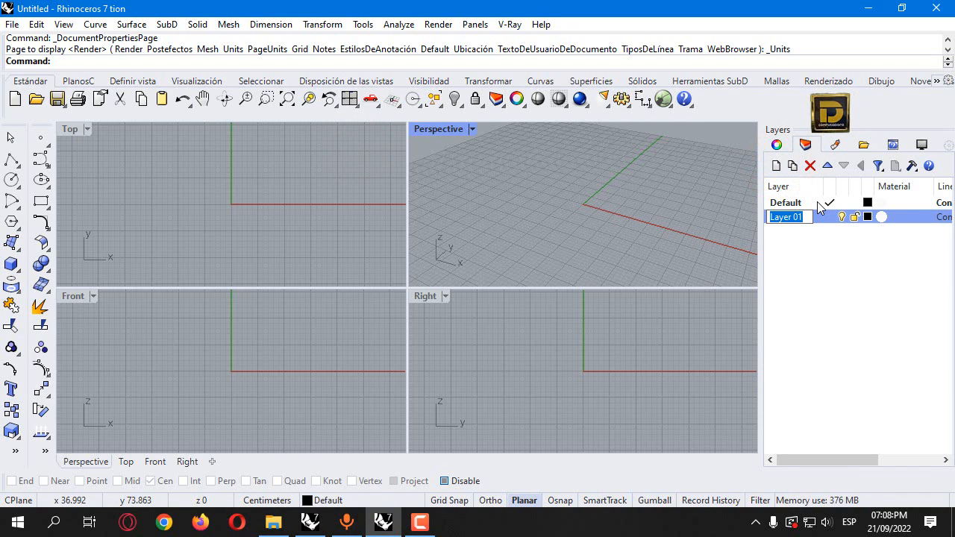
type("referencias")
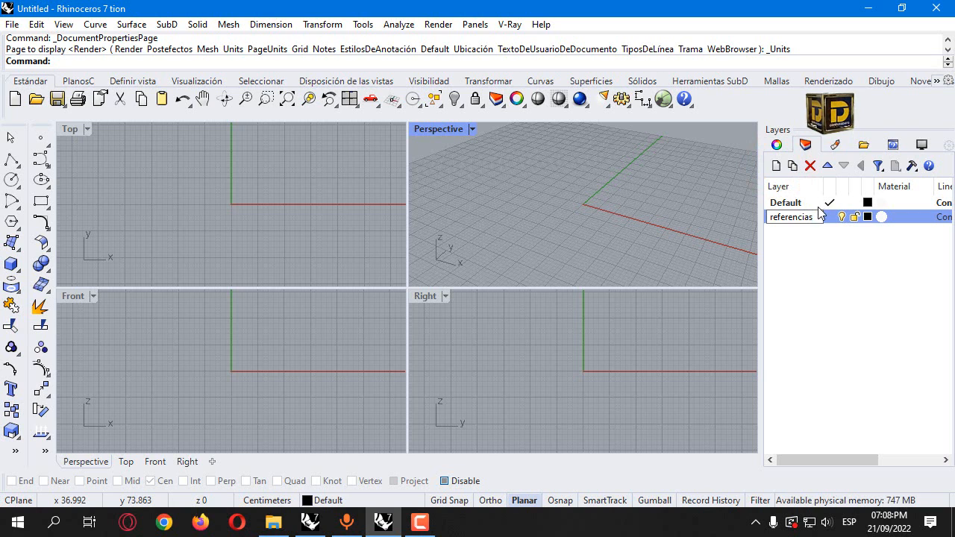
left_click(820, 238)
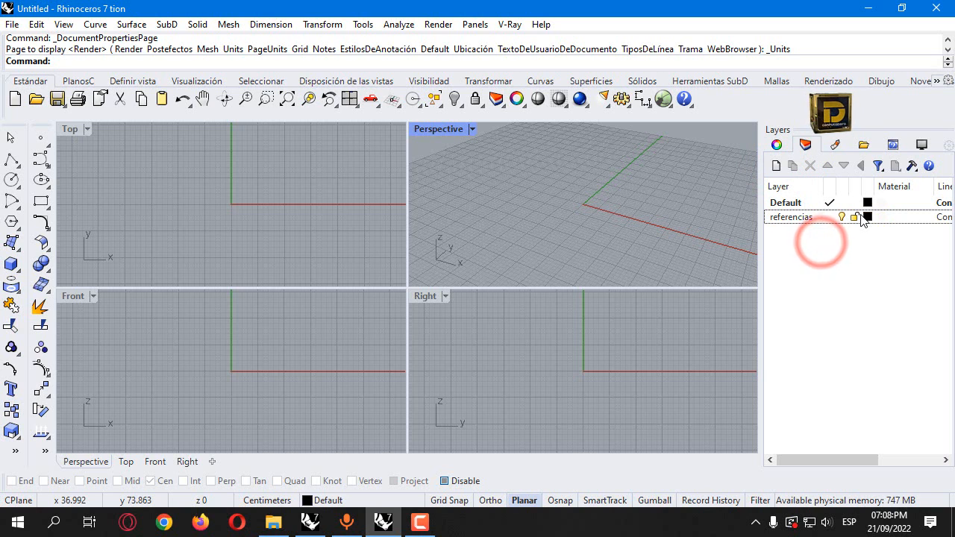
Set the referencias layer color to green and make it the current layer.
left_click(863, 215)
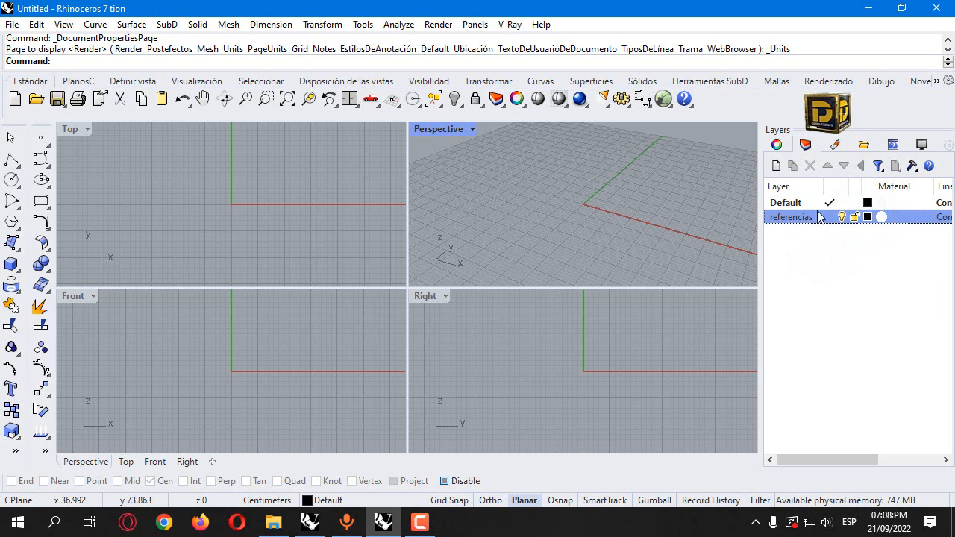
left_click(868, 216)
left_click(687, 192)
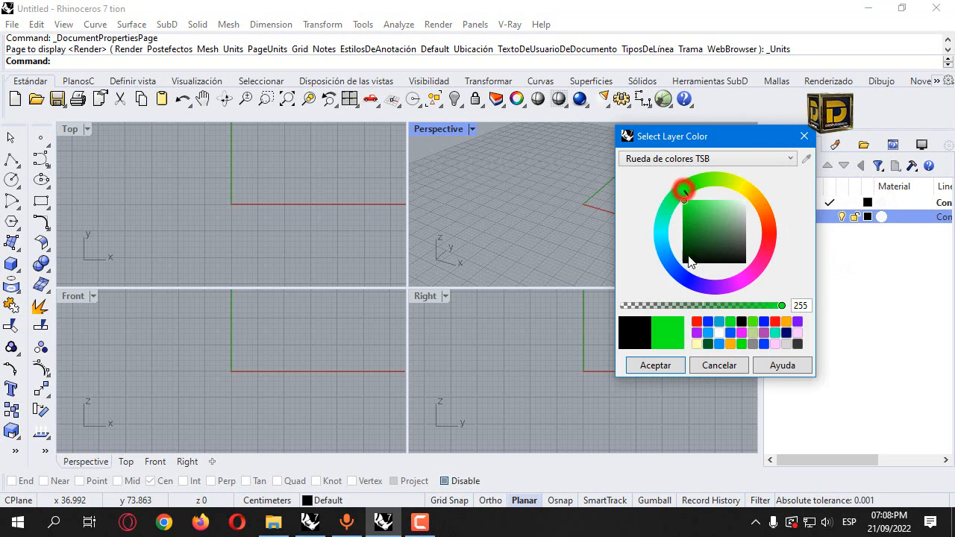
left_click(654, 365)
left_click(830, 217)
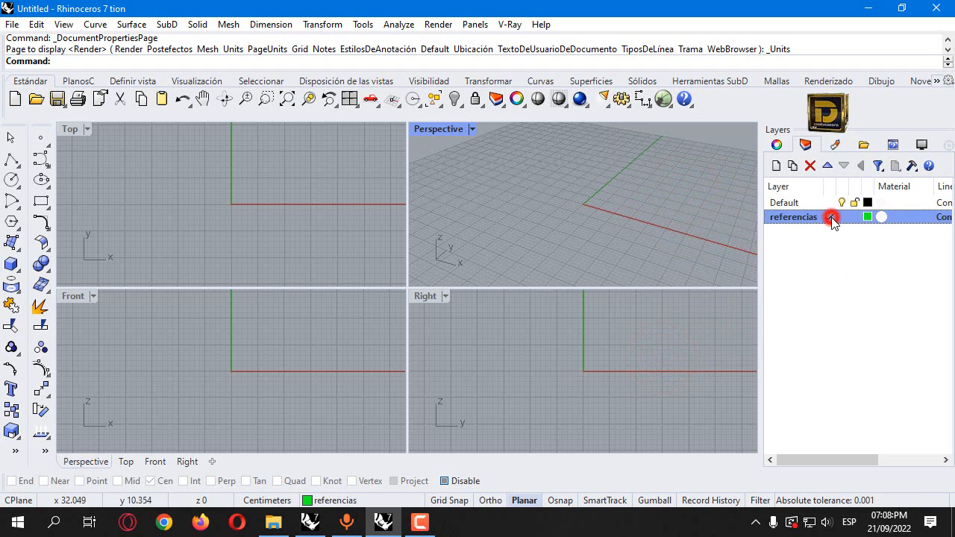
Draw a vertical midpoint-based line in the Top view, extending 5 cm to each side of its middle.
left_click(16, 166)
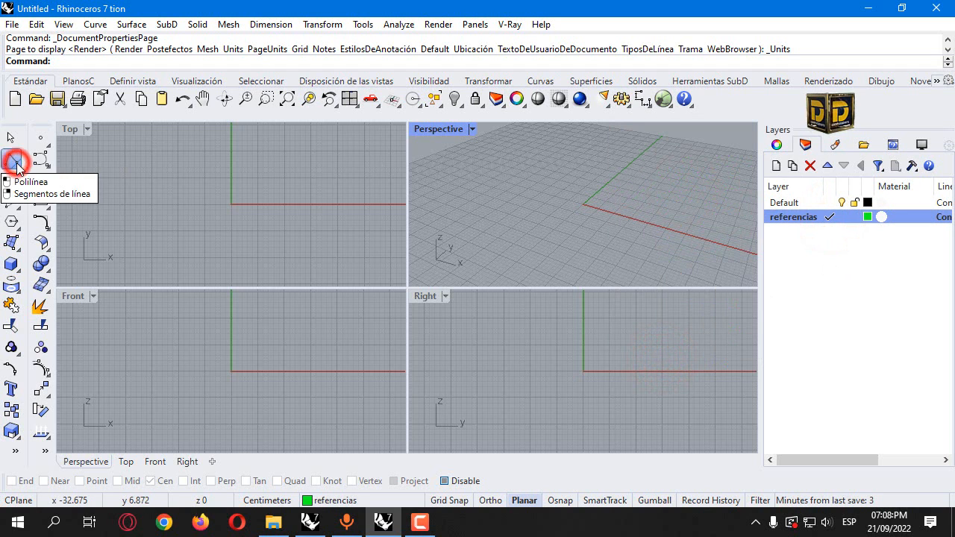
left_click(70, 165)
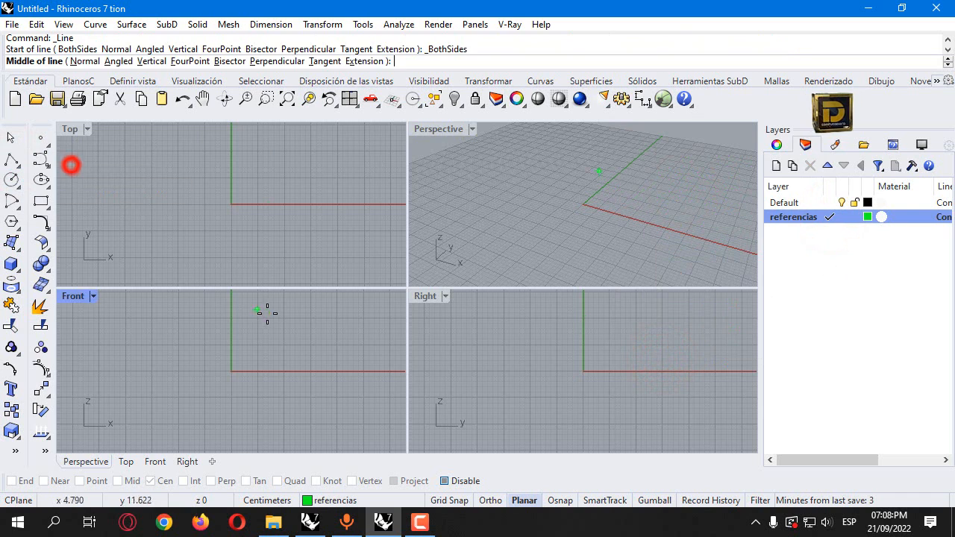
left_click(259, 234)
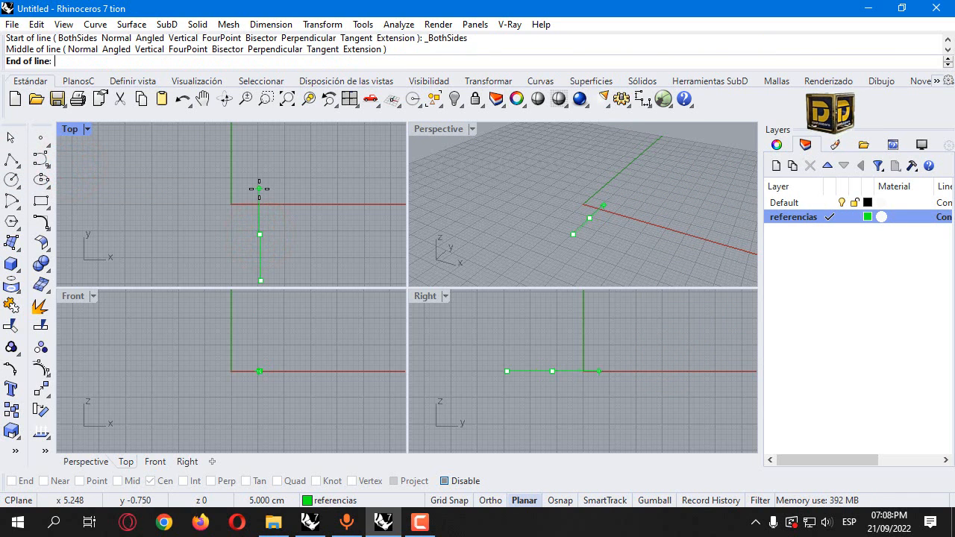
type("5")
key("Return")
left_click(259, 189)
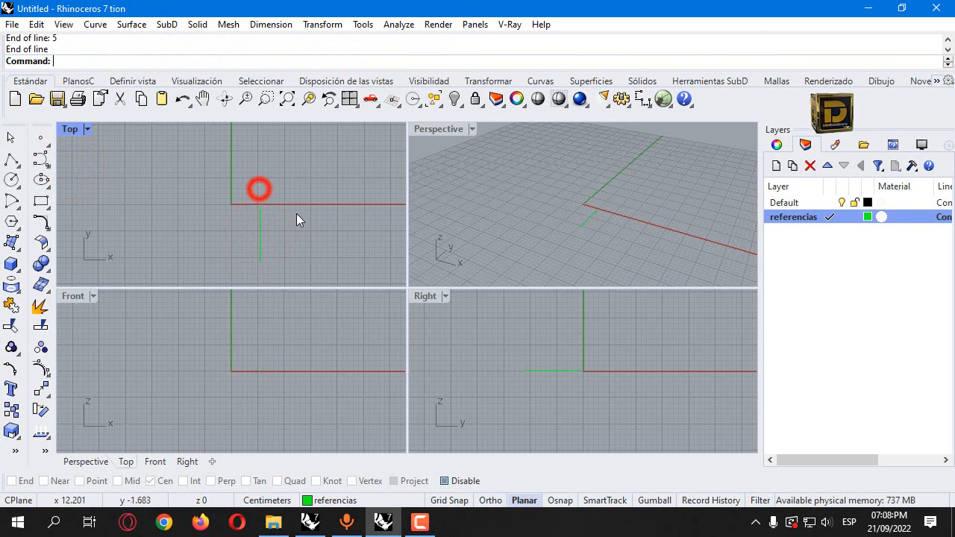
Enable the Mid object snap and cross the vertical line at its midpoint with a horizontal line extending 8 cm each way.
key("Return")
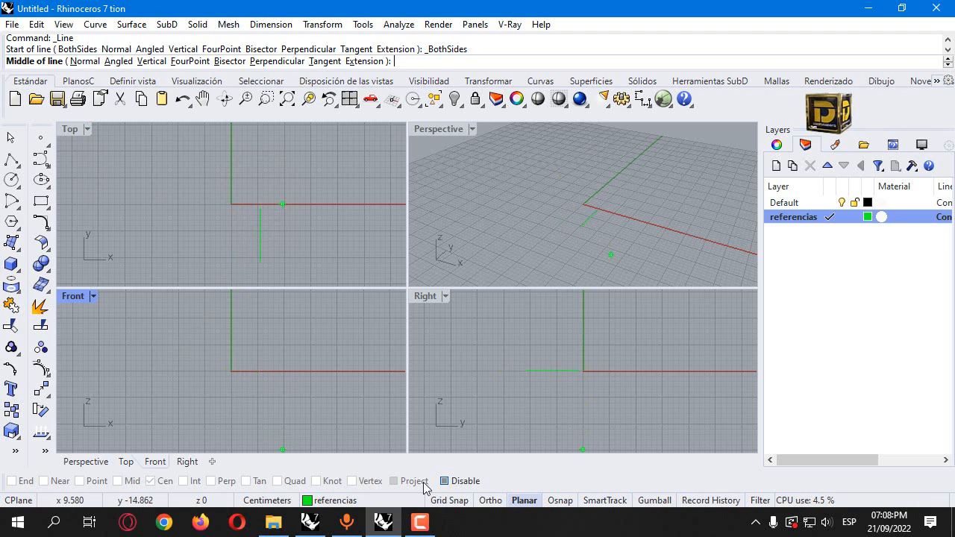
left_click(446, 482)
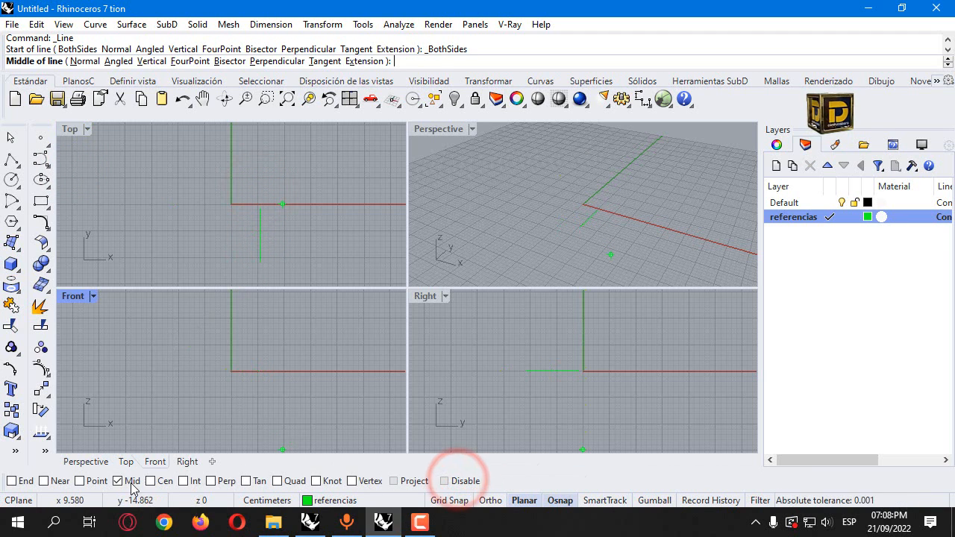
left_click(260, 235)
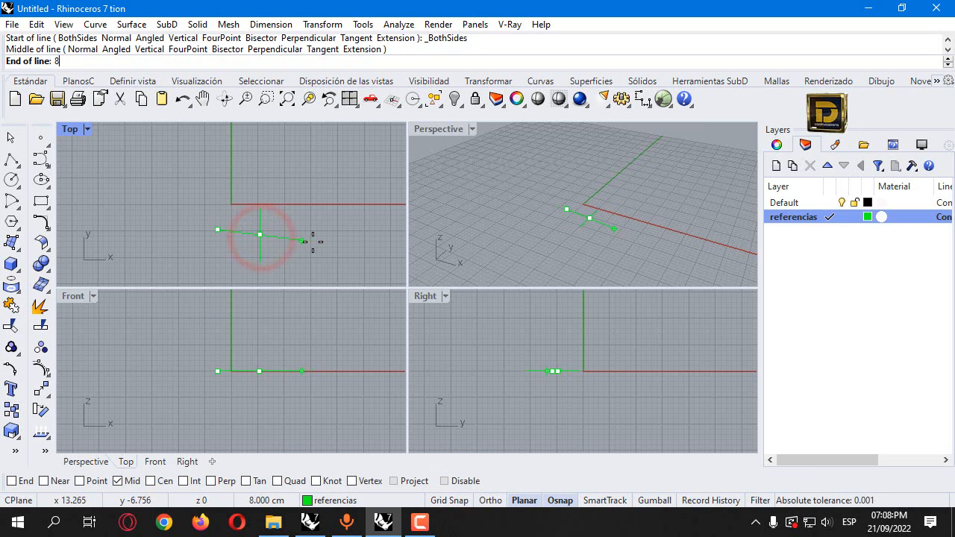
type("8")
key("Return")
left_click(358, 243, "shift")
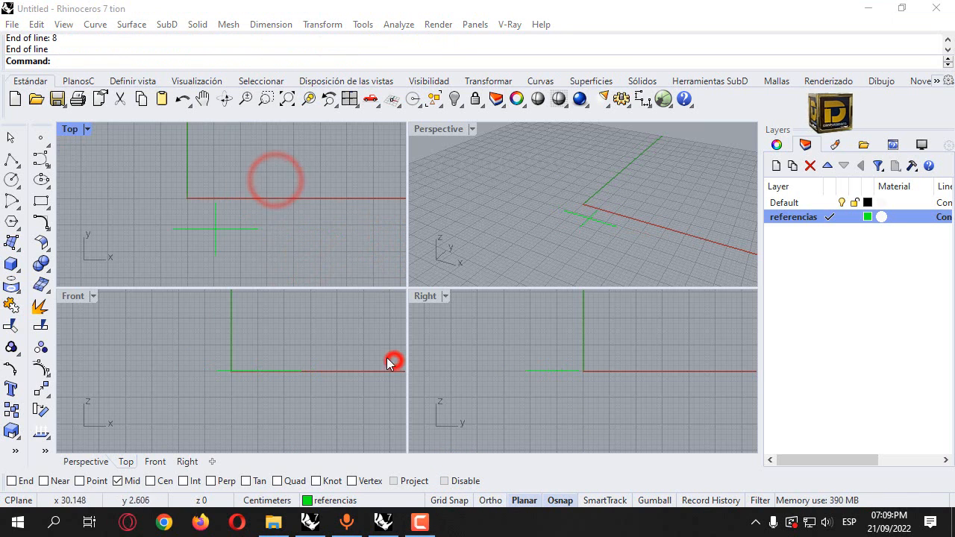
Draw a second vertical midpoint-based line beside the cross in the Top view, extending 4 cm each way from its middle.
left_click(12, 160)
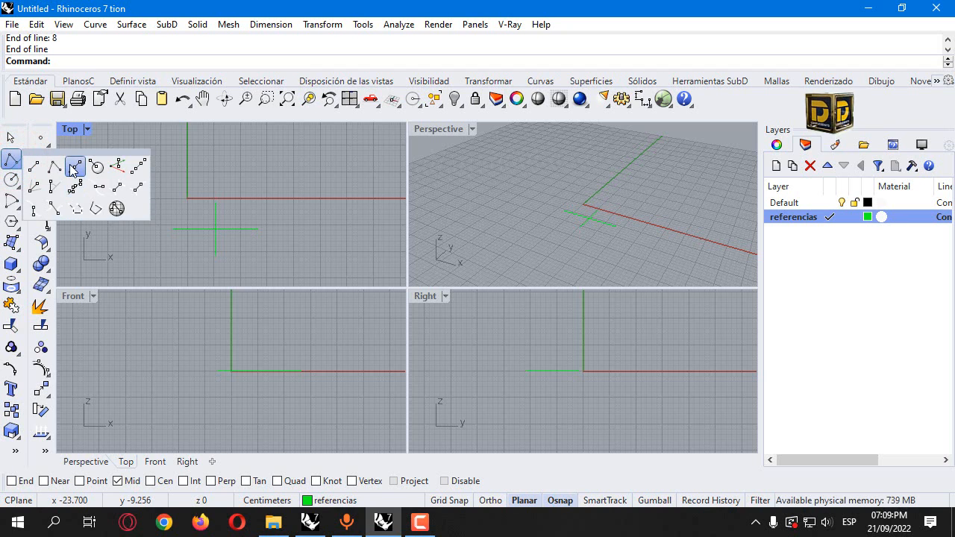
left_click(69, 164)
left_click(327, 226)
type("4")
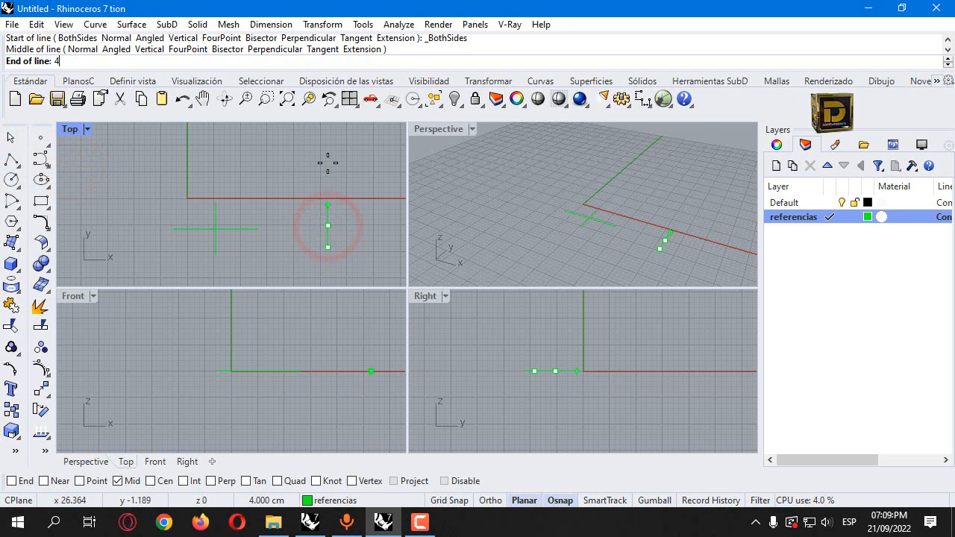
key("Return")
left_click(327, 162)
Cross the second vertical line at its midpoint with a horizontal line extending 8 cm to each side.
right_click(327, 163)
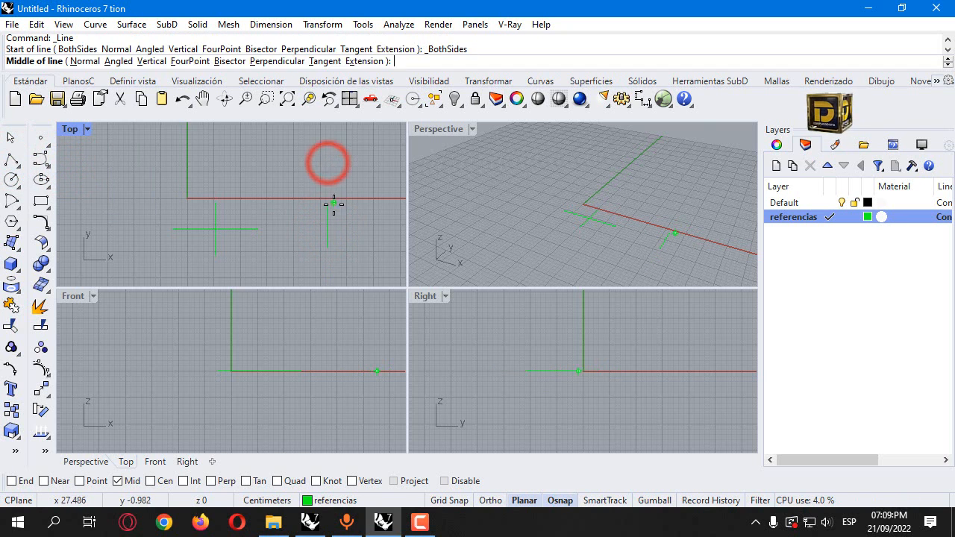
left_click(327, 225)
type("8")
key("Return")
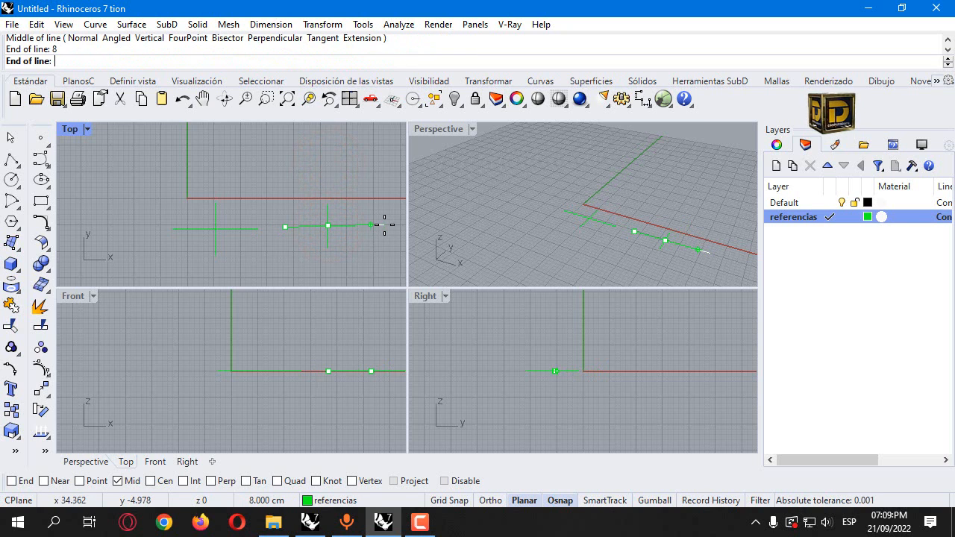
left_click(384, 225)
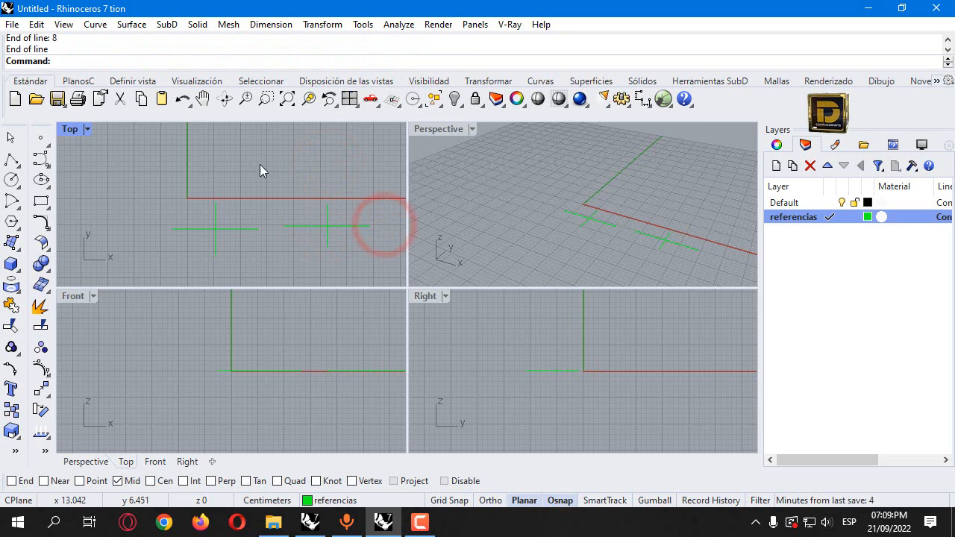
On the Default layer, draw an ellipse centered on the first cross, using the End snap to reach its line ends.
left_click(830, 203)
left_click(41, 179)
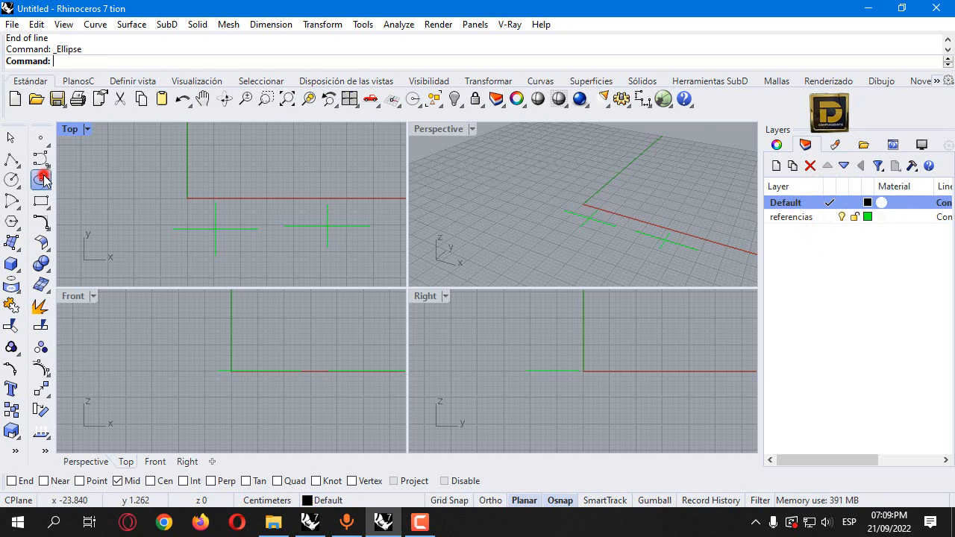
left_click(12, 480)
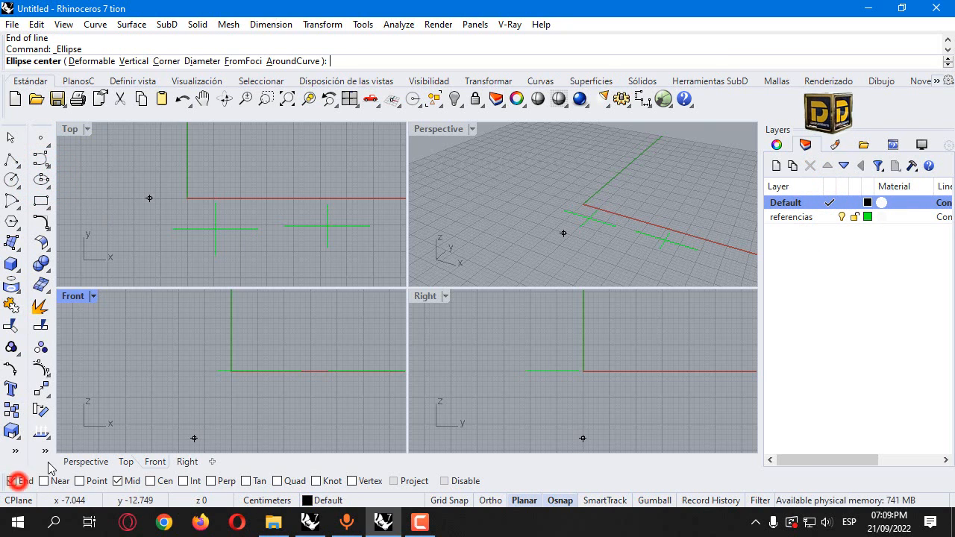
left_click(216, 230)
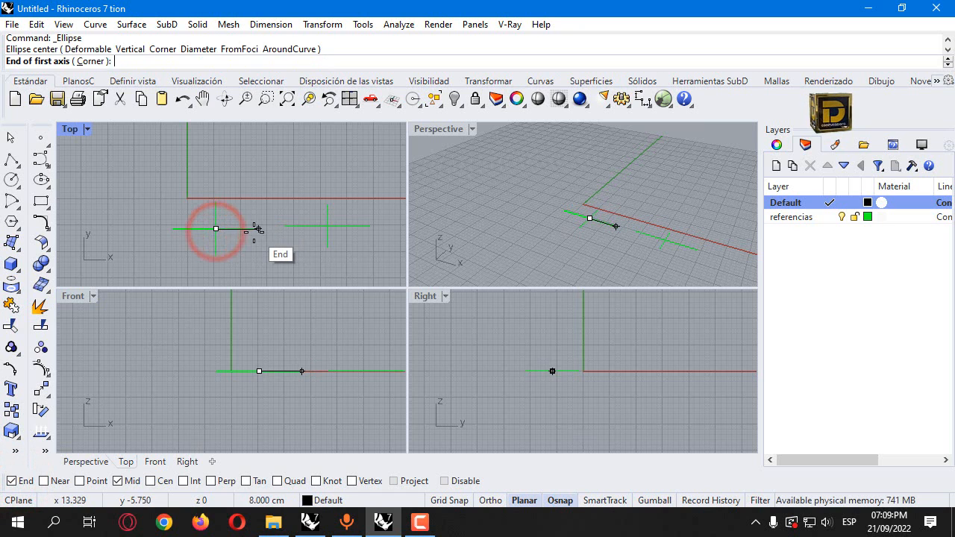
left_click(259, 230)
left_click(224, 202)
Draw another ellipse centered on the second cross, with its axes ending at the line ends.
key("Return")
left_click(326, 225)
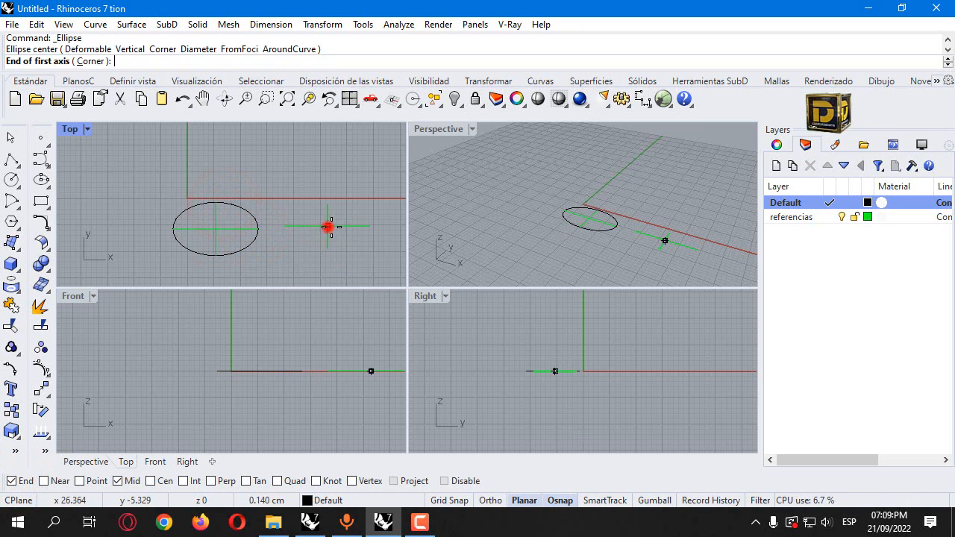
left_click(365, 225)
left_click(328, 205)
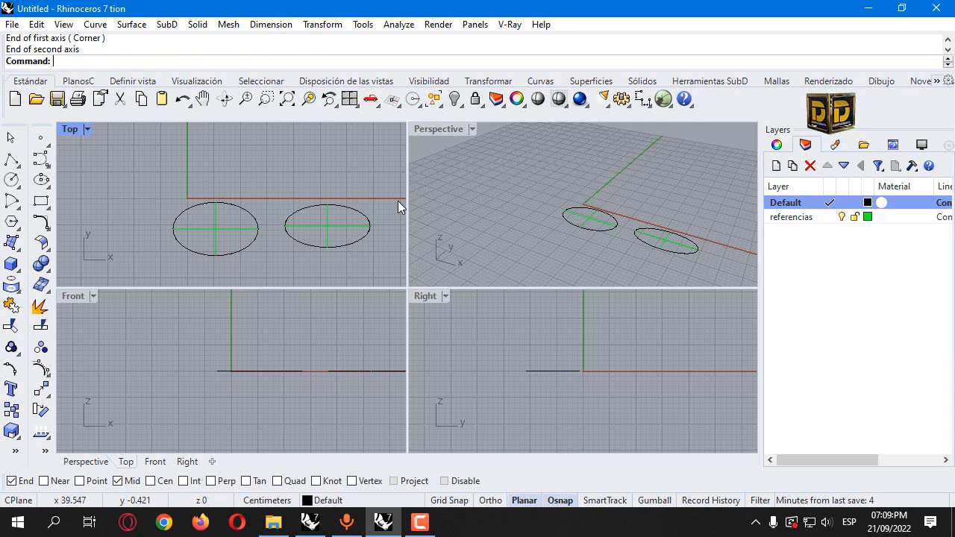
Move the narrower ellipse with its cross lines onto the center of the larger ellipse, using only the Cen snap.
left_click_drag(274, 180, 371, 273)
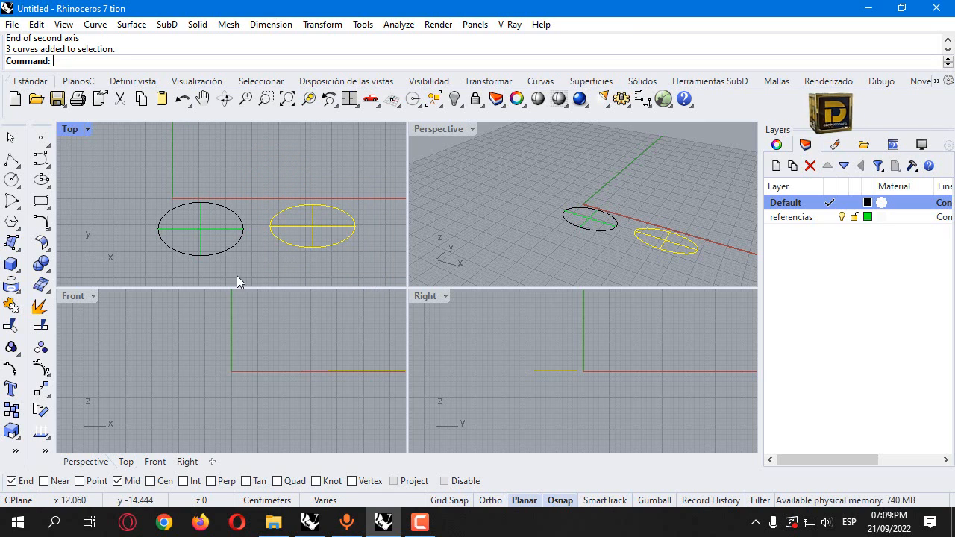
left_click(41, 388)
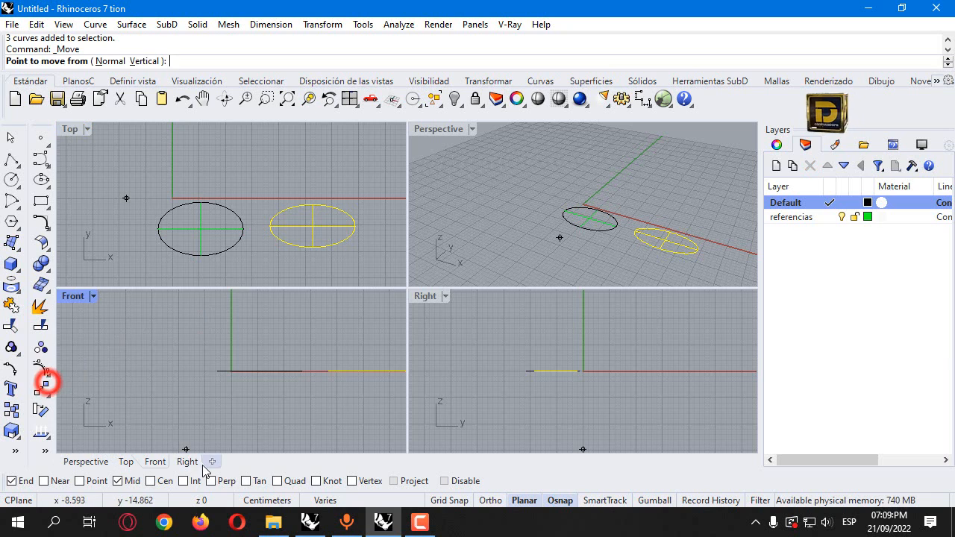
right_click(165, 481)
left_click(281, 248)
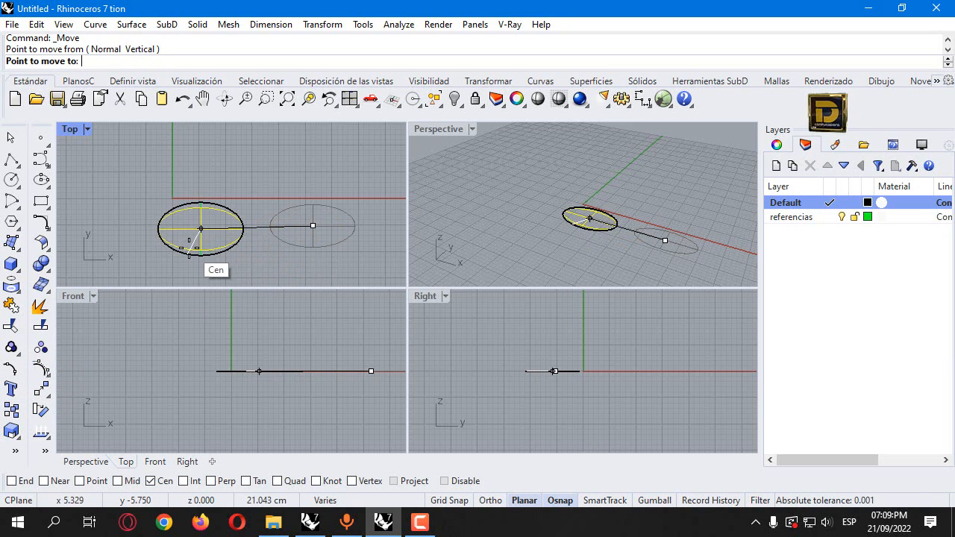
left_click(188, 246)
Raise the narrower ellipse and its cross lines 14 cm vertically in the Front view, and deselect them.
key("Return")
left_click(258, 370)
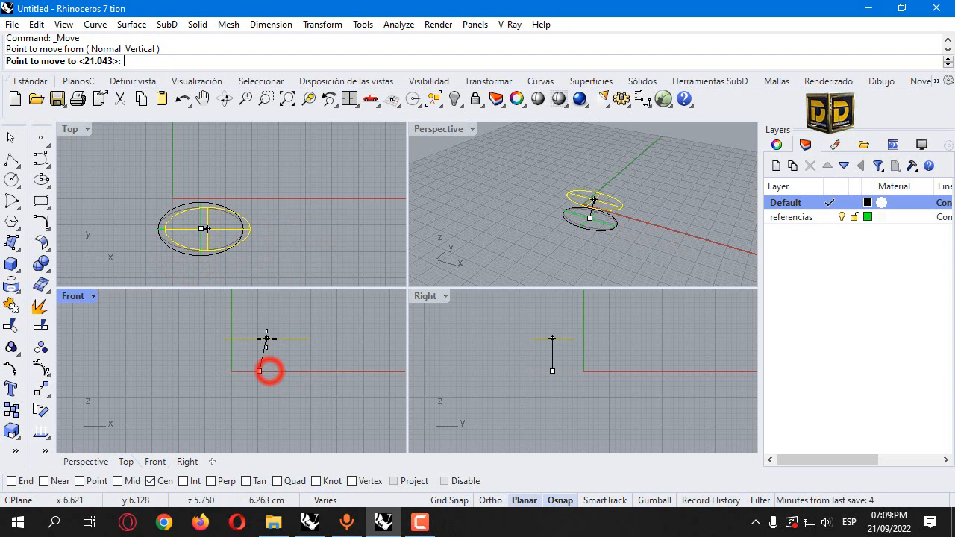
type("14")
key("Return")
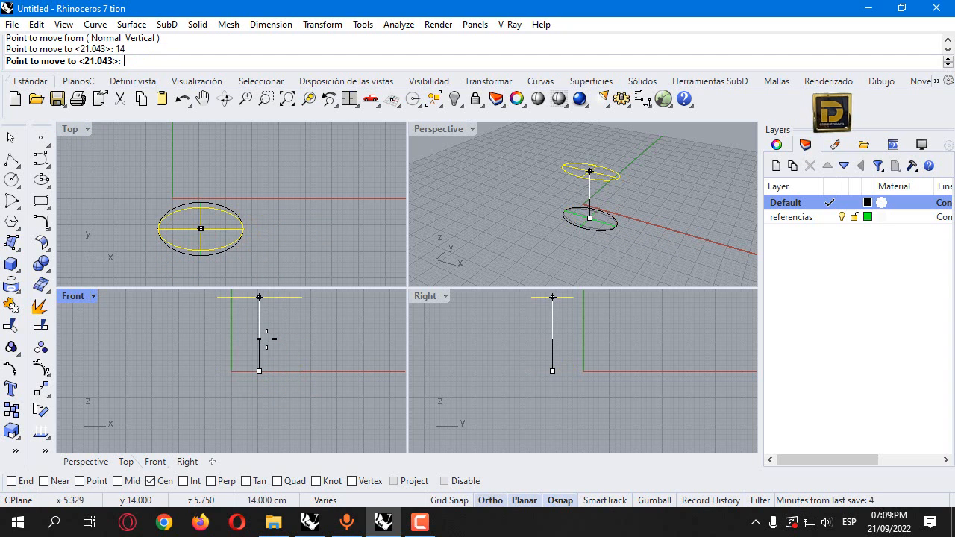
left_click(265, 340)
left_click(506, 161)
On the referencias layer, draw a 14 cm vertical polyline upward from the center of the raised ellipse.
right_click_drag(506, 160, 568, 170)
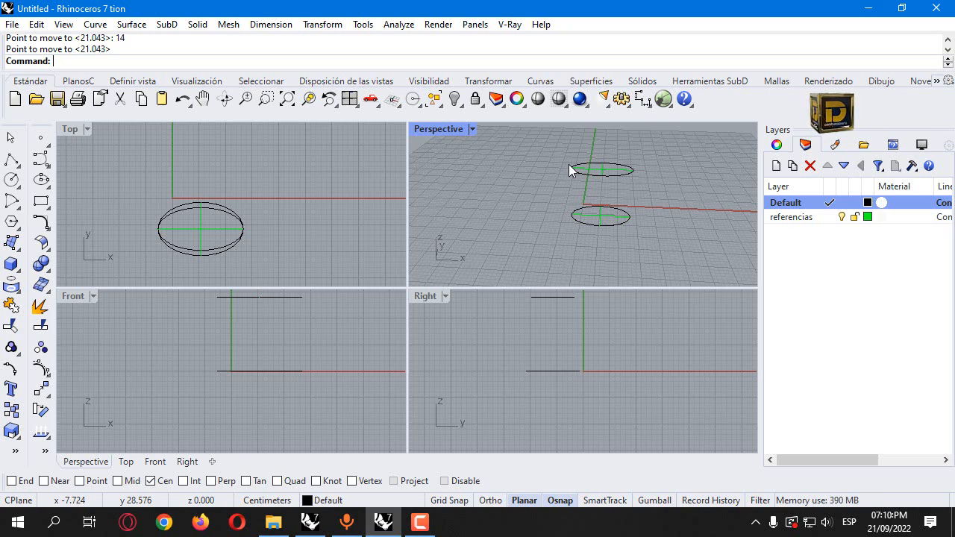
left_click(833, 217)
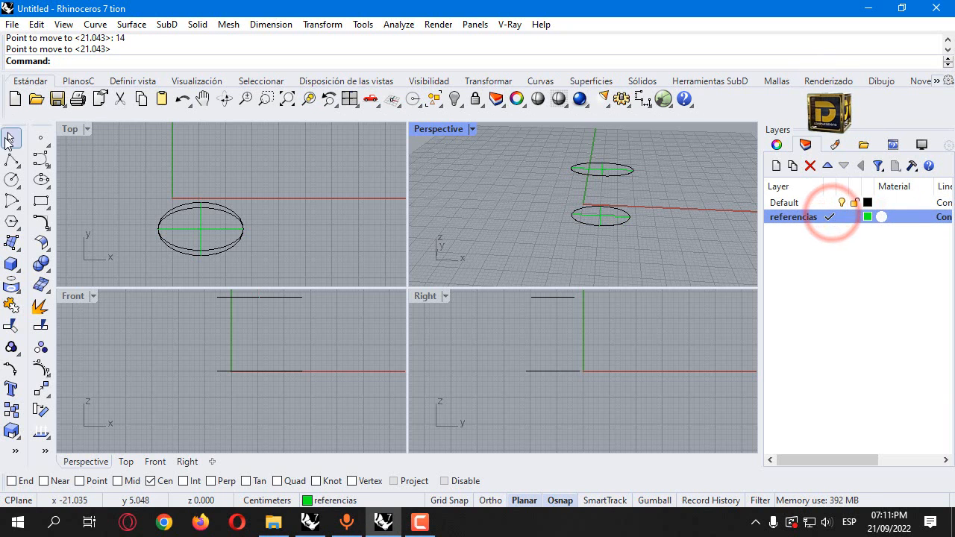
left_click(11, 159)
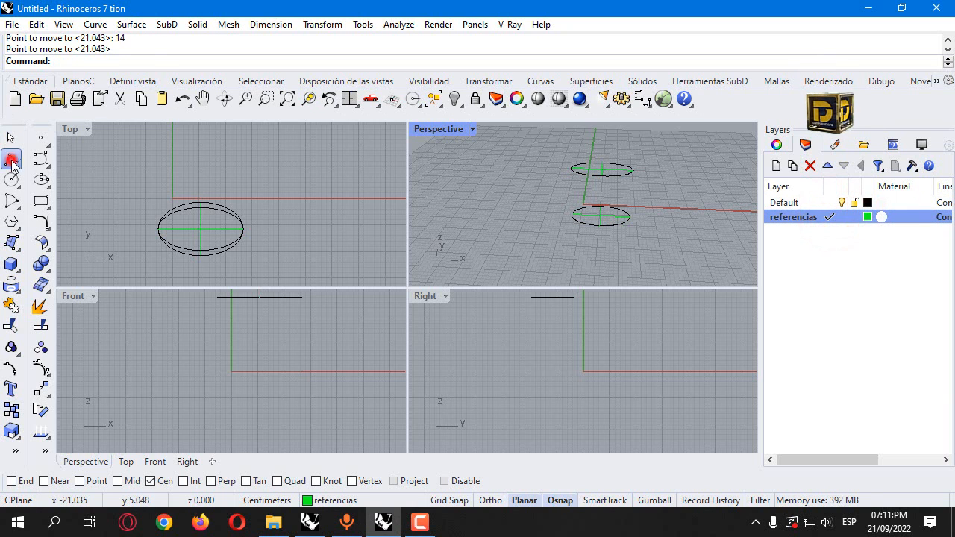
left_click(604, 172)
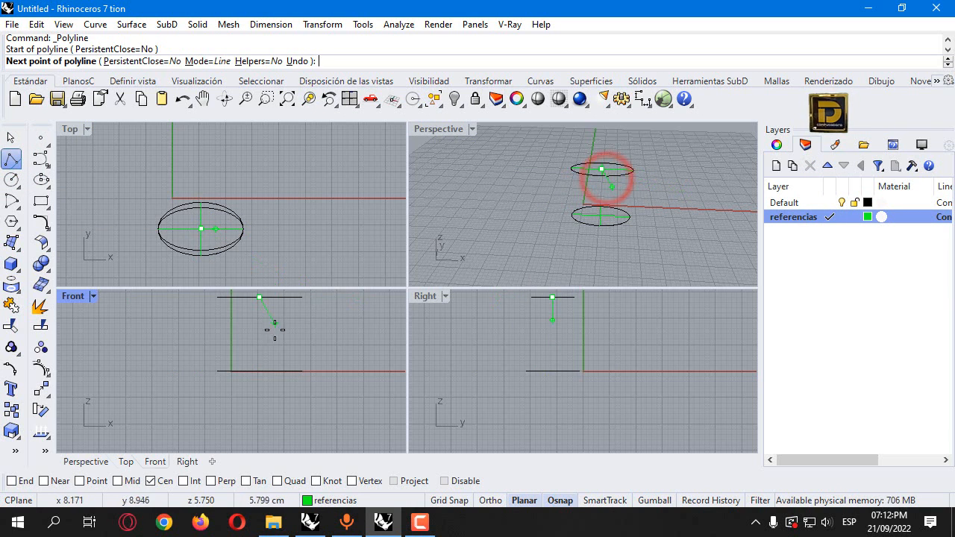
scroll(271, 366, "down", 3)
type("14")
key("Return")
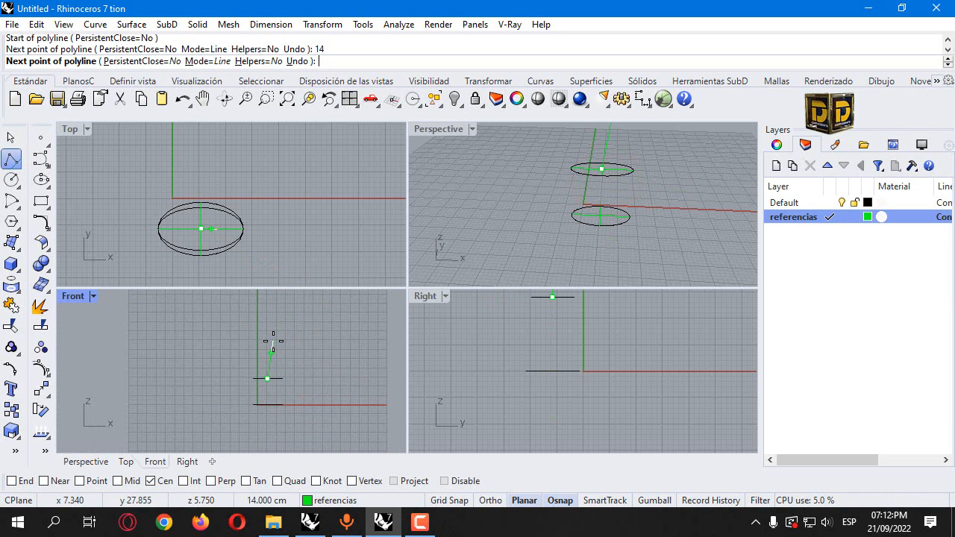
left_click(272, 342)
right_click(271, 339)
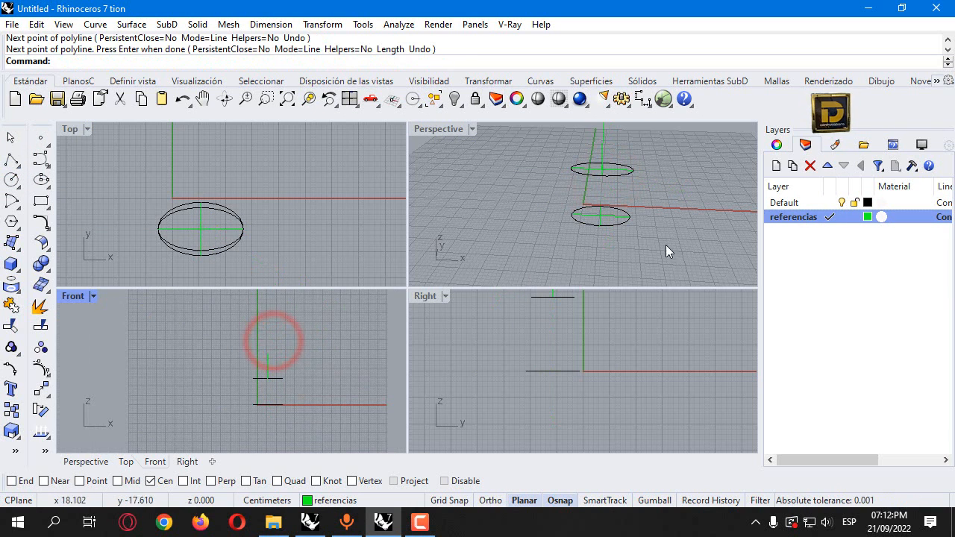
On the Default layer, draw a circle 6 cm in diameter centered on the vertical line's upper end, using the End snap.
left_click(828, 203)
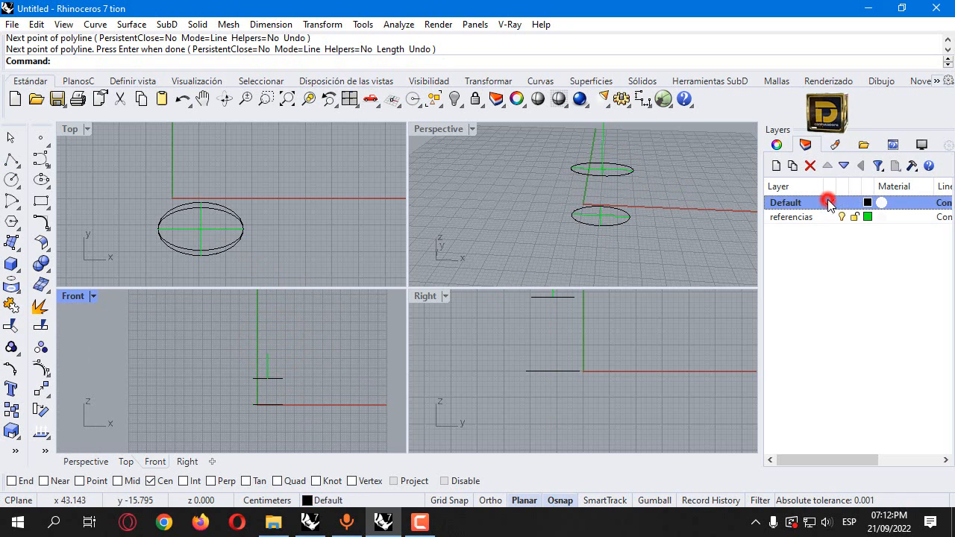
left_click(11, 180)
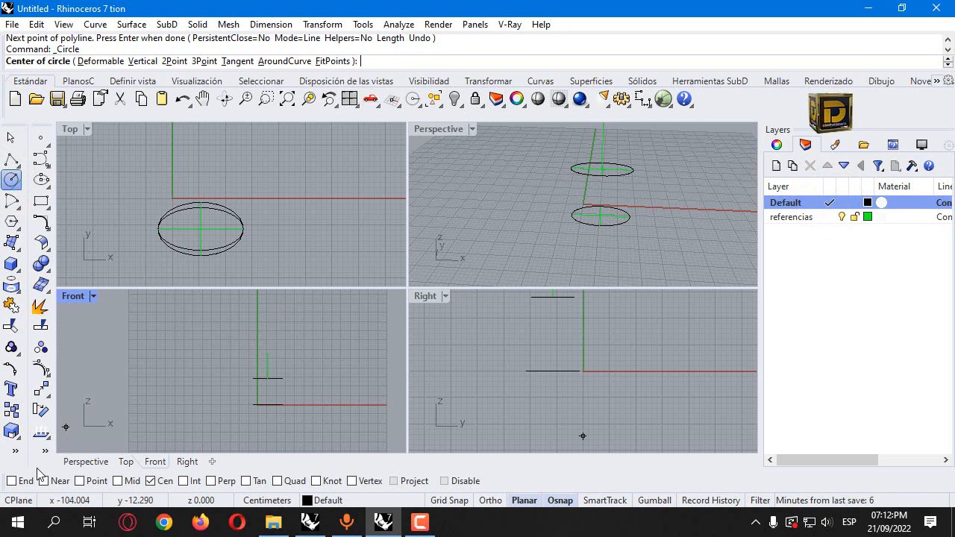
left_click(267, 353)
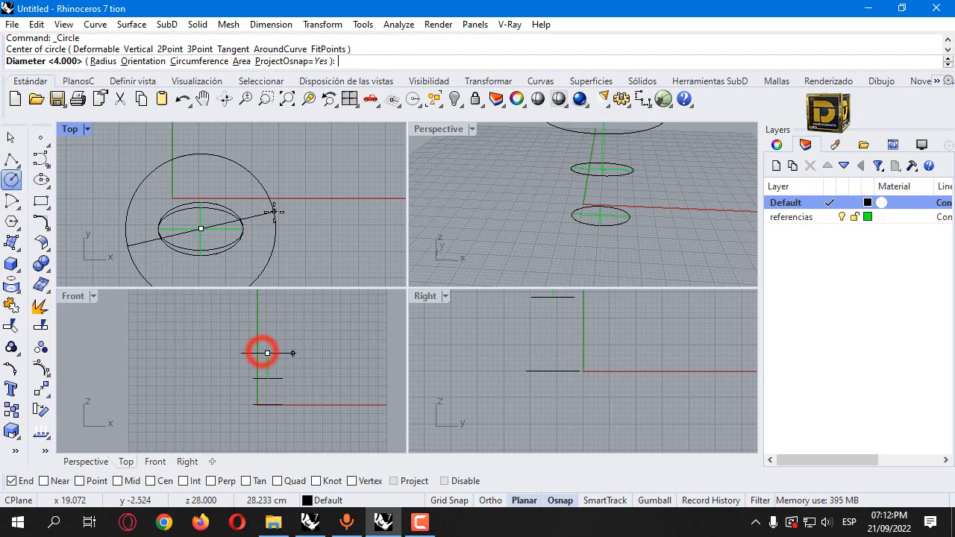
type("6")
key("Return")
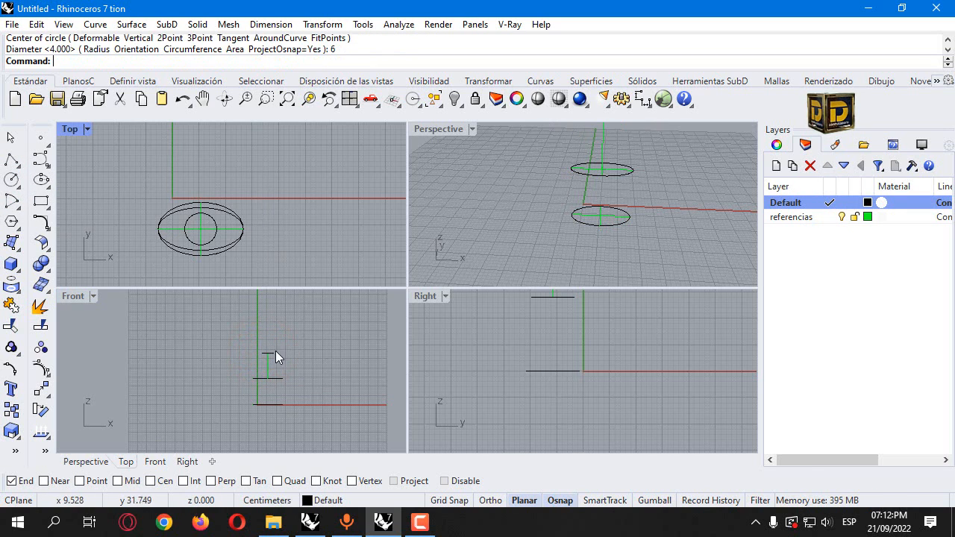
Copy the circle 2 cm straight up in the Front view.
left_click(241, 341)
left_click_drag(245, 320, 299, 366)
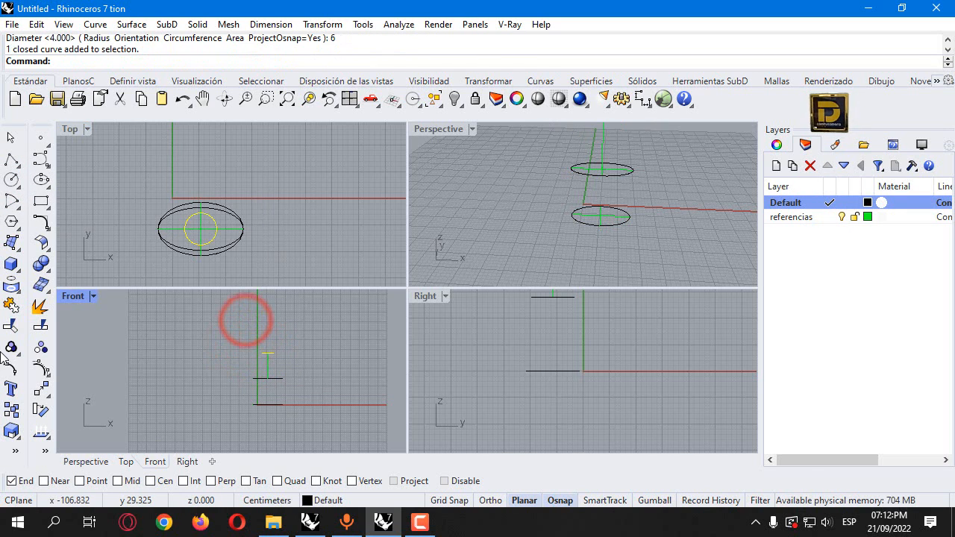
left_click(11, 409)
left_click(249, 353)
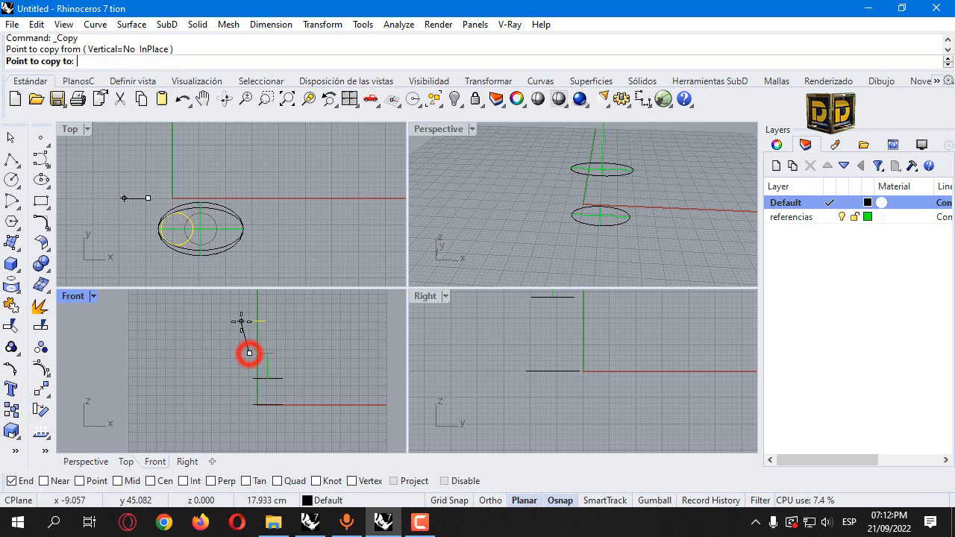
type("2")
key("Return")
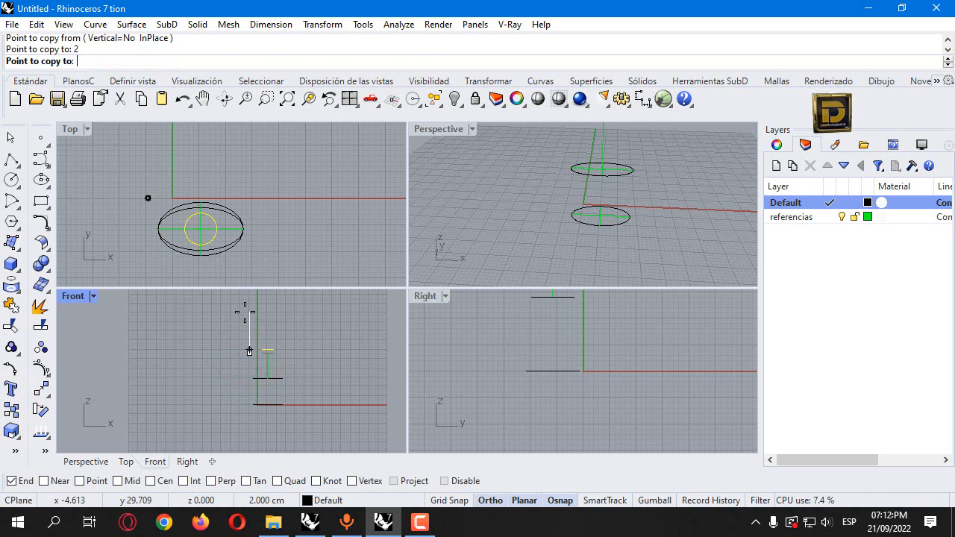
left_click(245, 313)
key("Return")
Create a new layer, Layer 01, and set its color to blue.
scroll(488, 292, "down", 6)
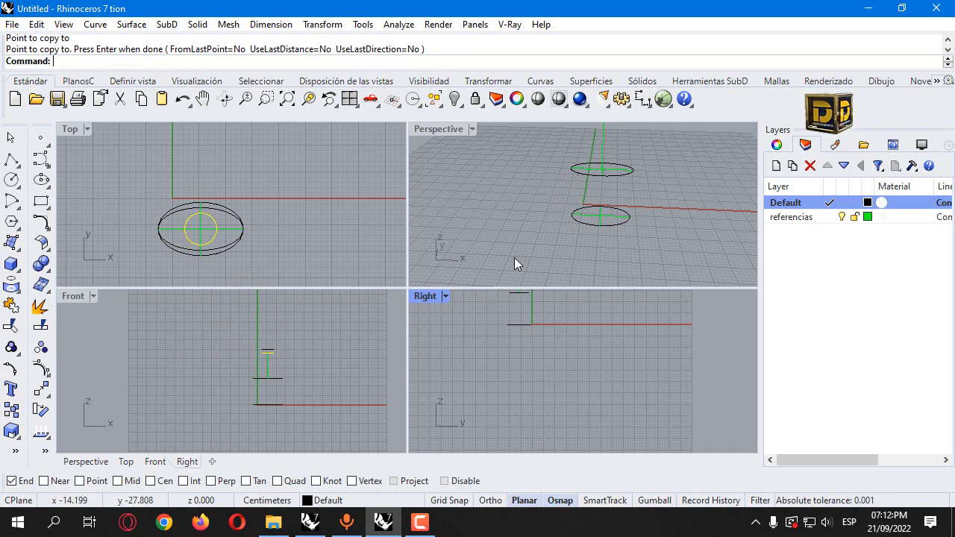
scroll(529, 216, "down", 6)
right_click_drag(531, 214, 563, 148)
double_click(439, 129)
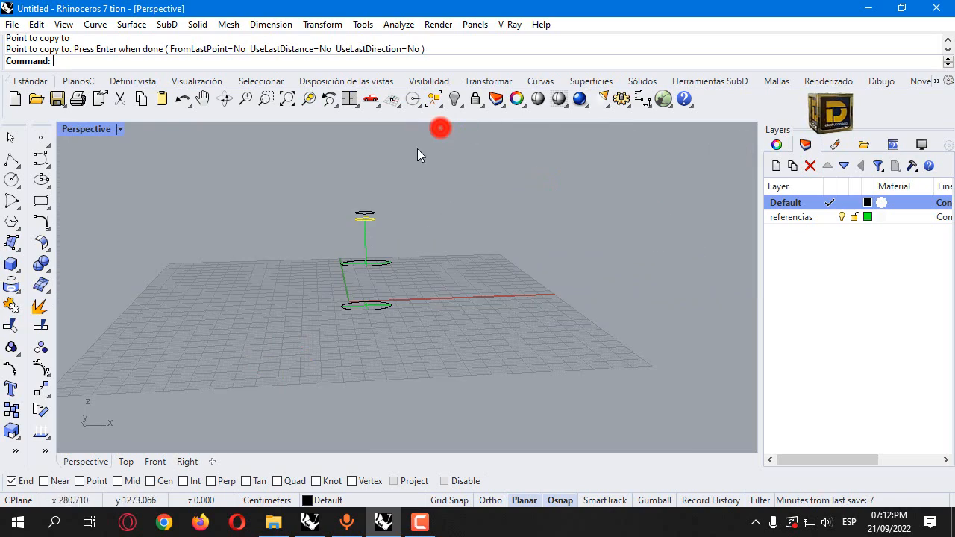
mouse_move(319, 258)
right_mouse_down()
mouse_move(520, 256)
mouse_move(335, 258)
right_mouse_up()
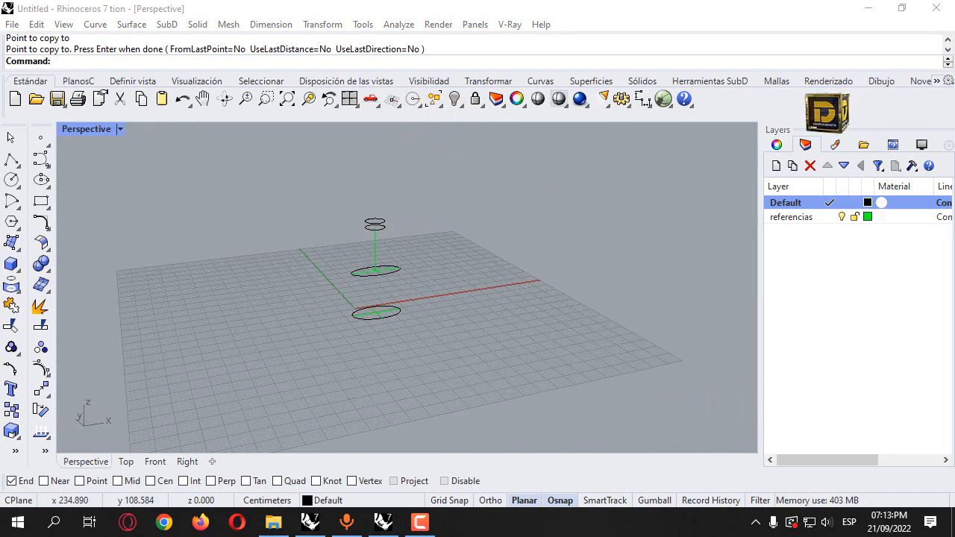
left_click(775, 166)
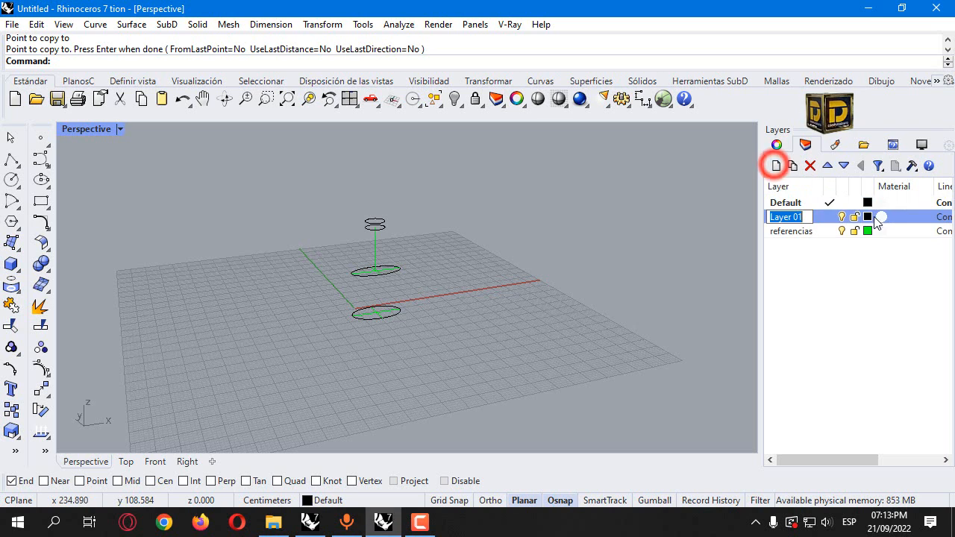
left_click(867, 216)
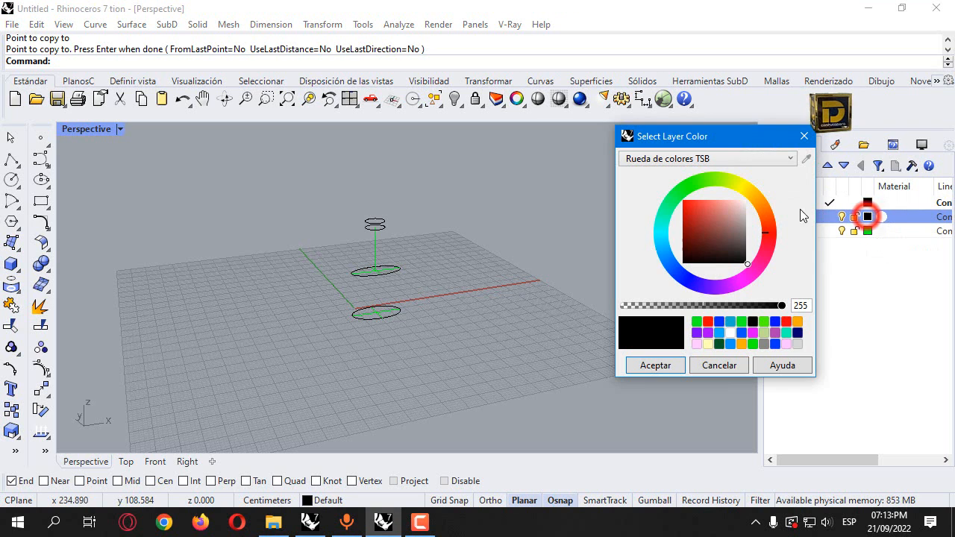
left_click(719, 322)
left_click(655, 365)
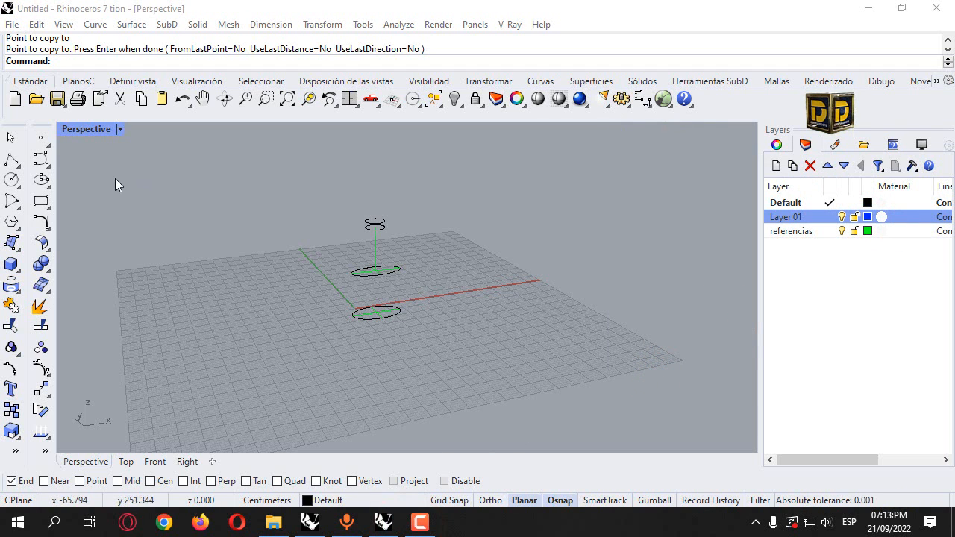
On Layer 01, start an interpolated curve in the Front view from the base ellipse's side end, bulging slightly outward, to the raised ellipse's end.
double_click(97, 129)
left_click(267, 356)
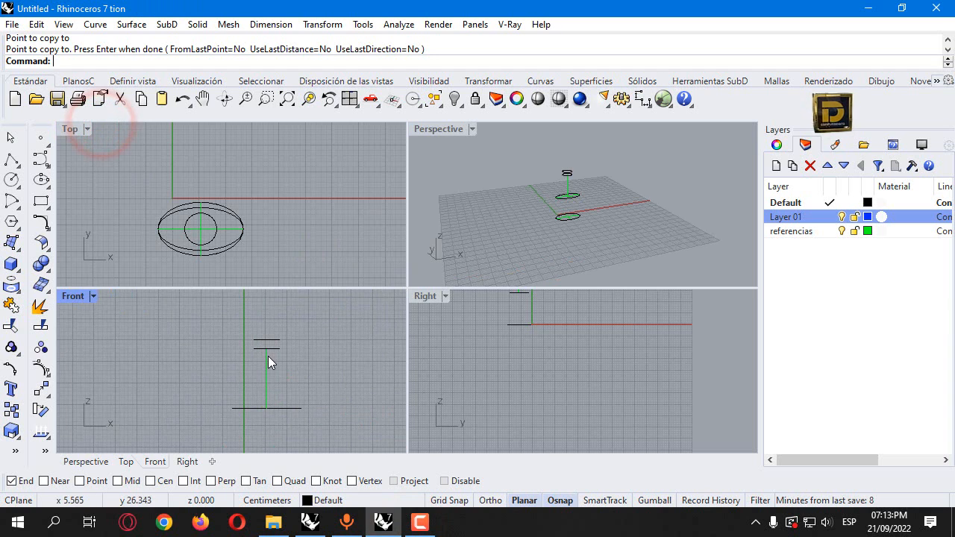
left_click(41, 157)
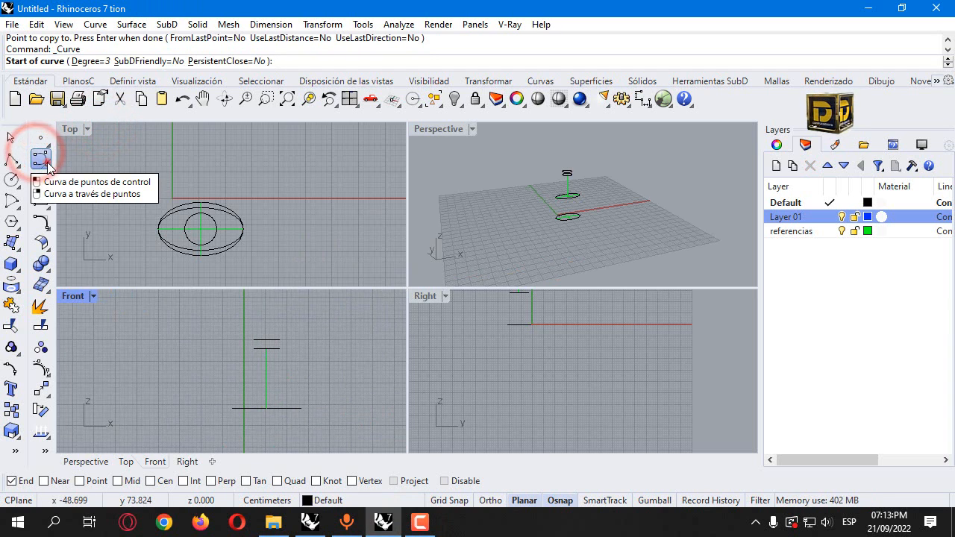
left_click(42, 159)
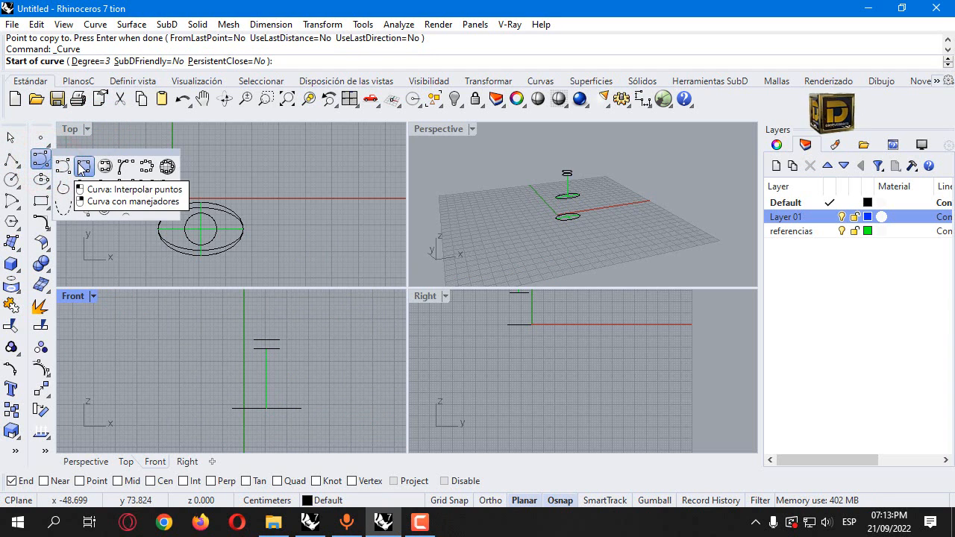
left_click(79, 166)
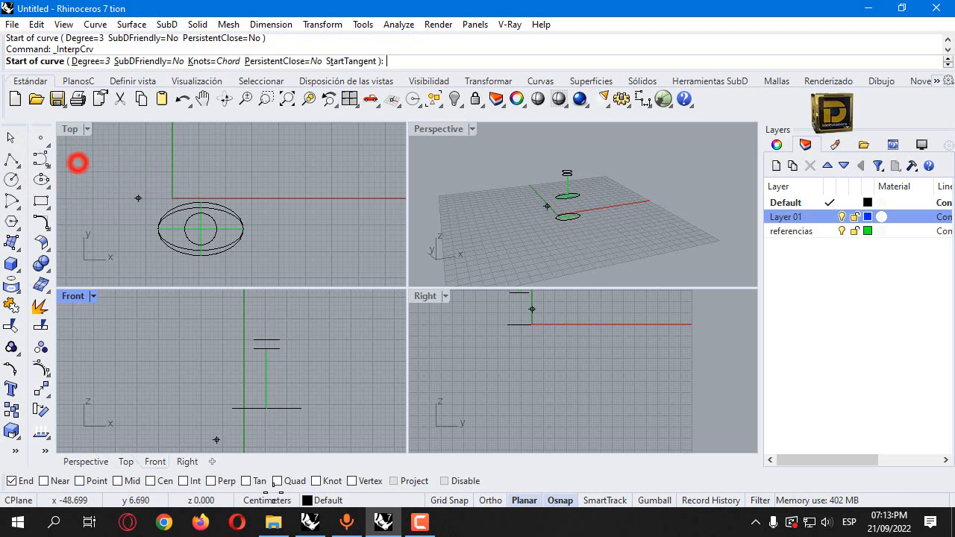
left_click(829, 217)
left_click(256, 427)
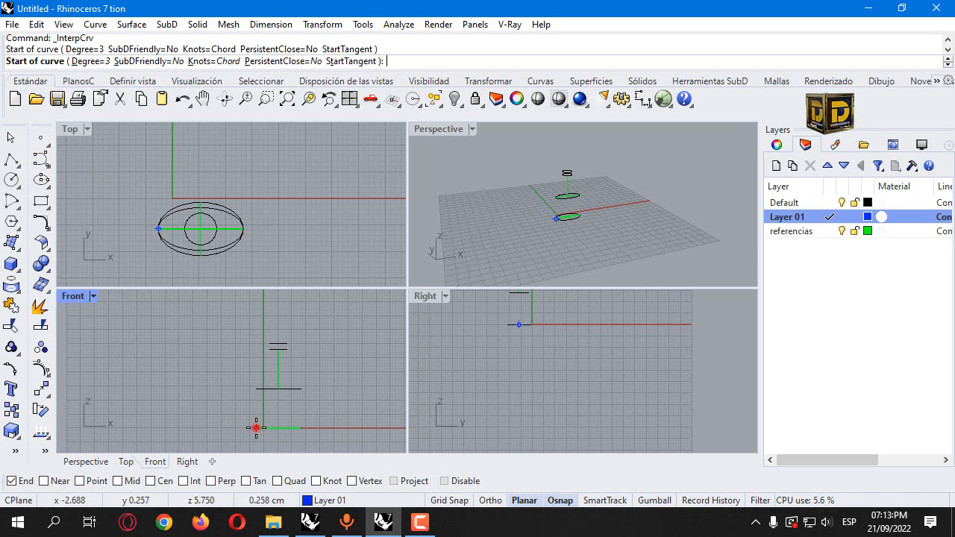
scroll(256, 425, "up", 3)
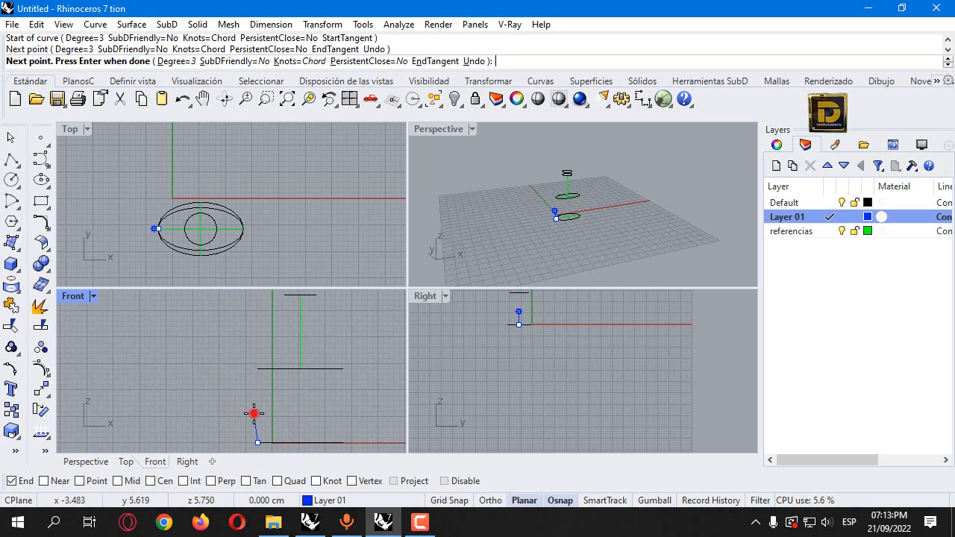
left_click(254, 413)
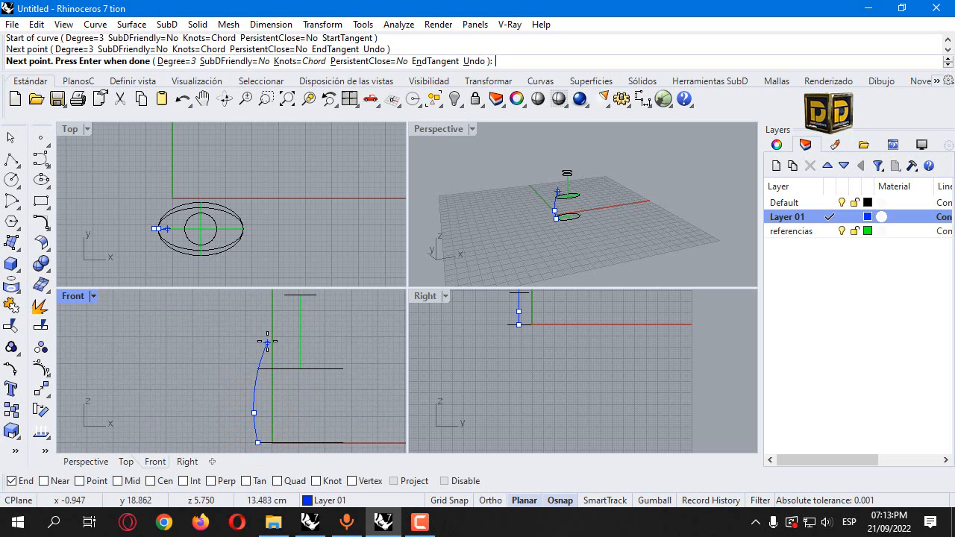
left_click(258, 366)
Finish the interpolated curve on the lower circle's side quadrant, using only the Quad snap.
scroll(258, 365, "down", 3)
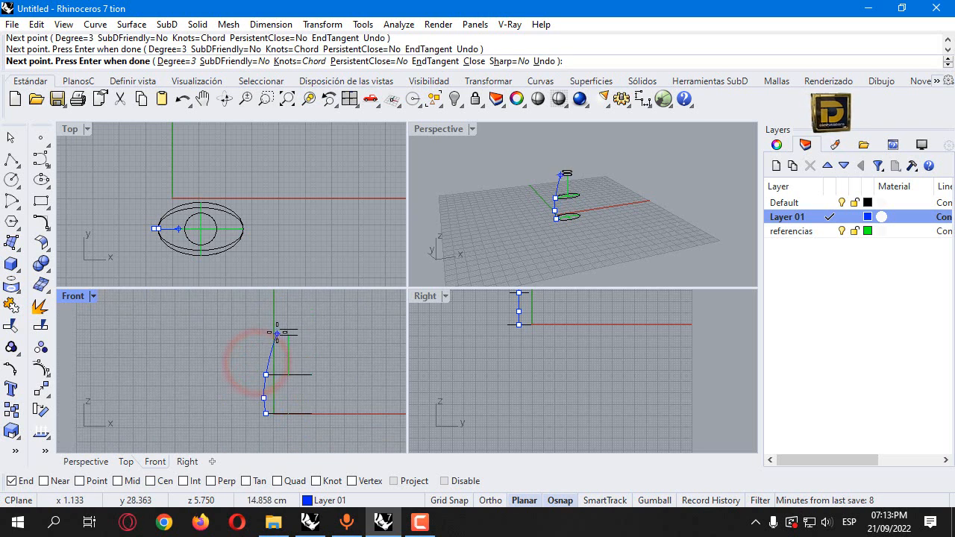
scroll(287, 343, "up", 3)
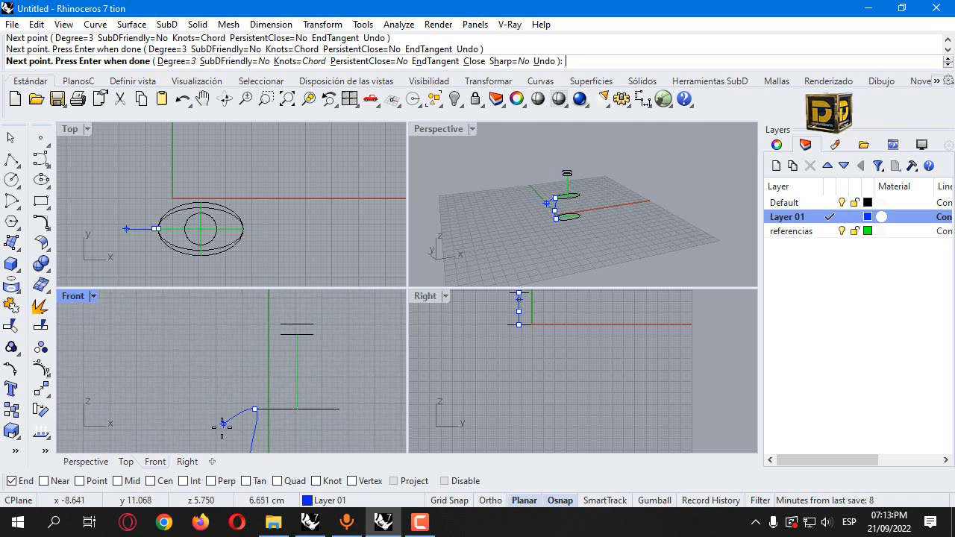
right_click(277, 480)
left_click(280, 325)
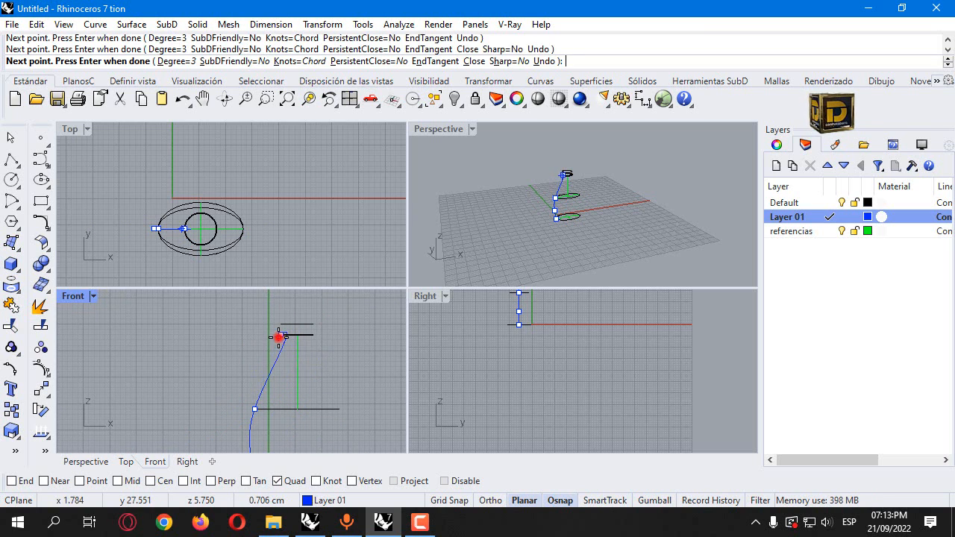
key("Return")
Draw a short vertical line connecting the side quadrants of the two circles, above the profile curve.
left_click(15, 170)
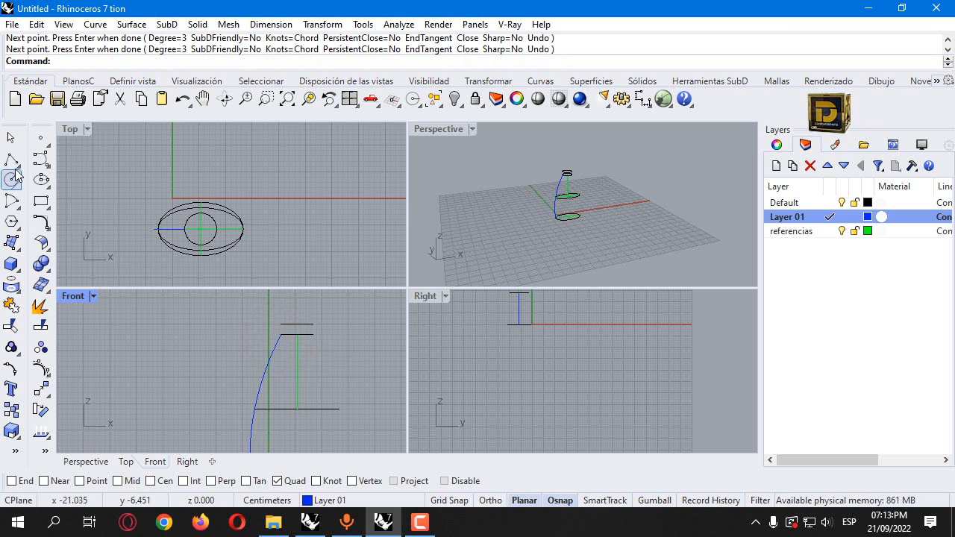
left_click(33, 166)
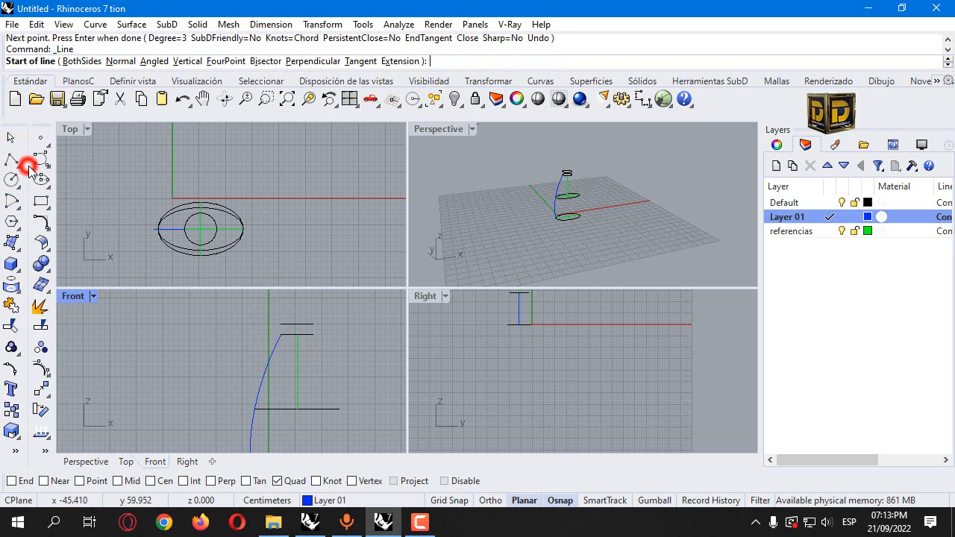
left_click(277, 323)
left_click(279, 333)
right_click(280, 333)
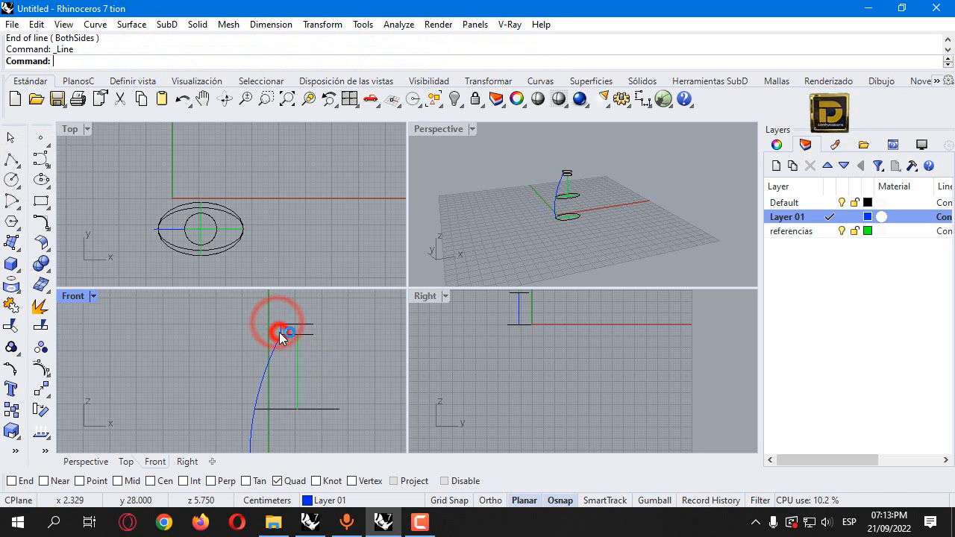
scroll(282, 332, "down", 8)
key("Escape")
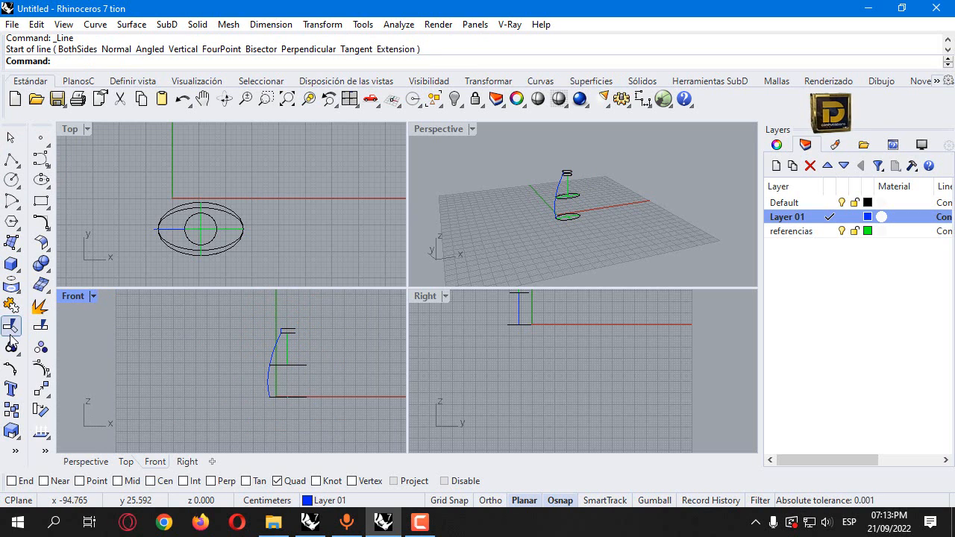
Join the side profile curve and the short vertical neck line into one open curve.
scroll(283, 333, "up", 2)
left_click(262, 358)
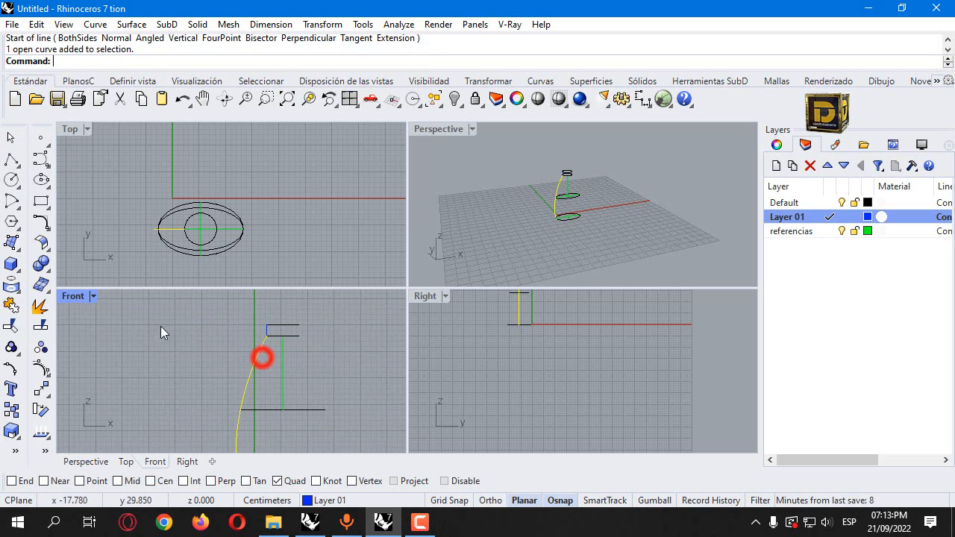
left_click(11, 304)
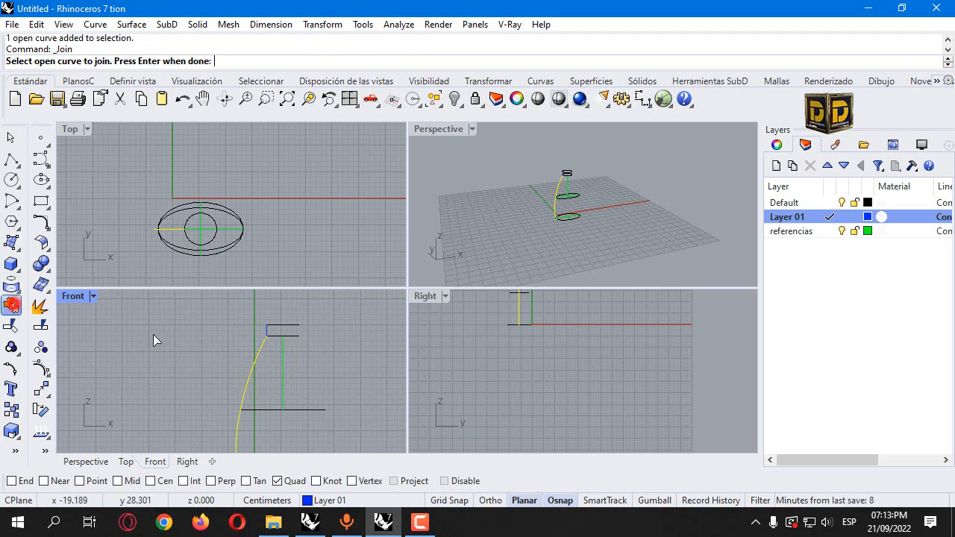
left_click(272, 328)
key("Return")
scroll(273, 331, "up", 1)
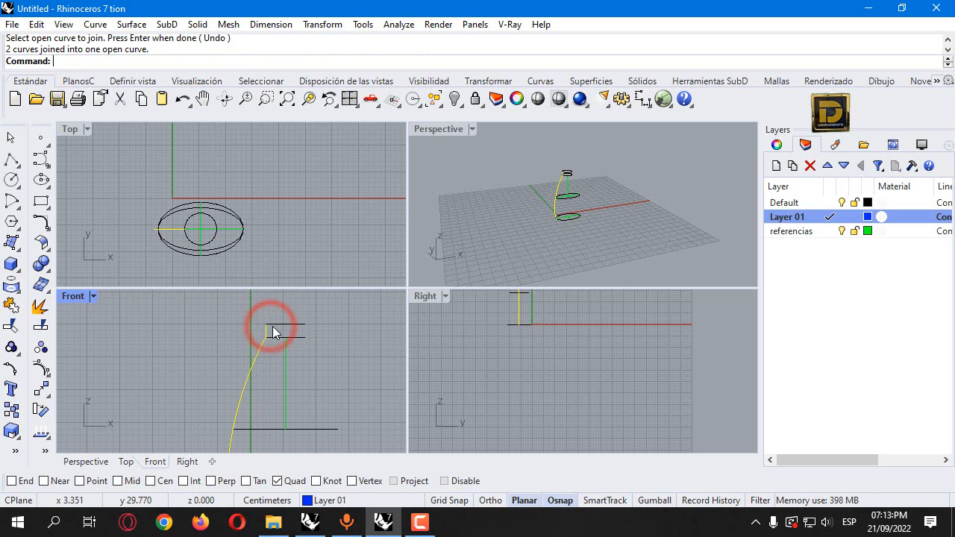
Mirror the joined profile in the Front view about a vertical axis through the base ellipse's center, keeping the original and snapping with Cen only.
double_click(78, 296)
left_click(41, 389)
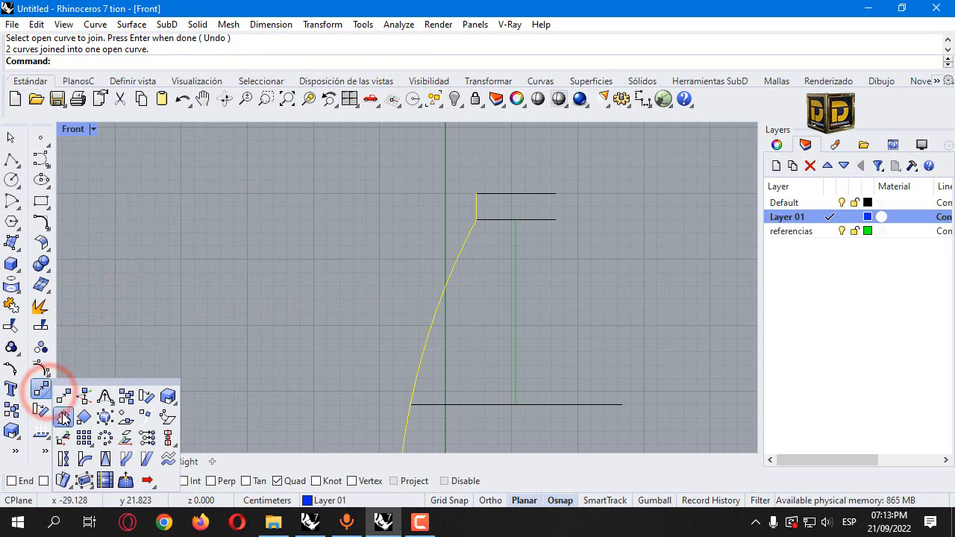
left_click(63, 418)
scroll(316, 187, "down", 5)
right_click(161, 481)
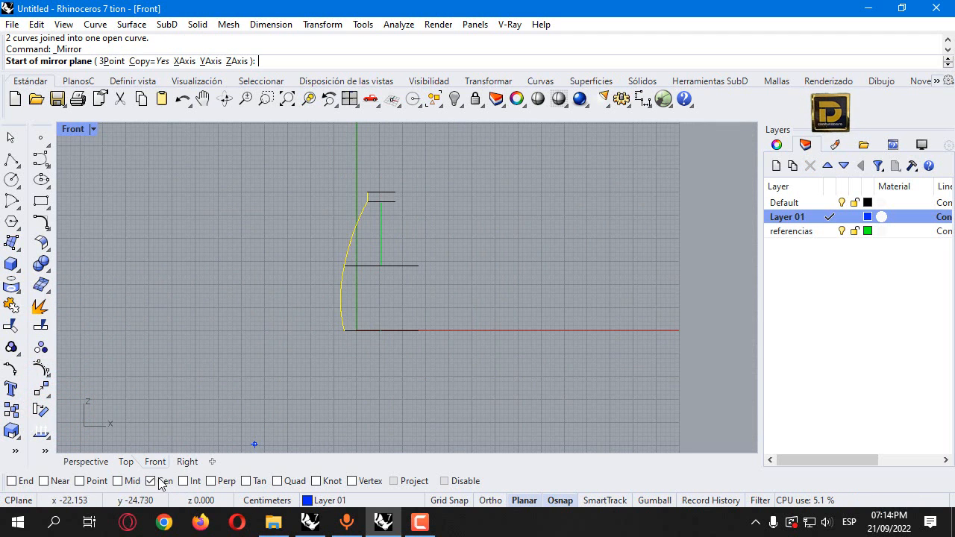
left_click(380, 329)
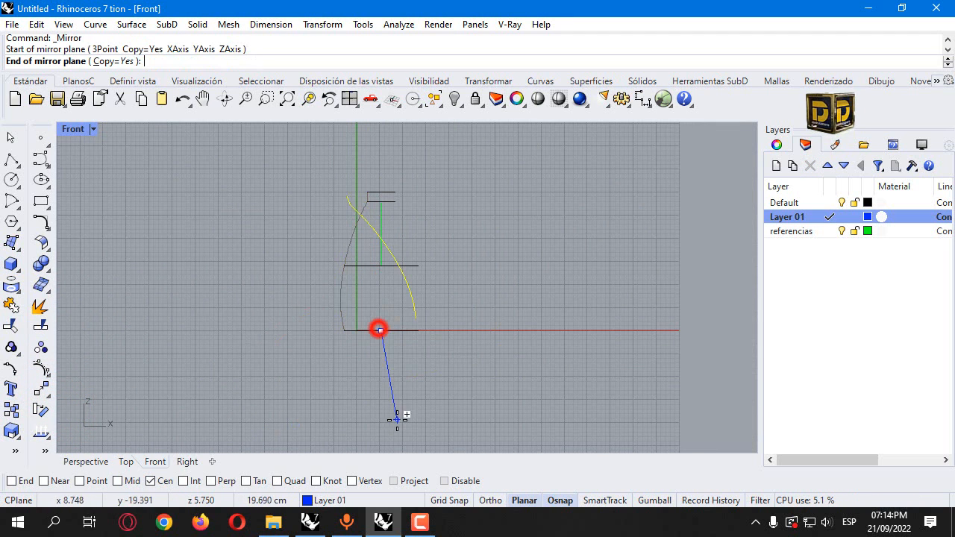
left_click(396, 408)
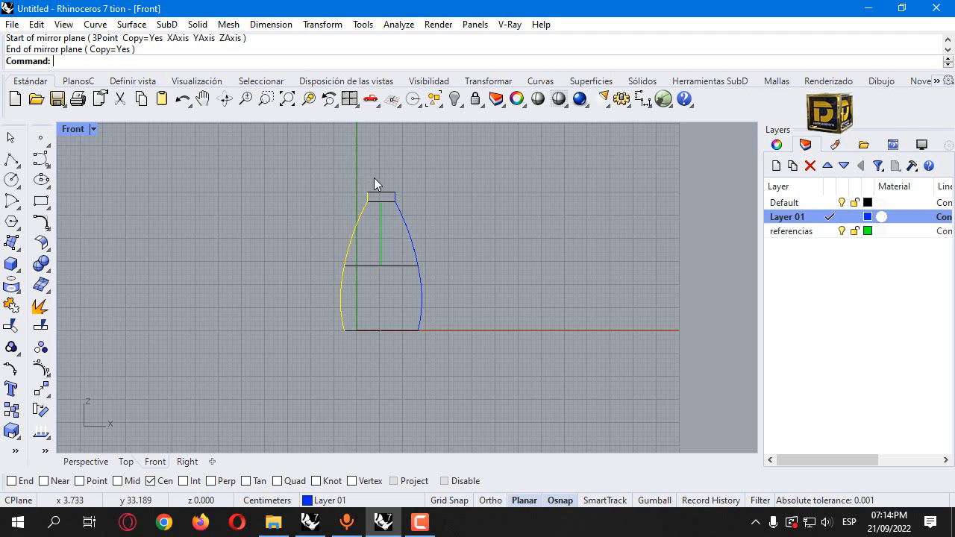
Start a two-rail sweep with both side profiles as rails and the neck circles as cross sections.
left_click(409, 224)
left_click(211, 228)
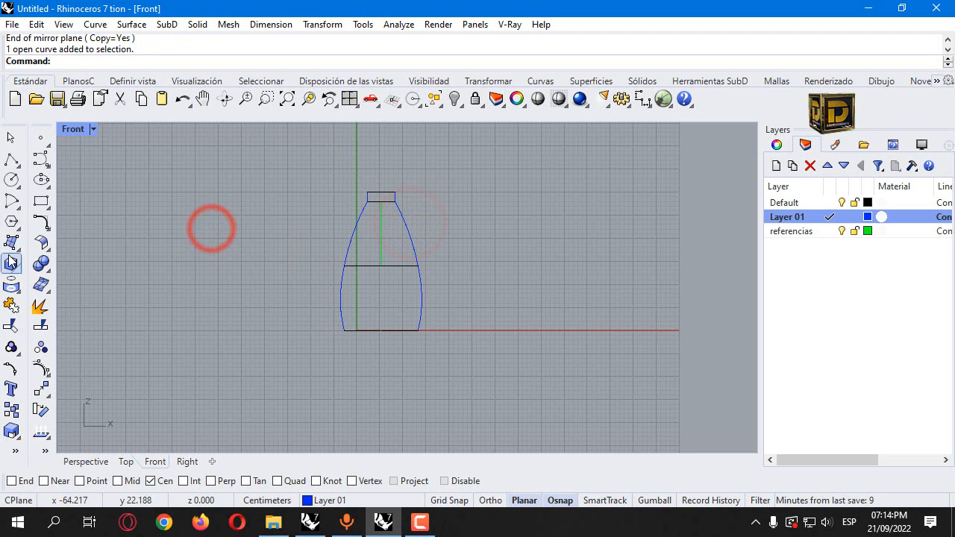
left_click(15, 246)
left_click(46, 326)
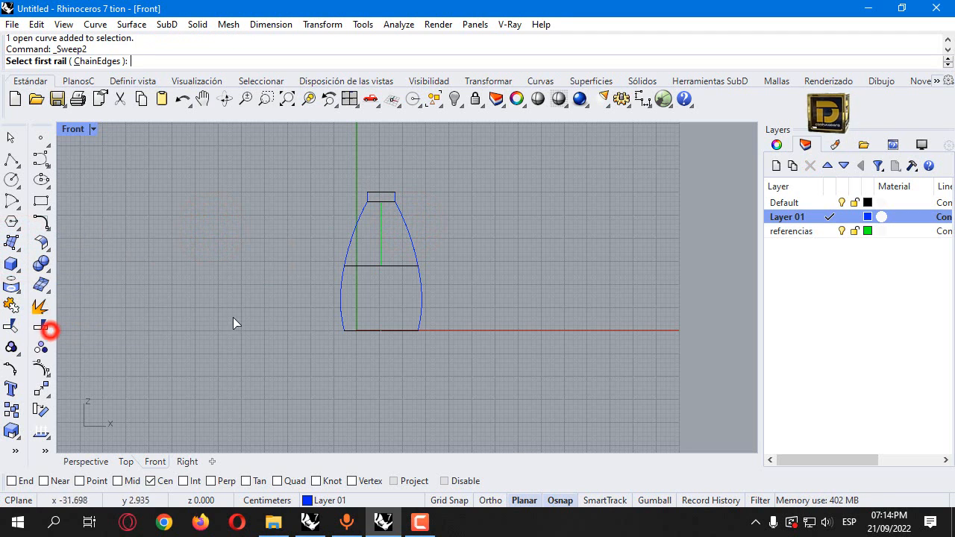
left_click(342, 278)
left_click(420, 278)
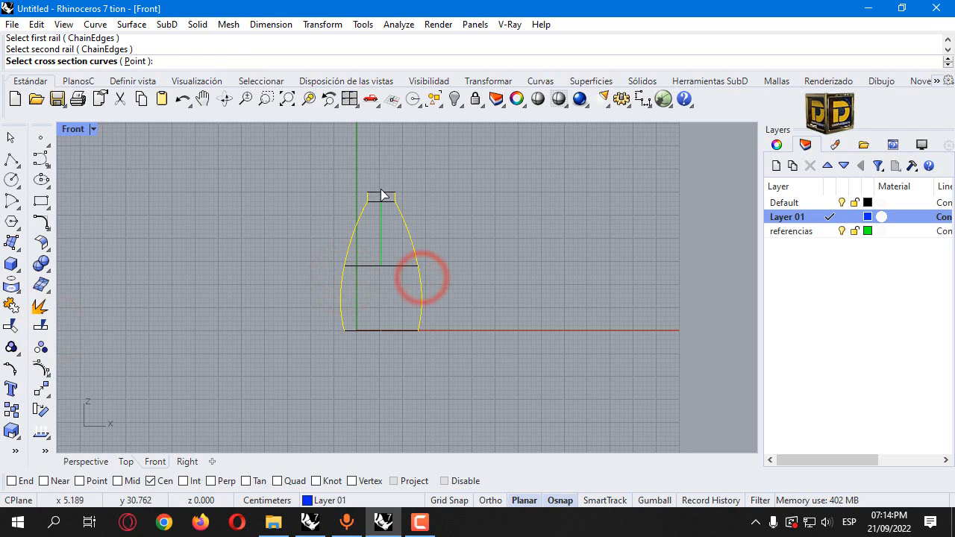
left_click(380, 191)
Add the raised ellipse and the base ellipse as cross sections and complete the two-rail sweep with the default seams and options.
left_click(394, 265)
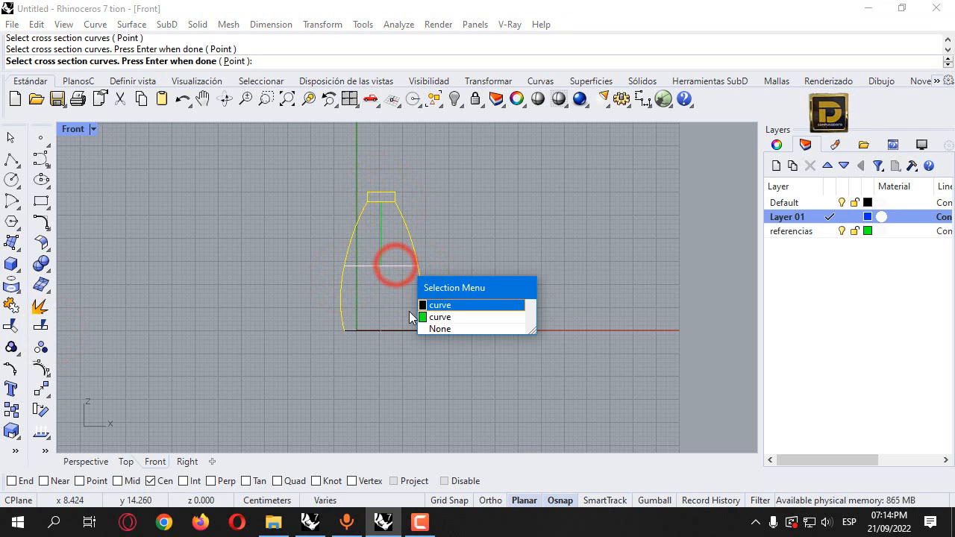
double_click(80, 128)
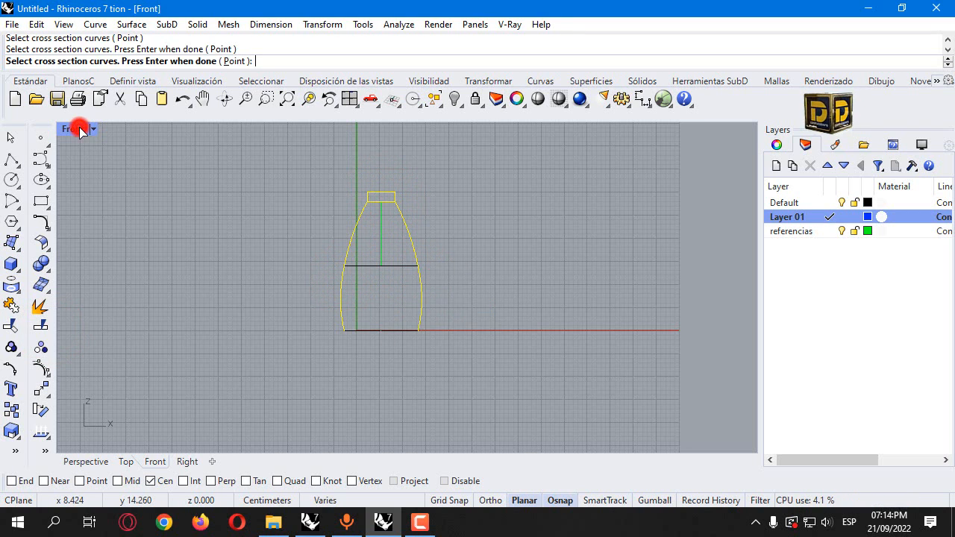
scroll(567, 194, "up", 3)
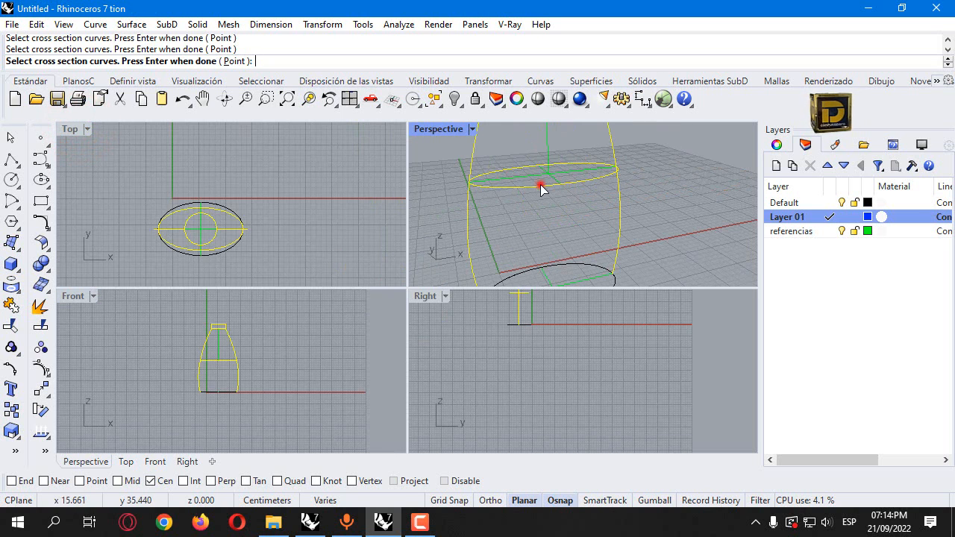
left_click(537, 186)
scroll(530, 229, "down", 2)
left_click(581, 262)
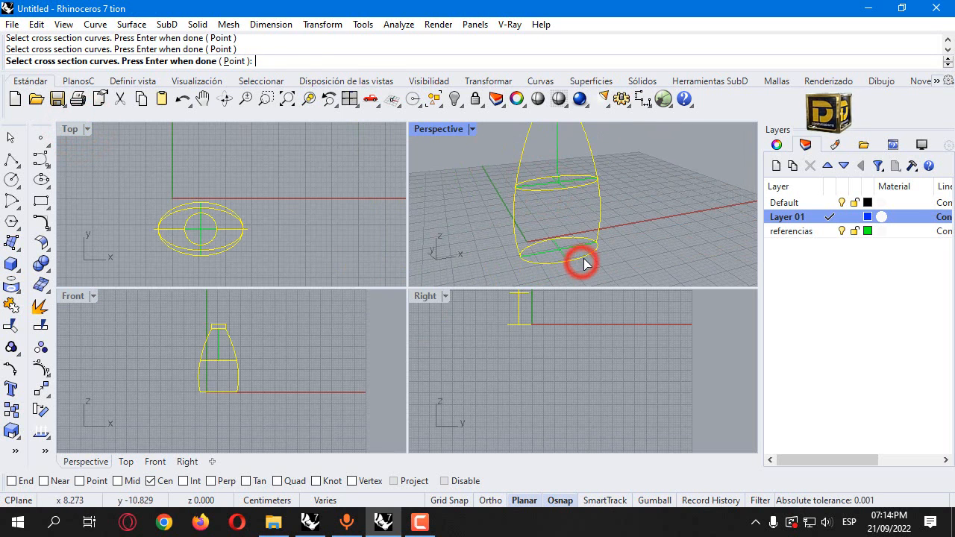
right_click(581, 264)
right_click(584, 264)
left_click(752, 378)
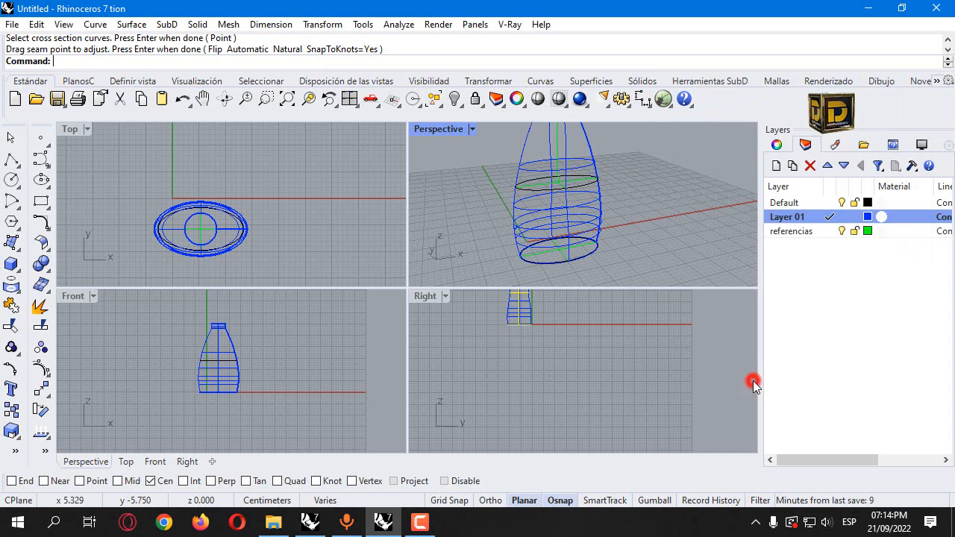
Set the Perspective view to Shaded display and examine the swept bottle's shape.
left_click(471, 131)
left_click(510, 79)
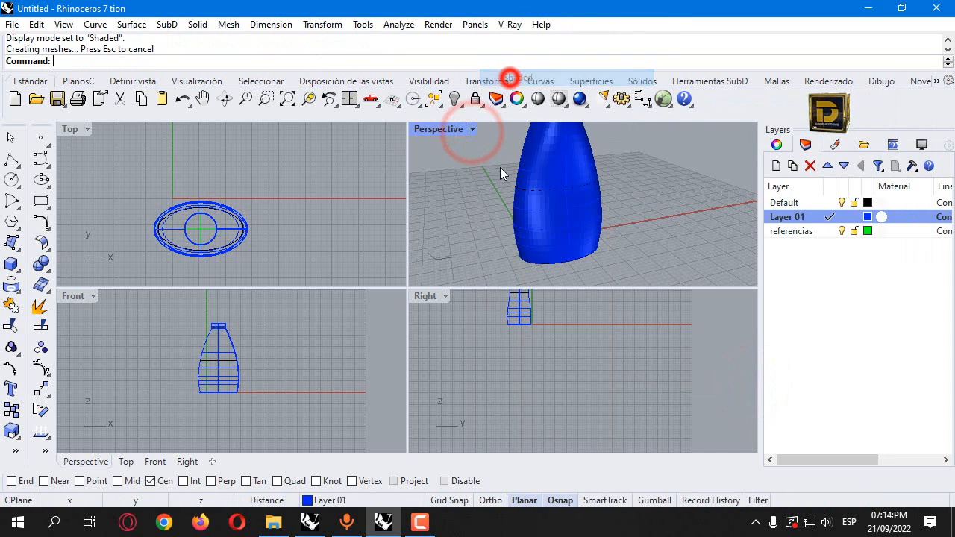
scroll(550, 220, "down", 4)
right_click_drag(607, 173, 569, 196)
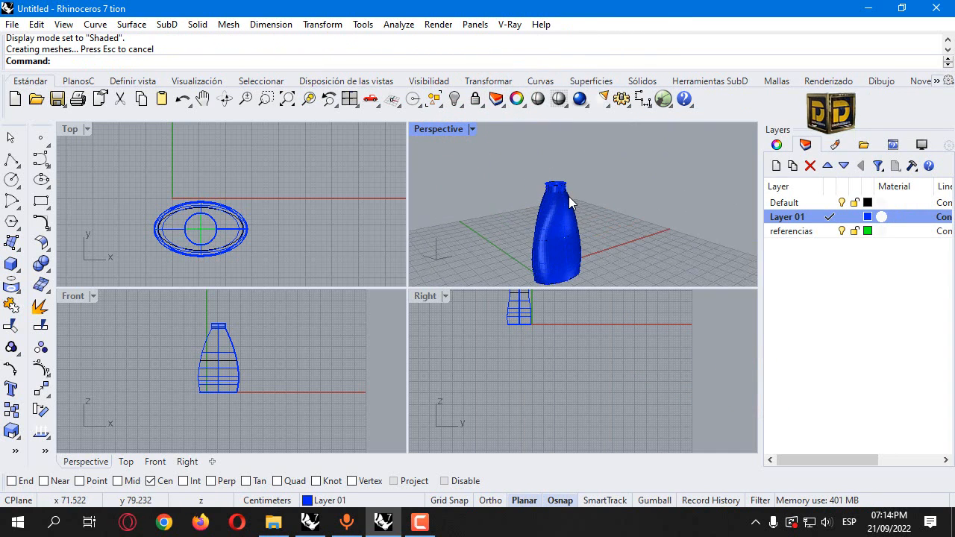
double_click(438, 129)
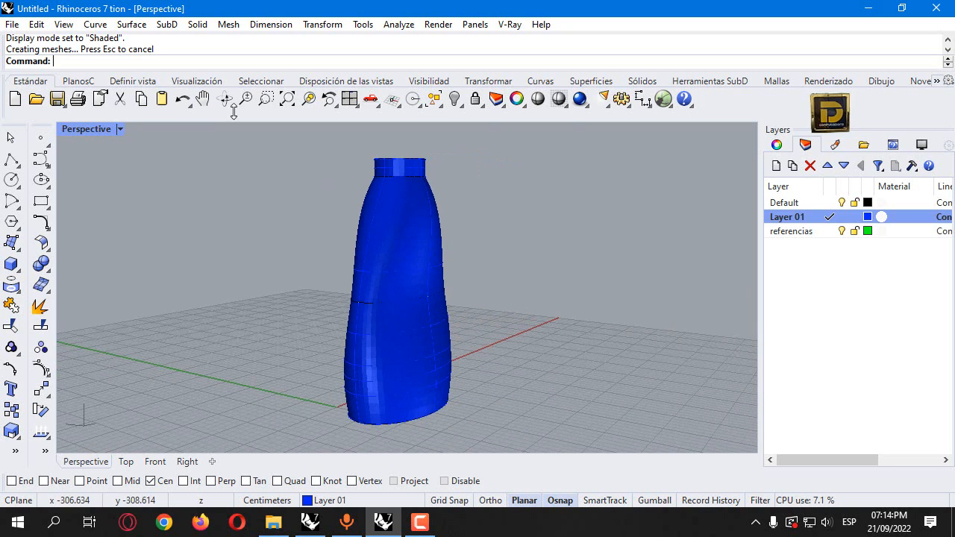
left_click(426, 530)
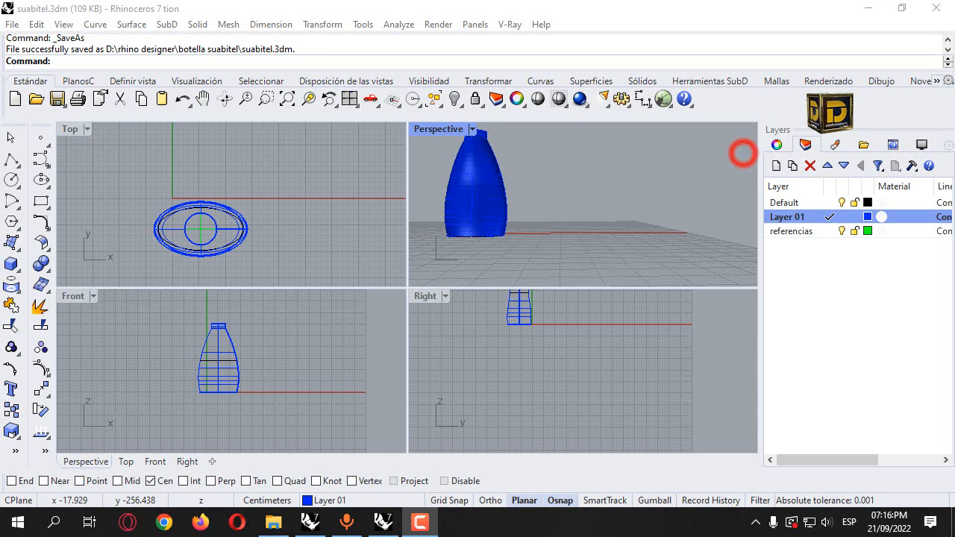
Move the swept bottle polysurface to the Default layer.
scroll(478, 167, "up", 5)
left_click(473, 145)
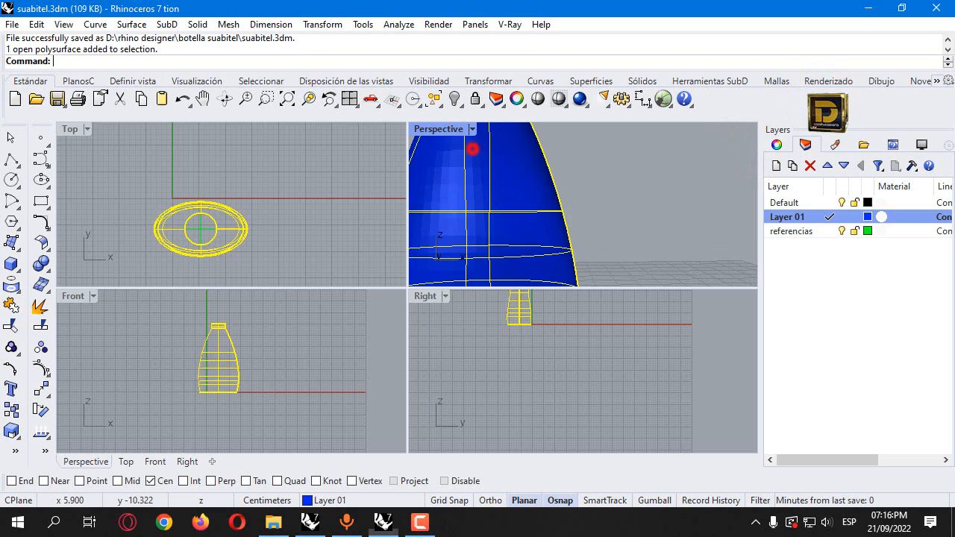
right_click(816, 205)
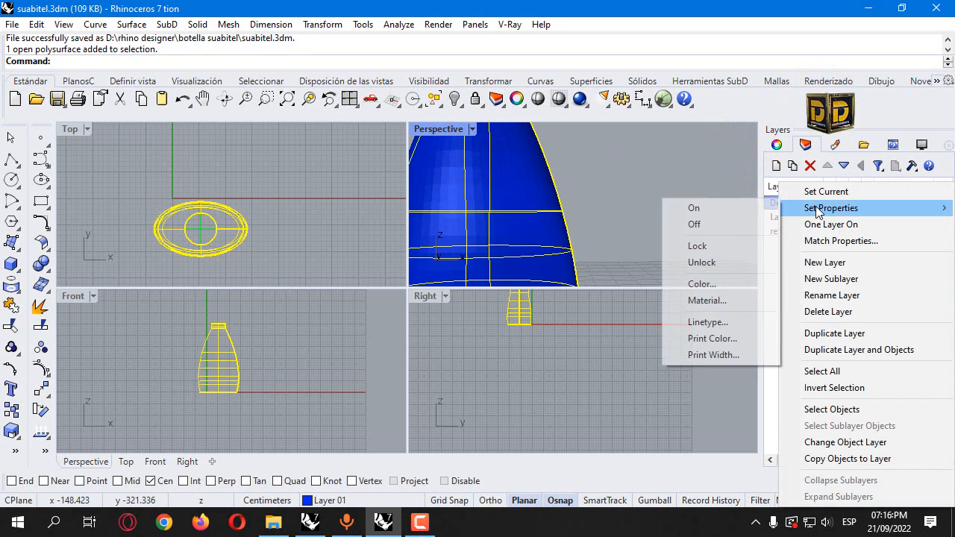
left_click(837, 443)
scroll(556, 194, "down", 5)
left_click(630, 179)
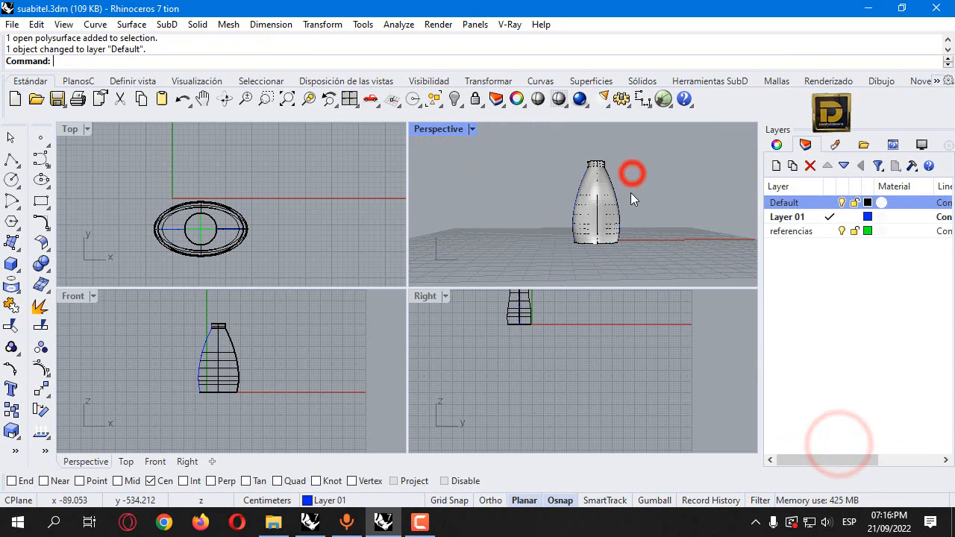
Make the referencias layer current while working in the Front view.
left_click(74, 285)
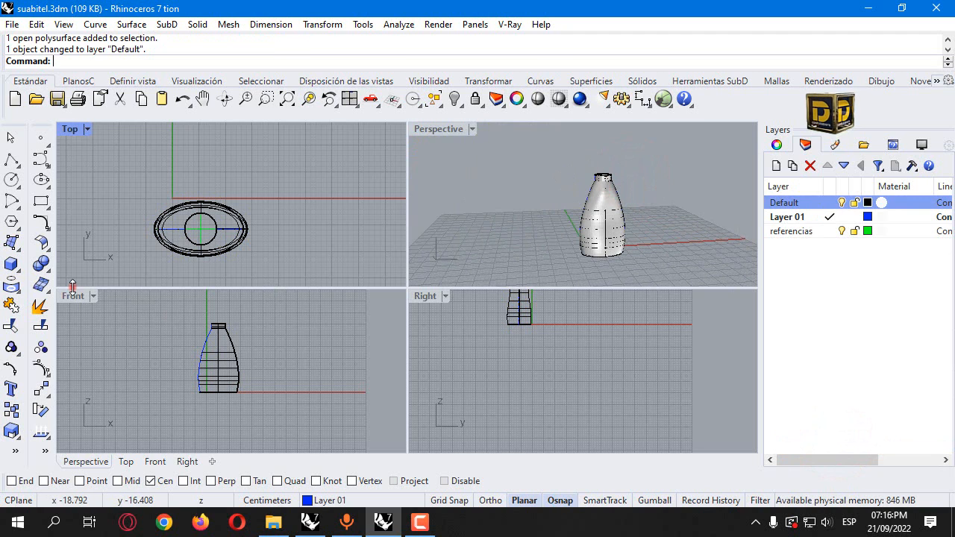
double_click(74, 296)
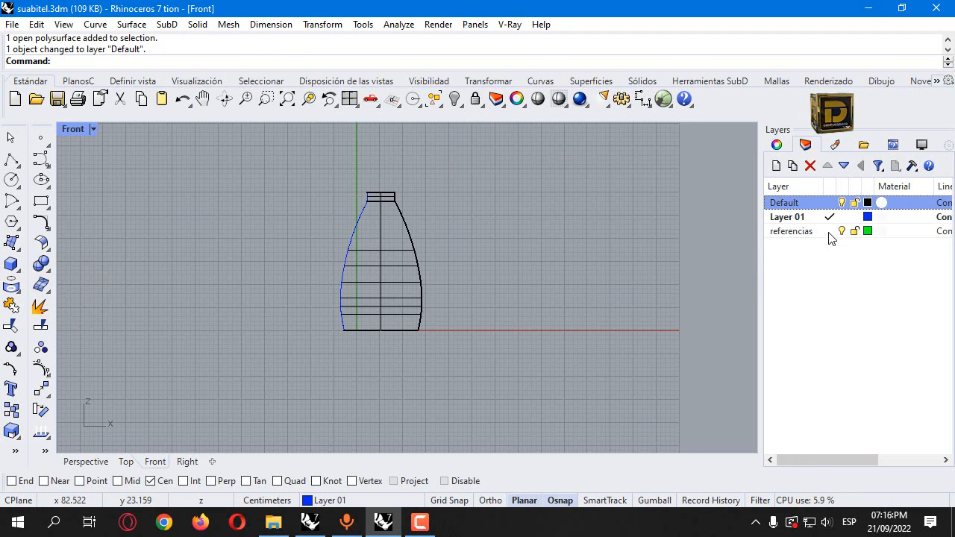
left_click(828, 231)
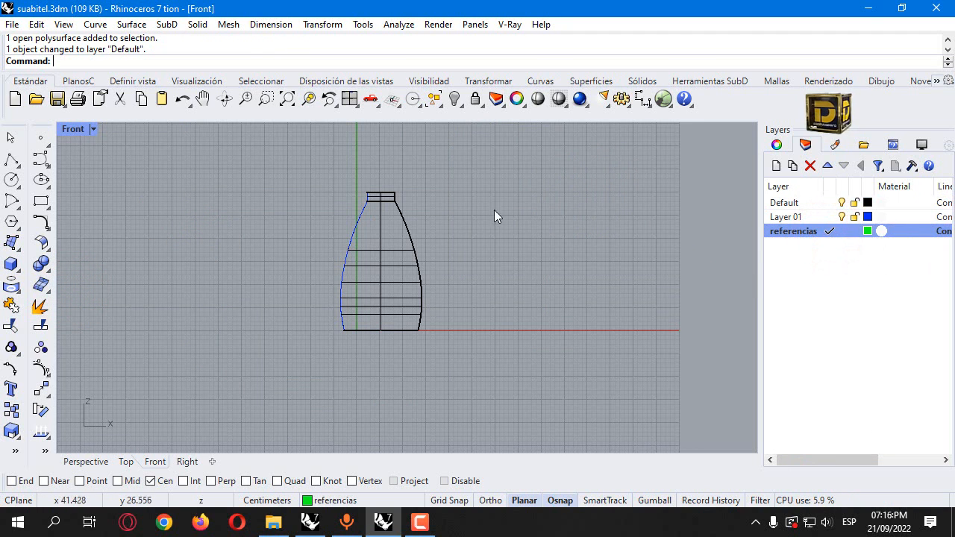
scroll(402, 224, "up", 3)
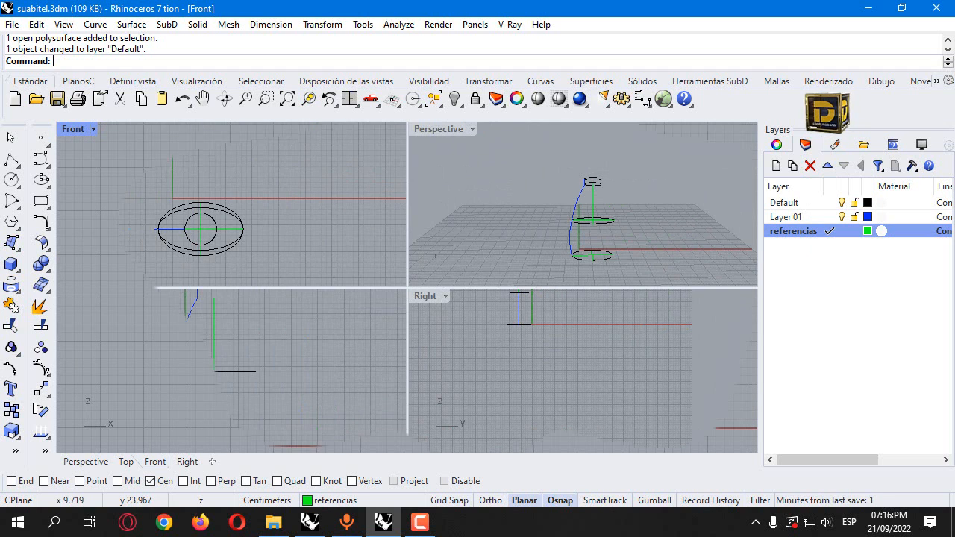
Undo the bottle sweep and the mirrored profile, and turn on the control points of the remaining profile curve.
key("ctrl+z")
left_click(182, 348)
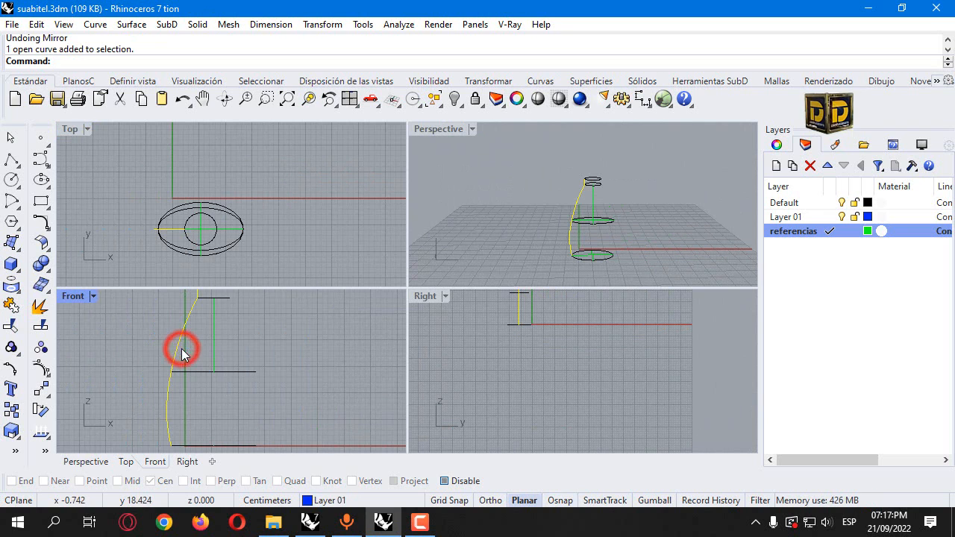
scroll(250, 372, "down", 2)
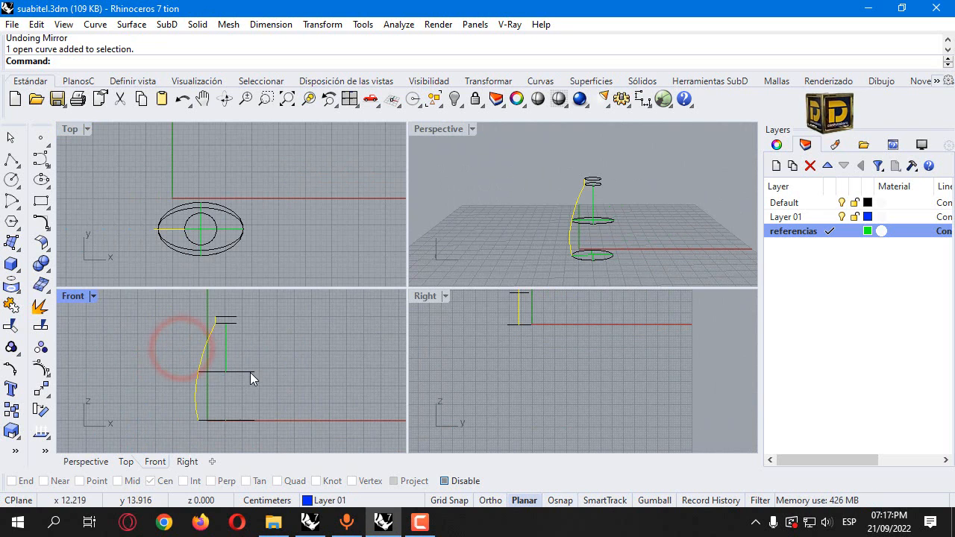
left_click(41, 368)
scroll(195, 360, "up", 2)
scroll(265, 391, "up", 1)
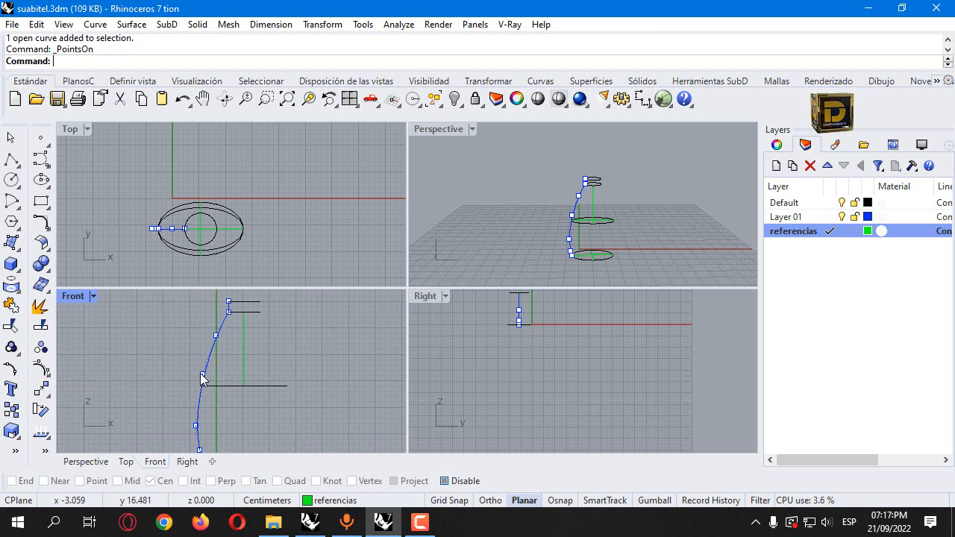
Move the profile's control point just above the raised ellipse outward and adjust the one below it slightly, then undo the last mirror.
double_click(75, 297)
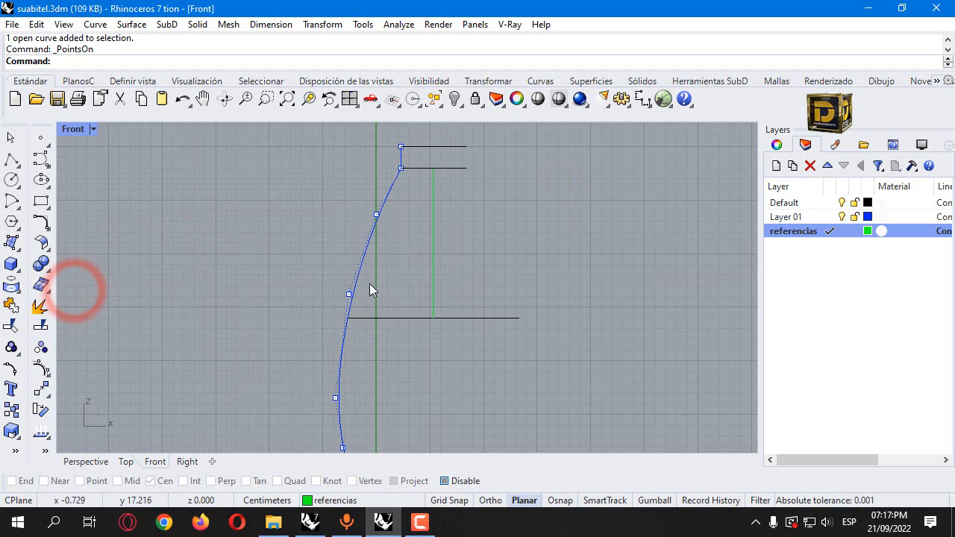
mouse_move(348, 292)
left_mouse_down()
mouse_move(335, 270)
mouse_move(335, 291)
left_mouse_up()
left_click_drag(333, 398, 333, 402)
scroll(385, 331, "down", 2)
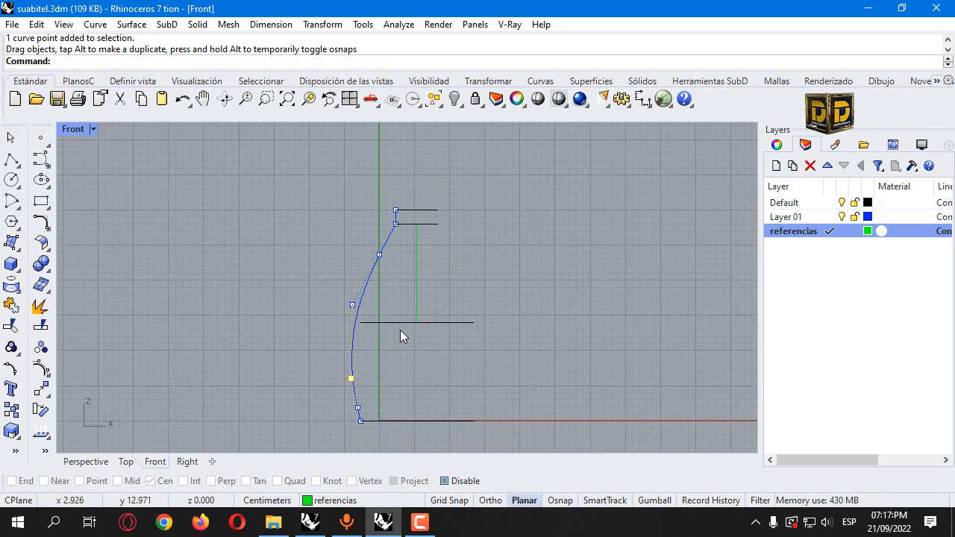
key("ctrl+z")
Scale the middle ellipse in one direction (Scale1D) from its centre until its edge meets the side profile curve.
left_click(405, 352)
left_click(449, 398)
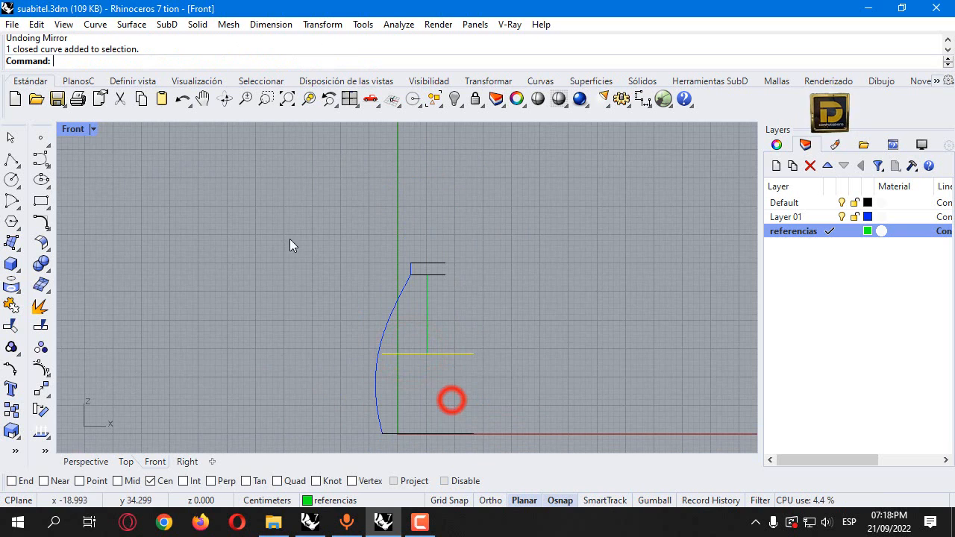
double_click(85, 130)
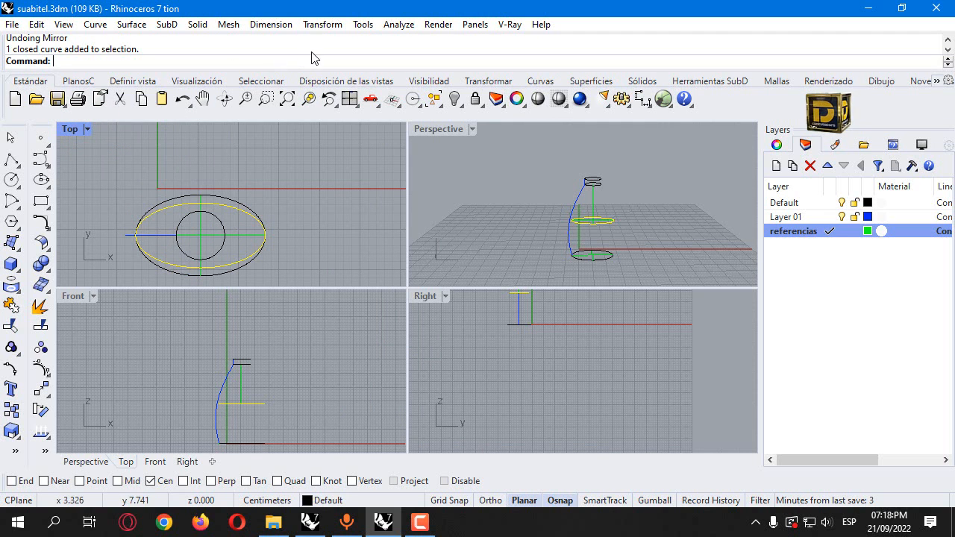
left_click(321, 25)
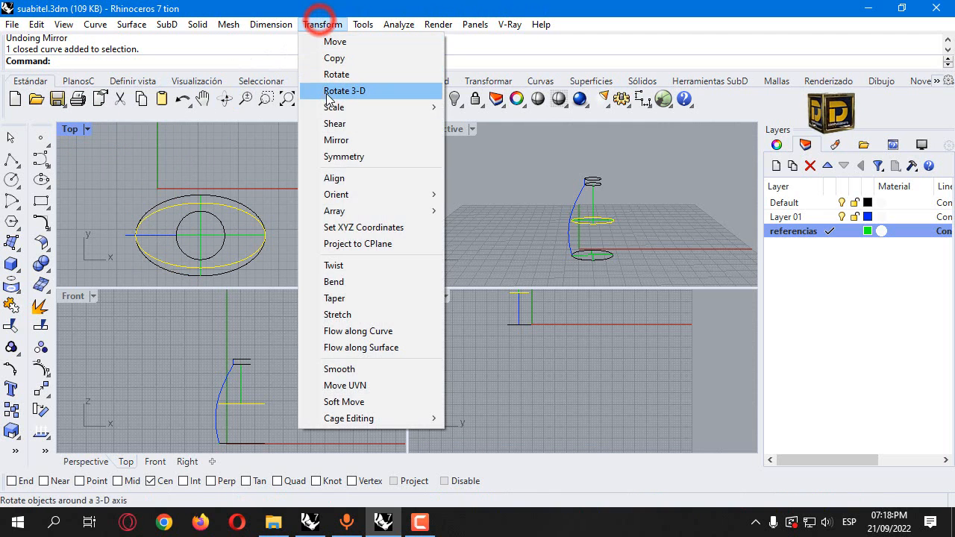
mouse_move(356, 109)
left_click(489, 141)
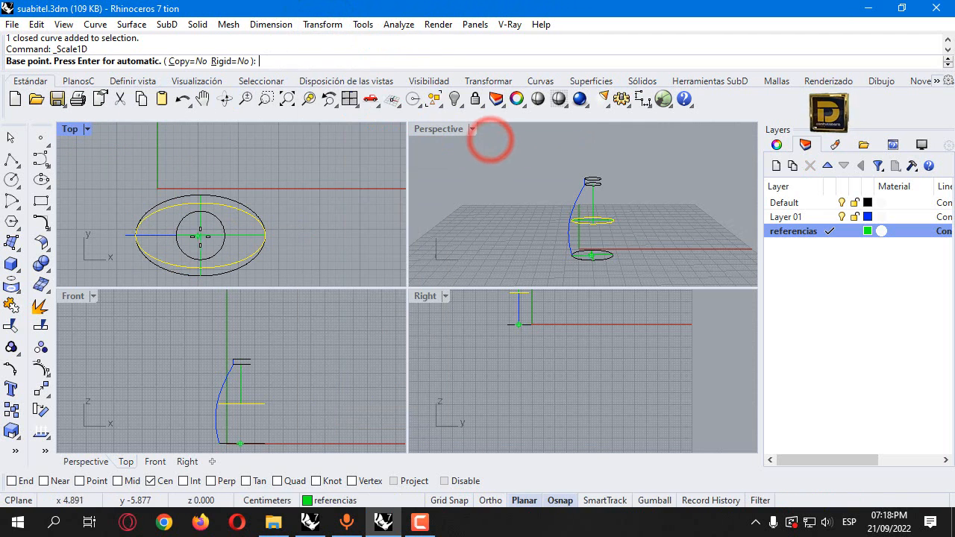
left_click(241, 256)
scroll(289, 232, "up", 1)
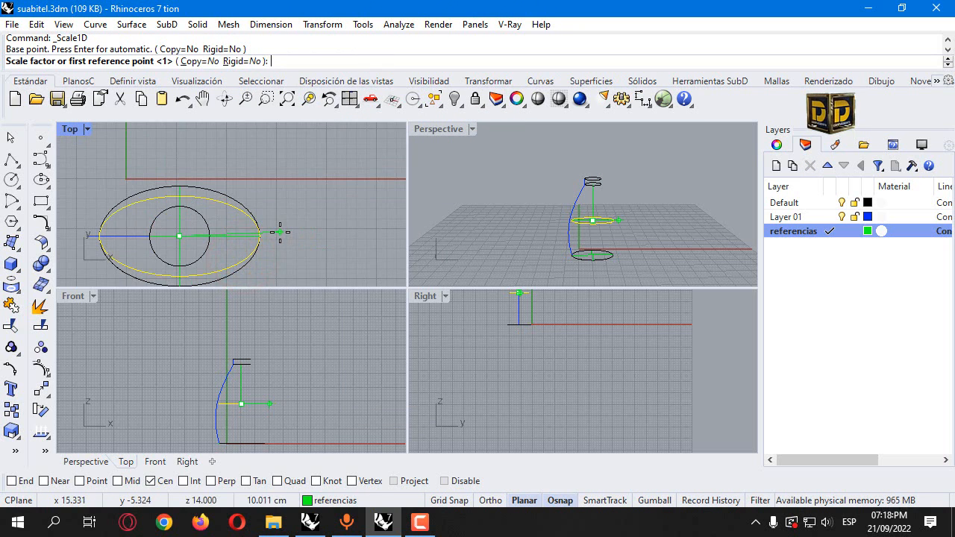
scroll(274, 232, "up", 1)
scroll(217, 403, "up", 5)
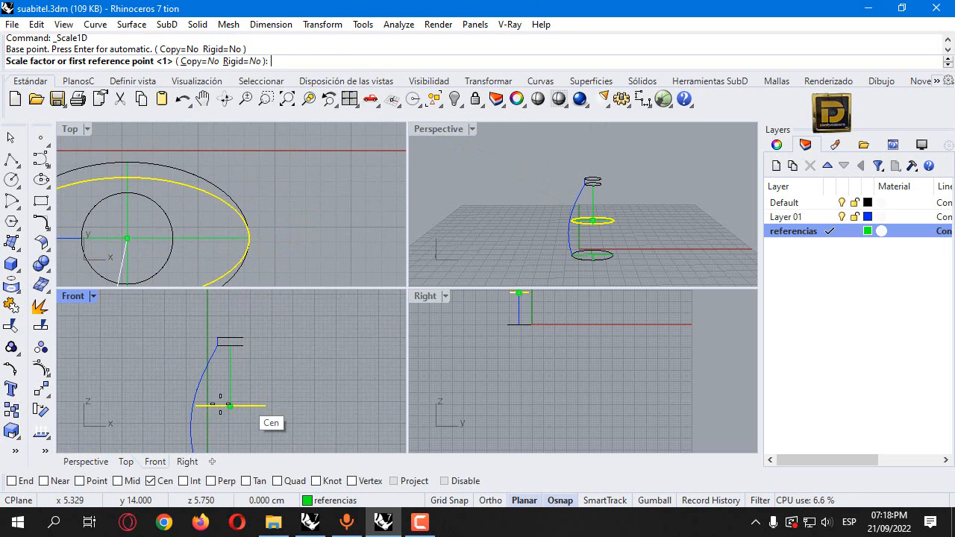
left_click(462, 483)
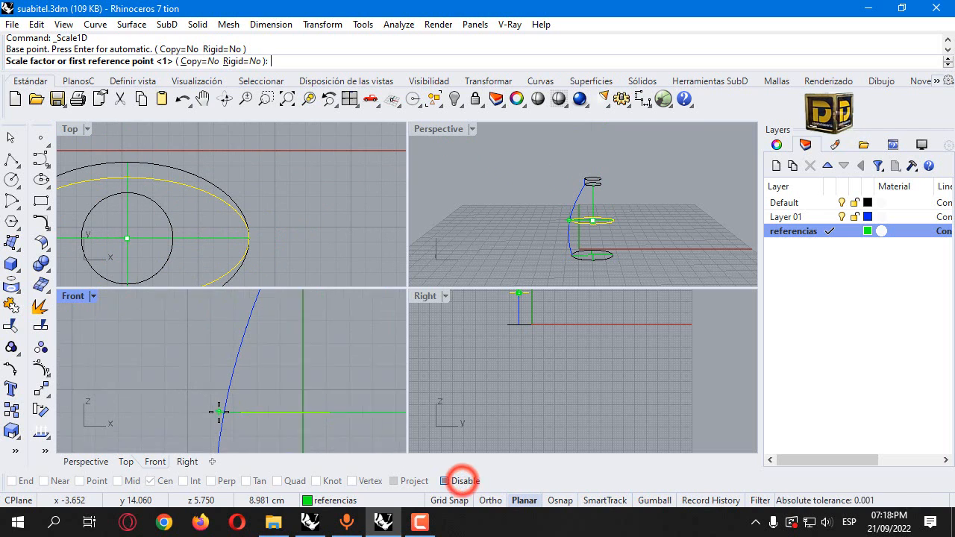
key("F8")
left_click(254, 413)
left_click(230, 412)
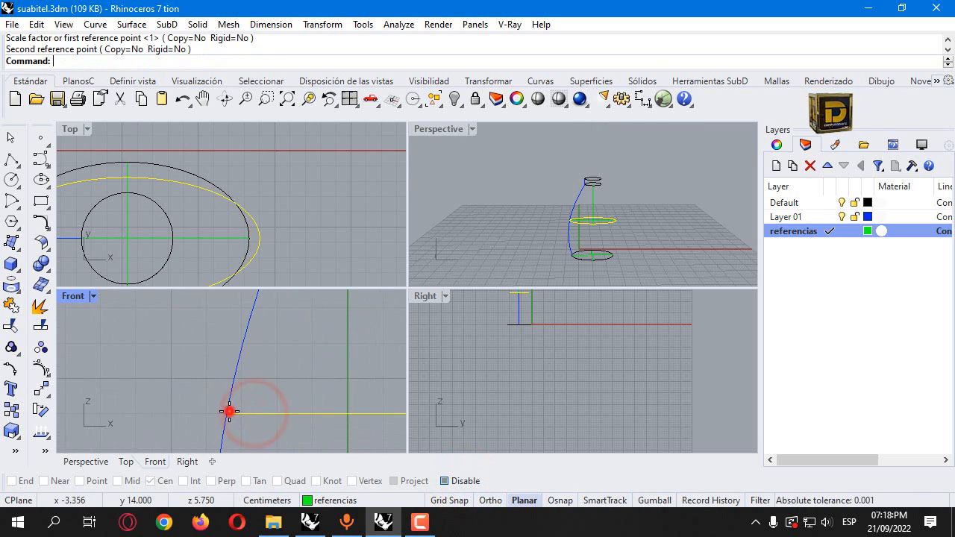
scroll(311, 358, "down", 5)
left_click(226, 340)
Mirror a copy of the side profile curve across the vertical axis through the ellipse centres in the Front view.
double_click(71, 296)
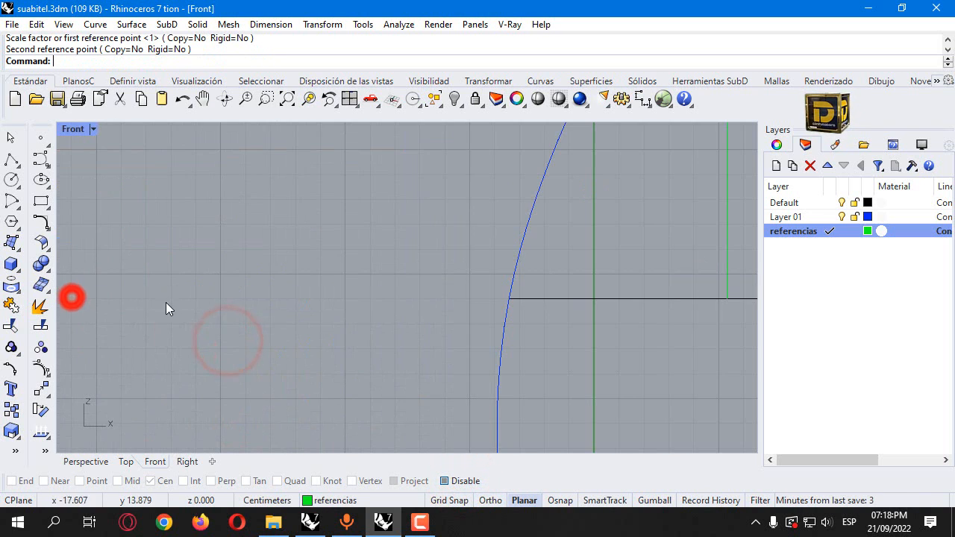
scroll(301, 284, "down", 3)
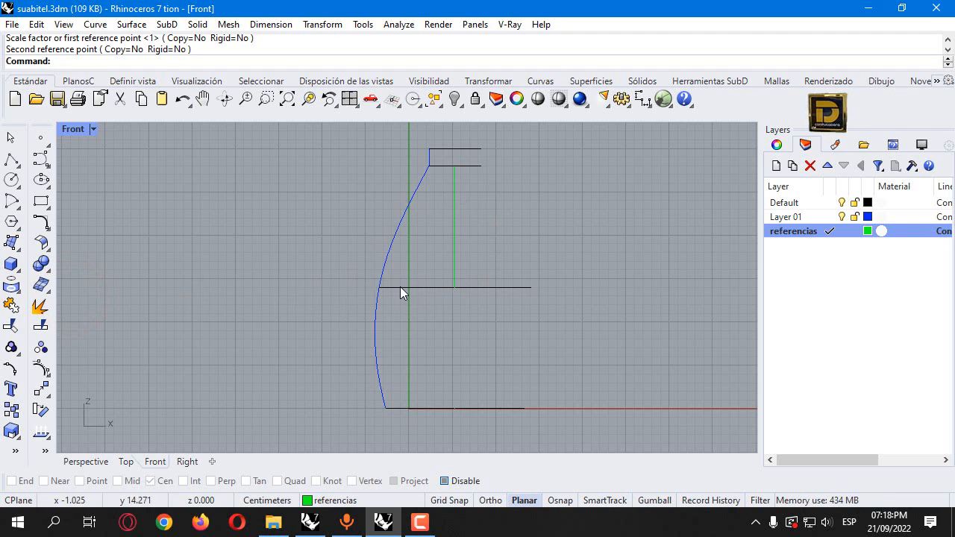
left_click(386, 266)
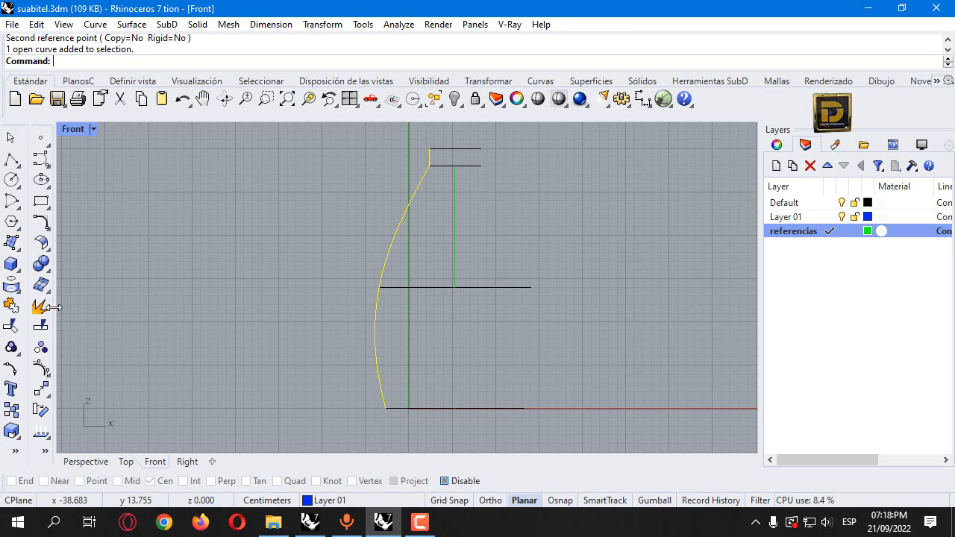
left_click(17, 248)
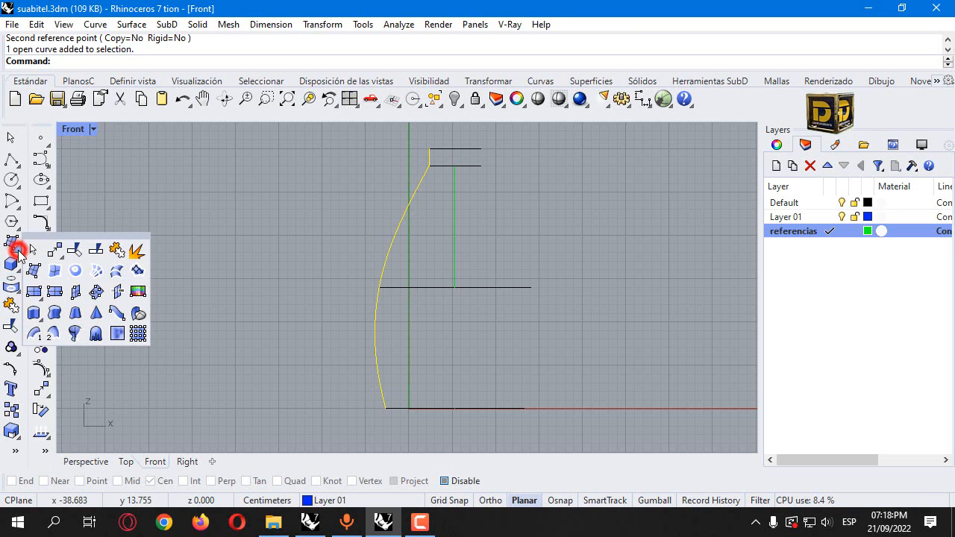
left_click(87, 365)
left_click(41, 389)
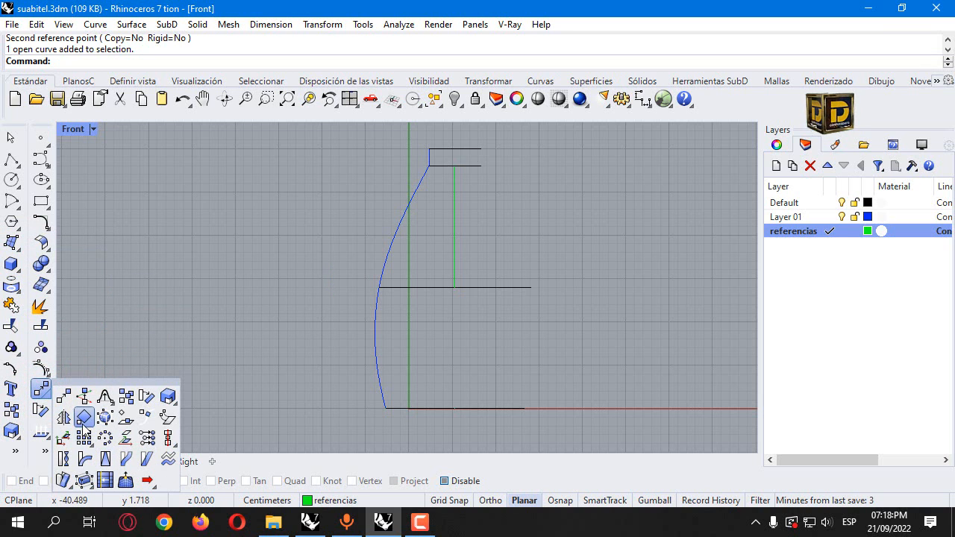
left_click(65, 415)
left_click(377, 333)
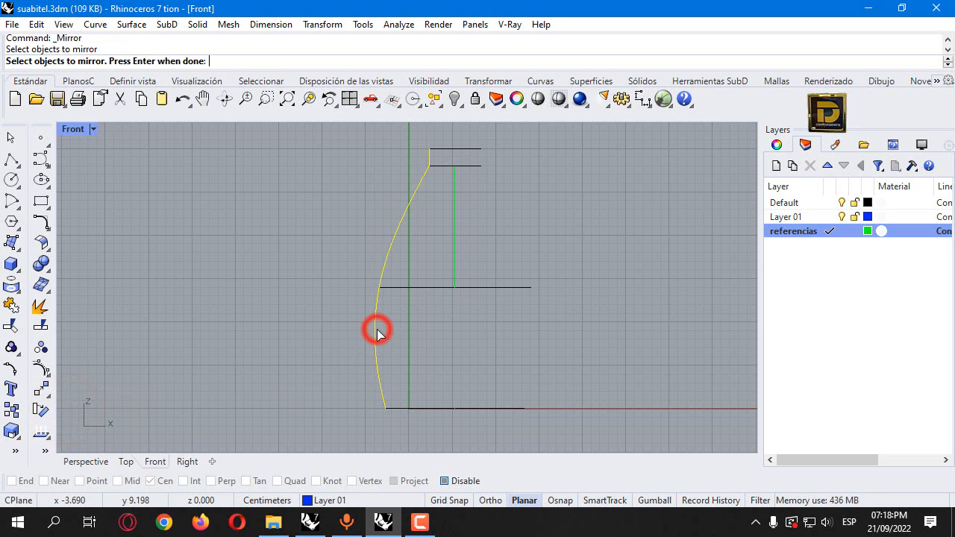
key("Return")
left_click(444, 482)
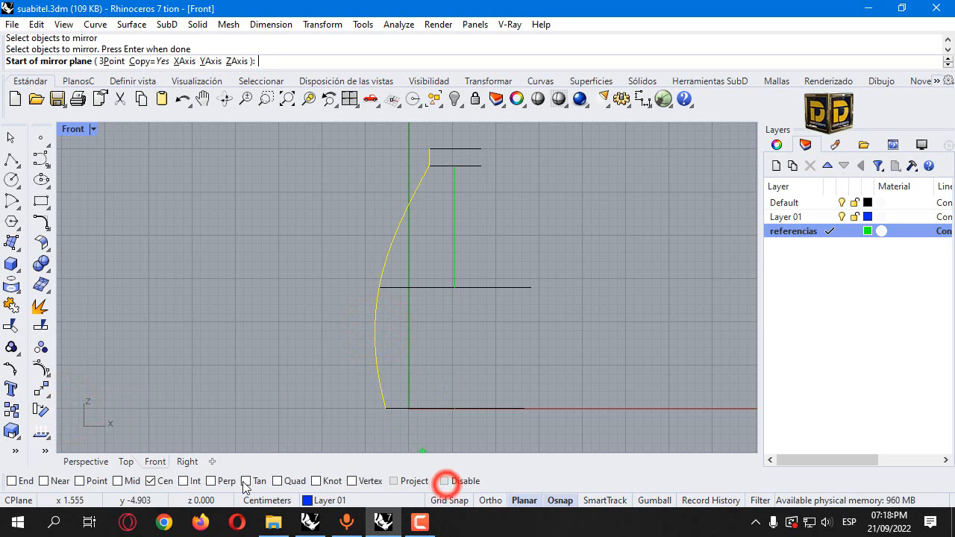
left_click(485, 409)
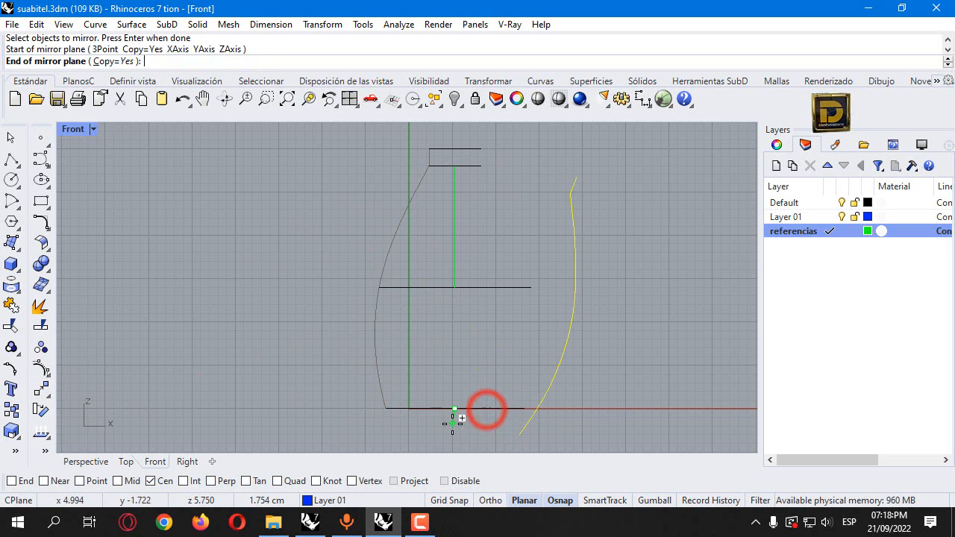
left_click(463, 288)
Sweep the bottle body along the two side profiles as rails, using both neck circles, the middle ellipse and the base ellipse as cross sections.
left_click(17, 248)
left_click(77, 322)
left_click(399, 234)
left_click(516, 227)
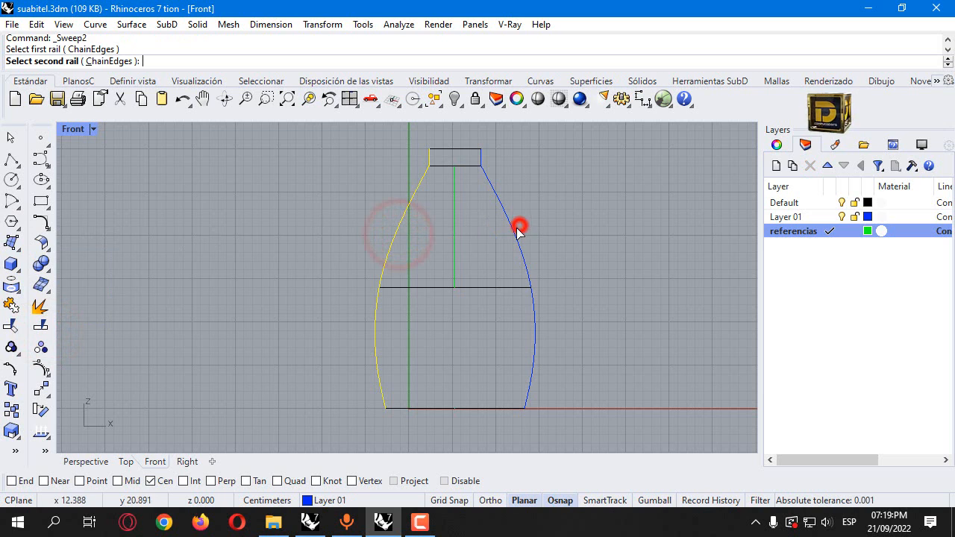
left_click(470, 147)
left_click(500, 288)
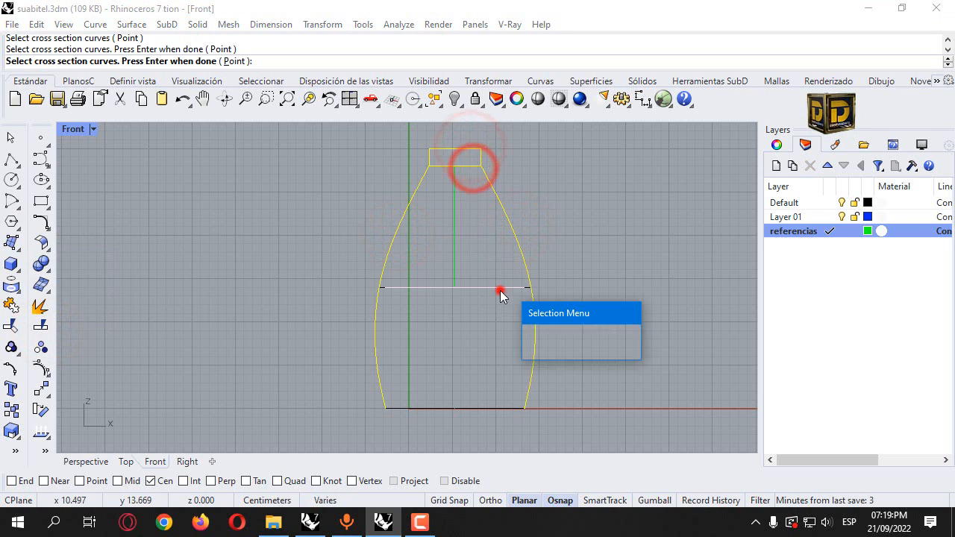
left_click(546, 343)
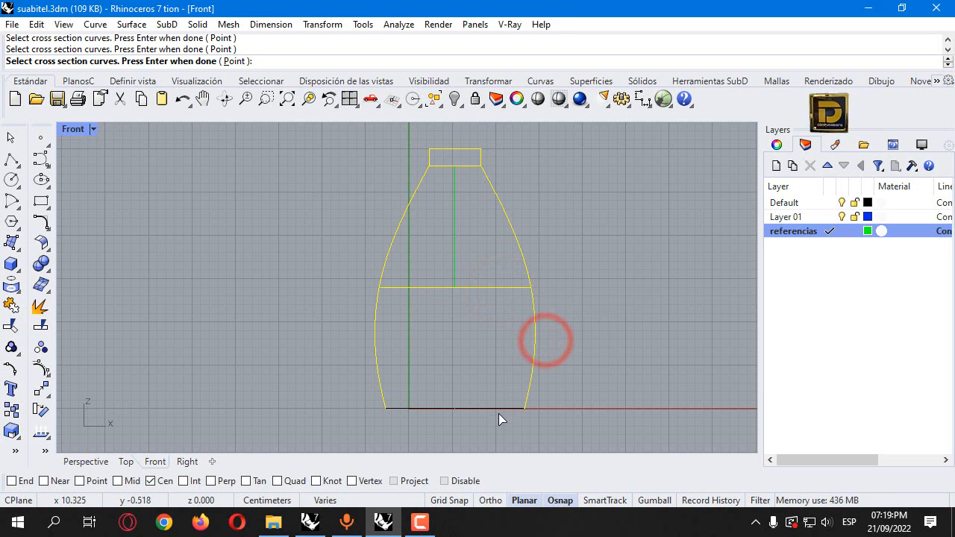
left_click(499, 408)
left_click(536, 466)
key("Return")
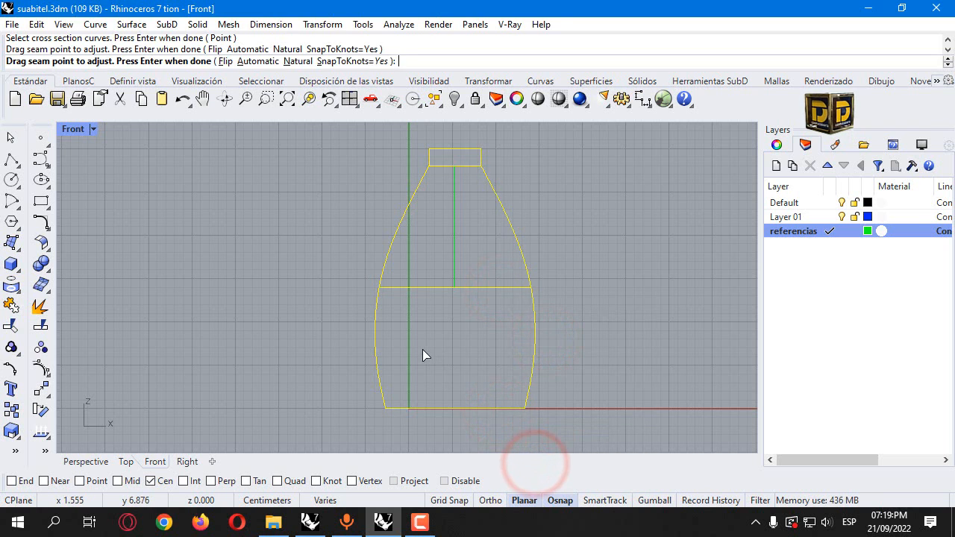
key("Return")
key("Return")
Move the swept bottle polysurface to the Default layer.
left_click(464, 221)
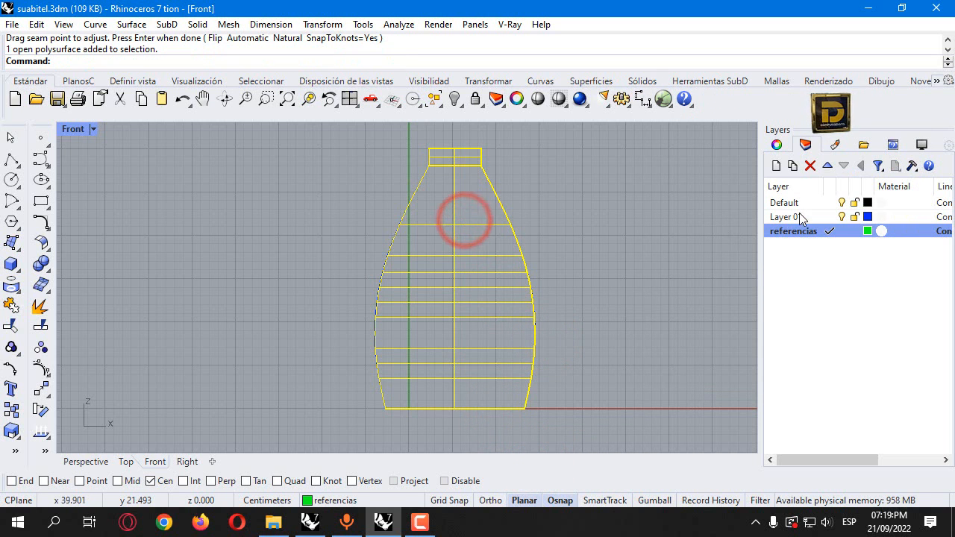
right_click(779, 202)
left_click(828, 442)
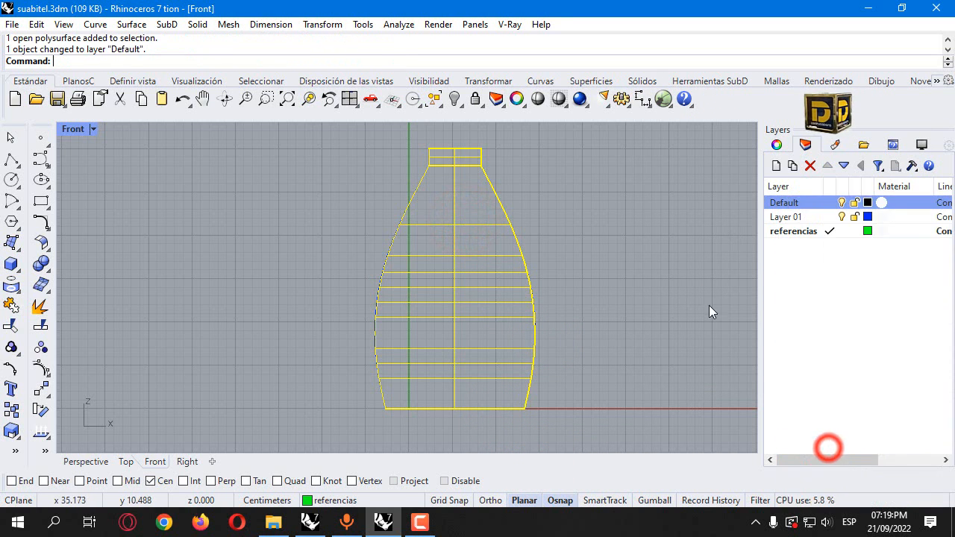
left_click(703, 289)
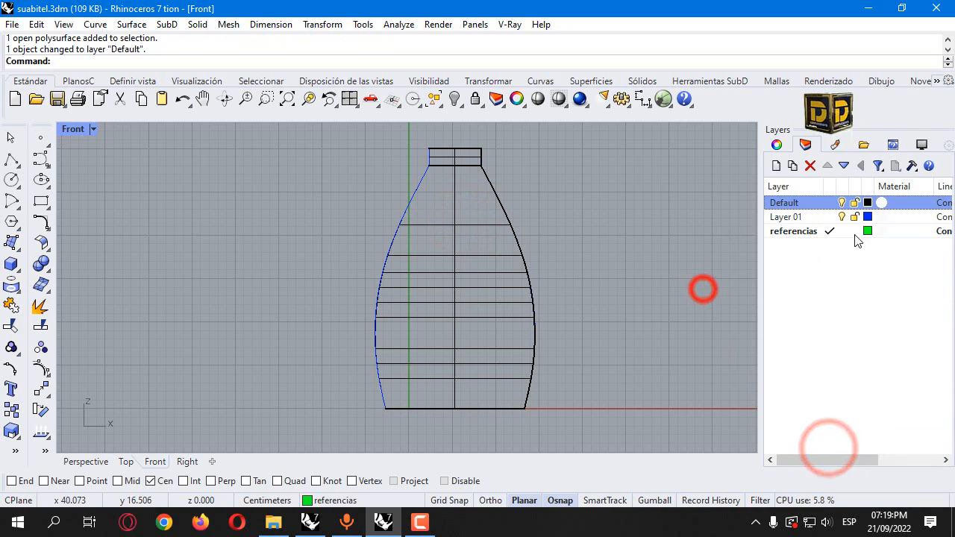
Inspect the shaded bottle from several sides in the Perspective view, and save the file.
double_click(82, 132)
double_click(428, 131)
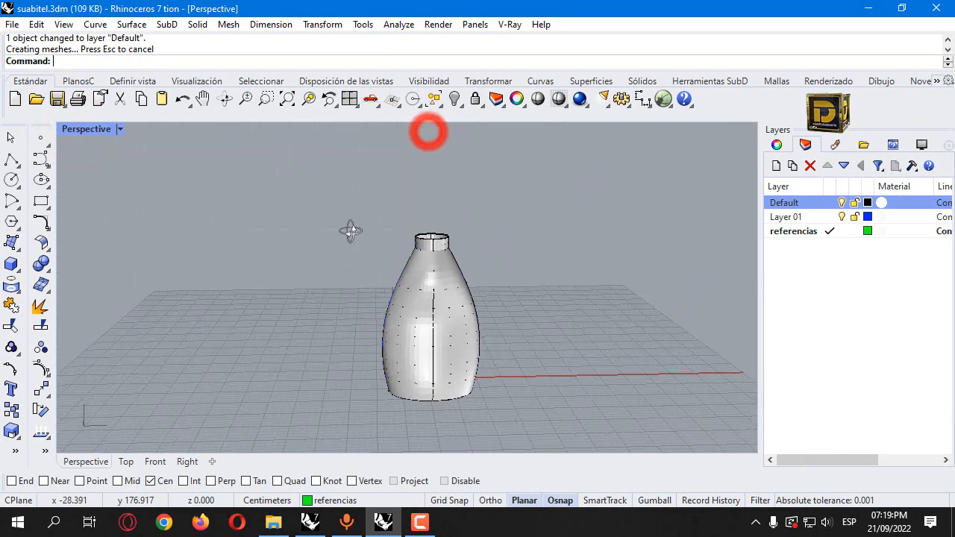
right_click_drag(478, 227, 475, 288)
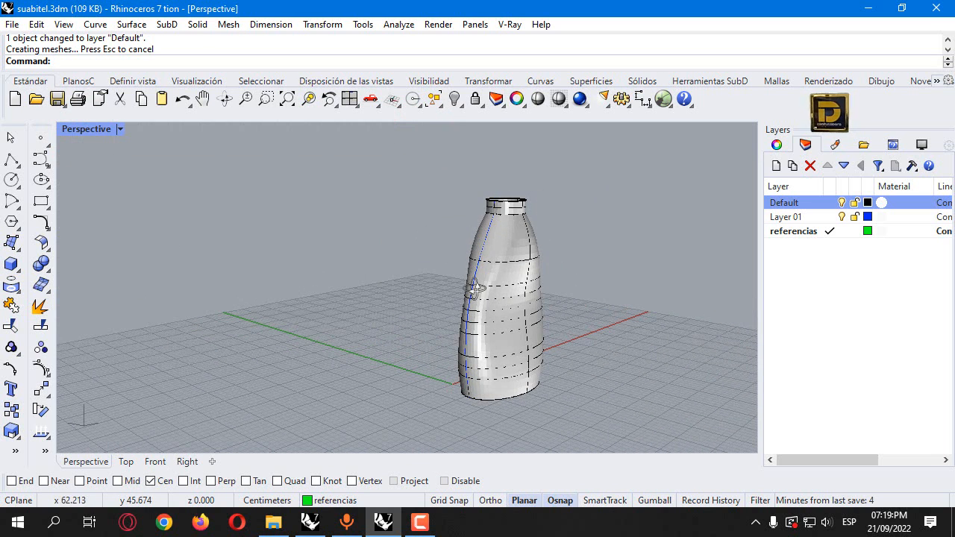
double_click(80, 130)
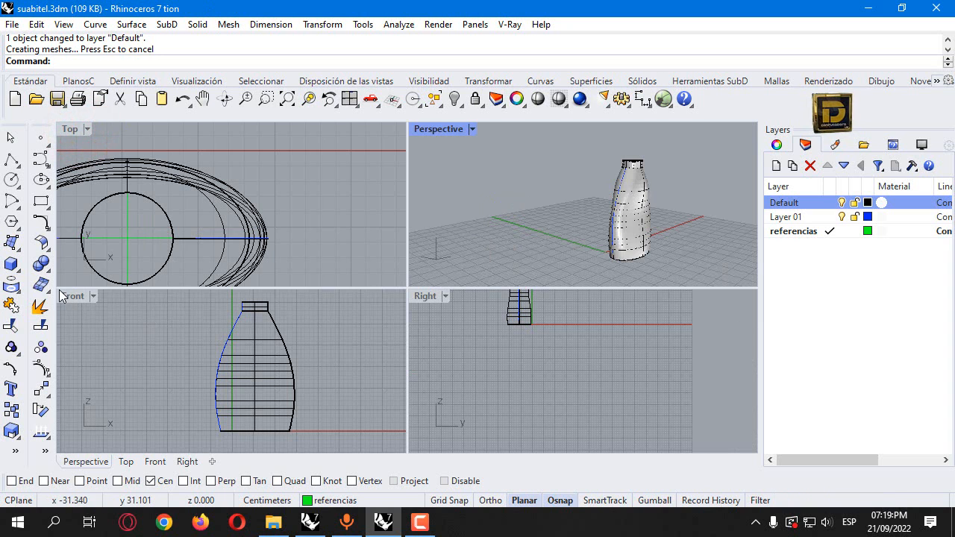
left_click(12, 24)
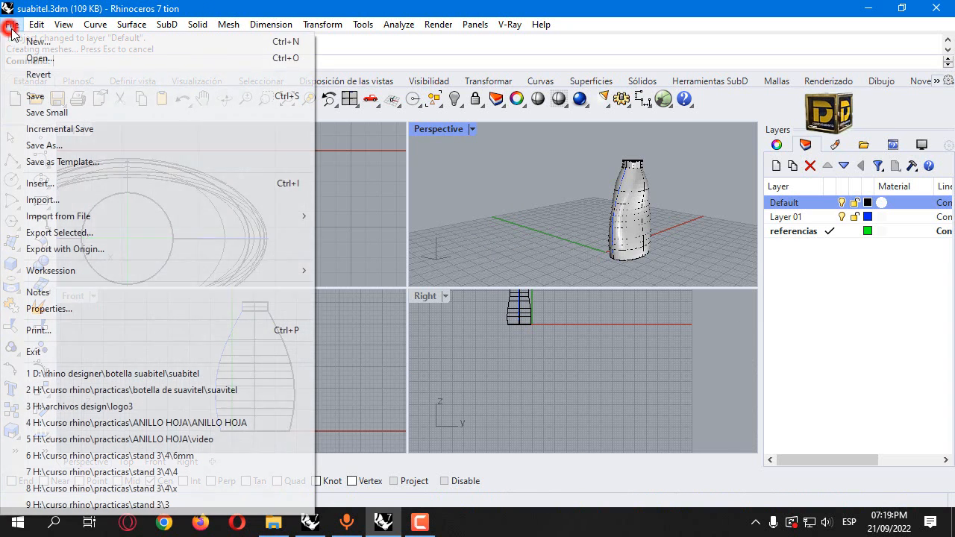
left_click(43, 94)
Draw a degree-3 control-point curve in the Front view, bowing up inside the bottle's profile side from just above the base, with object snaps off.
double_click(82, 296)
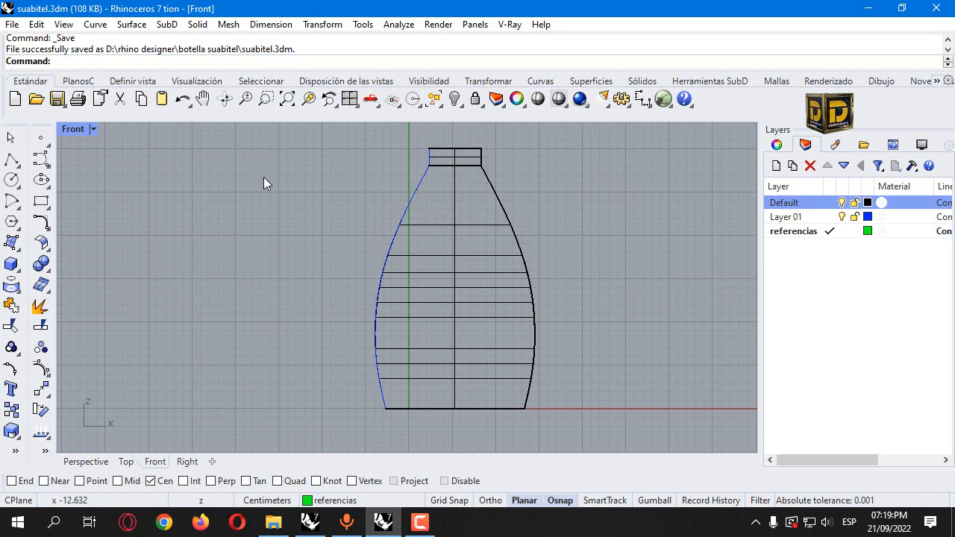
left_click(40, 156)
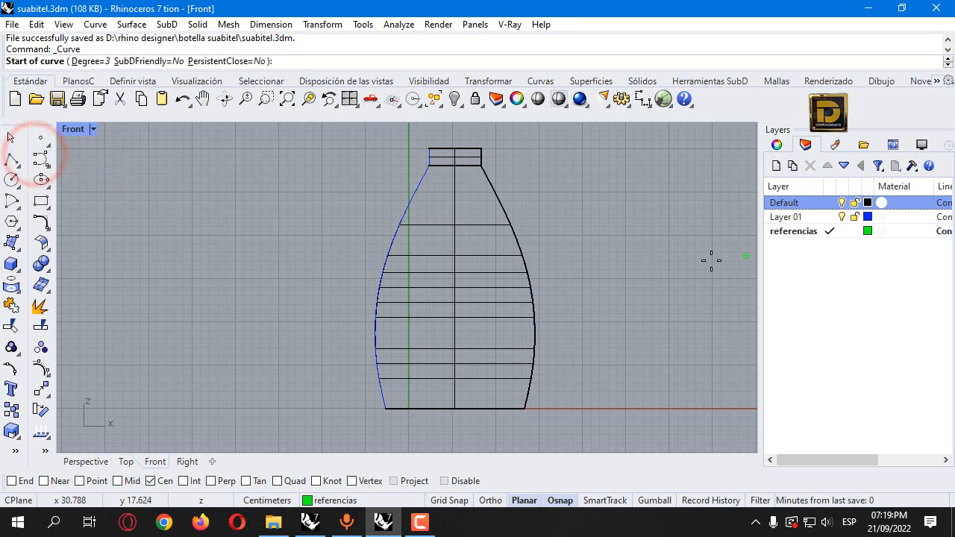
left_click(460, 481)
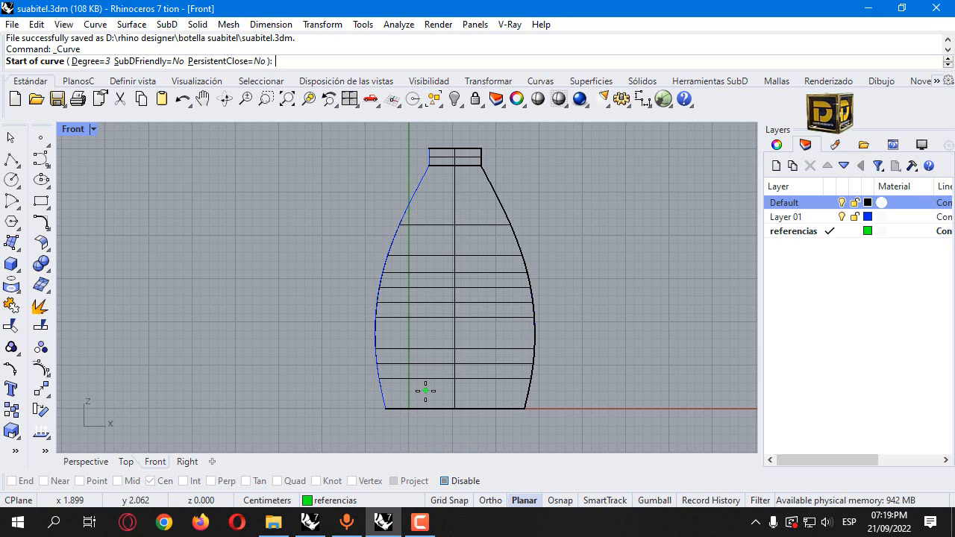
left_click(424, 383)
left_click(411, 353)
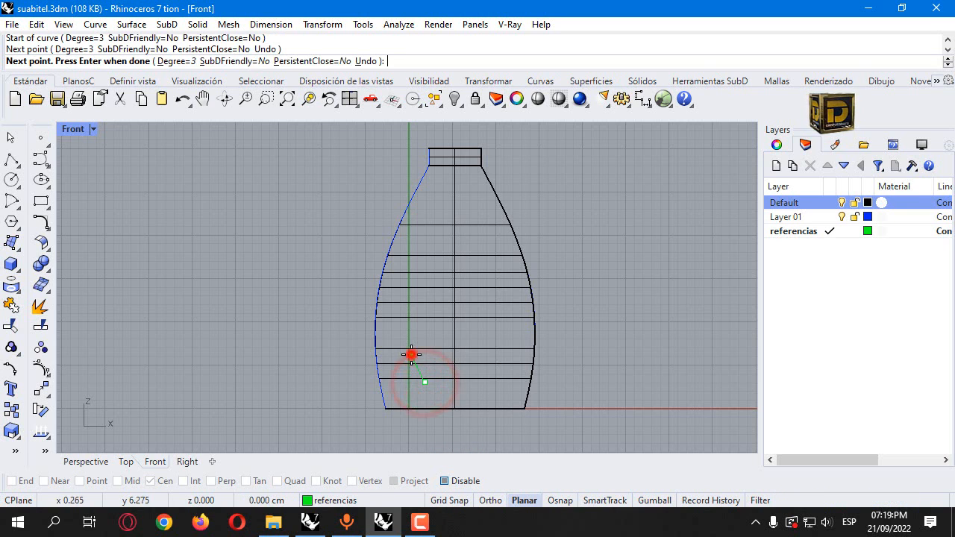
left_click(403, 311)
left_click(413, 261)
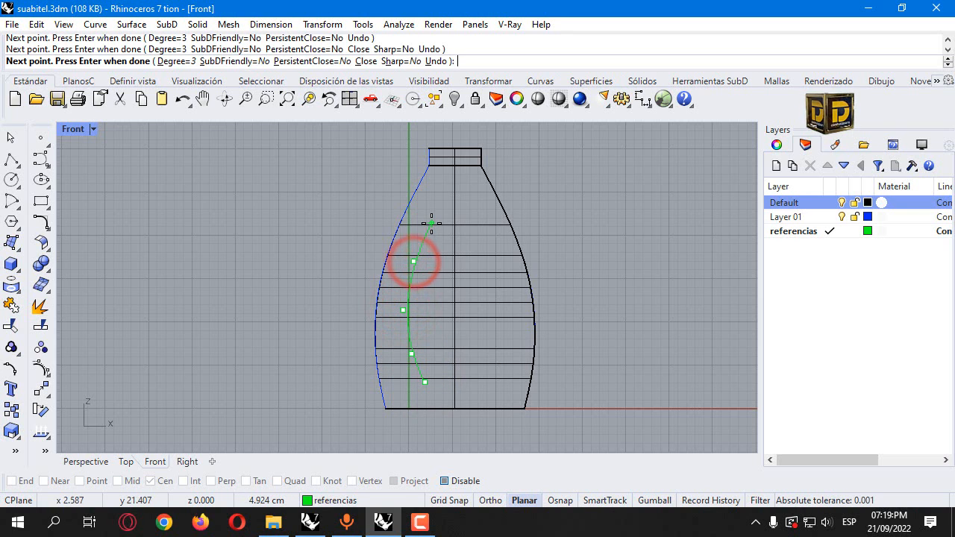
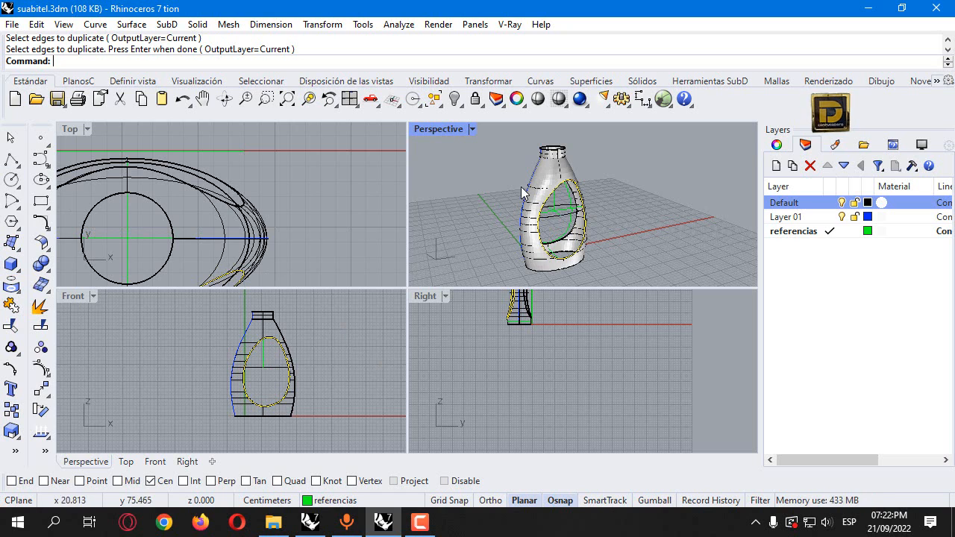
Offset the duplicated front opening edge 1 cm inward in the Front view, and delete the original duplicated edge curve.
right_click_drag(521, 186, 485, 188)
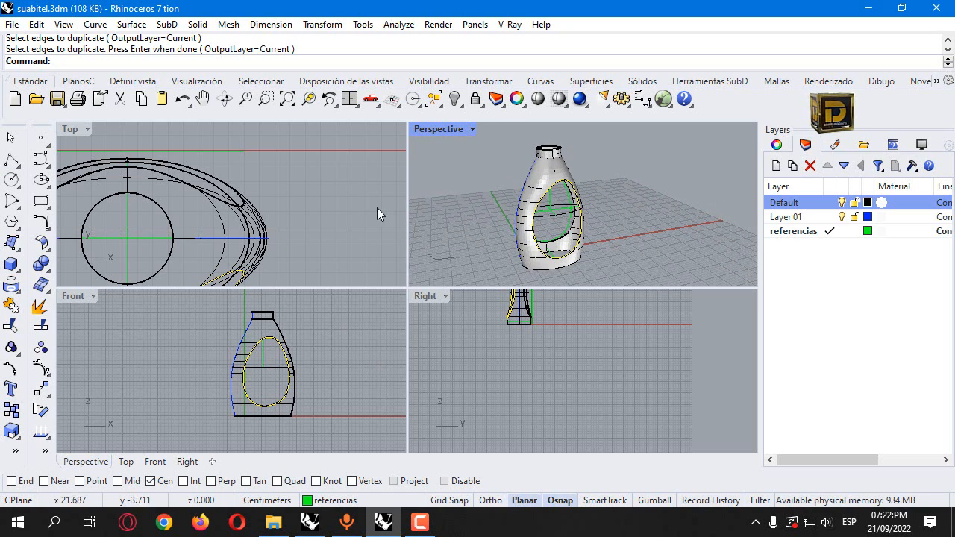
left_click(73, 297)
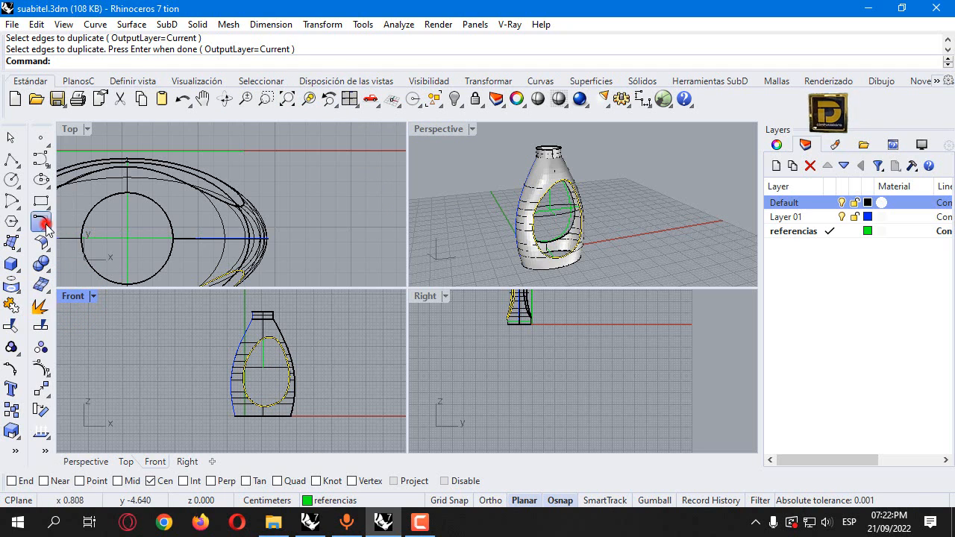
left_click(43, 224)
left_click(247, 236)
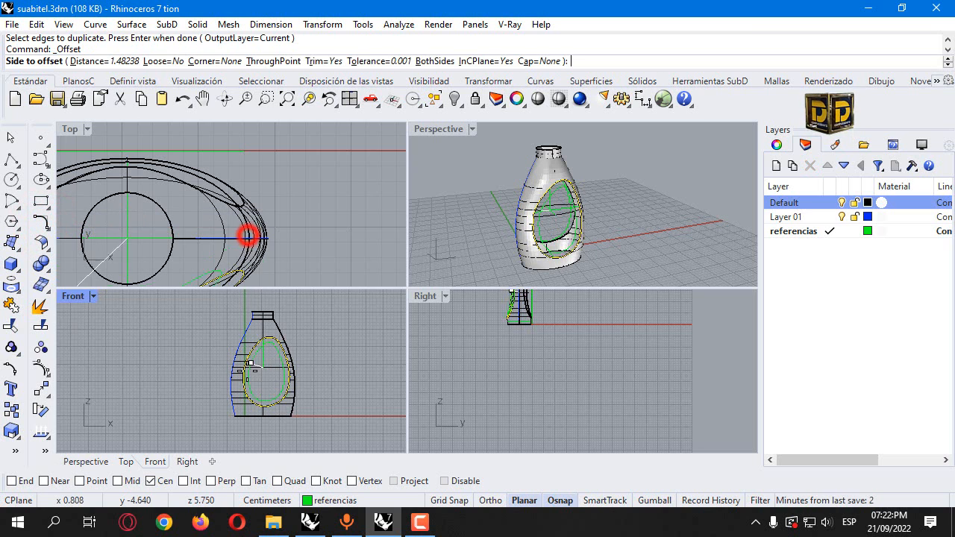
scroll(276, 384, "up", 5)
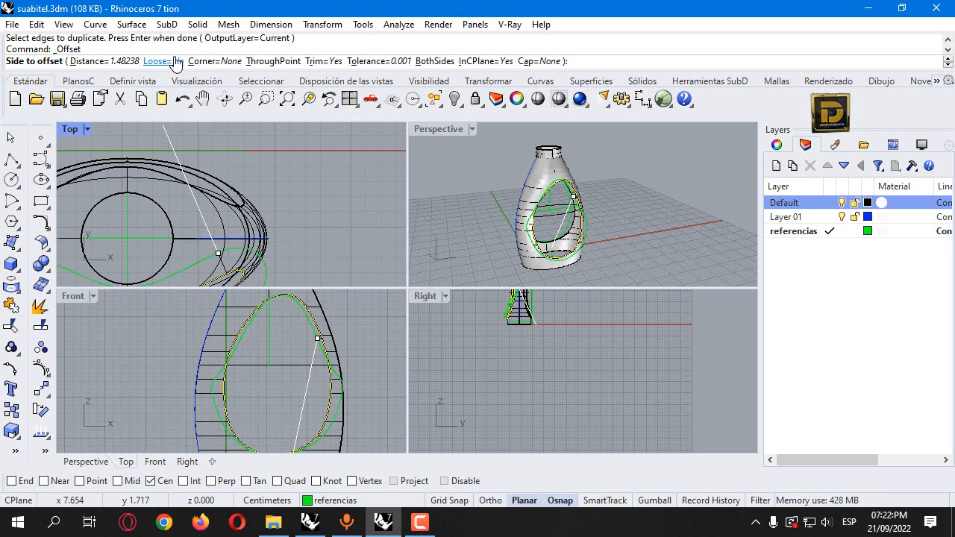
left_click(116, 61)
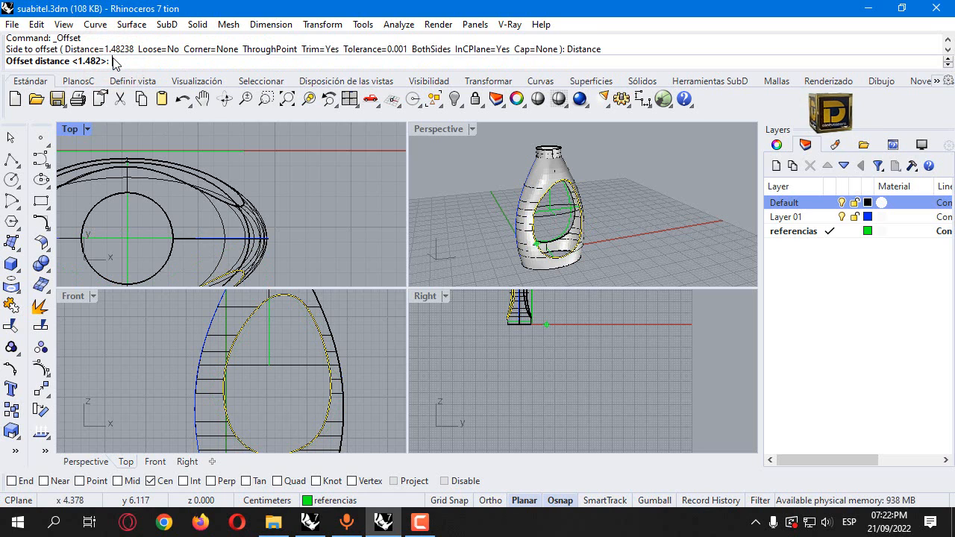
type("1")
key("Return")
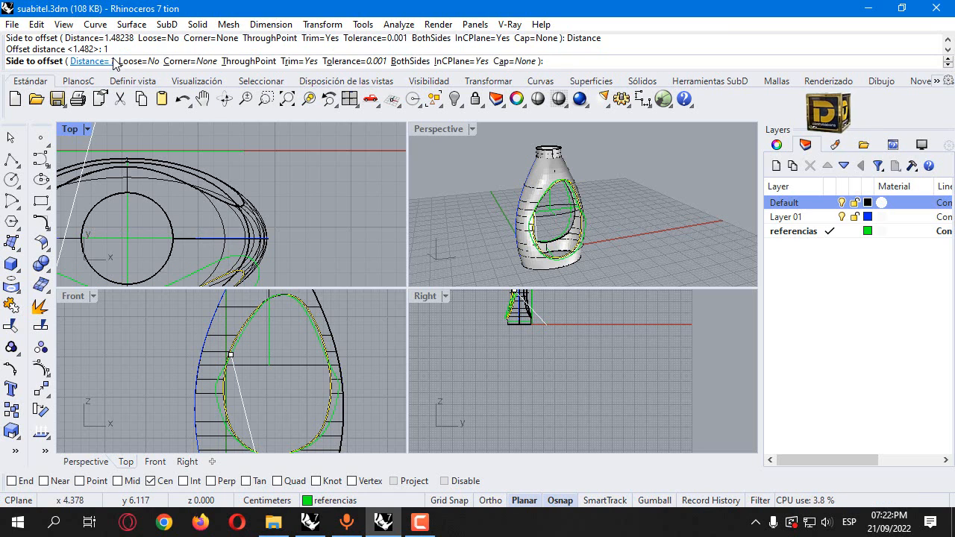
left_click(271, 388)
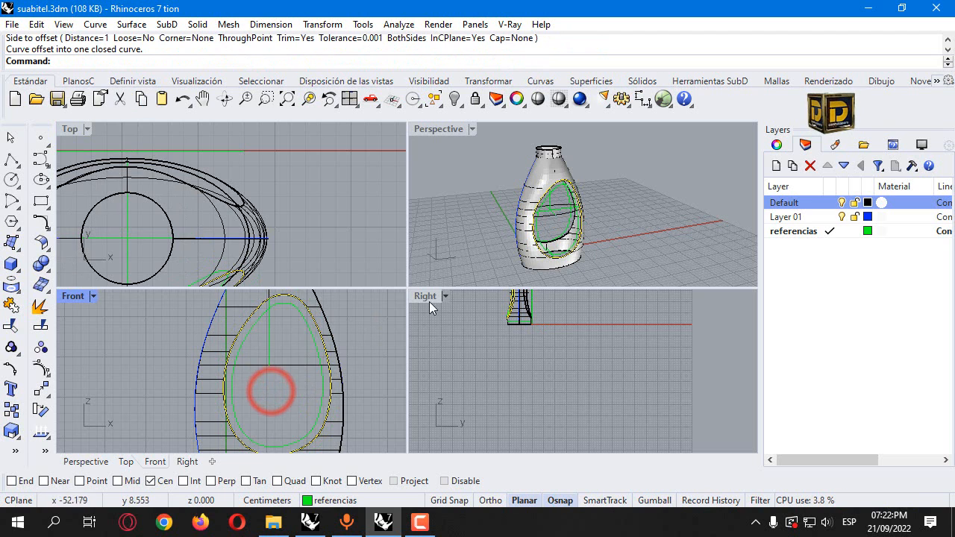
key("Delete")
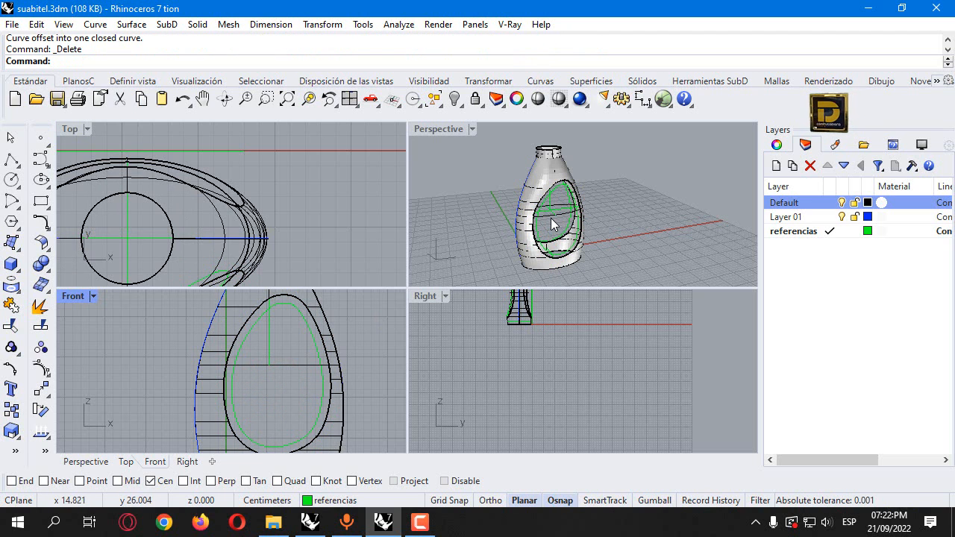
Move the offset oval curve 0.5 cm horizontally into the bottle in the Right view.
right_click_drag(600, 202, 501, 212)
scroll(502, 213, "up", 3)
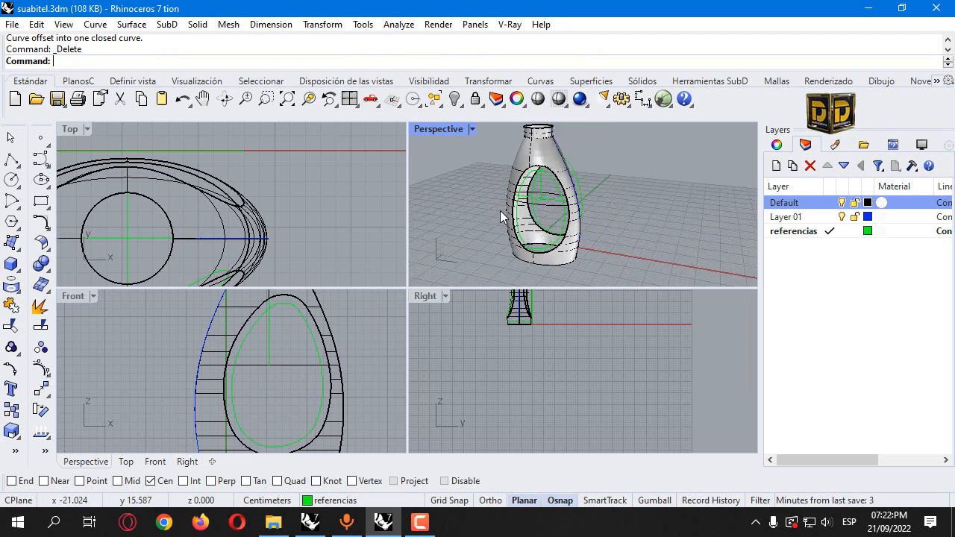
left_click(531, 251)
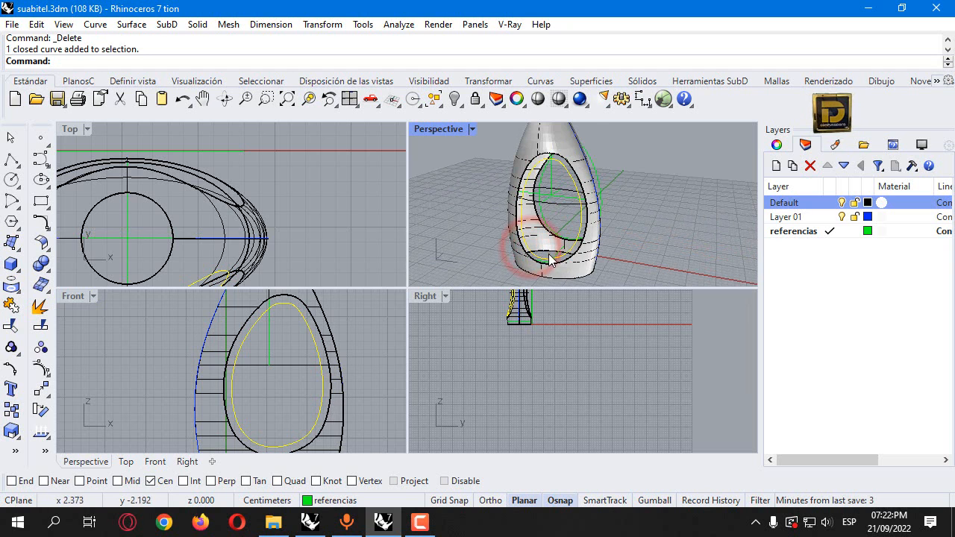
scroll(522, 257, "up", 4)
scroll(537, 351, "up", 8)
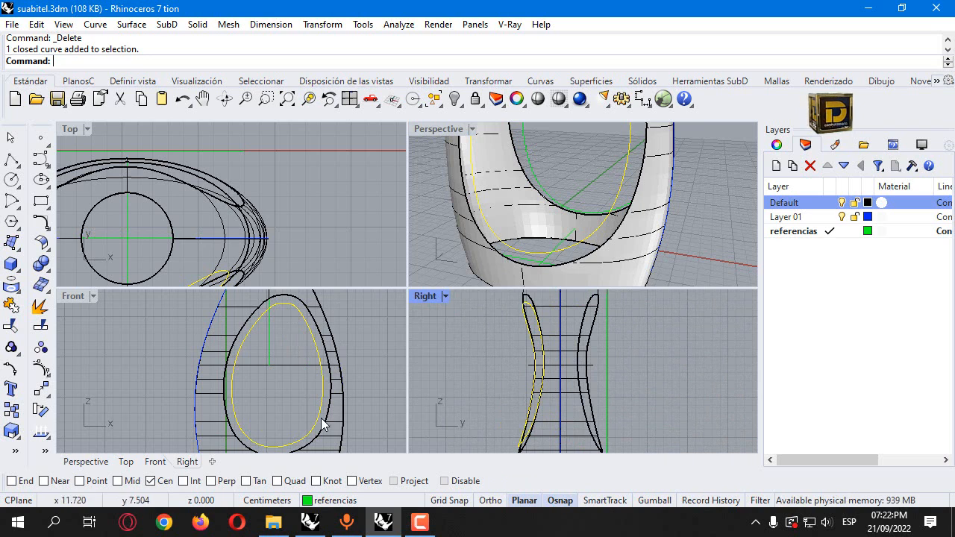
left_click(39, 390)
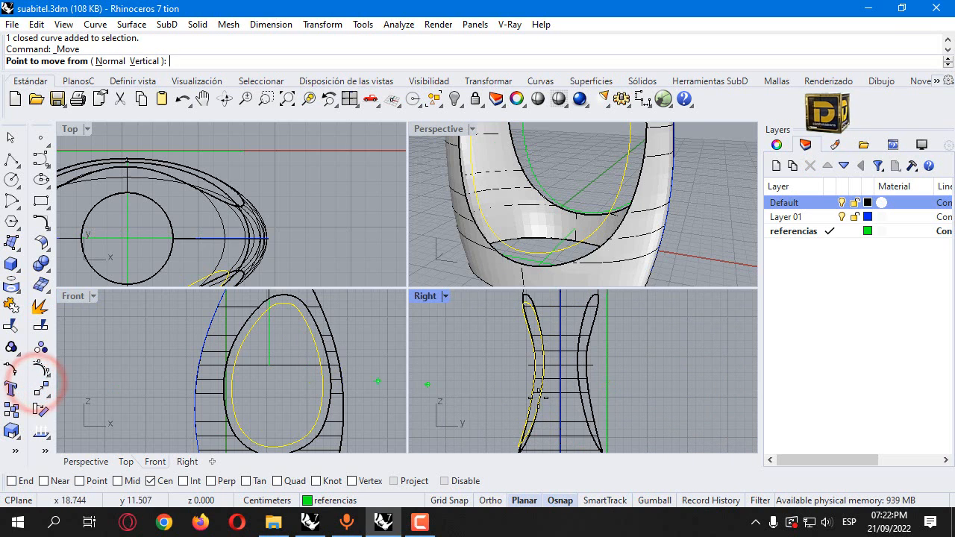
left_click(517, 386)
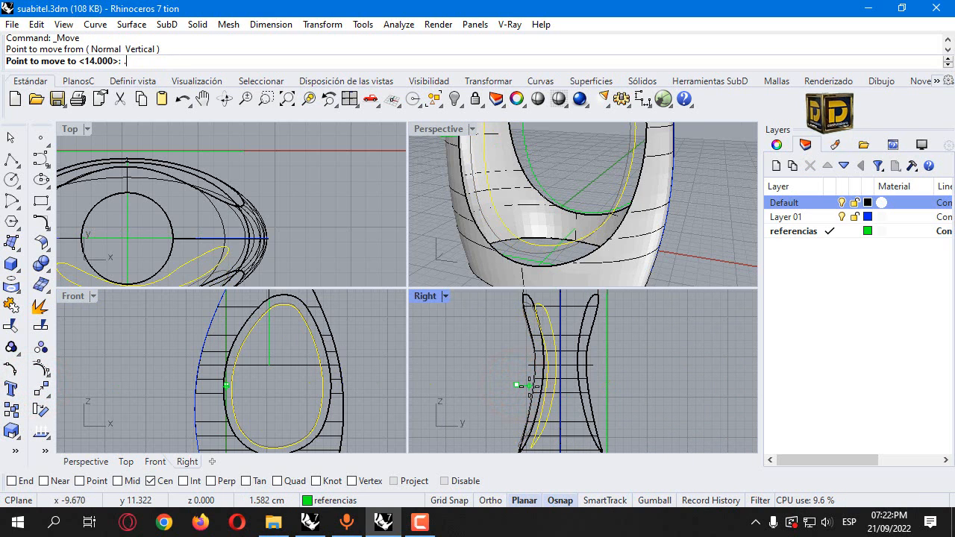
type(".5")
key("Return")
left_click(546, 390)
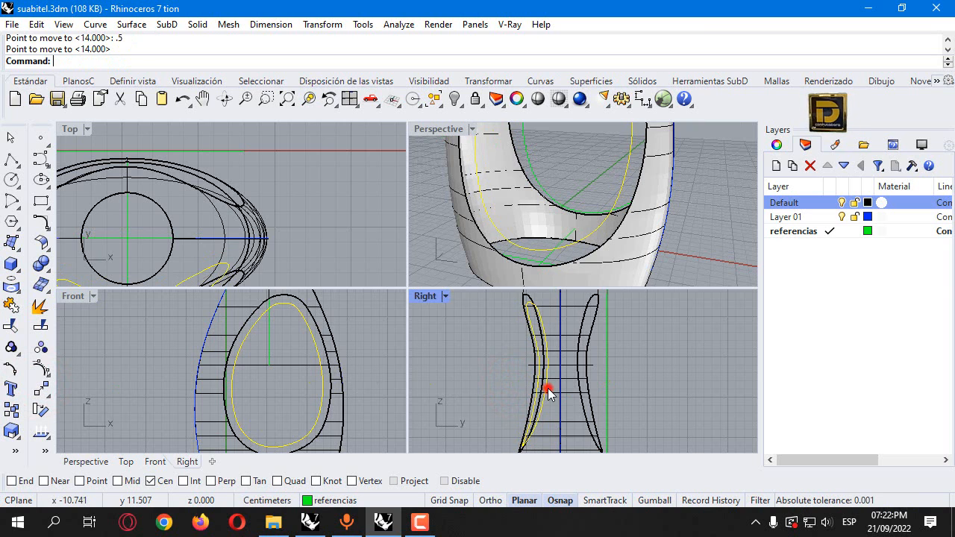
Rotate the inset oval curve slightly about its lower end in the Right view, tilting its upper end toward the bottle's front face.
left_click(314, 29)
left_click(337, 72)
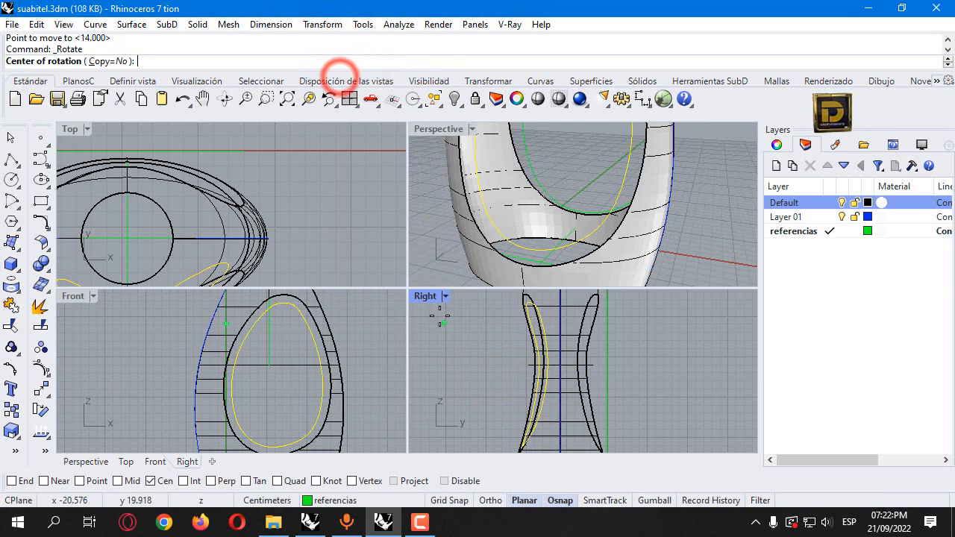
double_click(424, 296)
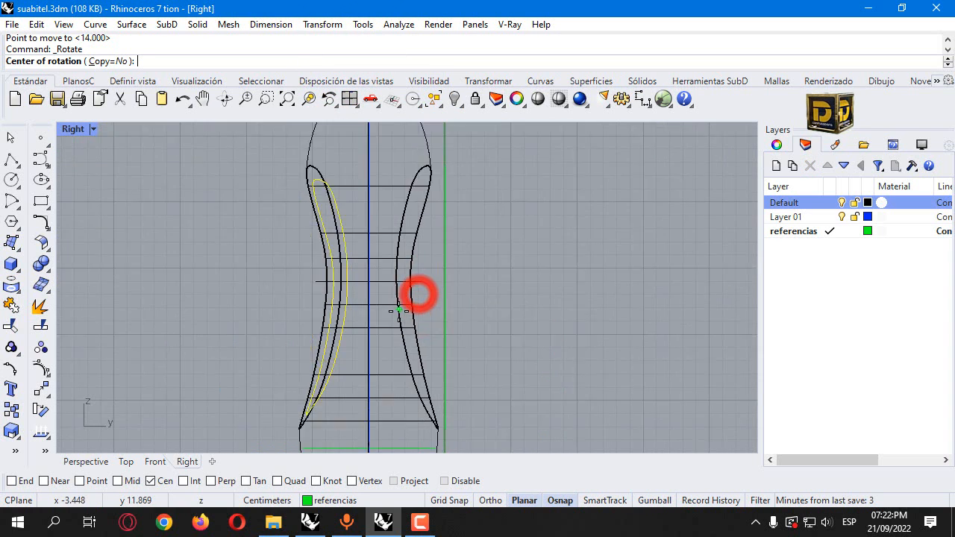
scroll(399, 309, "down", 1)
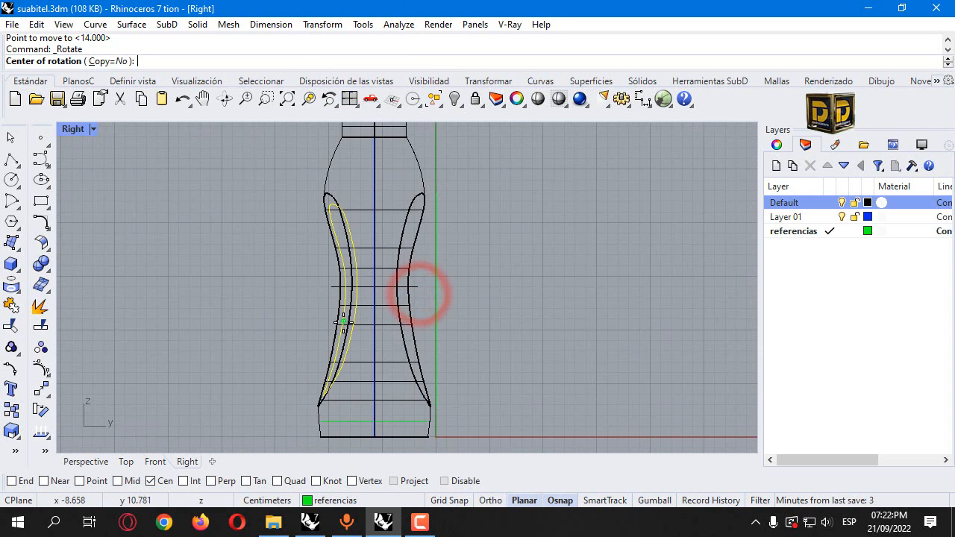
left_click(325, 399)
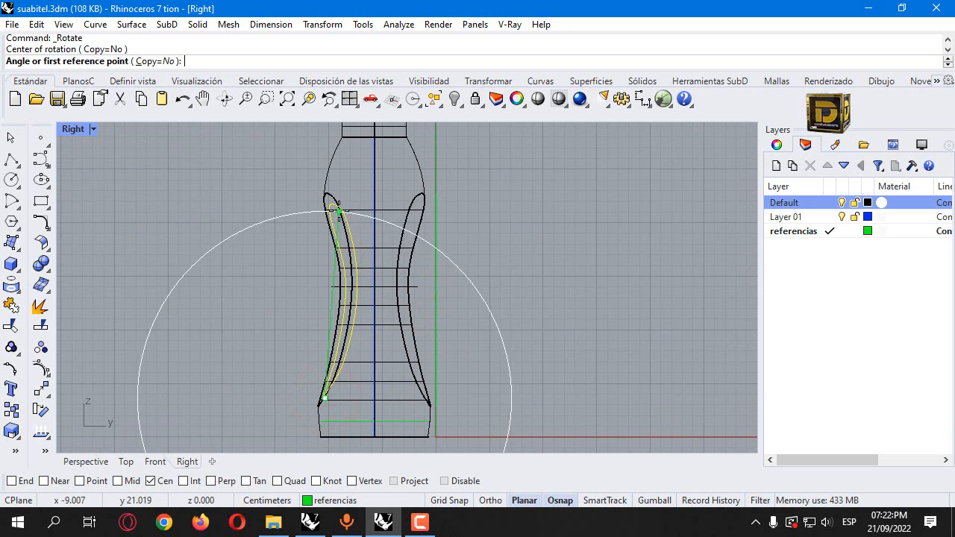
left_click(332, 208)
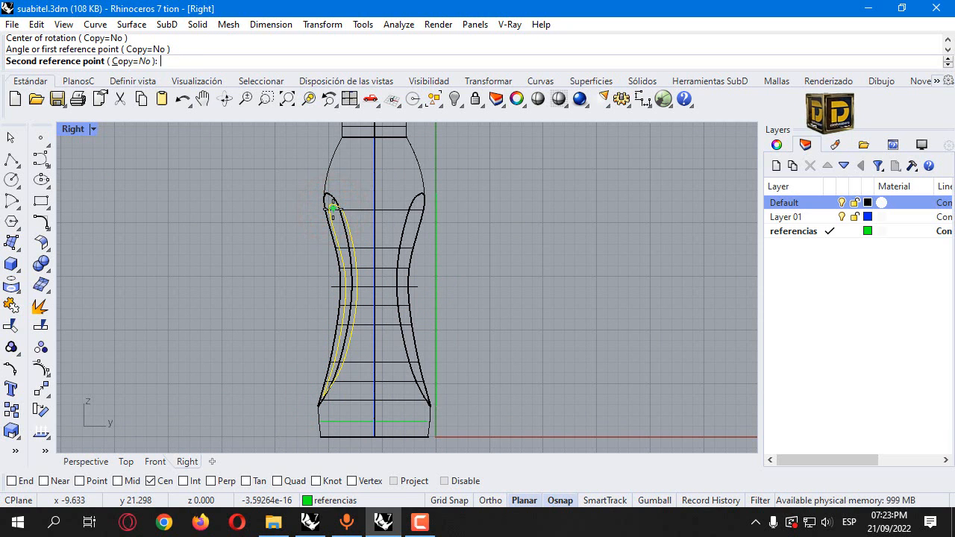
scroll(325, 207, "up", 2)
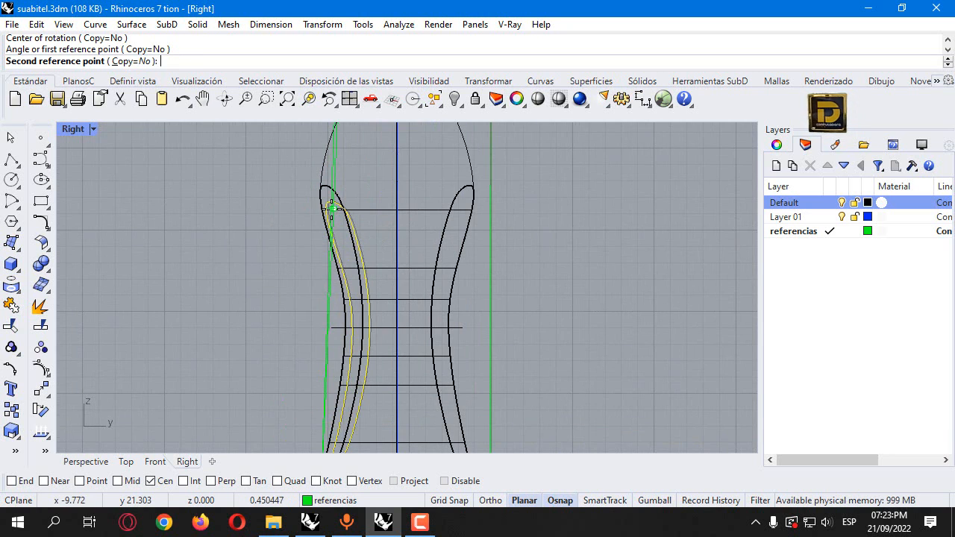
scroll(325, 208, "up", 1)
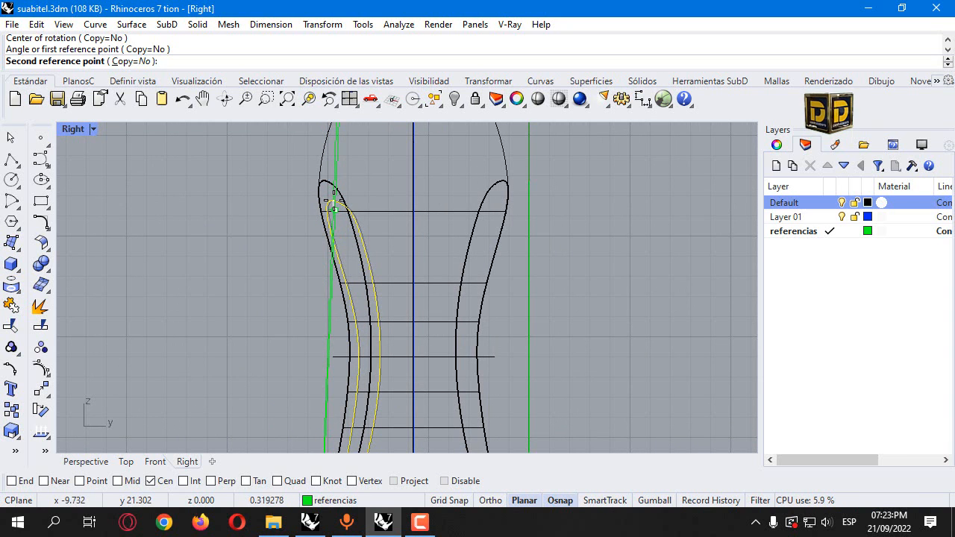
left_click(331, 200)
double_click(70, 129)
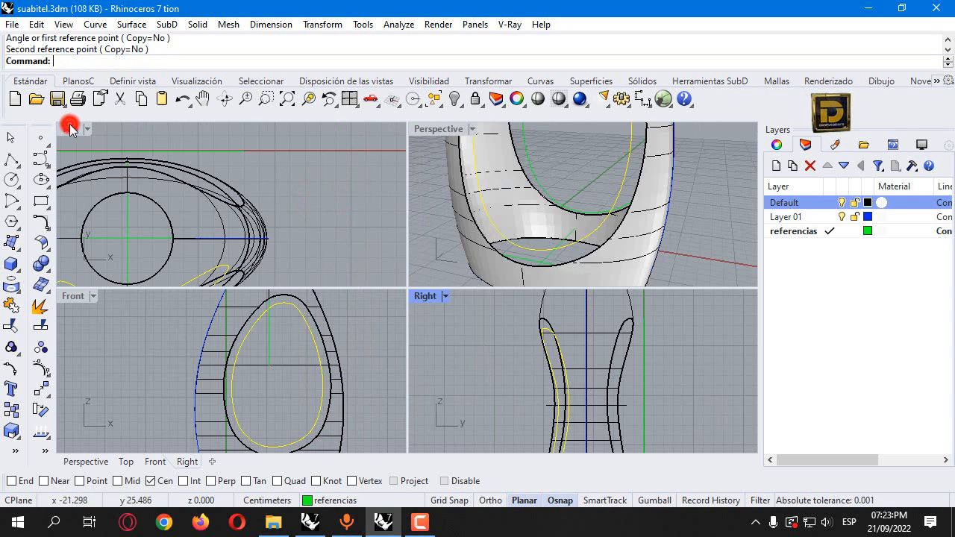
Examine the inset oval's placement inside the front opening from both sides in the enlarged Perspective view.
scroll(557, 206, "down", 5)
right_click_drag(523, 185, 589, 278)
right_click_drag(606, 192, 487, 189)
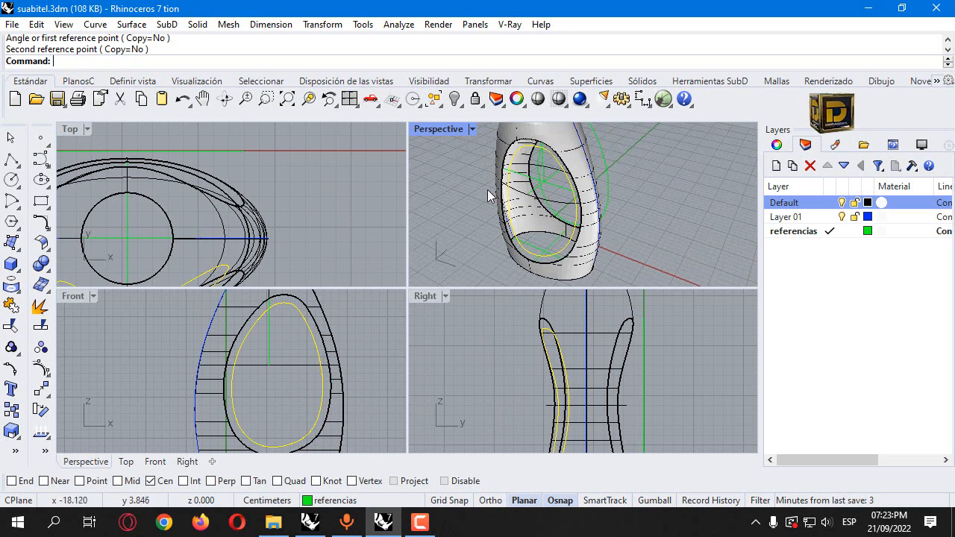
double_click(447, 130)
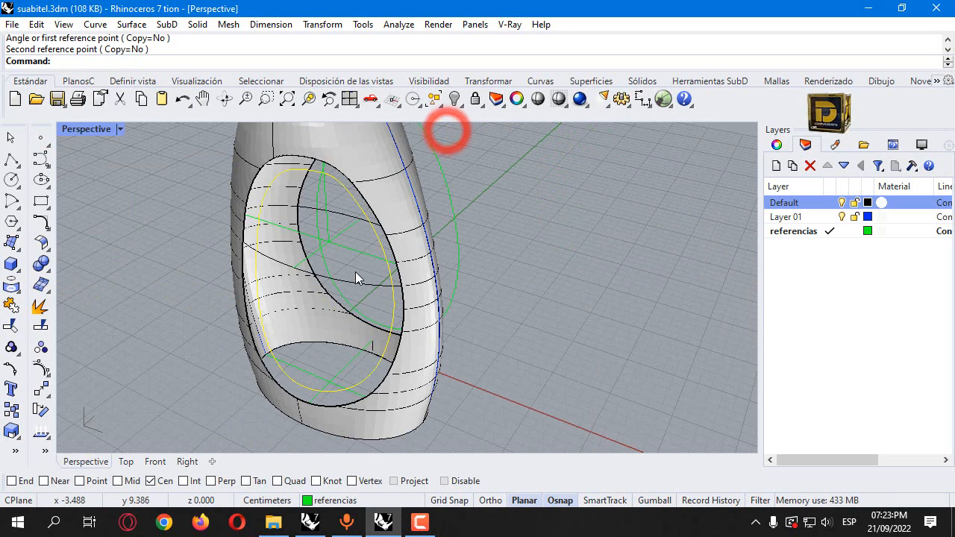
right_click_drag(319, 269, 292, 169)
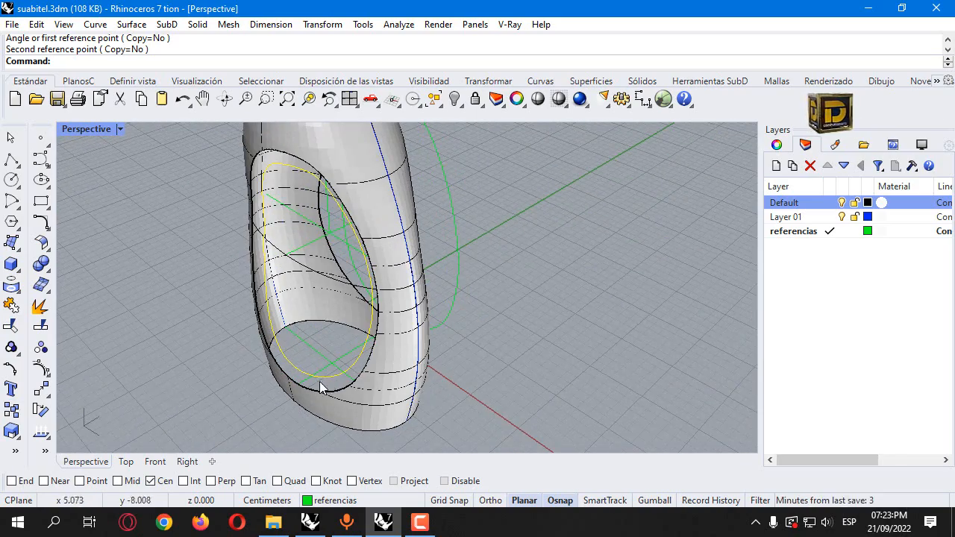
right_click_drag(250, 347, 429, 318)
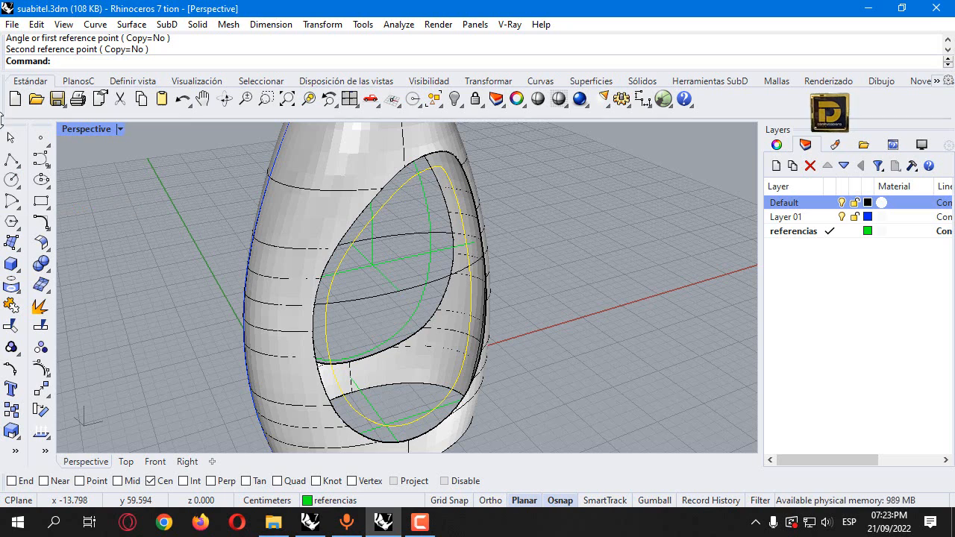
Draw a three-point arc across the inset oval near mid-height, with Near-snapped ends on both sides and a free middle point bulging toward the front.
left_click(18, 209)
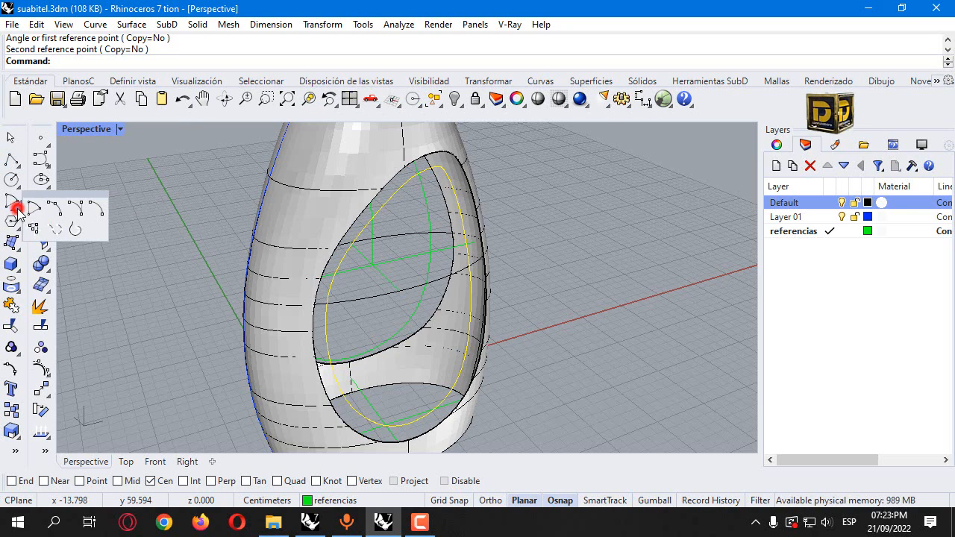
left_click(56, 213)
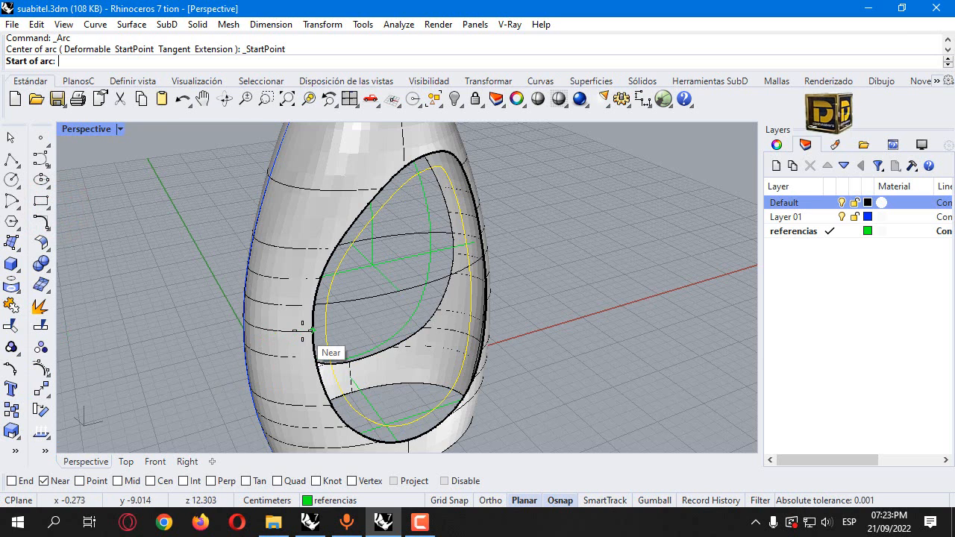
left_click(326, 326)
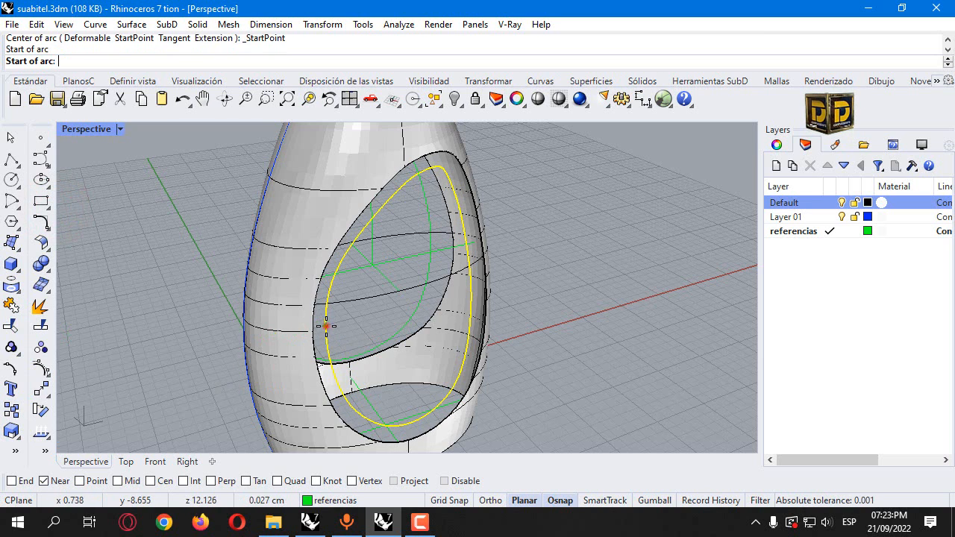
double_click(84, 130)
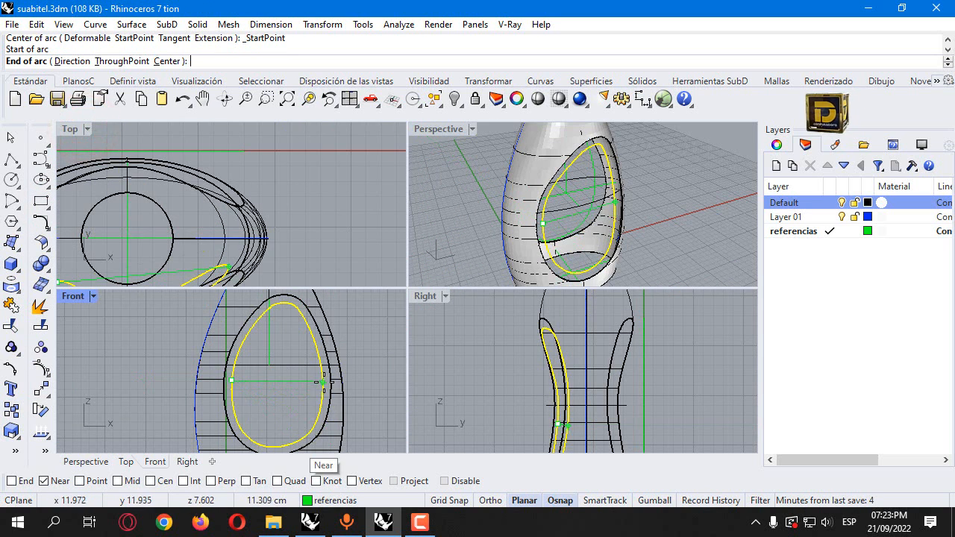
scroll(322, 376, "up", 3)
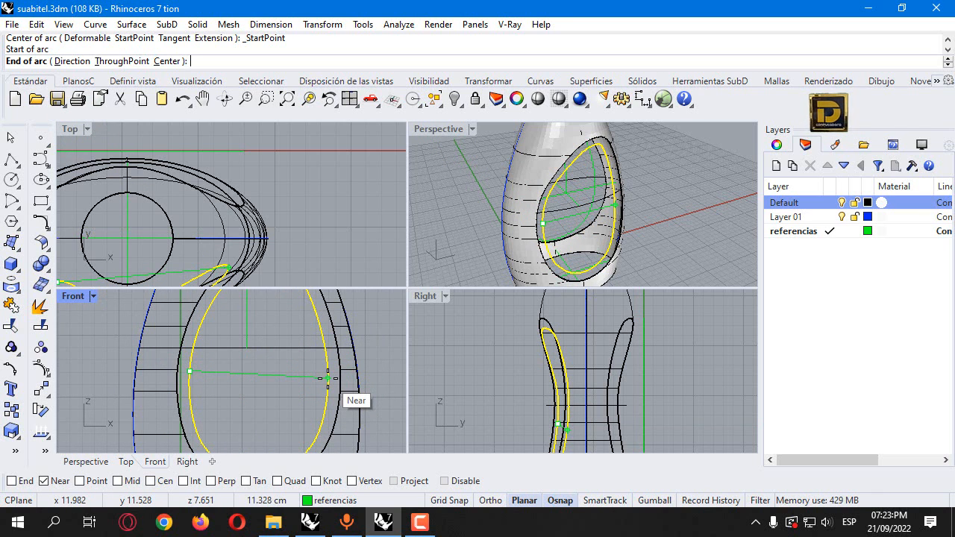
left_click(326, 371)
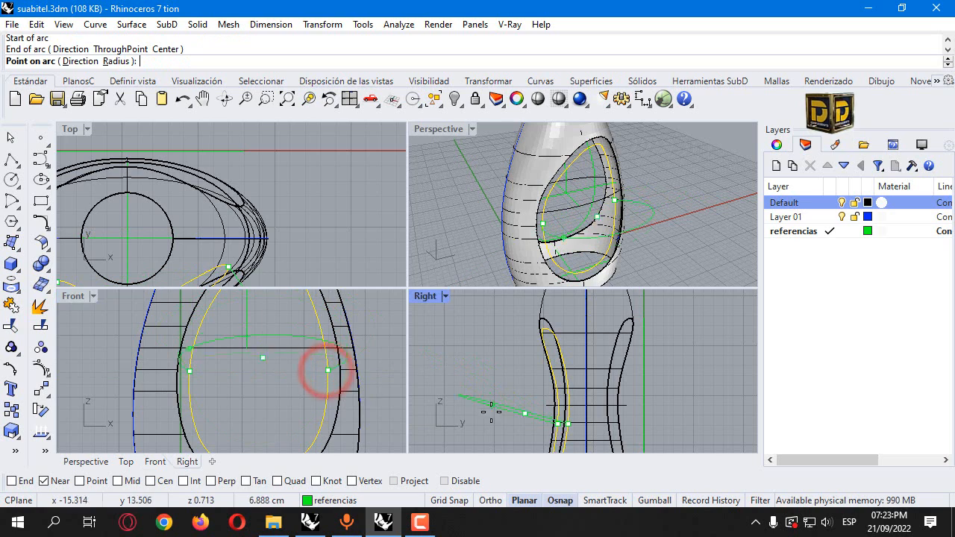
scroll(234, 171, "down", 4)
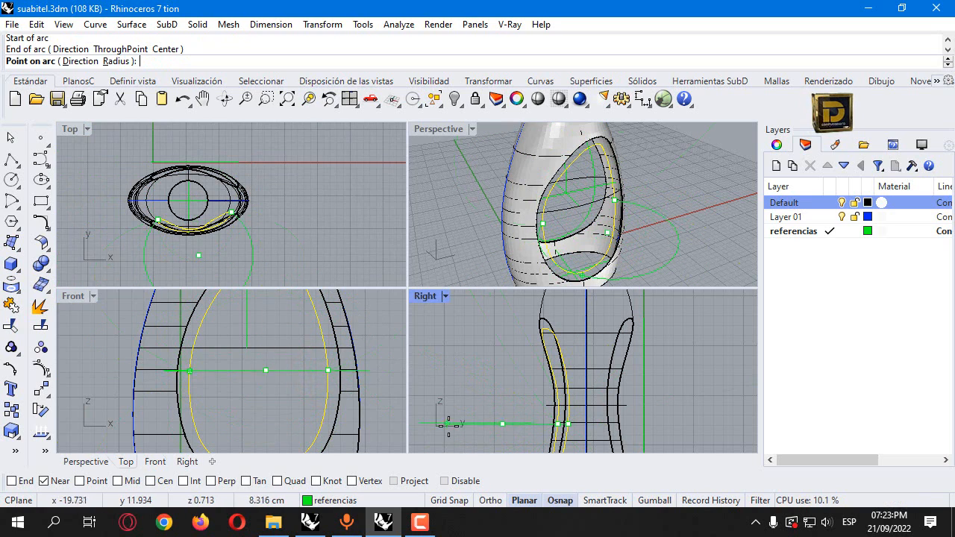
left_click(463, 481)
scroll(187, 205, "up", 5)
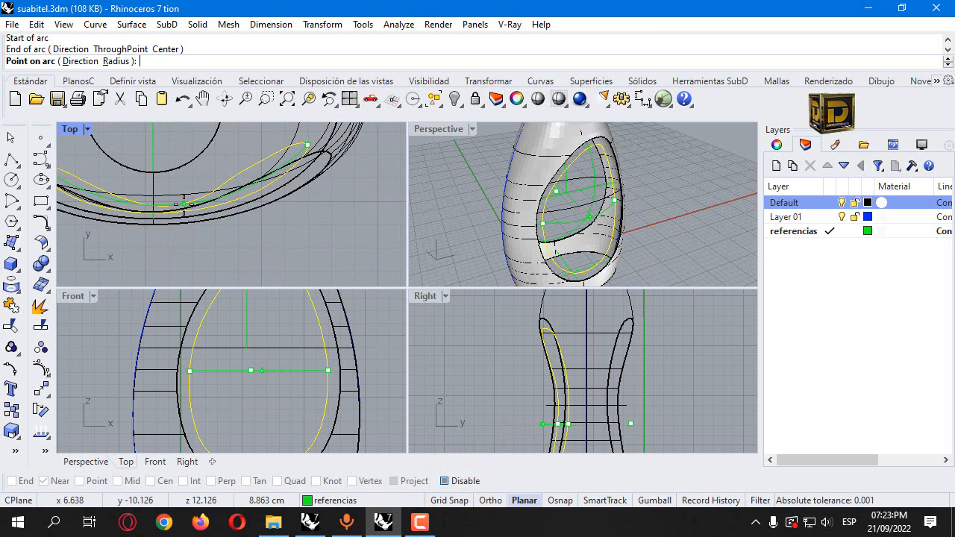
left_click(183, 206)
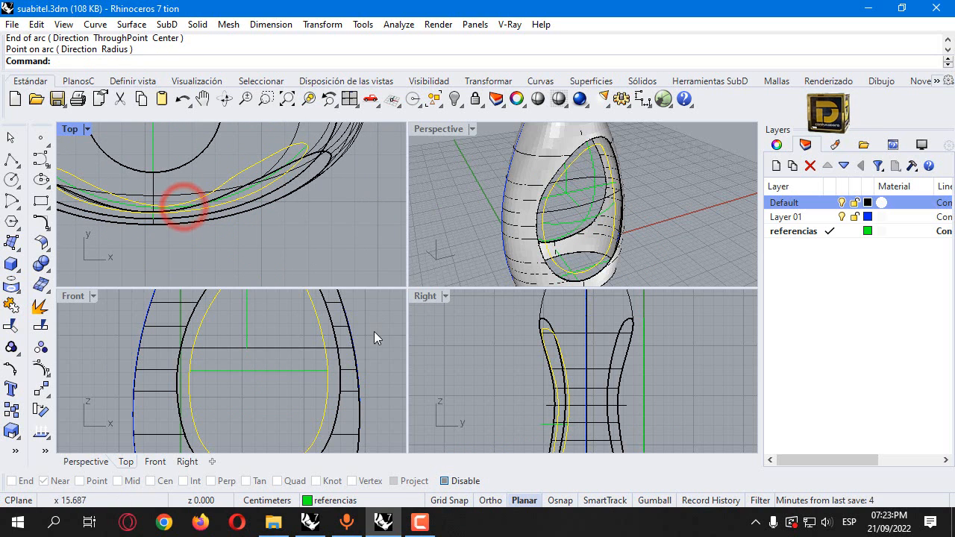
Draw a three-point arc lengthwise across the inset oval in the Front view, Near-snapping its ends to the oval's upper and lower tips.
right_click(461, 188)
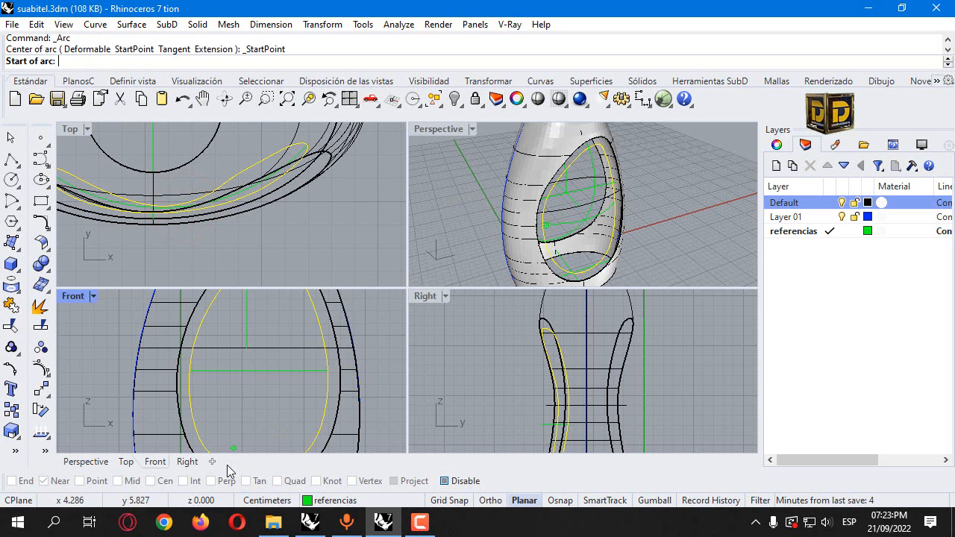
left_click(445, 481)
scroll(328, 370, "down", 3)
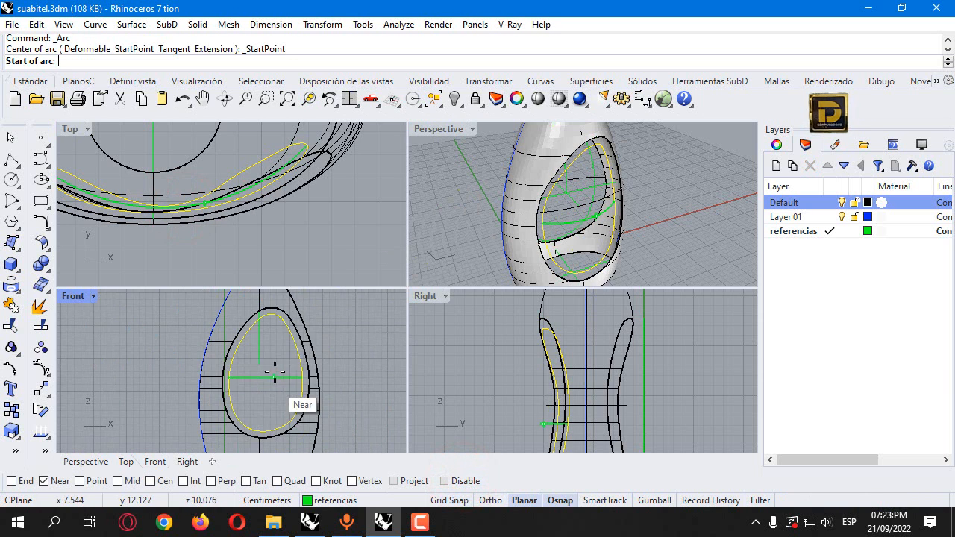
left_click(272, 313)
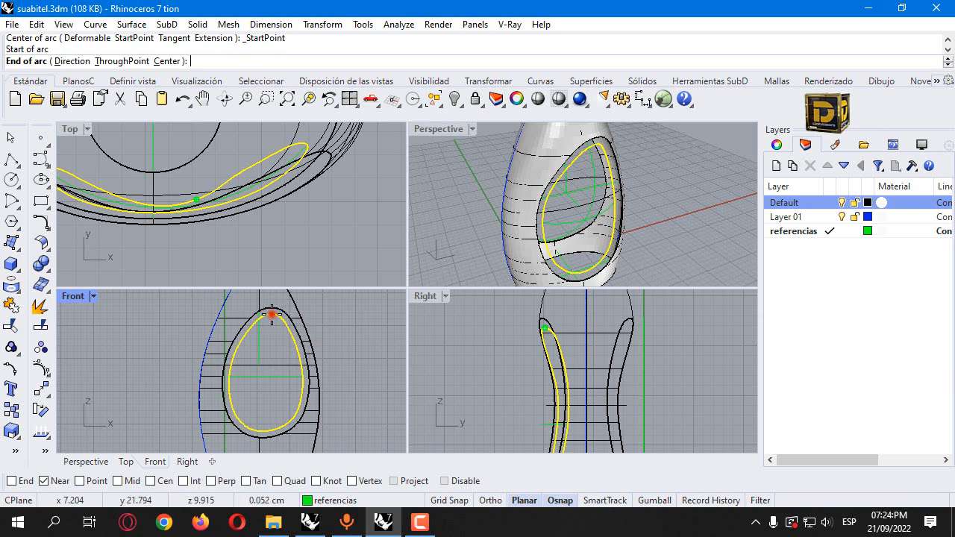
left_click(266, 431)
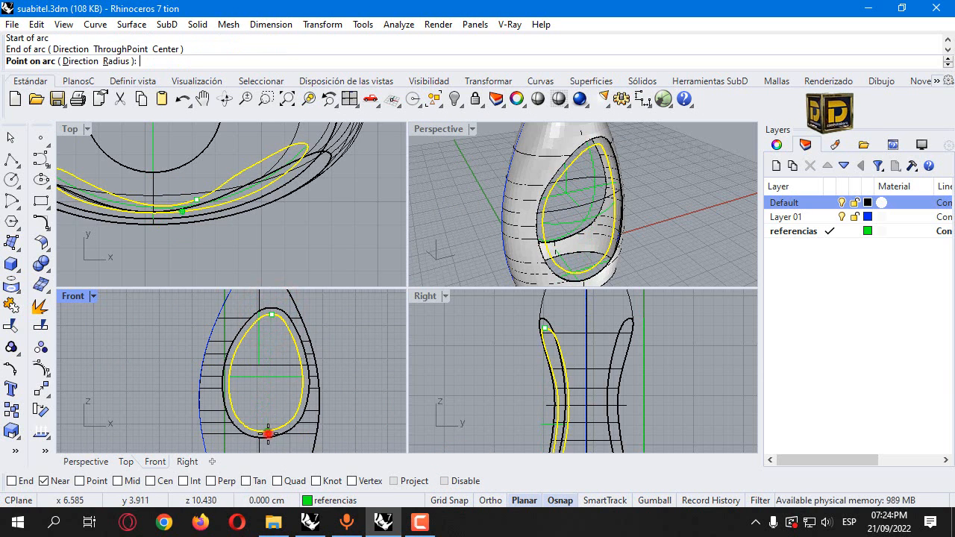
left_click(269, 382)
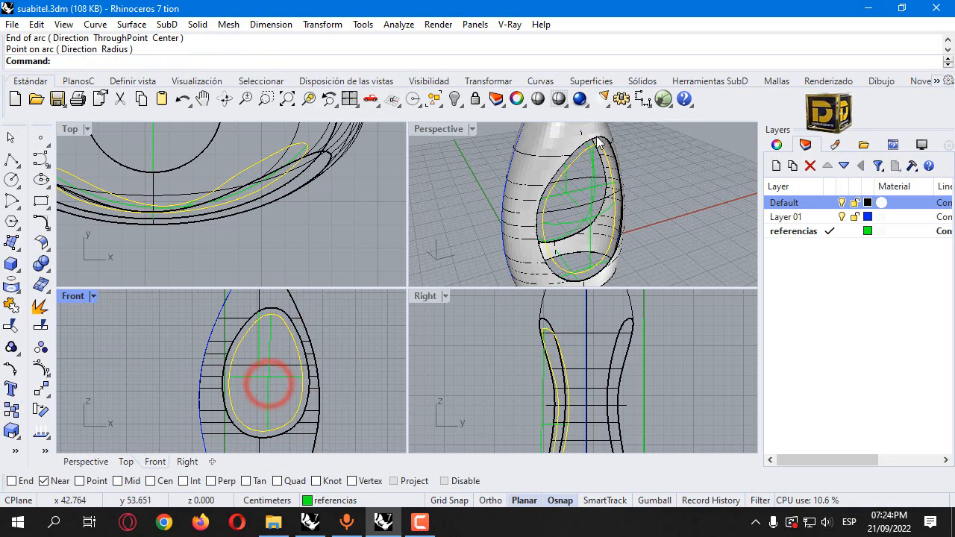
Move the horizontal ellipse and straight construction lines around the front opening to a new magenta layer, Layer 02, and hide that layer.
double_click(451, 129)
right_click_drag(435, 139, 511, 258)
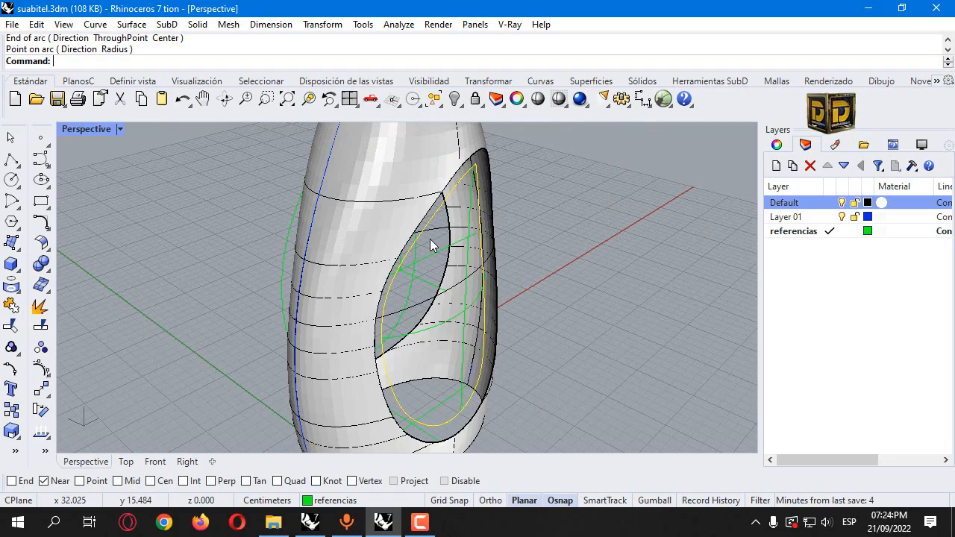
right_click_drag(435, 241, 359, 280)
left_click(360, 281)
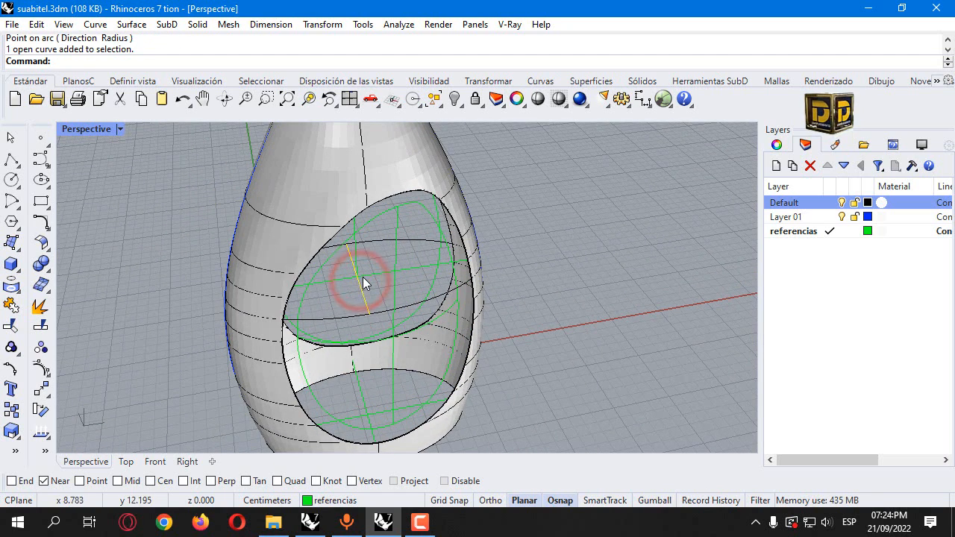
left_click(374, 274)
left_click(347, 316)
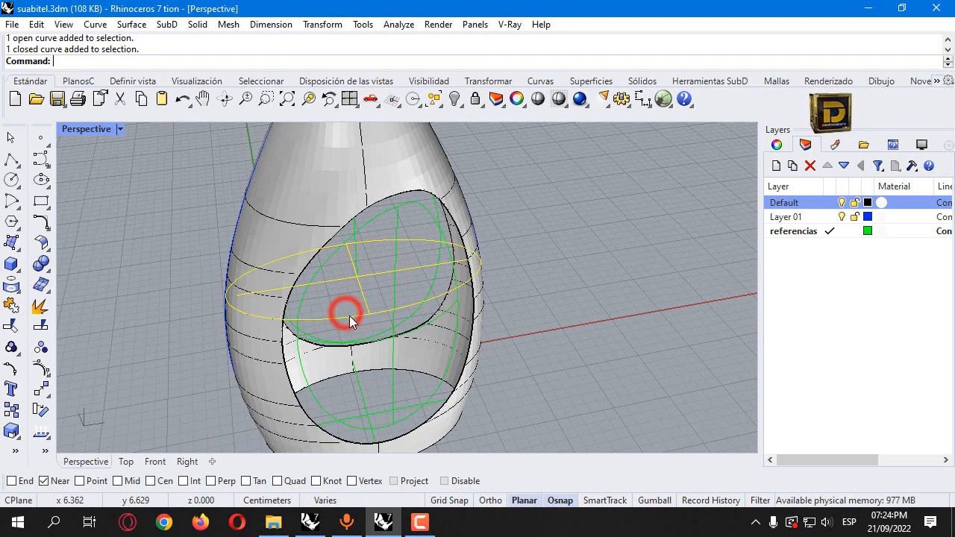
left_click(366, 397)
left_click(370, 409)
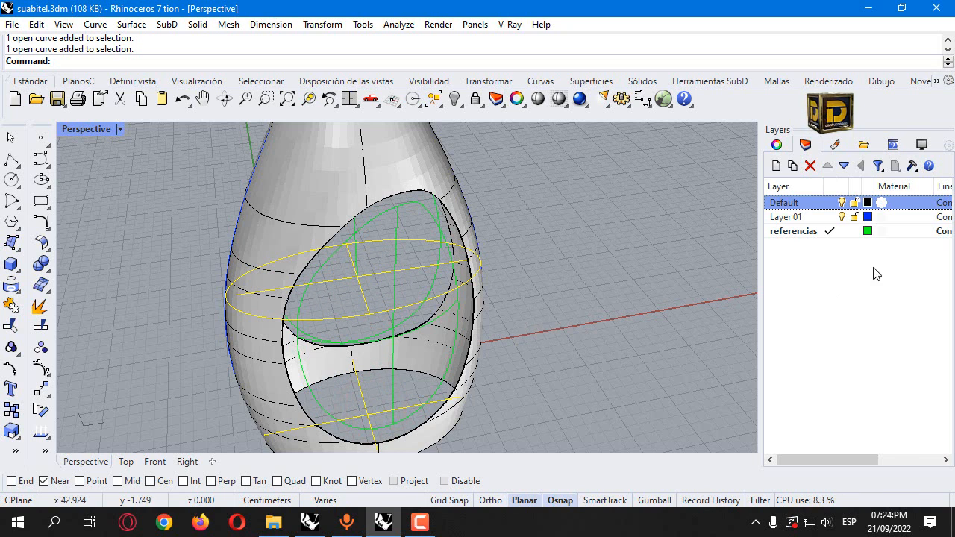
left_click(775, 166)
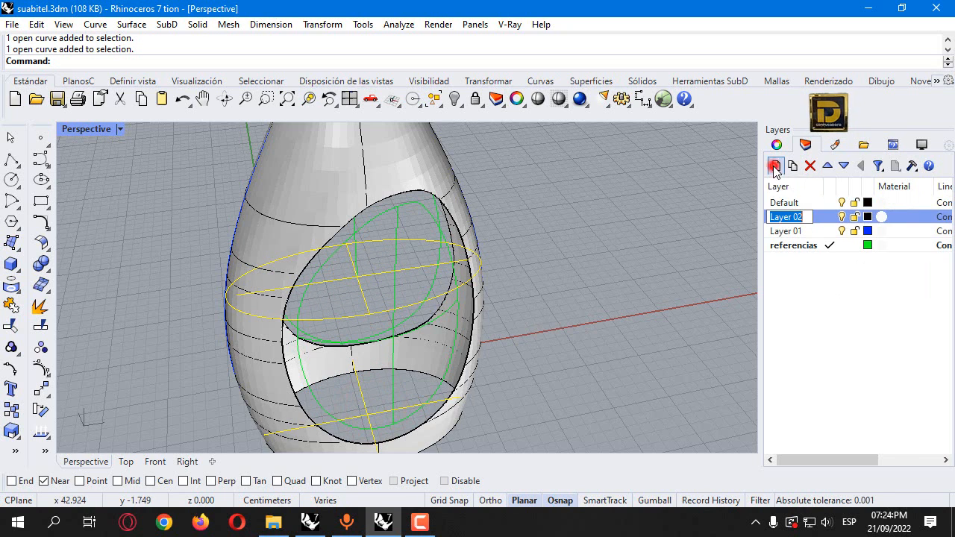
left_click(867, 216)
left_click(750, 271)
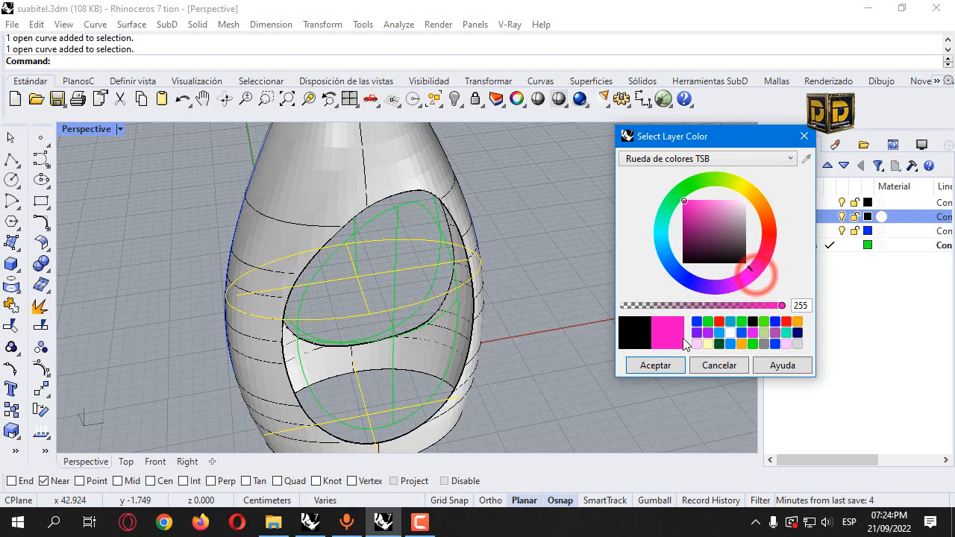
left_click(670, 365)
right_click(816, 216)
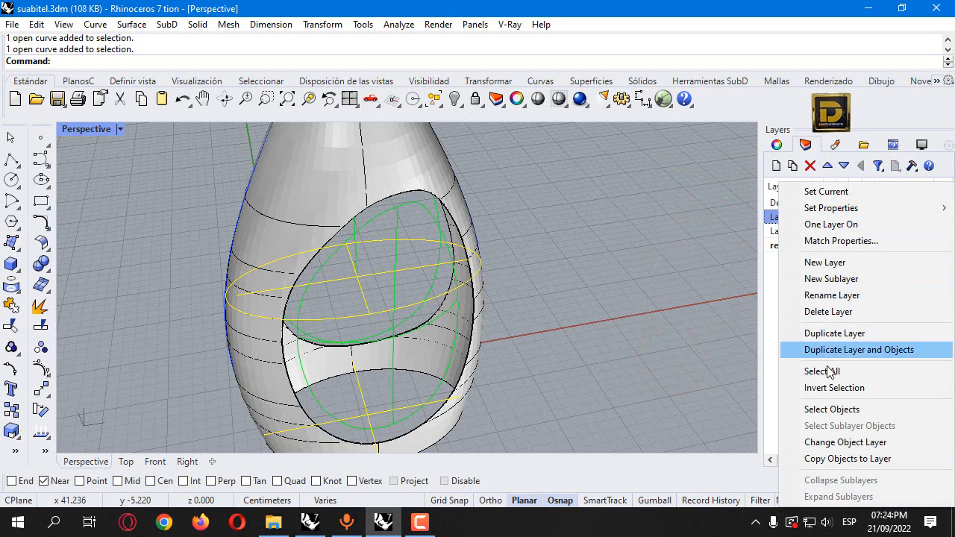
left_click(821, 442)
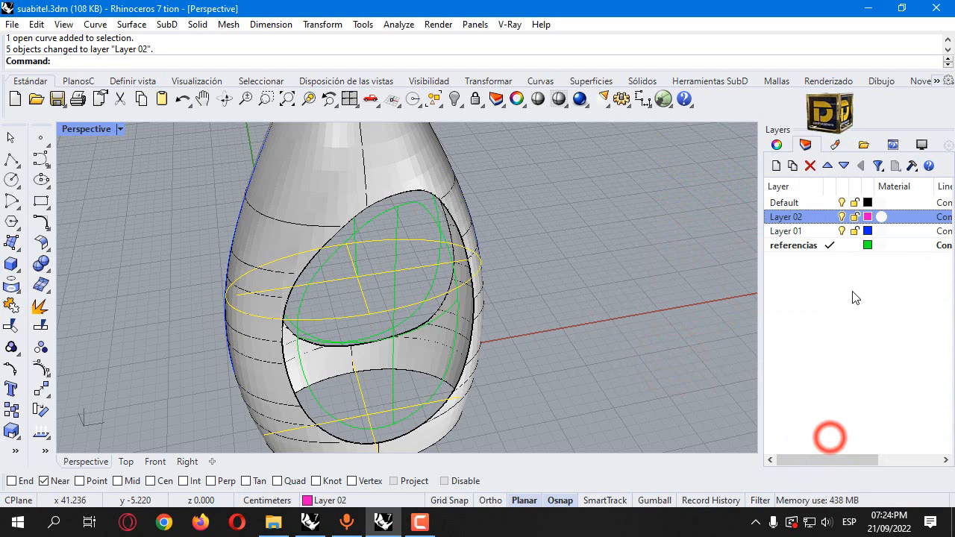
left_click(840, 216)
left_click(647, 301)
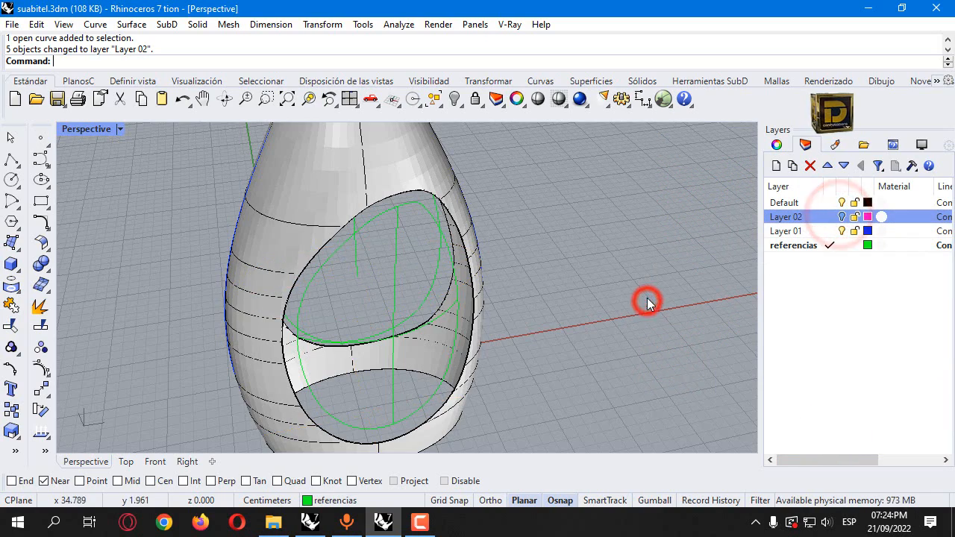
Move the remaining vertical construction line and the closed curve behind the bottle to the hidden Layer 02.
right_click_drag(648, 301, 561, 273)
right_click_drag(311, 239, 349, 228)
left_click(336, 234)
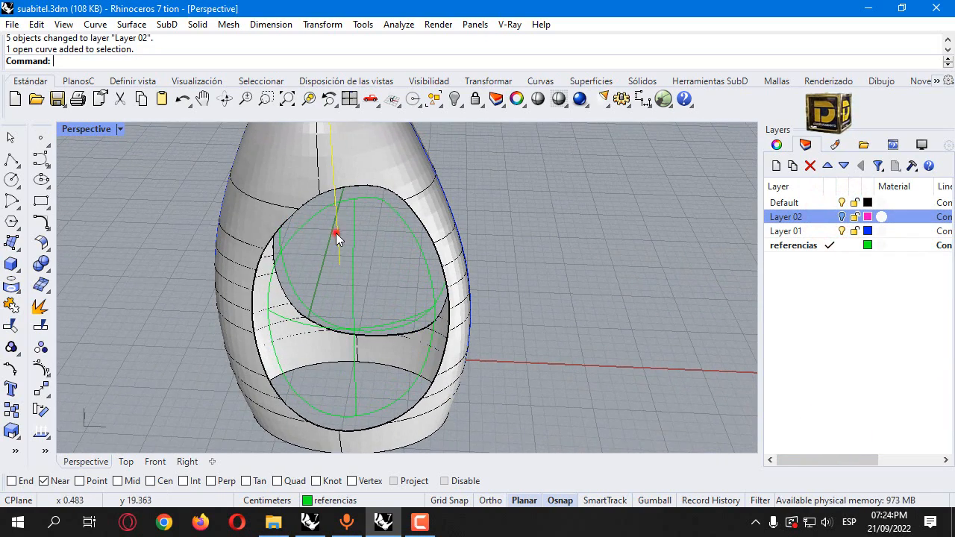
left_click(306, 306)
right_click_drag(298, 305, 719, 266)
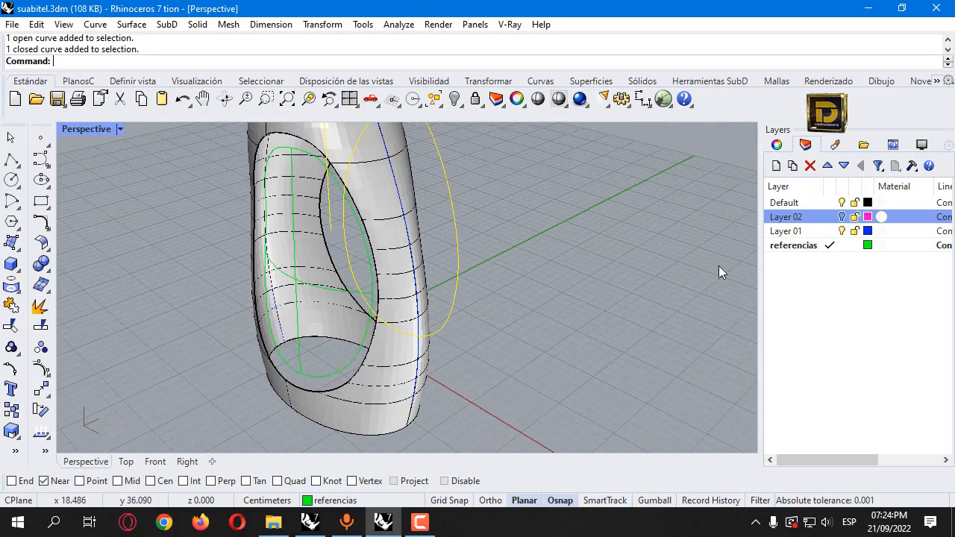
right_click(774, 217)
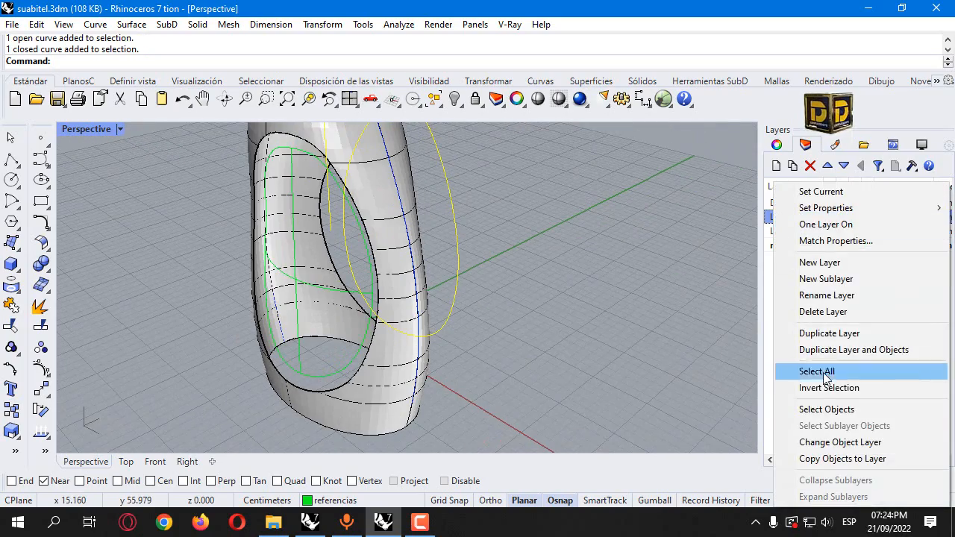
left_click(813, 441)
left_click(572, 270)
Create a Patch surface through the inset oval and its two crossing arcs, with 20 U and V spans and automatic trim.
right_click_drag(302, 271, 471, 243)
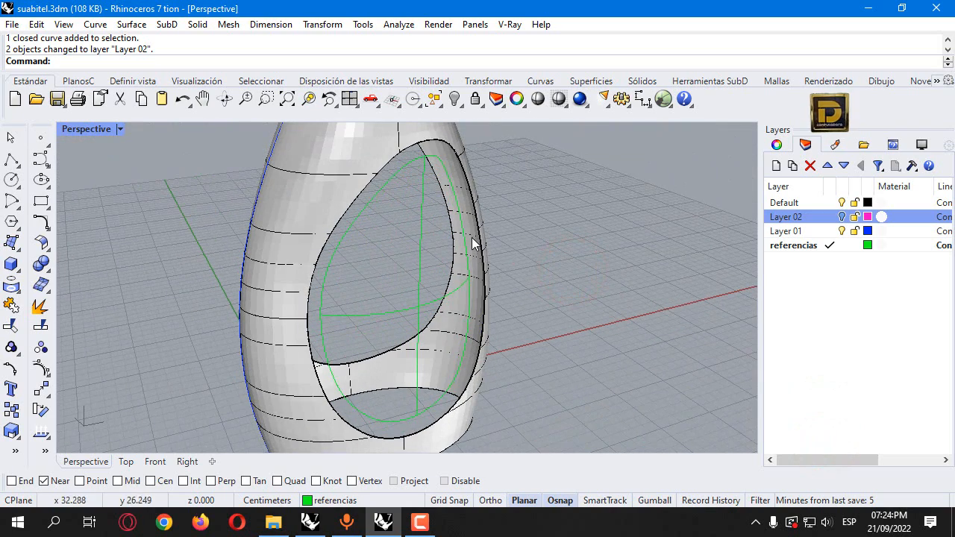
left_click(12, 246)
left_click(139, 272)
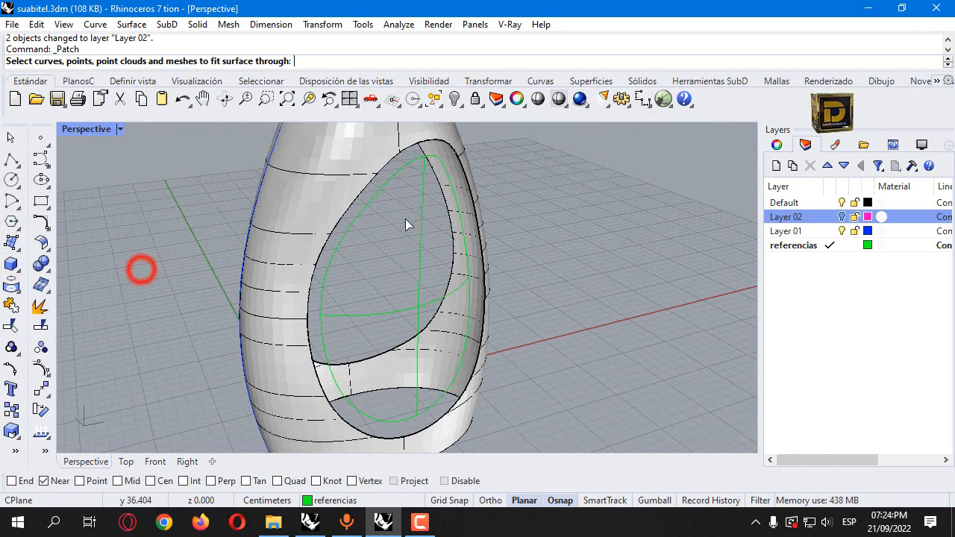
left_click(375, 199)
left_click(363, 316)
left_click(422, 280)
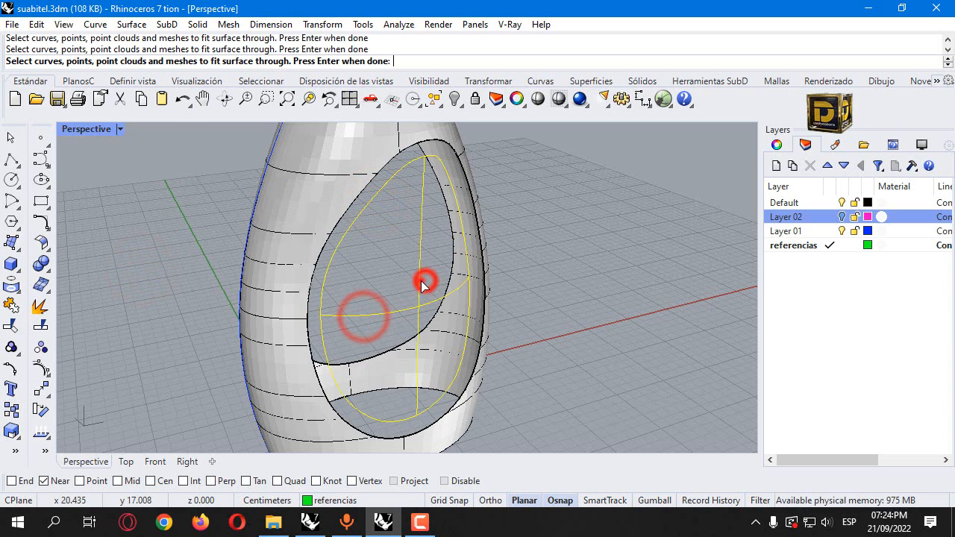
right_click(420, 278)
left_click(552, 486)
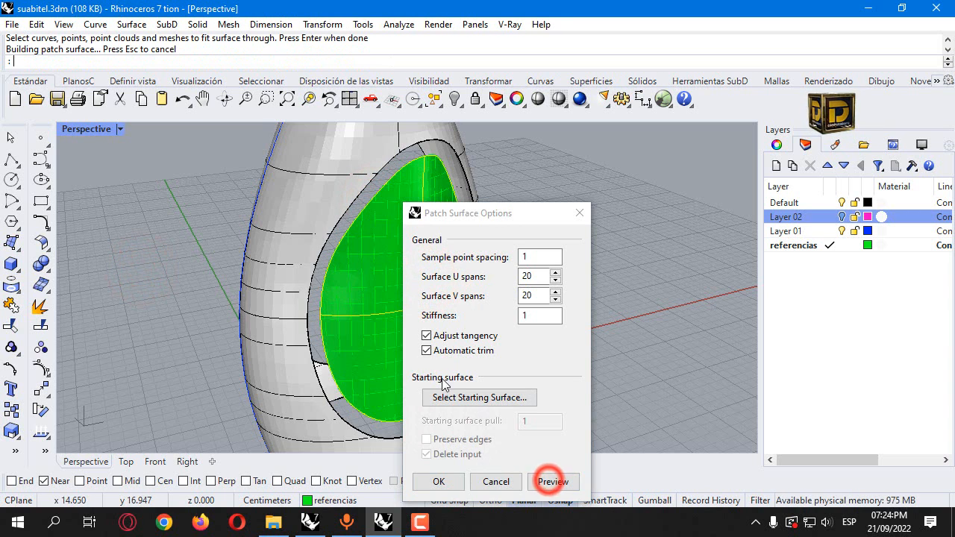
right_click_drag(331, 241, 505, 246)
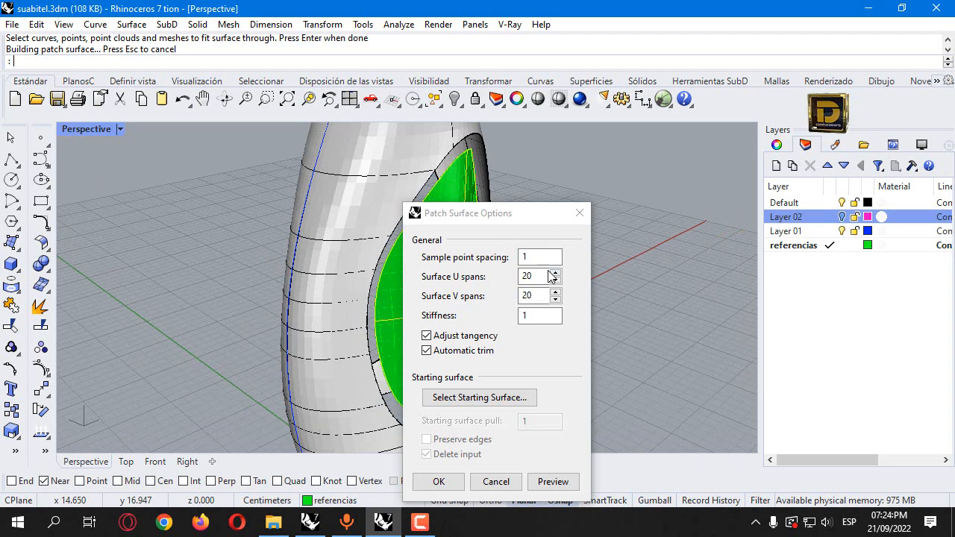
left_click(444, 482)
Move the patch surface to the Default layer and make Default the current layer.
left_click(452, 292)
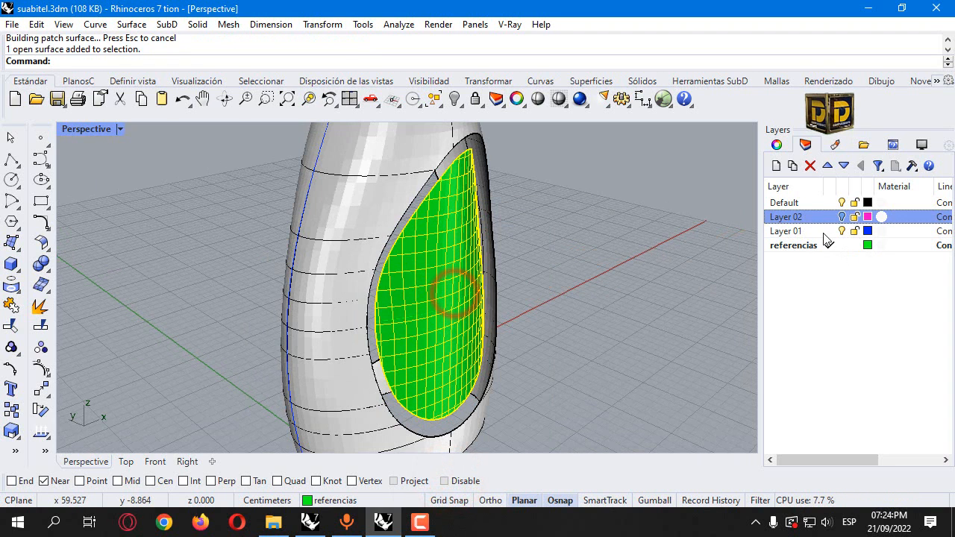
right_click(818, 203)
left_click(828, 441)
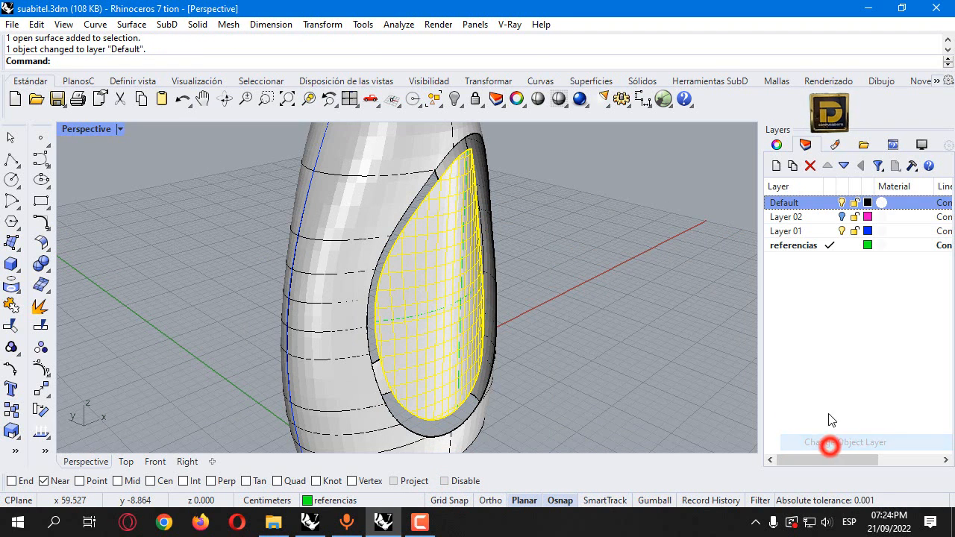
left_click(829, 203)
left_click(665, 256)
Examine the patch panel and the surrounding gap inside the front opening from several angles, checking the objects at its lower rim.
right_click_drag(664, 256, 399, 261)
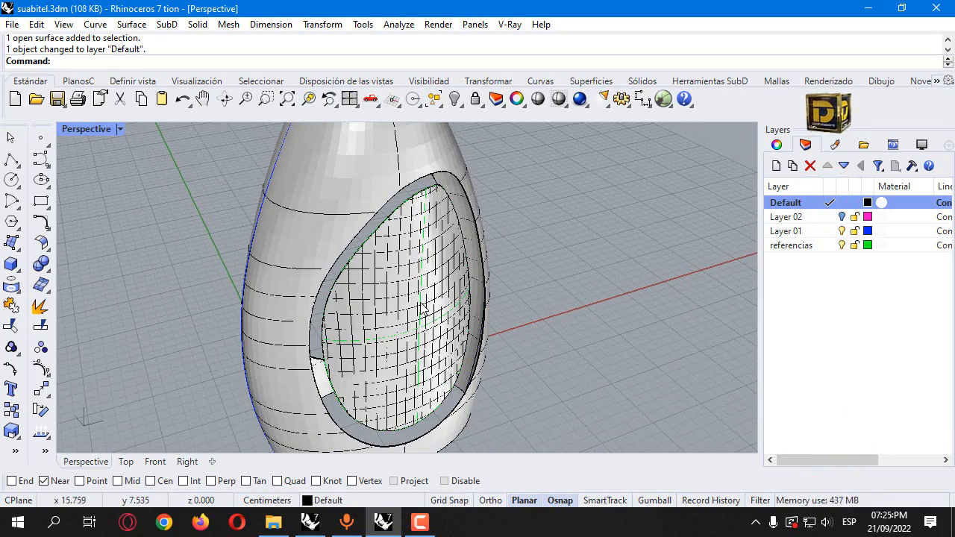
right_click_drag(422, 308, 474, 252)
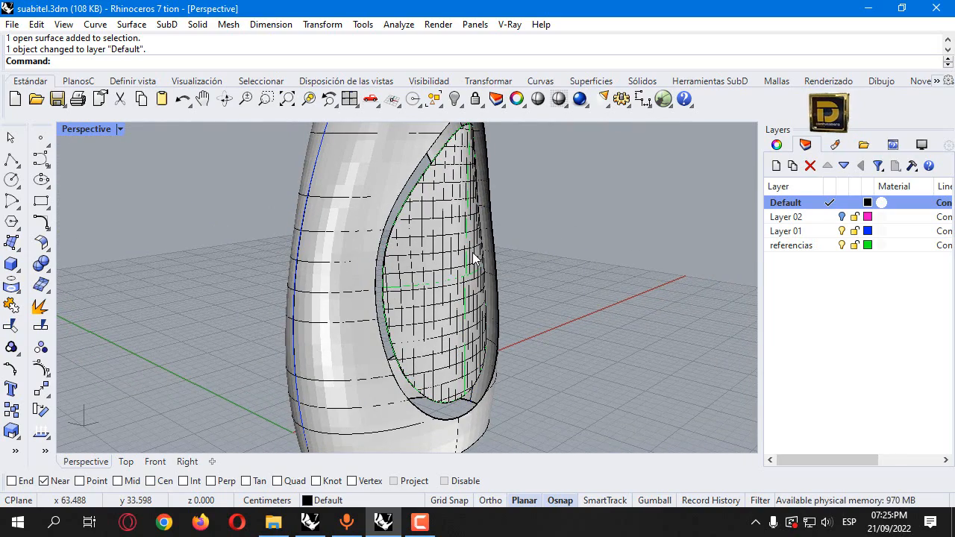
right_click_drag(487, 262, 475, 282)
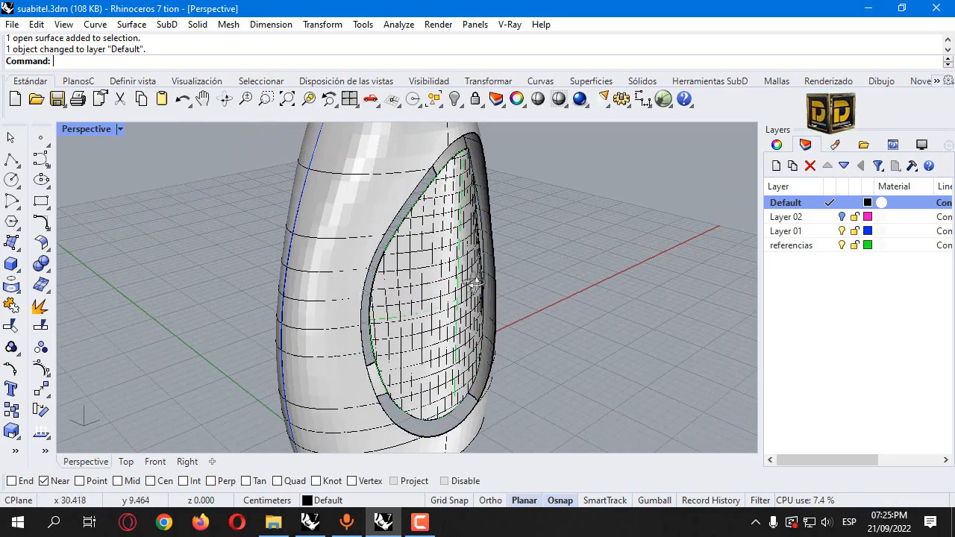
right_click_drag(415, 274, 351, 395)
left_click(349, 423)
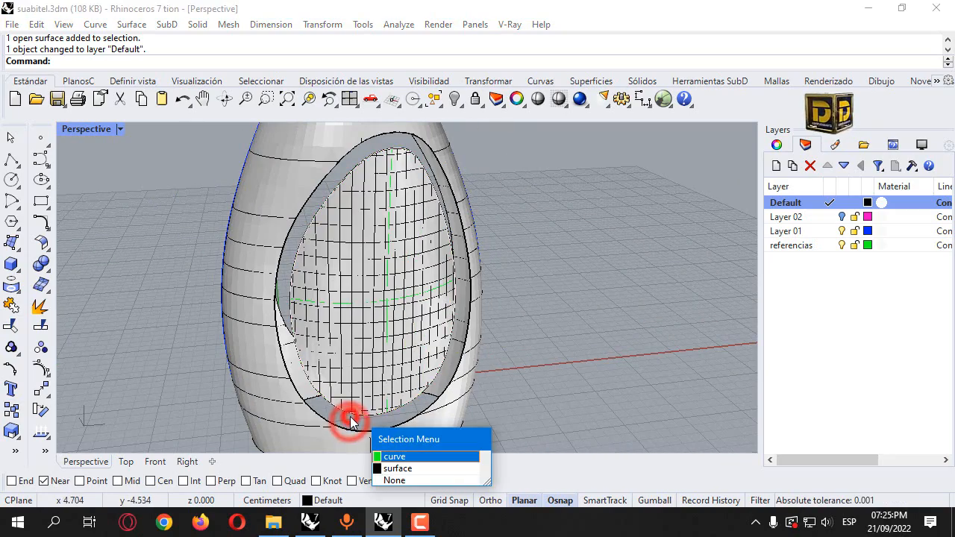
left_click(173, 358)
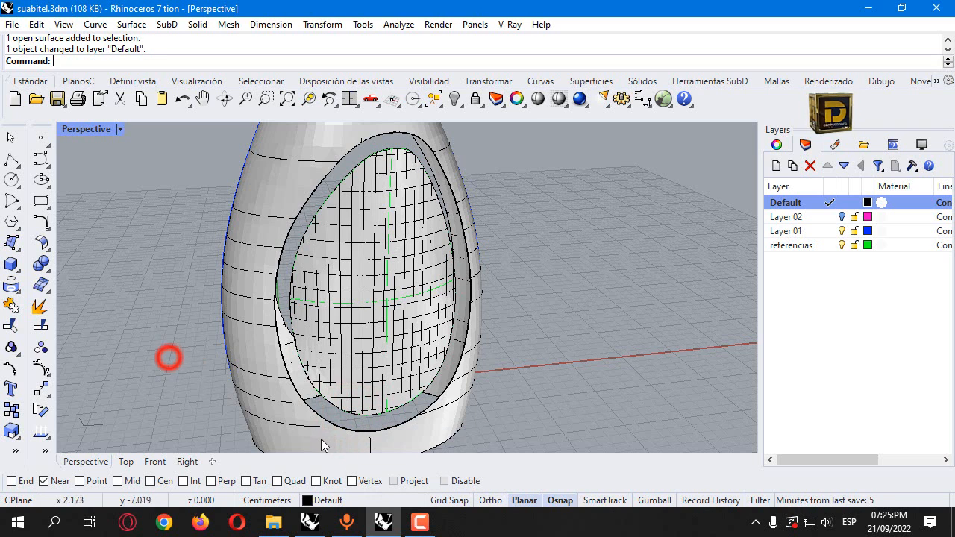
left_click(335, 424)
left_click(187, 388)
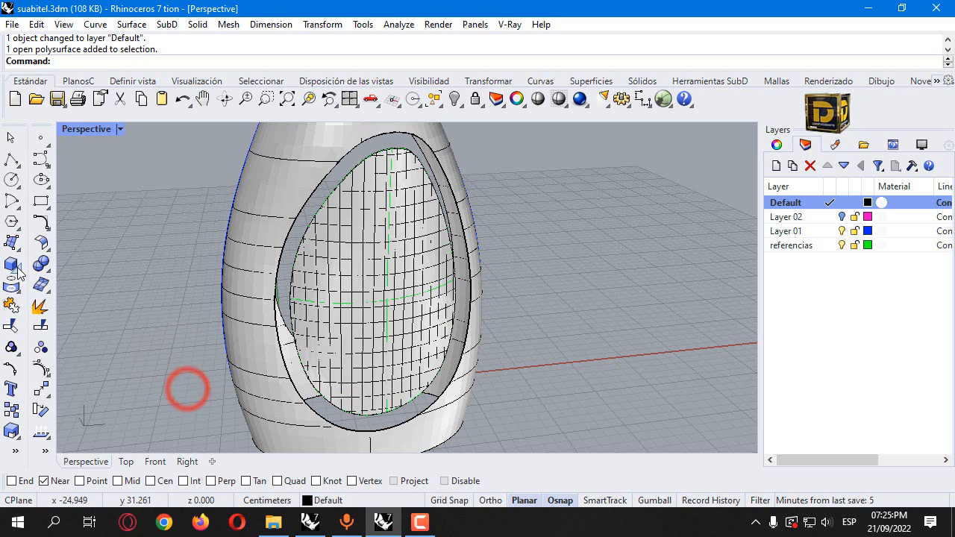
Duplicate the outer edge of the bottle's front opening as a curve on the current layer.
left_click(11, 243)
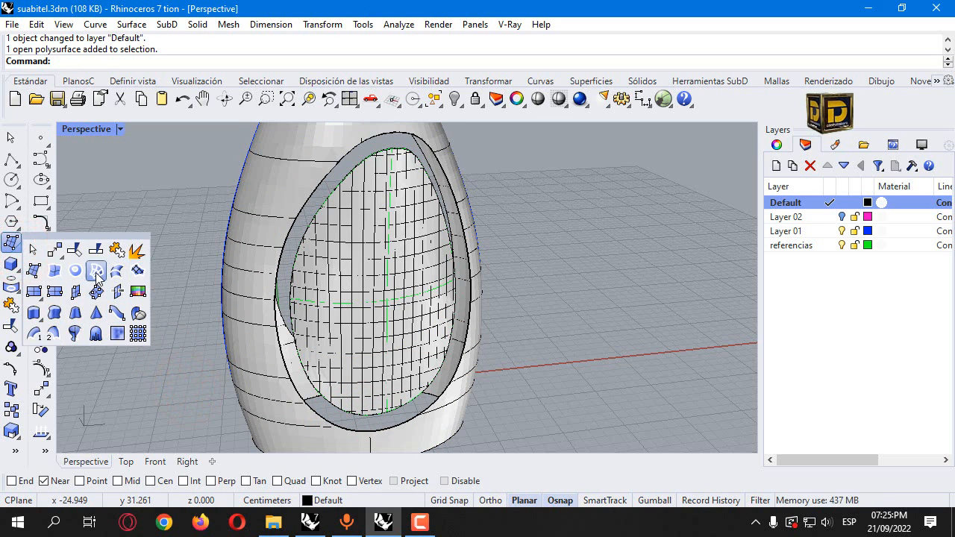
left_click(11, 286)
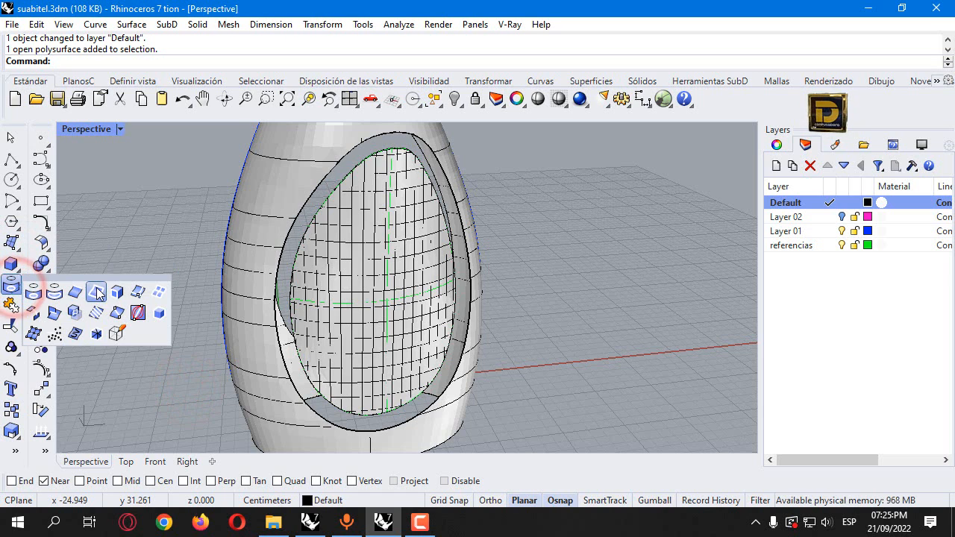
left_click(78, 290)
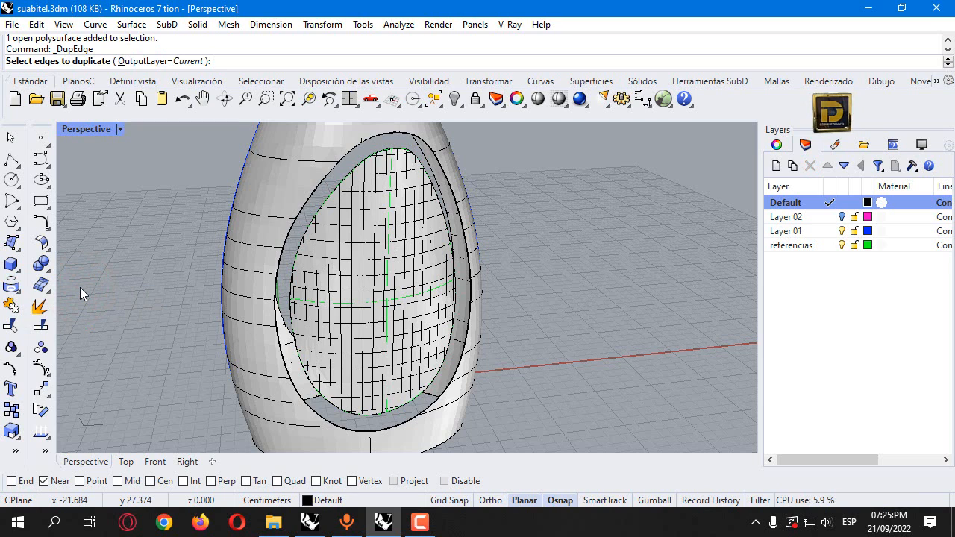
left_click(284, 248)
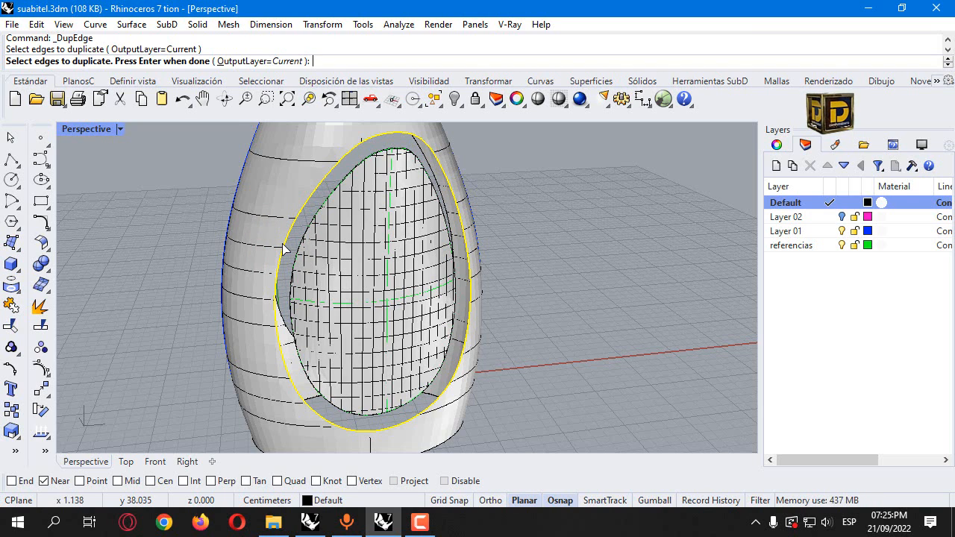
key("Return")
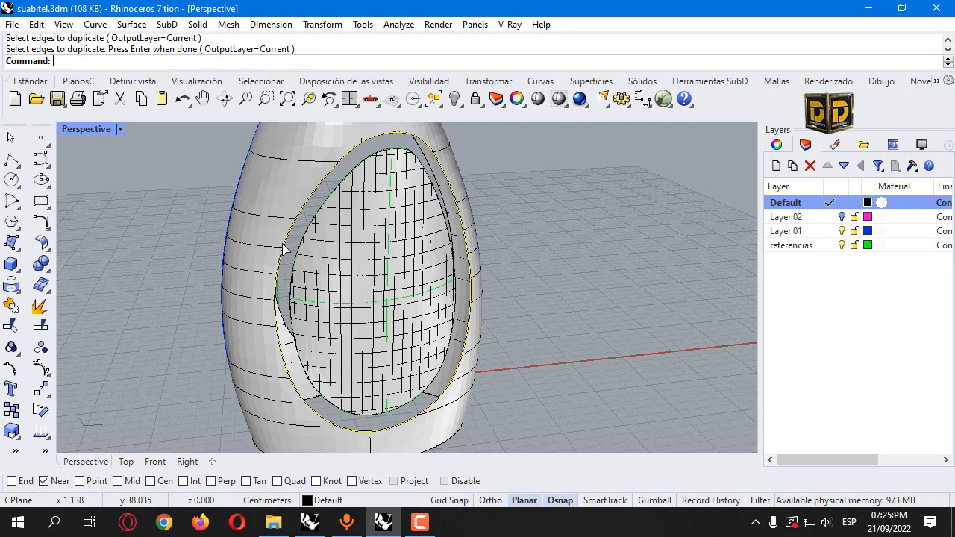
Draw a short line across the gap at the opening's lower end, joining the outer edge and inner oval using only the Quad snap.
left_click(597, 256)
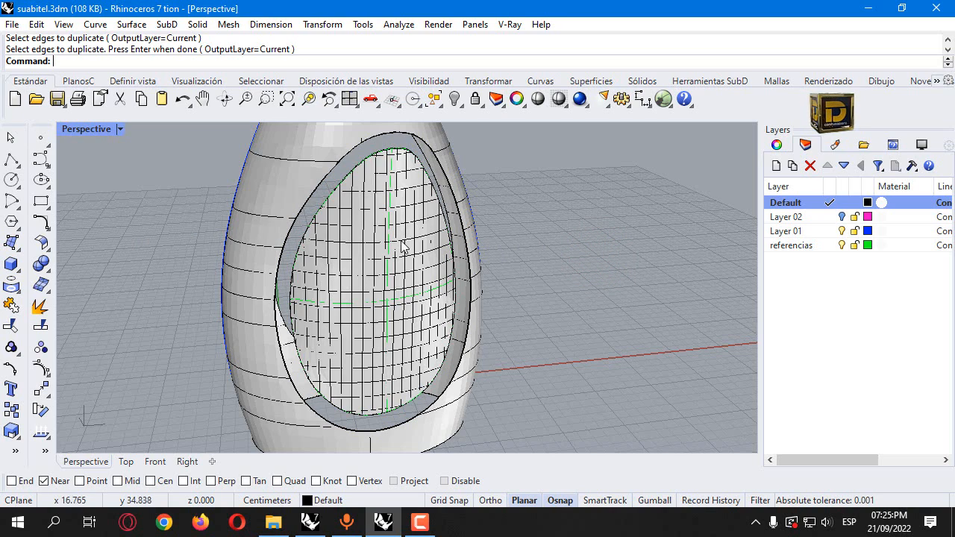
right_click_drag(401, 247, 499, 228)
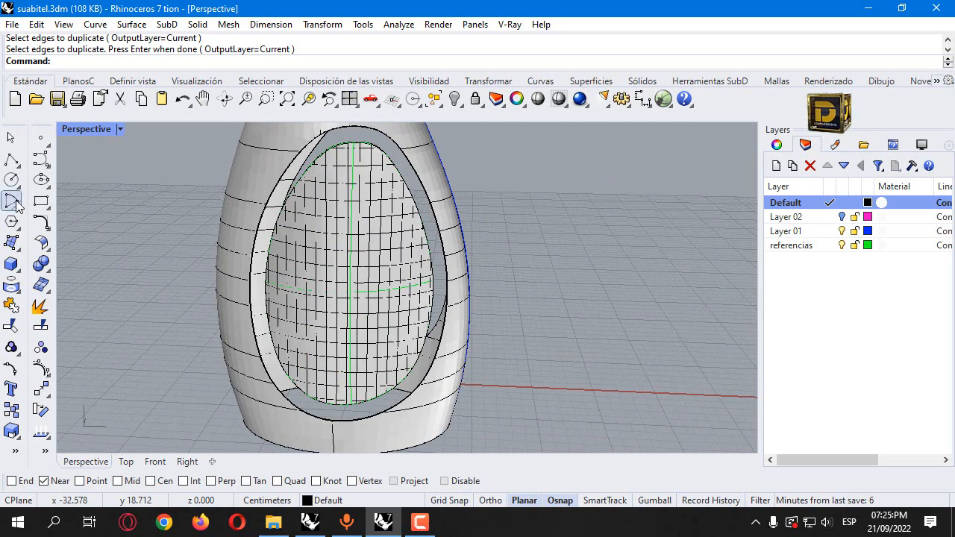
left_click(17, 165)
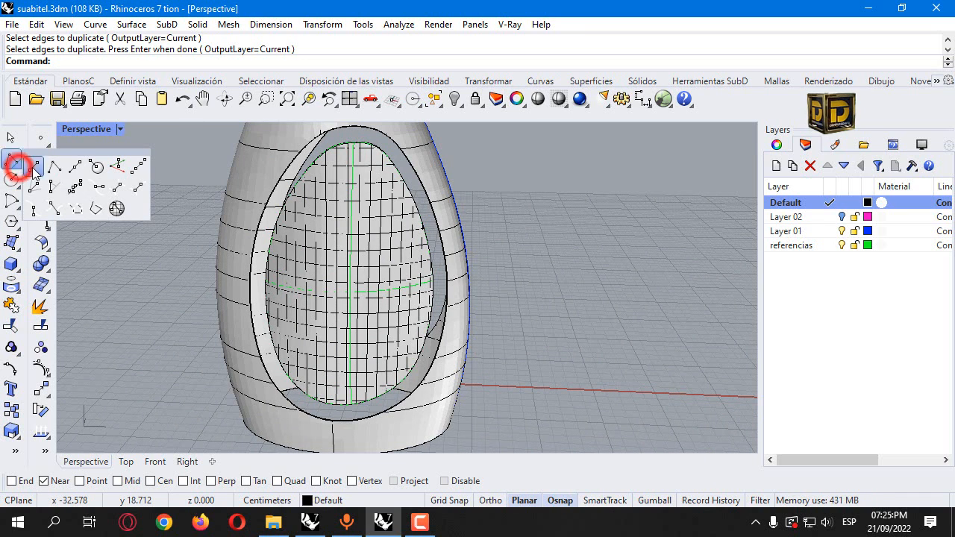
left_click(35, 168)
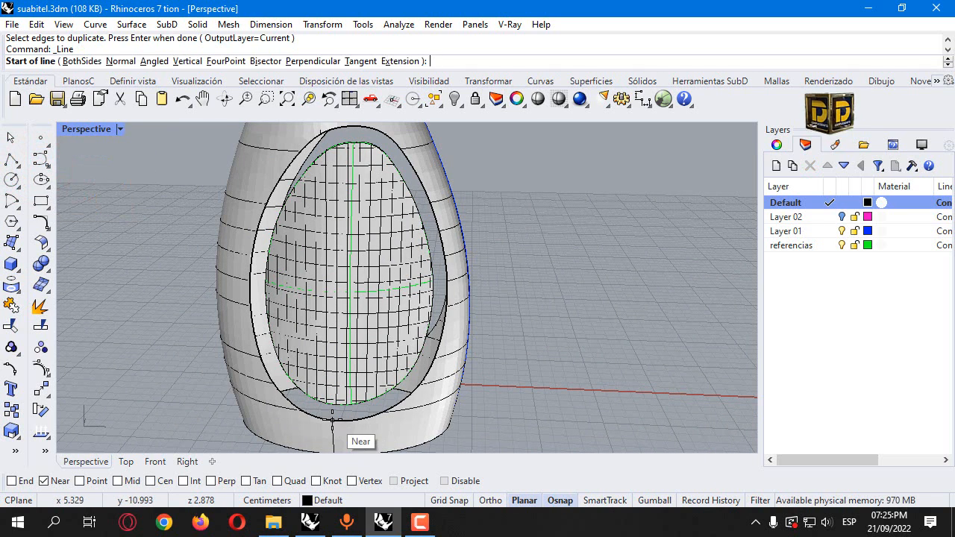
right_click(294, 482)
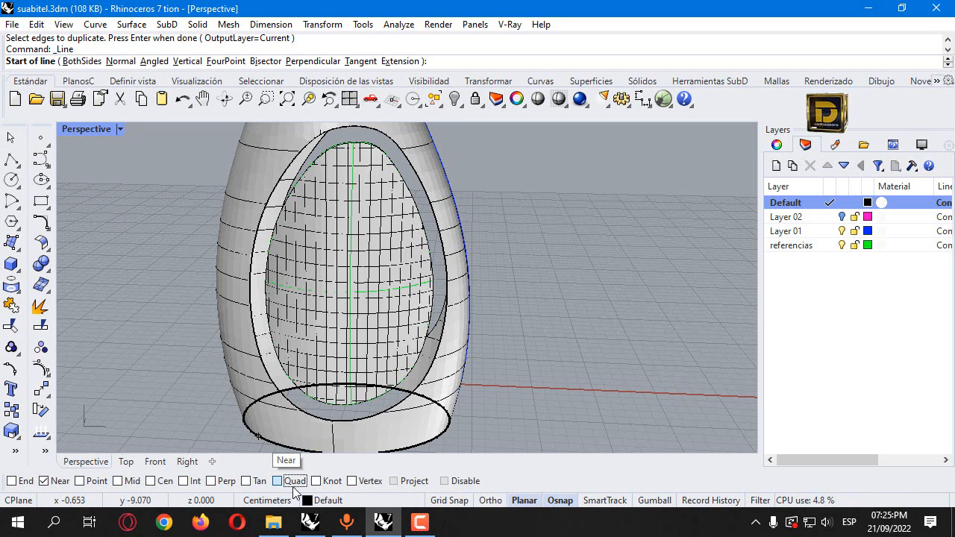
left_click(335, 415)
right_click(336, 415)
right_click(337, 414)
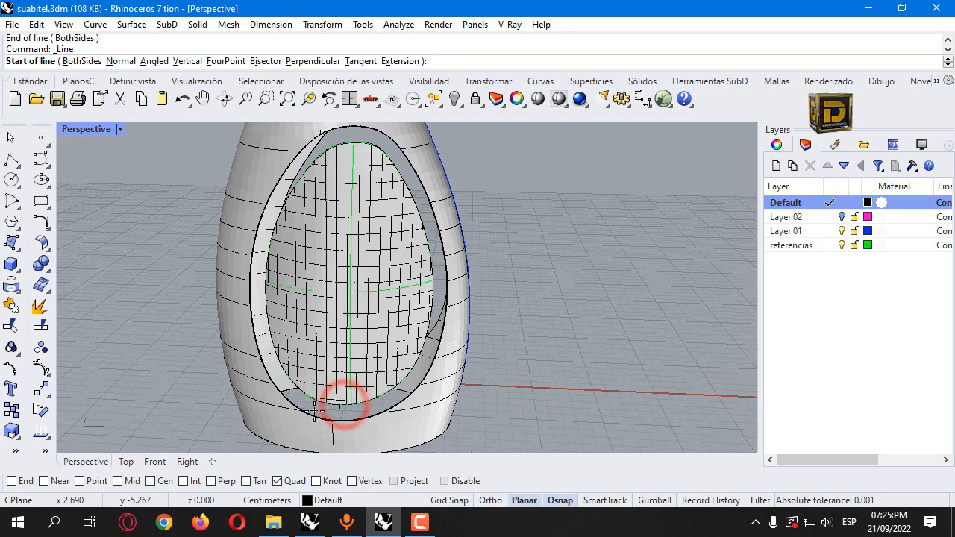
right_click_drag(338, 414, 373, 422)
right_click(76, 302)
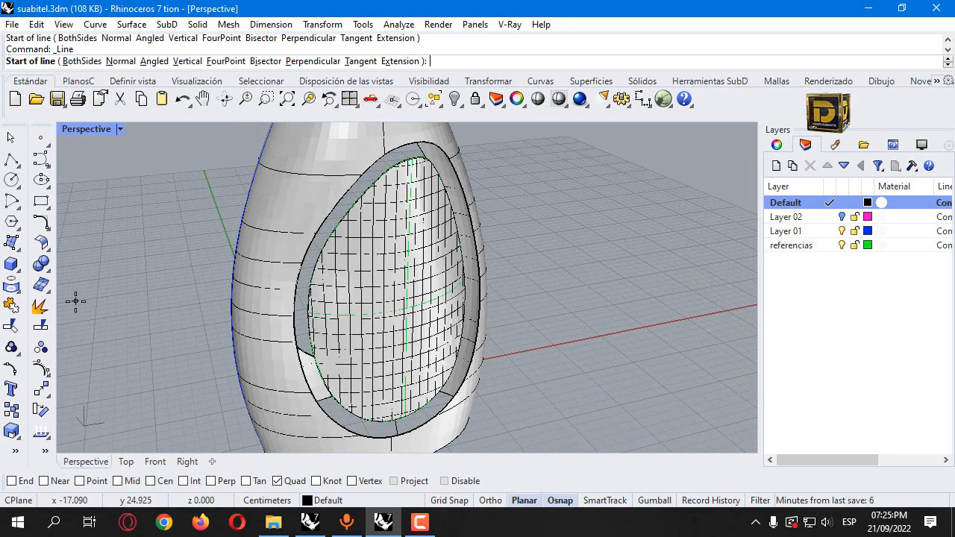
right_click(74, 301)
Sweep a surface along two rails, the inset oval curve and the duplicated opening edge, with the short line as cross section.
left_click(11, 246)
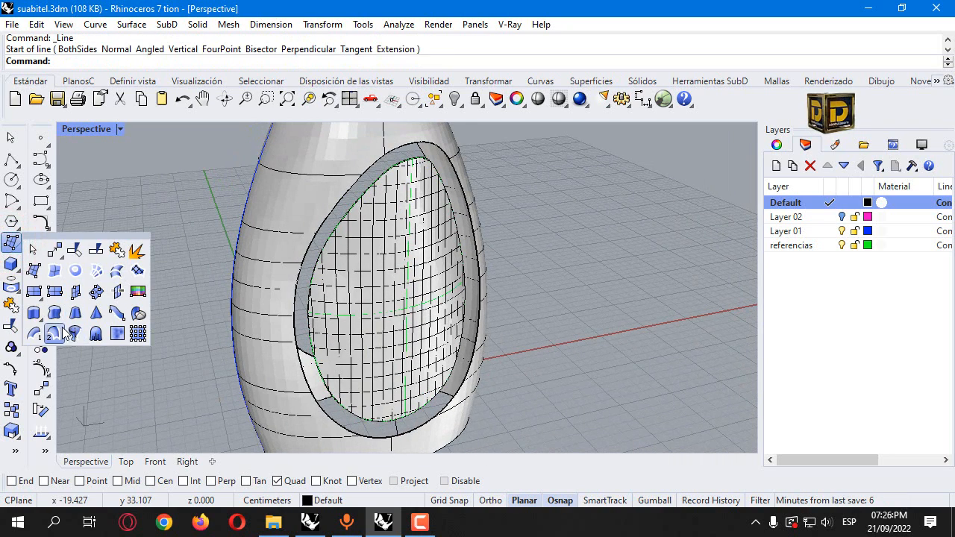
left_click(60, 328)
left_click(424, 411)
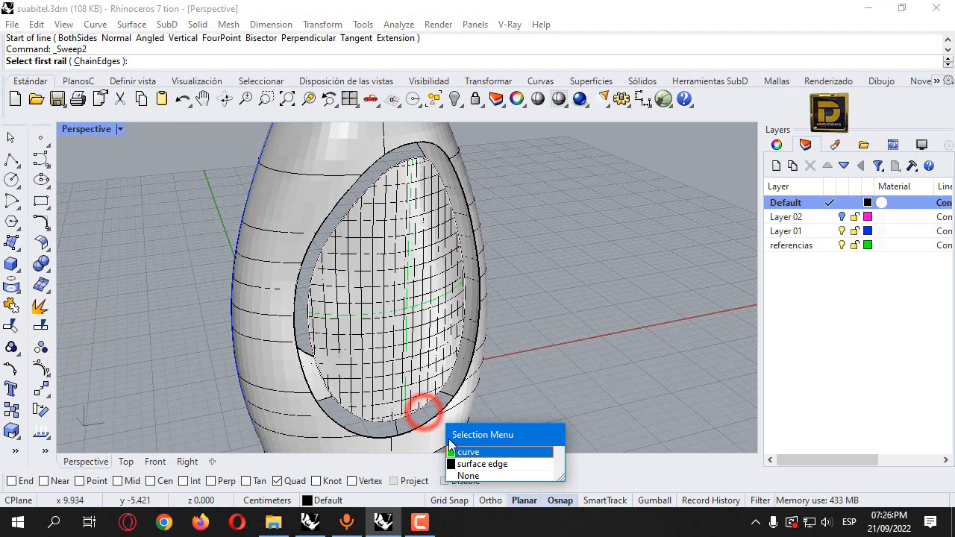
left_click(456, 453)
left_click(418, 432)
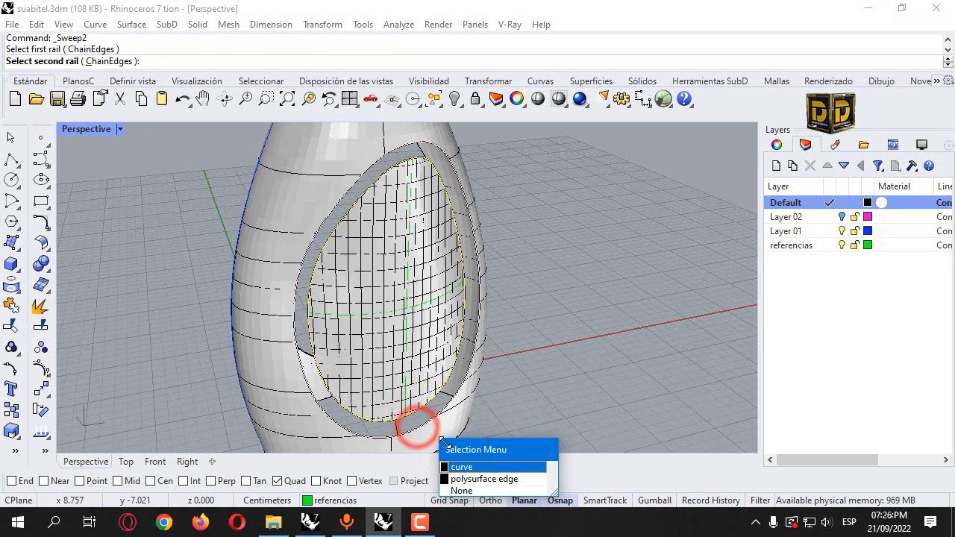
left_click(458, 465)
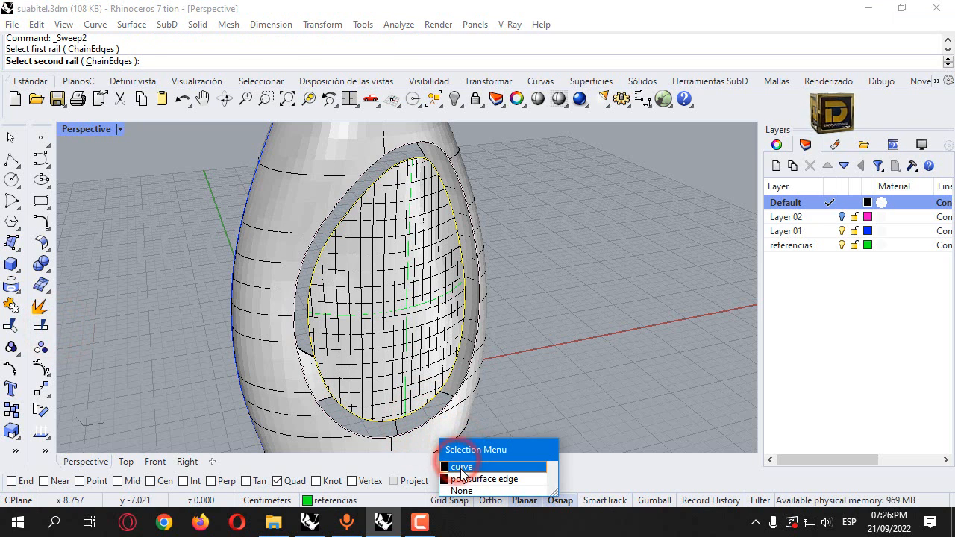
left_click(393, 428)
right_click(393, 429)
right_click(393, 431)
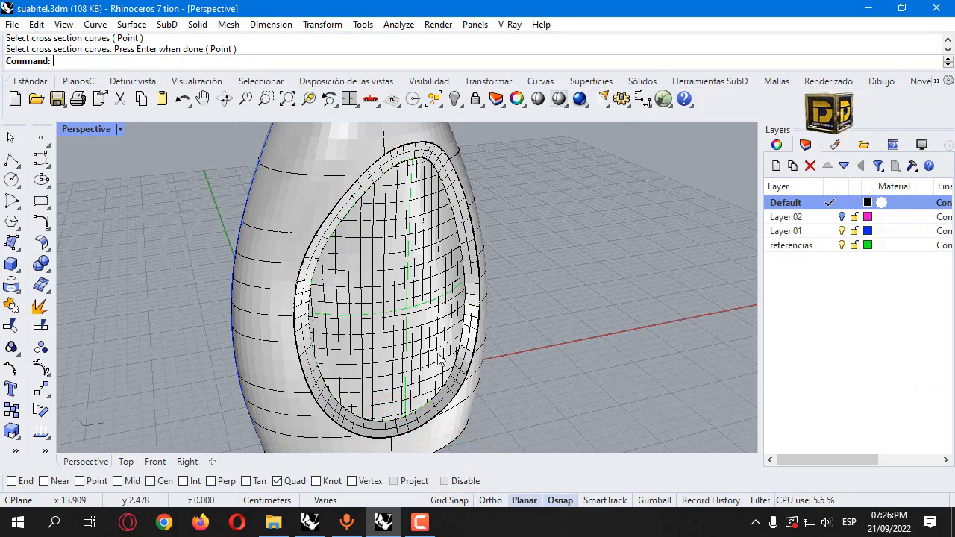
right_click_drag(482, 322, 501, 279)
scroll(331, 337, "down", 5)
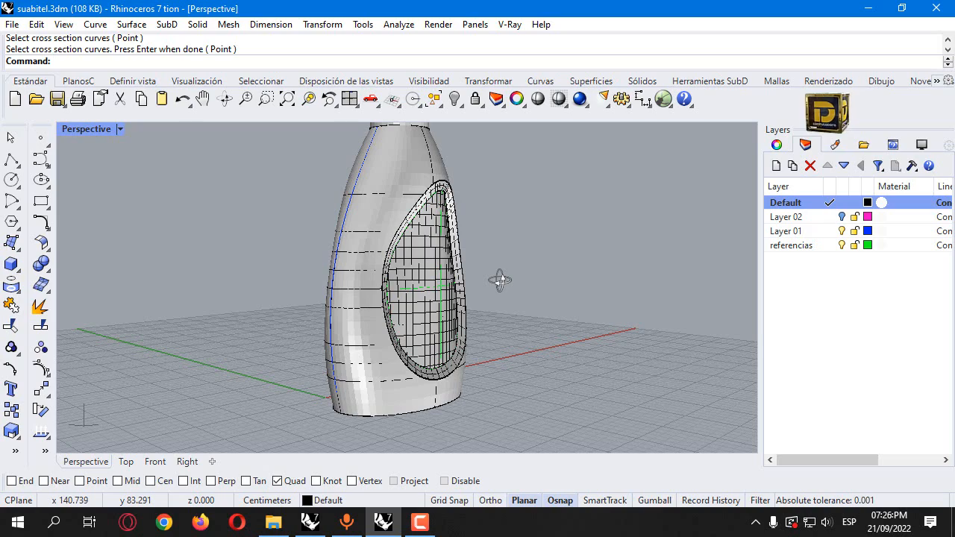
right_click_drag(501, 281, 396, 278)
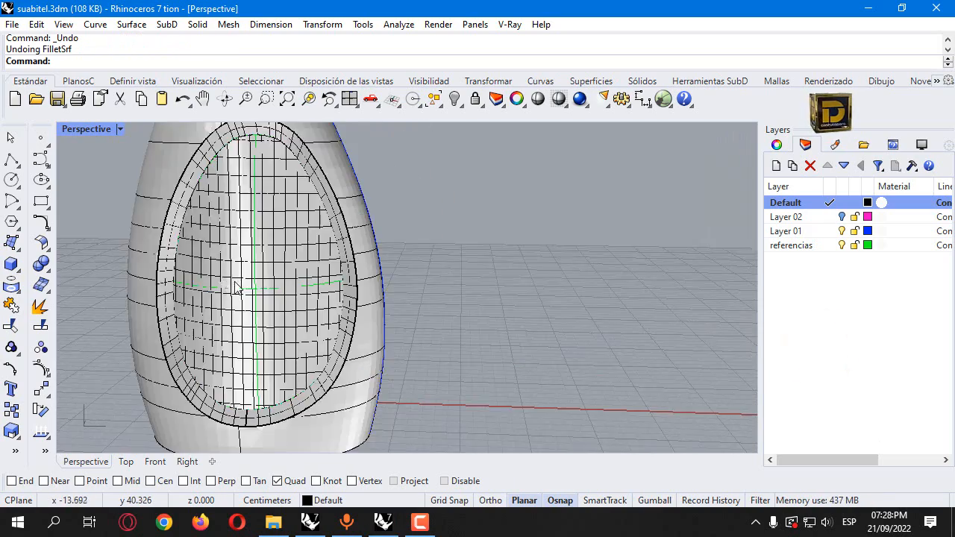
Fillet the patch panel and the surrounding swept ring with a 0.5 radius circular surface fillet, extended and trimmed.
right_click_drag(235, 285, 303, 290)
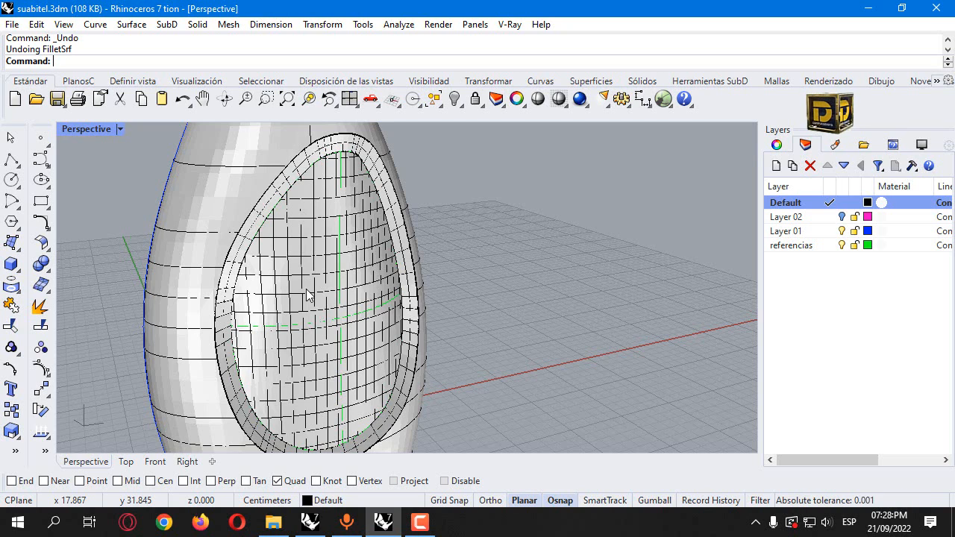
left_click(41, 241)
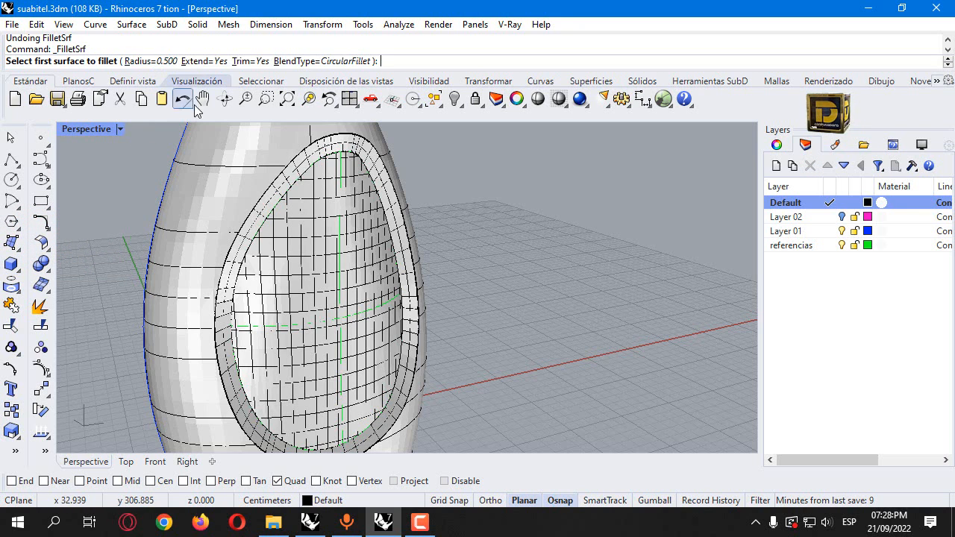
scroll(339, 422, "up", 2)
left_click(395, 366)
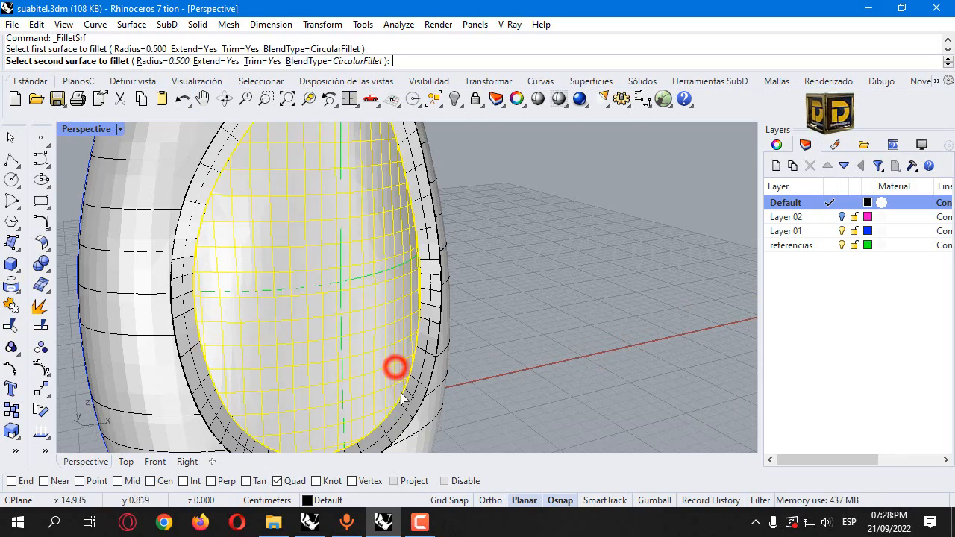
scroll(399, 380, "up", 3)
left_click(400, 389)
scroll(388, 322, "down", 3)
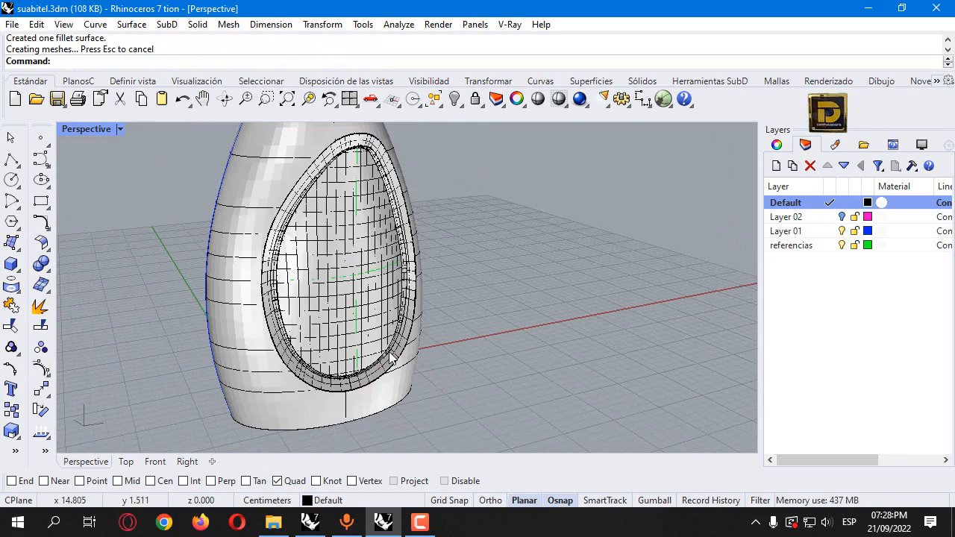
Try a 0.5 radius surface fillet between the bottle body and the swept ring, and inspect the rounded rim.
scroll(335, 394, "up", 4)
key("Return")
left_click(273, 391)
left_click(283, 366)
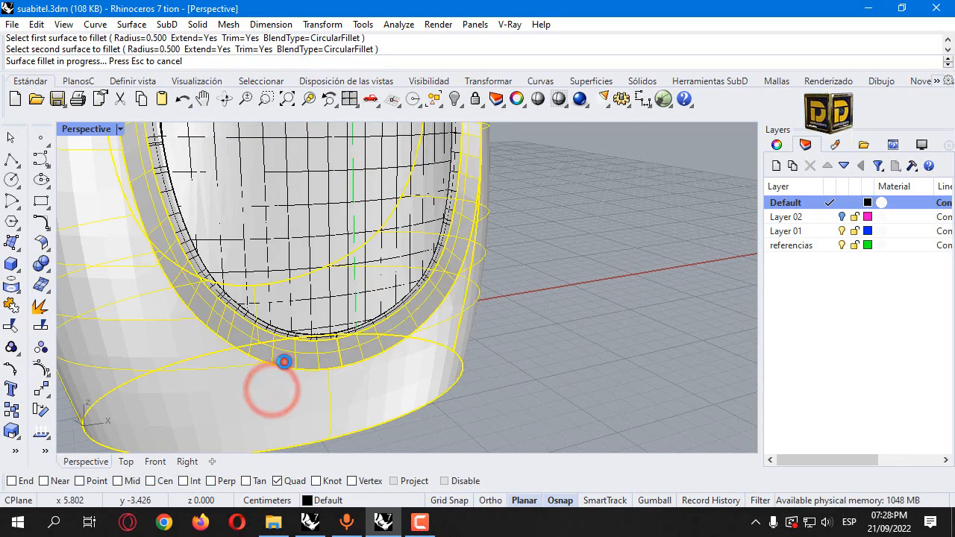
scroll(303, 376, "down", 2)
scroll(336, 358, "down", 3)
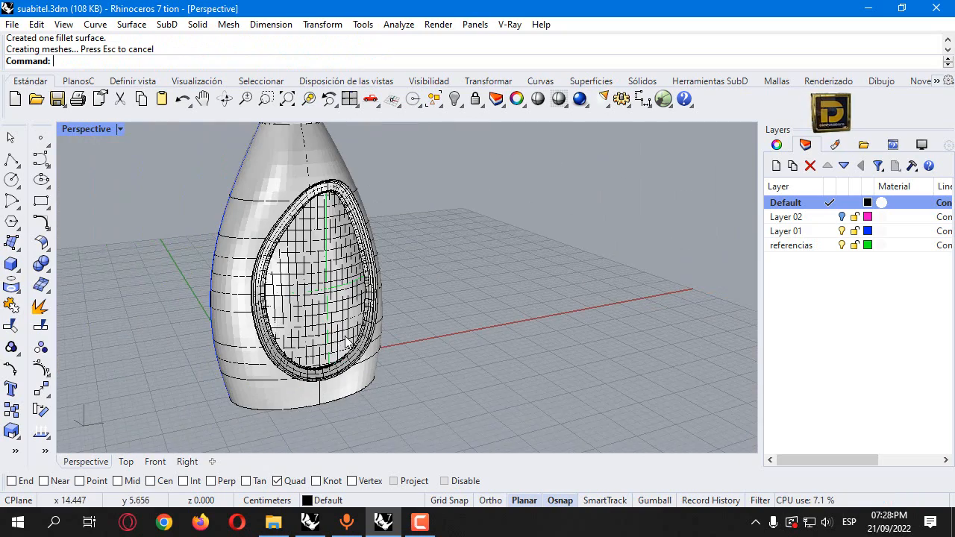
scroll(347, 340, "up", 2)
scroll(322, 188, "up", 3)
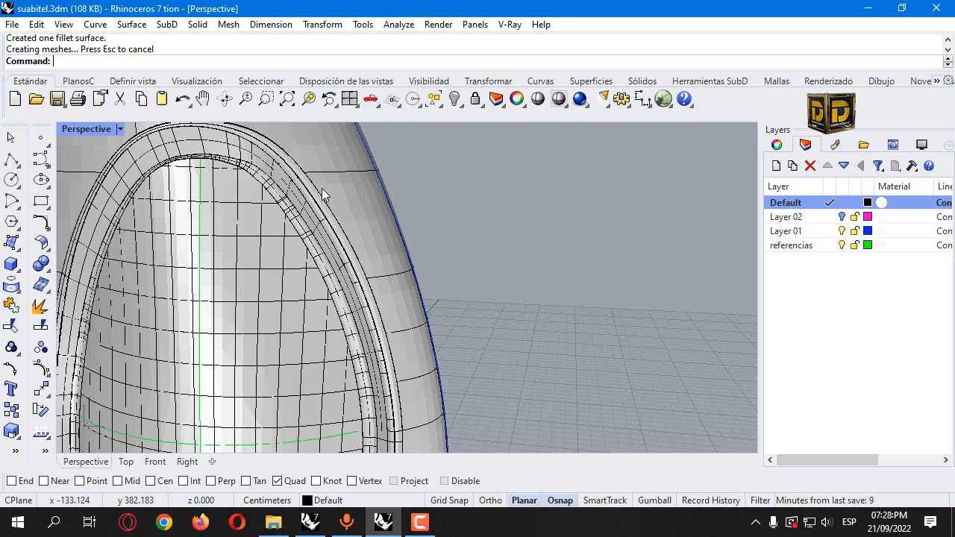
scroll(347, 222, "down", 4)
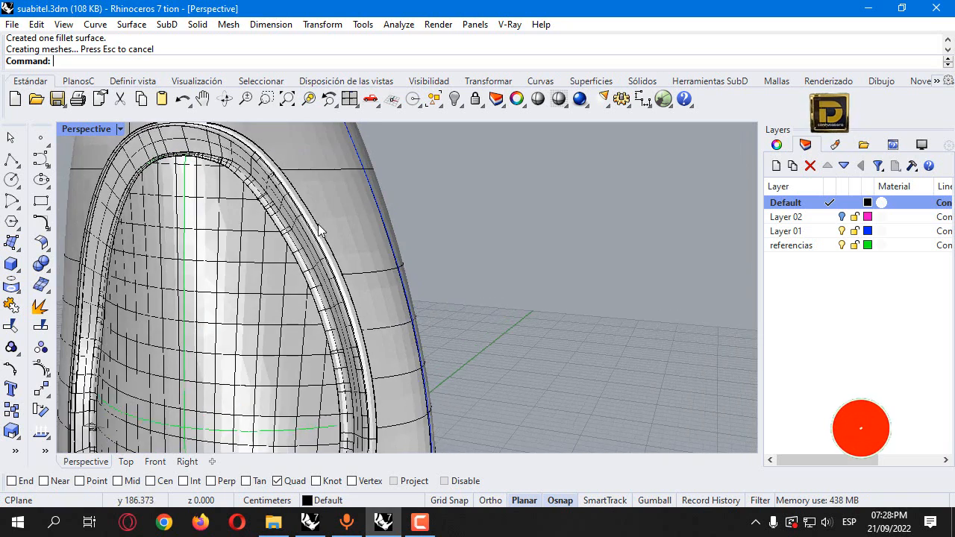
Abandon the edge blend command and undo the surface fillet between the bottle body and the swept ring.
left_click(48, 270)
right_click(169, 288)
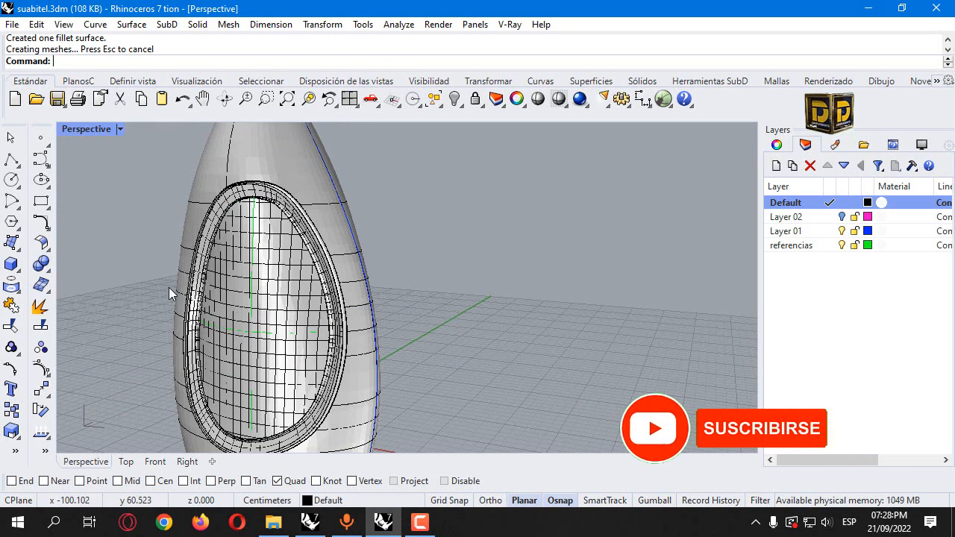
key("ctrl+z")
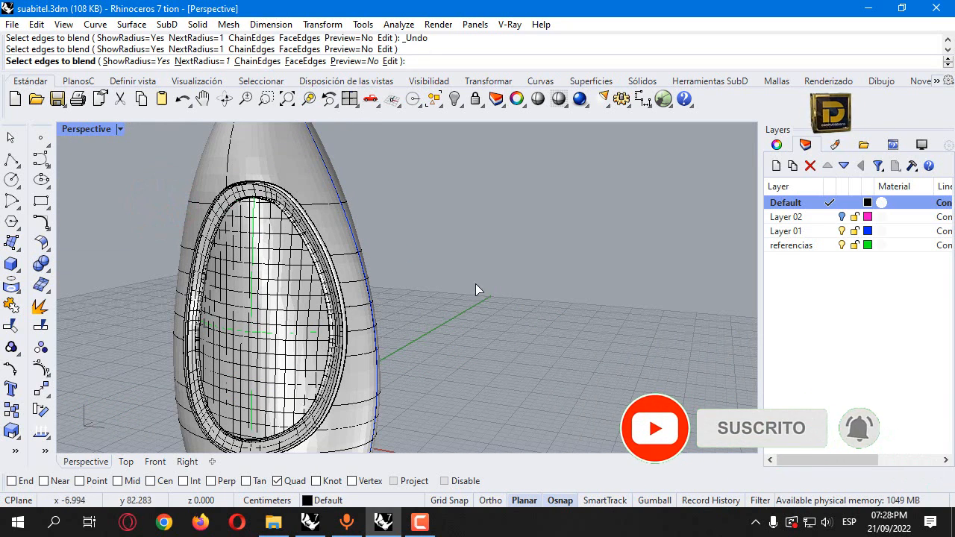
key("Escape")
key("ctrl+z")
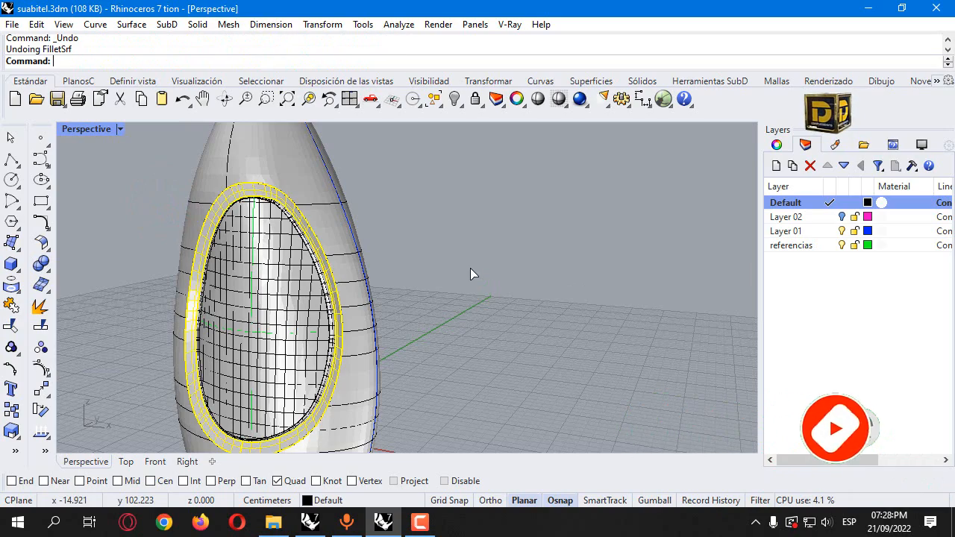
left_click(438, 198)
right_click_drag(255, 234, 349, 245)
scroll(348, 224, "down", 3)
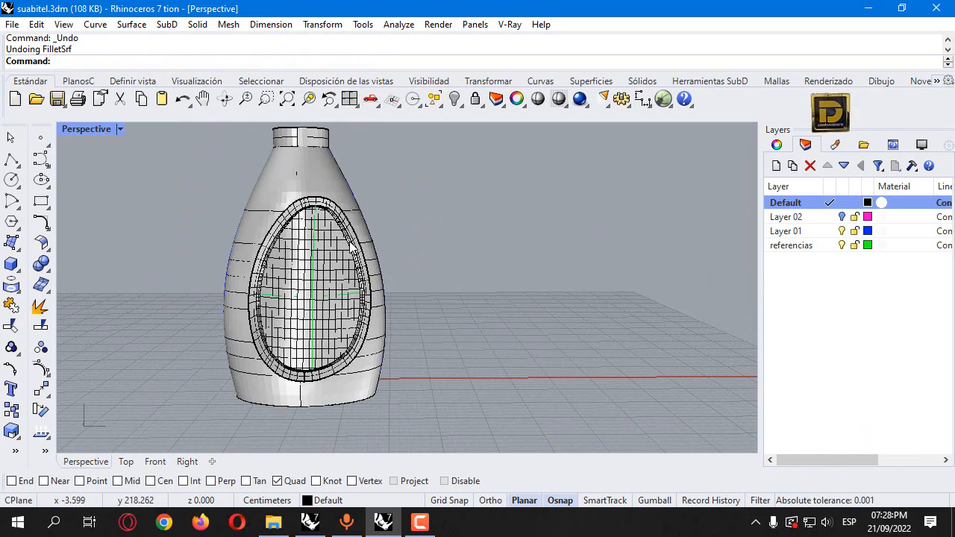
Make referencias the current layer and show the Front view alone, framed on the oval panel.
double_click(87, 129)
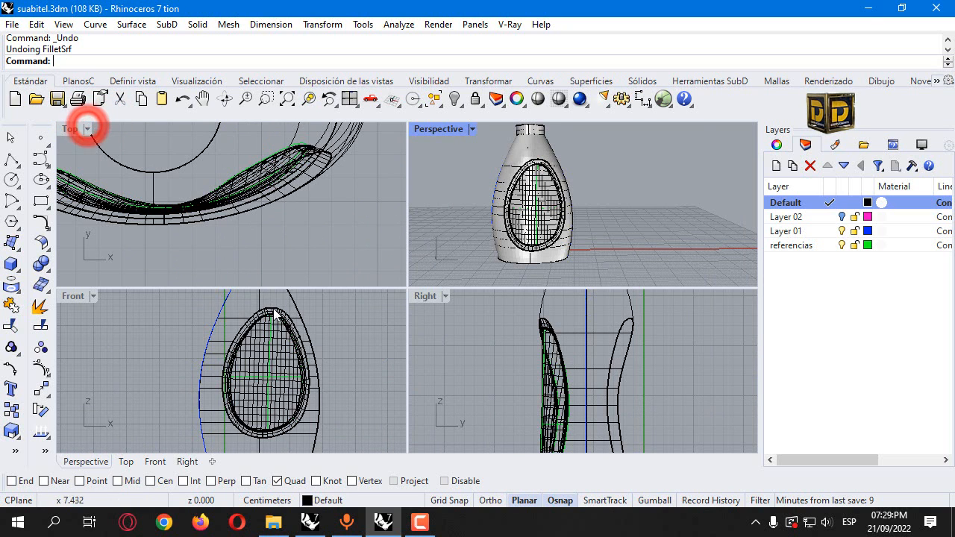
scroll(225, 320, "down", 3)
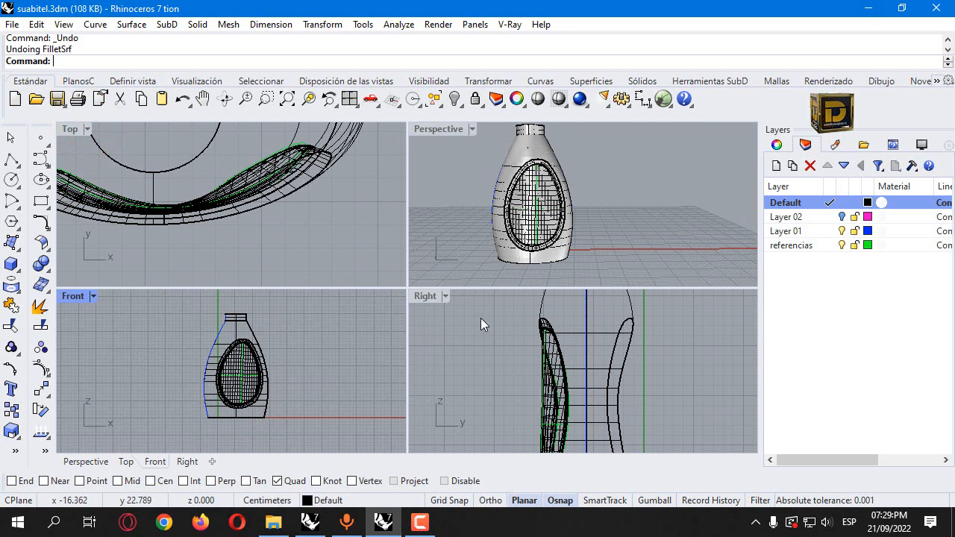
left_click(833, 247)
scroll(246, 349, "up", 8)
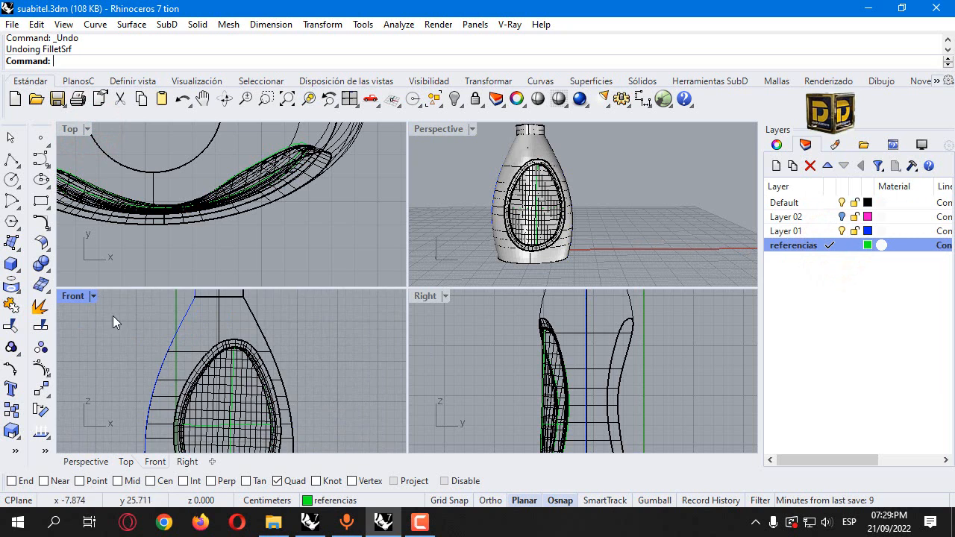
double_click(78, 296)
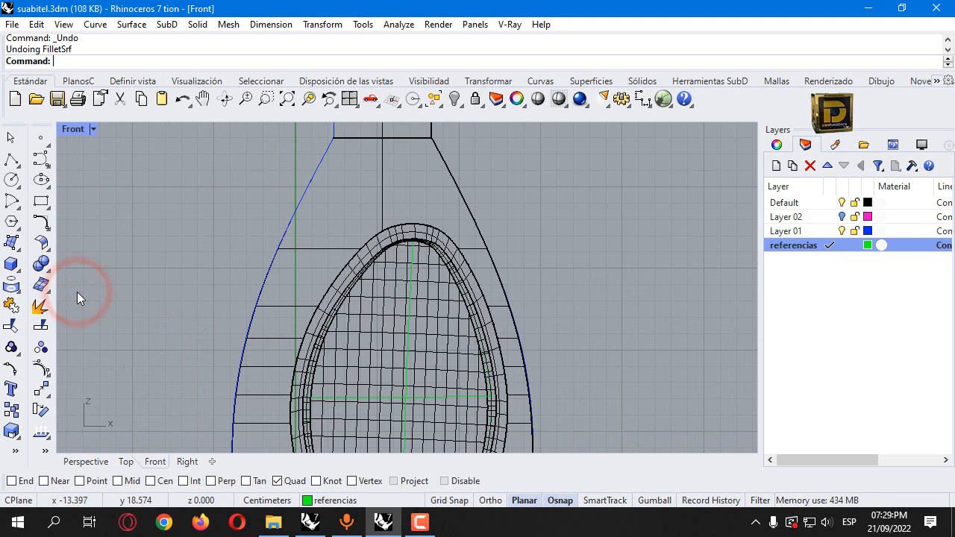
Draw a six-point, degree 3 control point curve from above the oval's top down to the body's right edge, with object snaps disabled.
left_click(41, 160)
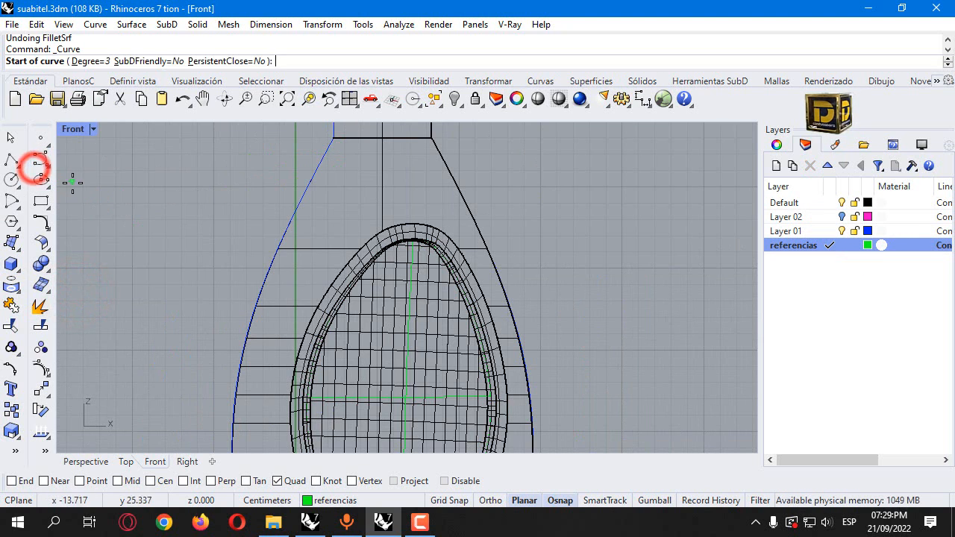
left_click(445, 481)
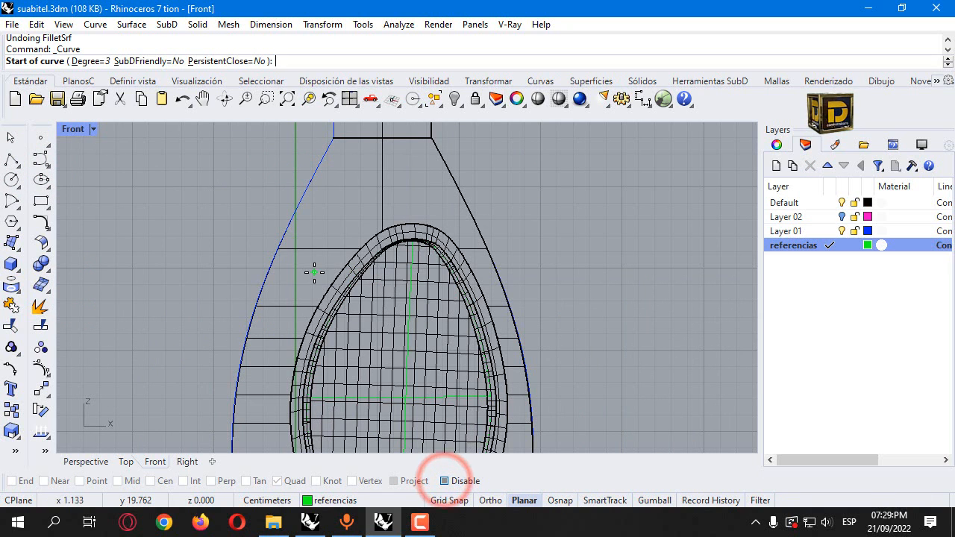
left_click(423, 210)
left_click(411, 246)
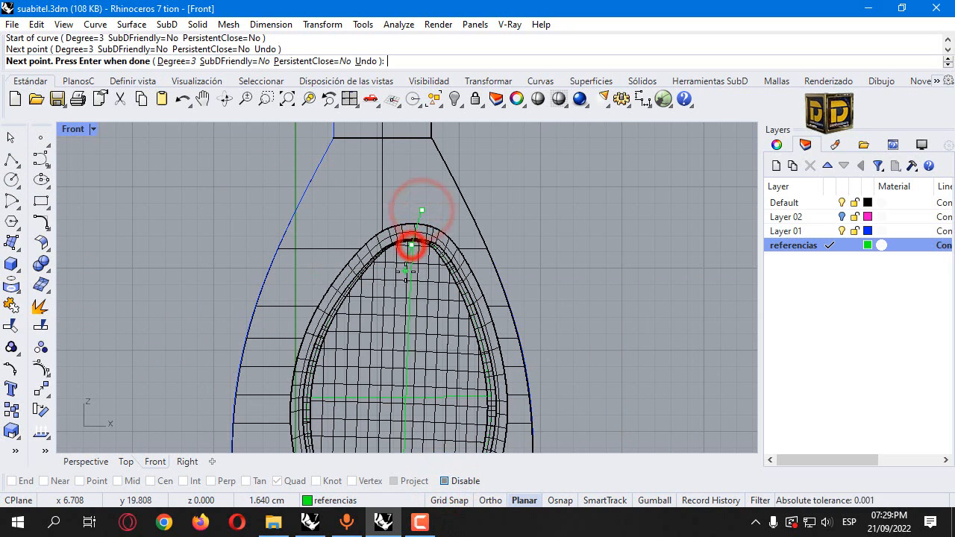
scroll(408, 253, "down", 1)
left_click(403, 327)
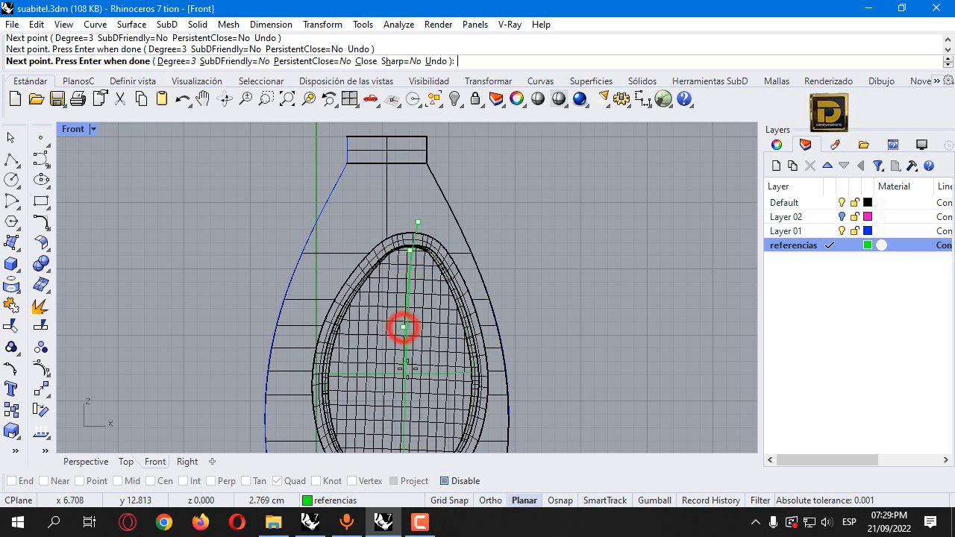
left_click(408, 370)
left_click(461, 430)
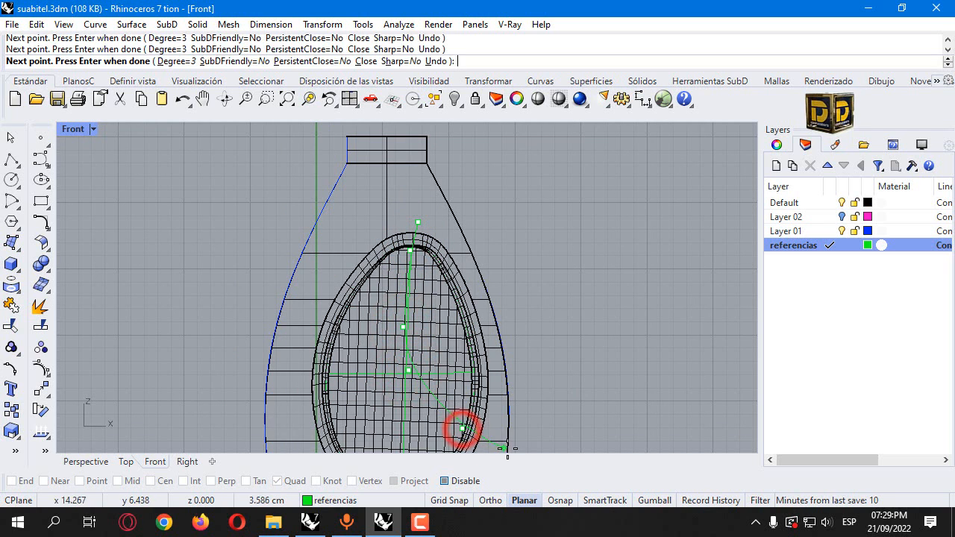
left_click(507, 438)
key("Return")
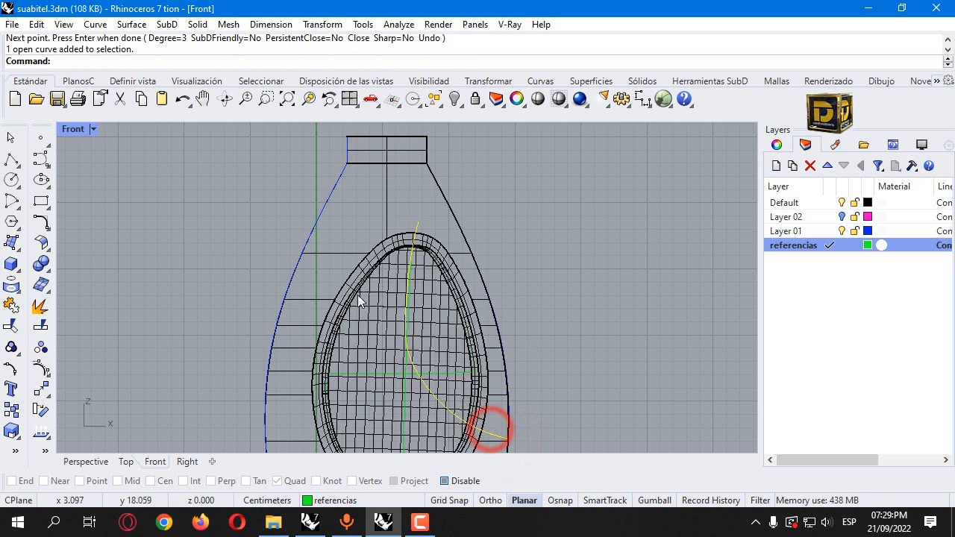
Show the new curve's control points and move its second and third points upward together.
left_click(41, 366)
scroll(398, 335, "up", 3)
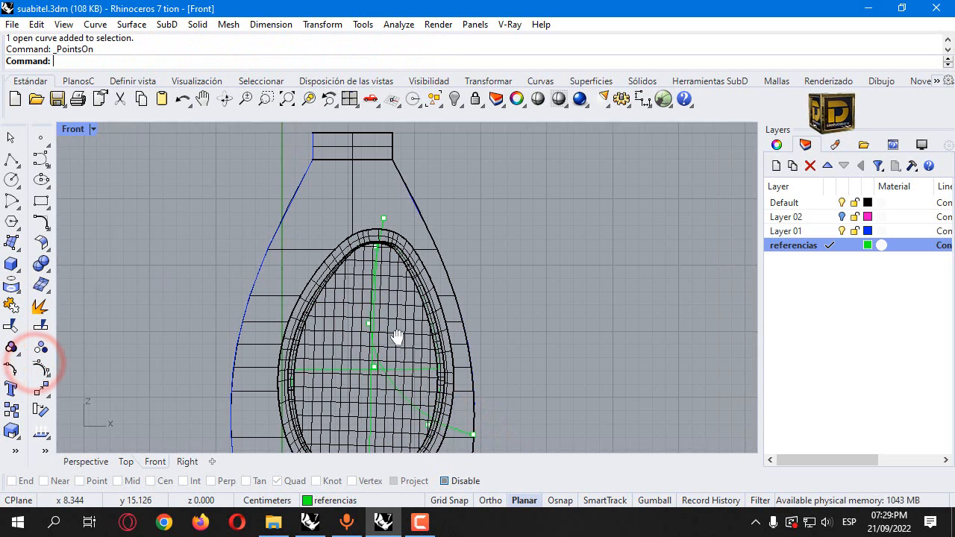
left_click(273, 285)
left_click_drag(273, 283, 296, 215)
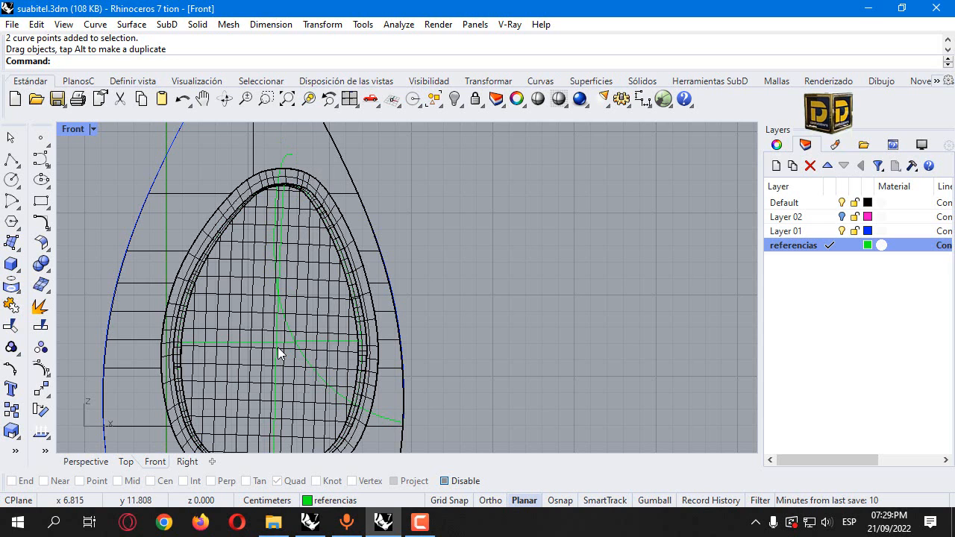
Shift the curve's three upper control points right, then pull the third point back up and left inside the panel.
left_click(303, 363)
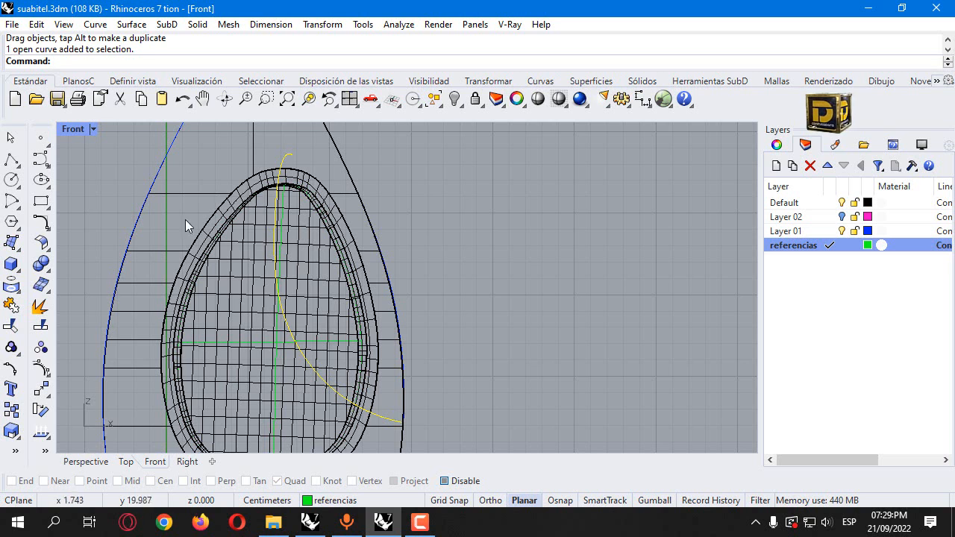
left_click(40, 365)
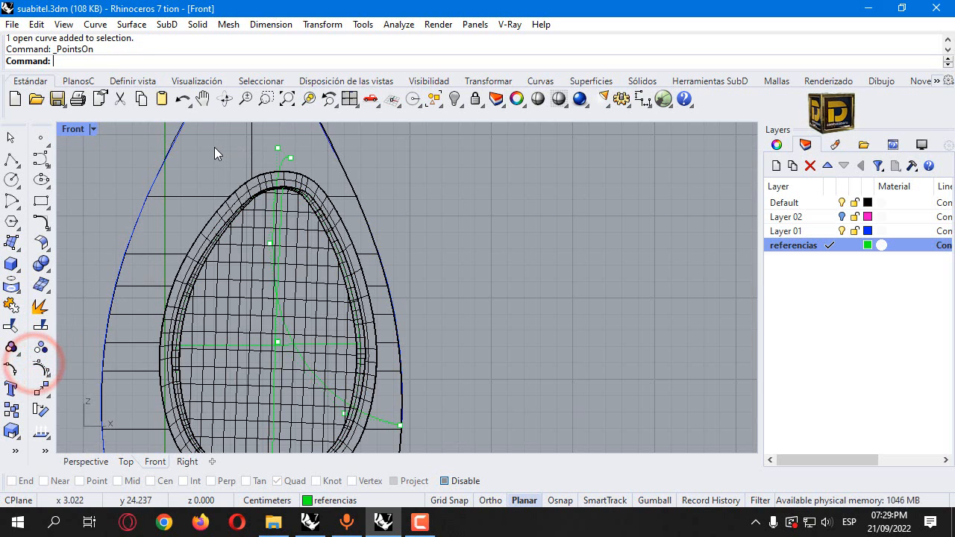
right_click_drag(214, 147, 205, 178)
left_click_drag(216, 156, 294, 295)
left_click_drag(281, 181, 306, 174)
left_click(381, 205)
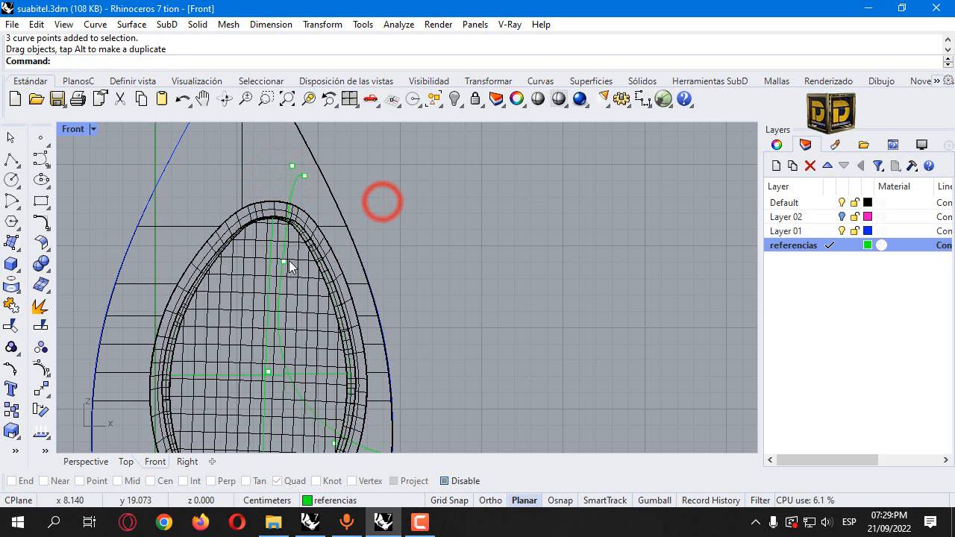
left_click_drag(284, 262, 271, 242)
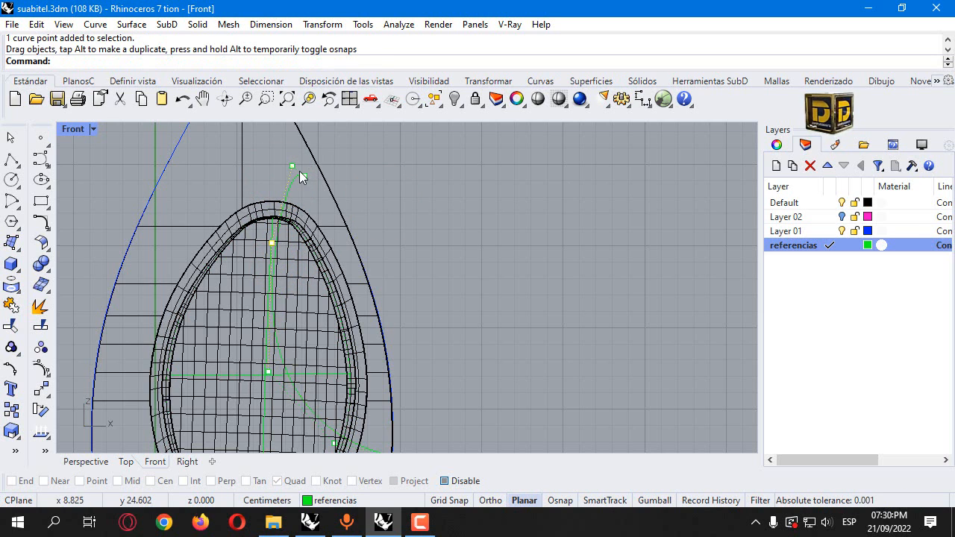
Flare the curve's upper end to the right past the body outline and shift its fourth control point down and right.
left_click_drag(299, 174, 339, 168)
key("ctrl+z")
left_click(371, 168)
left_click(319, 174)
left_click_drag(285, 189, 304, 184)
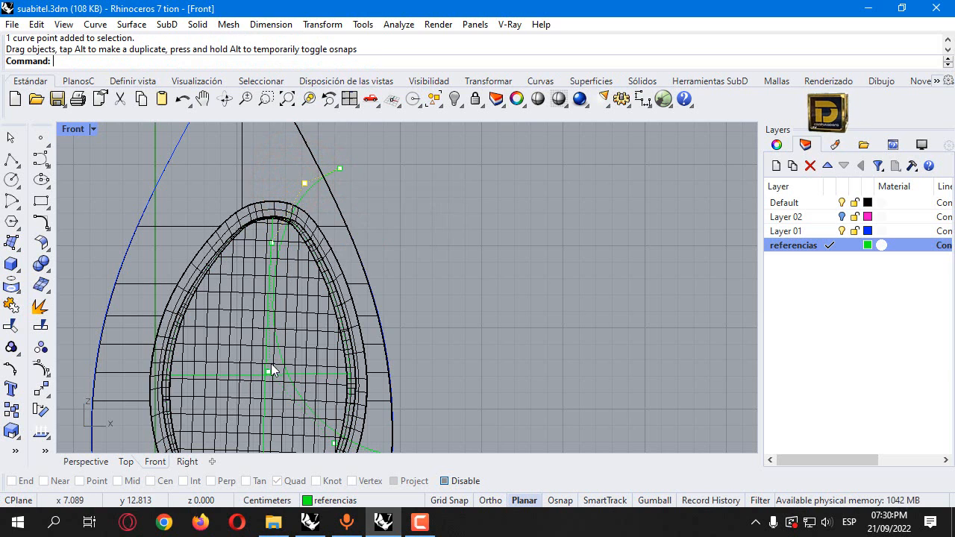
left_click_drag(270, 373, 286, 386)
scroll(393, 223, "down", 2)
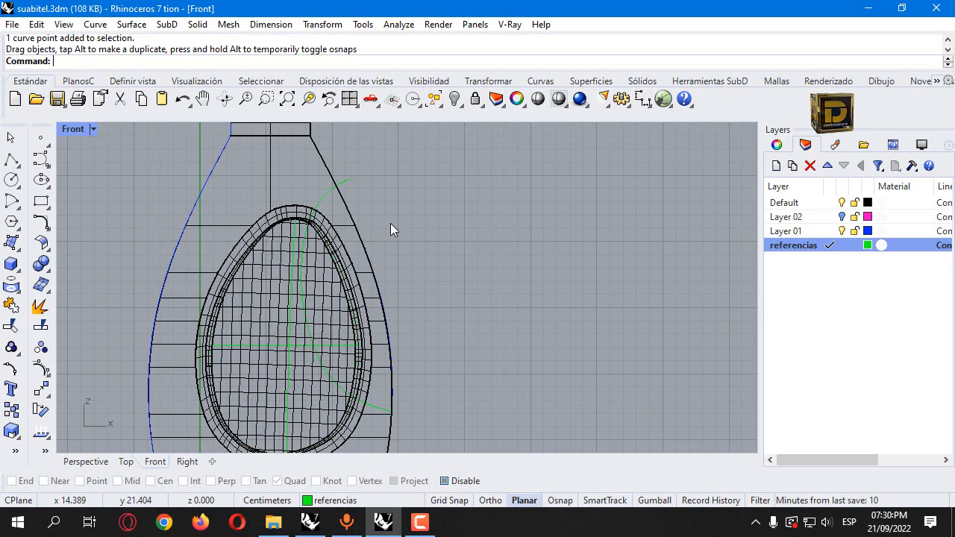
Split the patch panel, the fillet strip and the swept ring with the dividing curve.
left_click(332, 288)
left_click(328, 226)
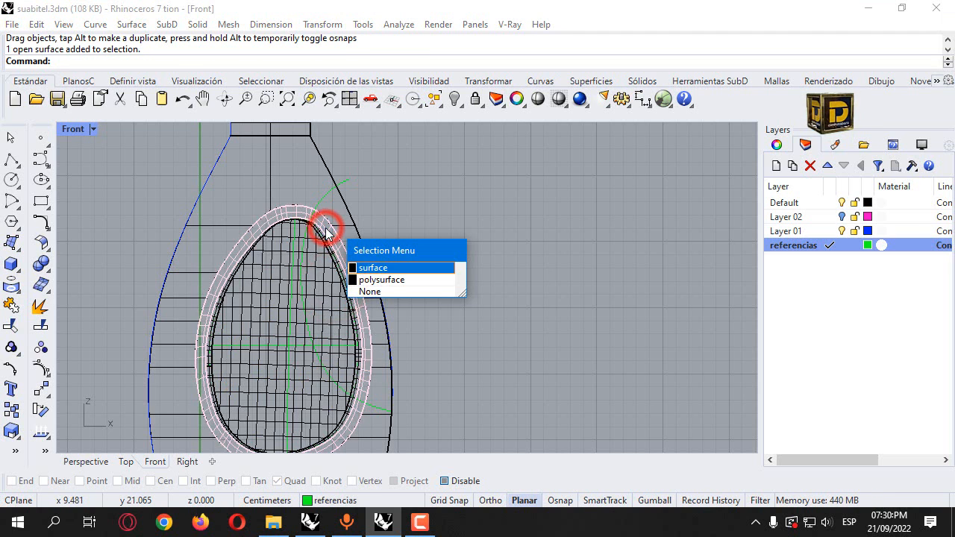
left_click(534, 252)
left_click(323, 284)
scroll(323, 283, "up", 5)
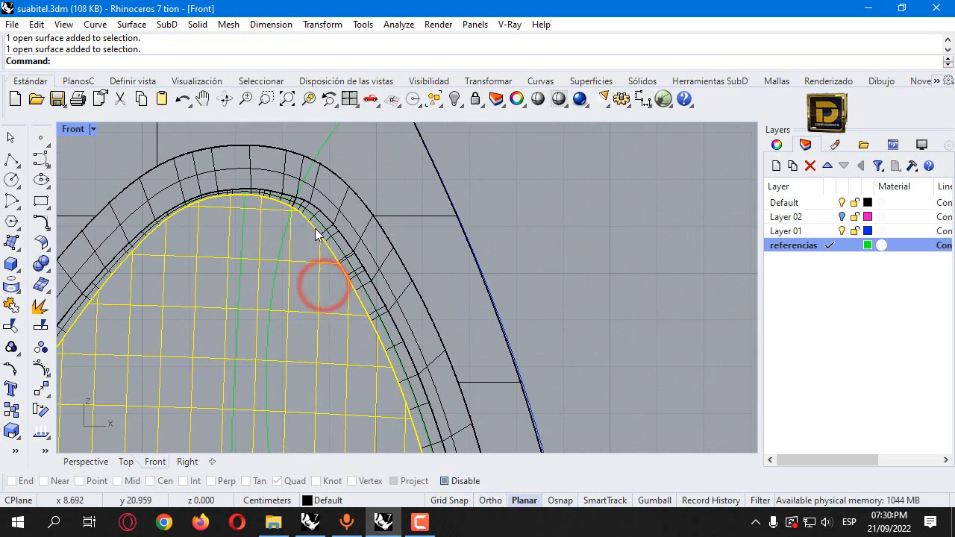
left_click(323, 230)
left_click(329, 245, "shift")
left_click(326, 238, "shift")
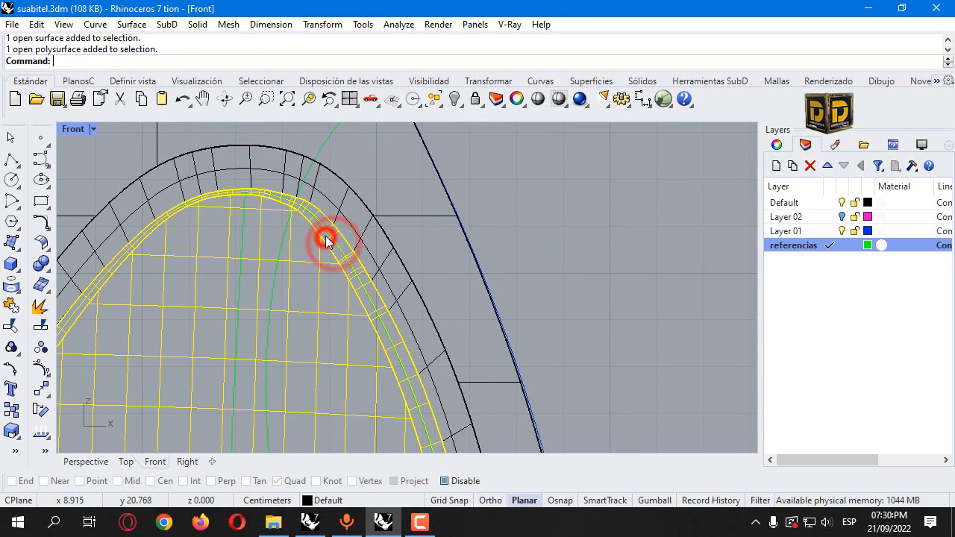
left_click(332, 202, "shift")
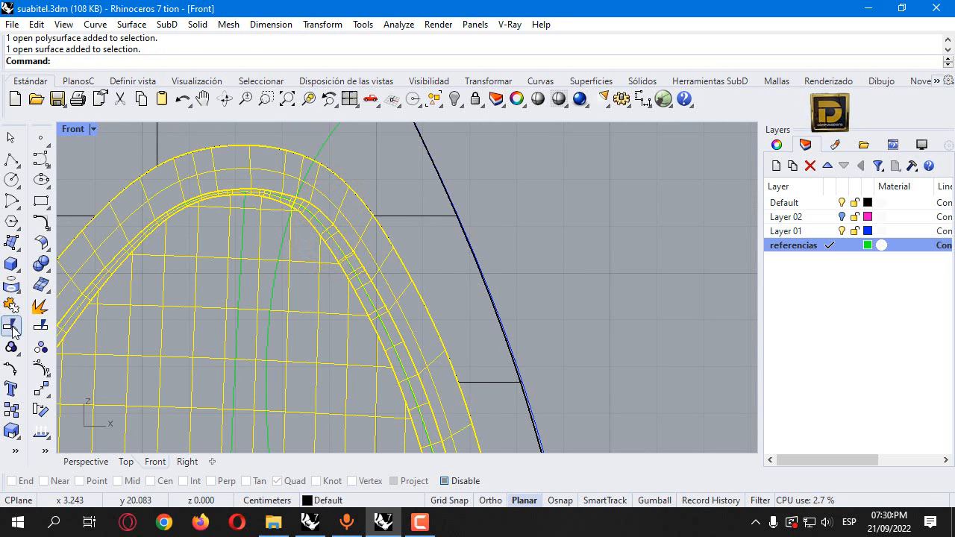
left_click(37, 330)
left_click(288, 224)
right_click(292, 224)
scroll(293, 223, "down", 10)
Delete the right-hand leaf-shaped piece of the split patch panel.
left_click(302, 298)
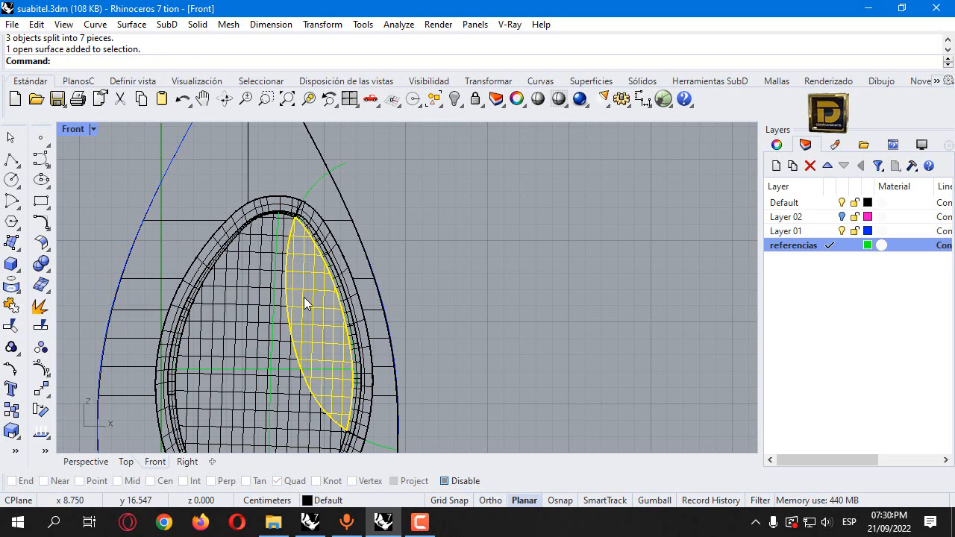
double_click(73, 129)
key("Delete")
scroll(550, 177, "up", 5)
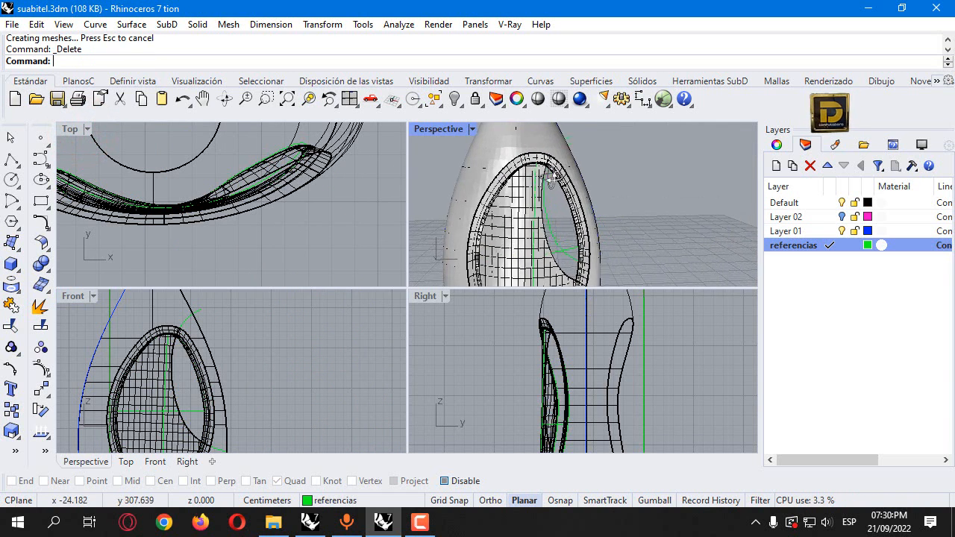
Duplicate the two edges bounding the leaf-shaped opening as curves and return to the four-view layout.
scroll(553, 170, "up", 3)
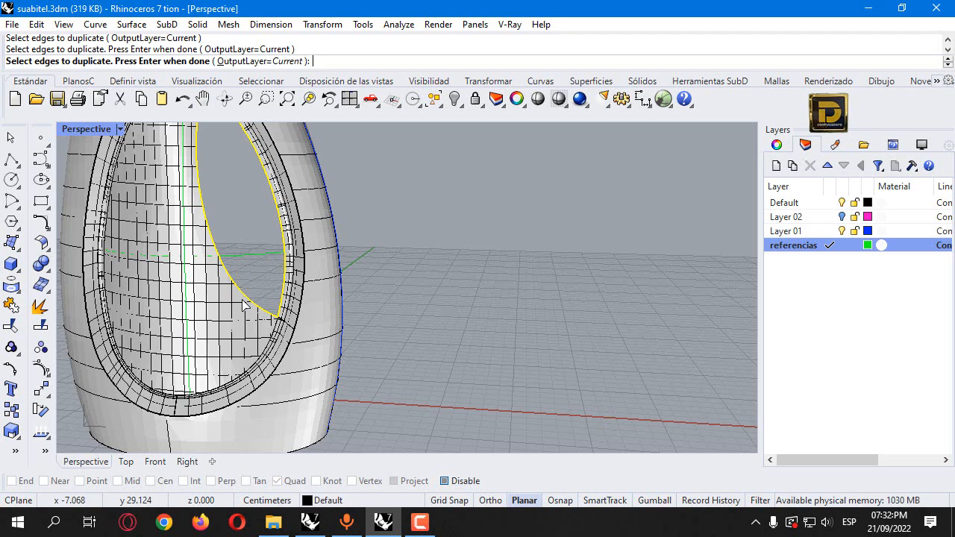
key("Return")
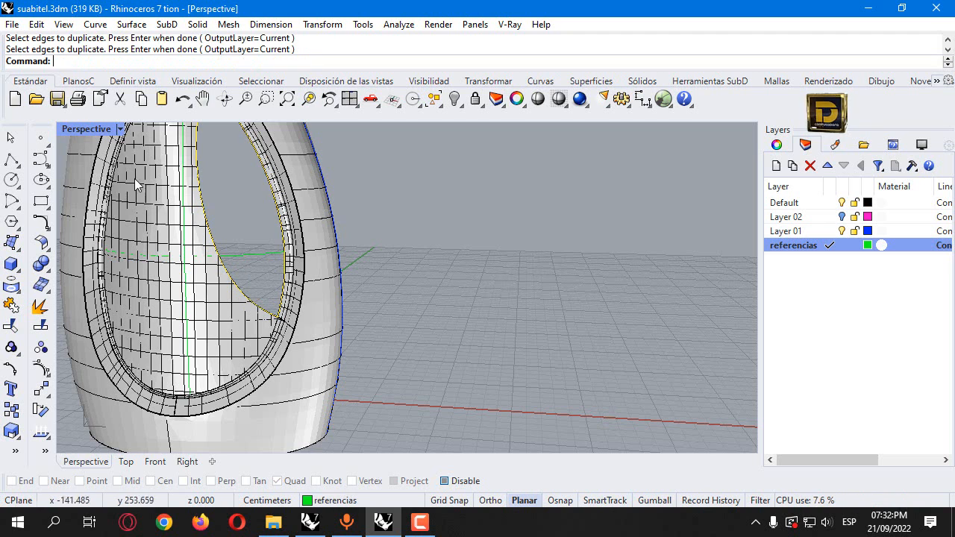
double_click(90, 128)
scroll(234, 364, "up", 3)
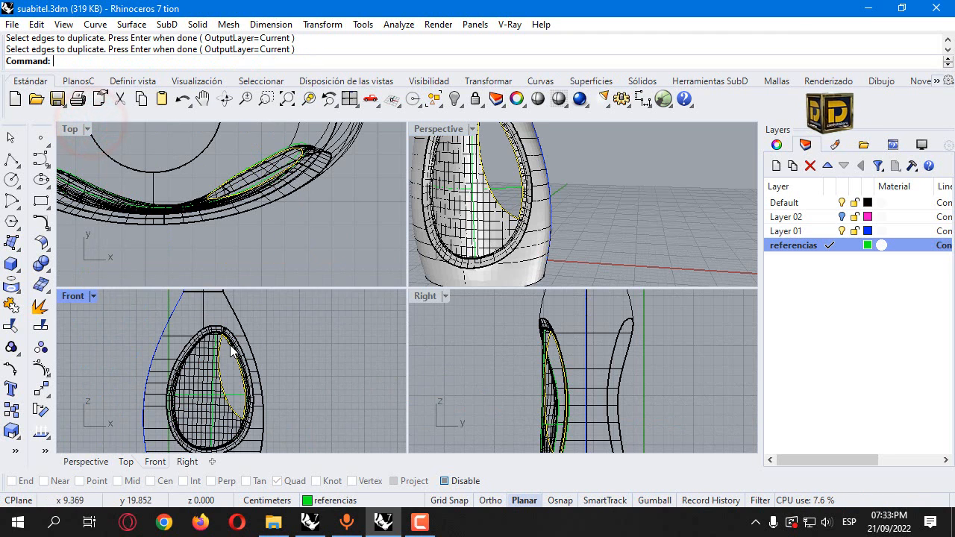
right_click_drag(234, 364, 227, 360)
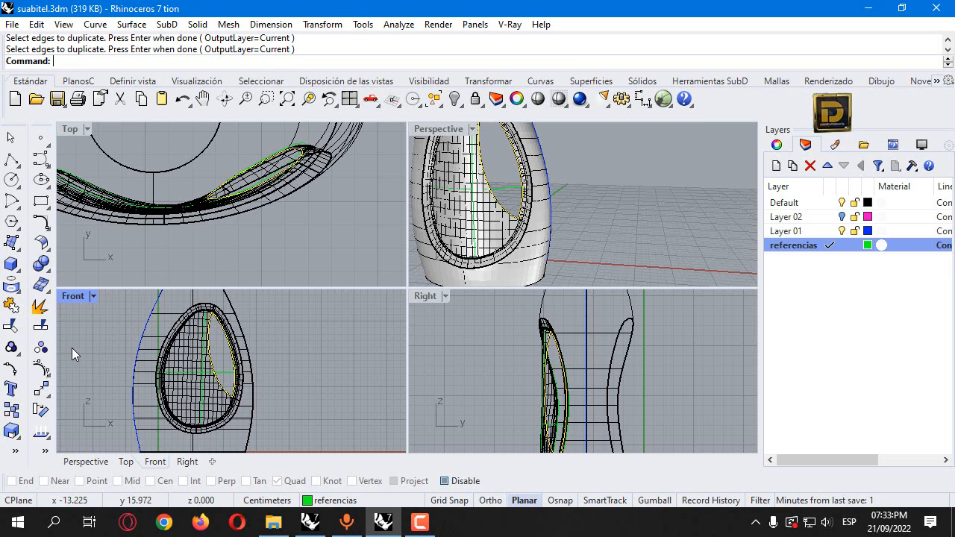
left_click(42, 222)
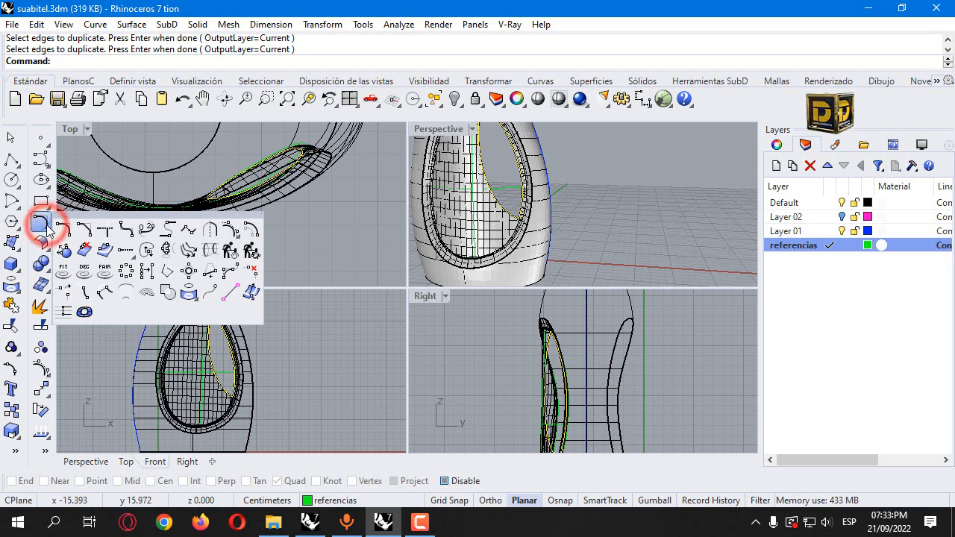
left_click(242, 229)
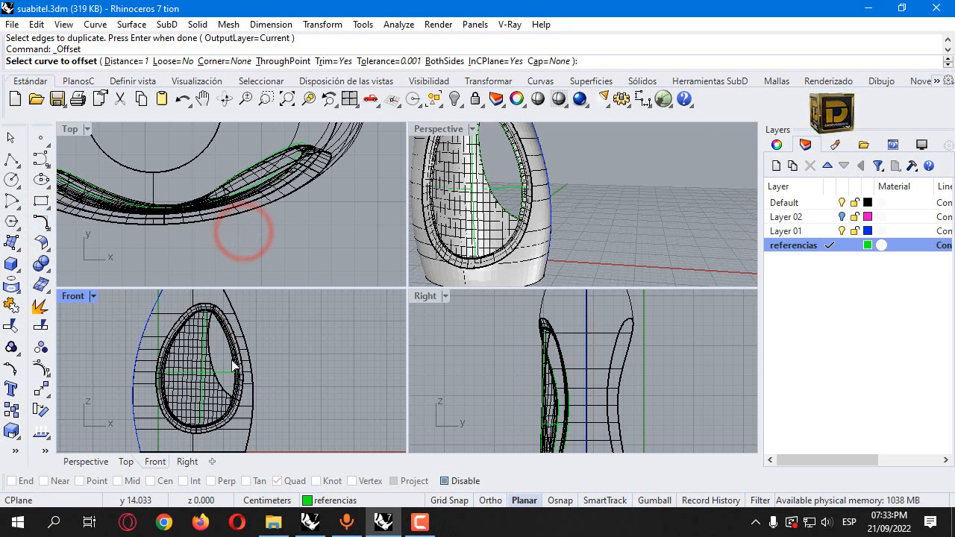
key("Escape")
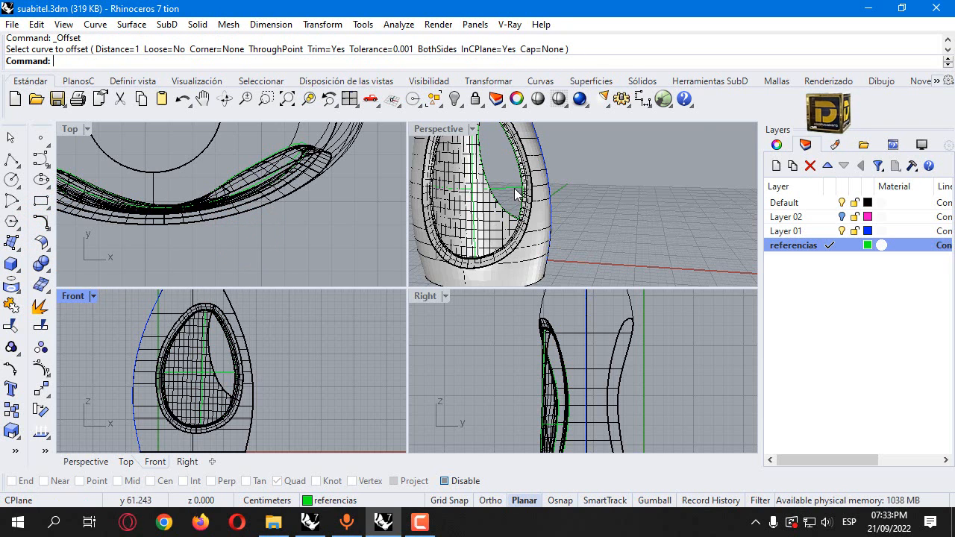
Join the two duplicated edge curves around the opening into one closed curve.
scroll(214, 337, "up", 3)
left_click(212, 357)
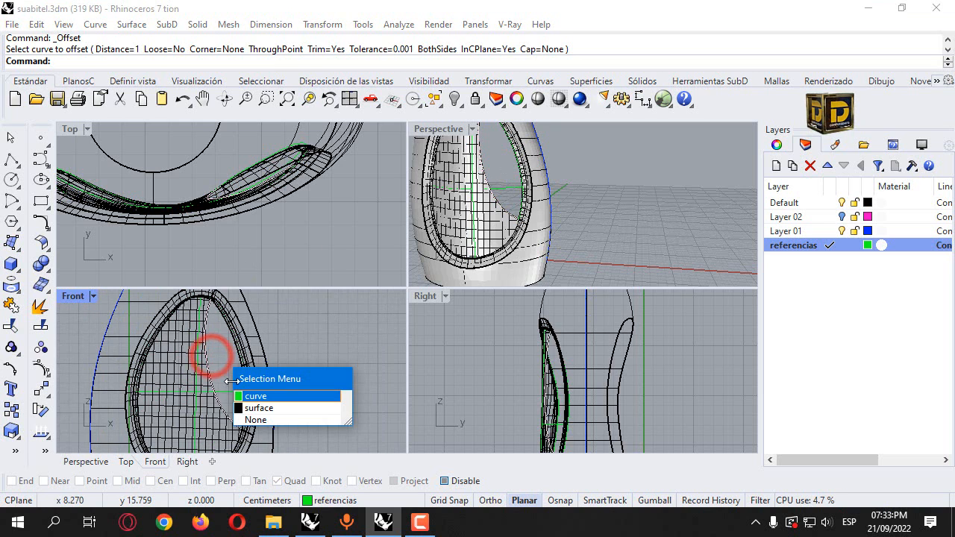
left_click(252, 395)
scroll(511, 166, "up", 5)
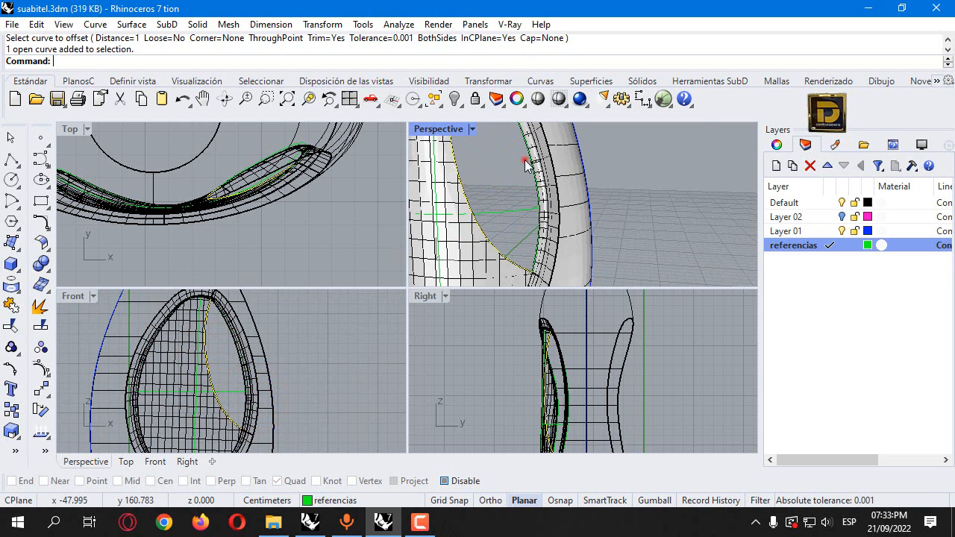
left_click(524, 163)
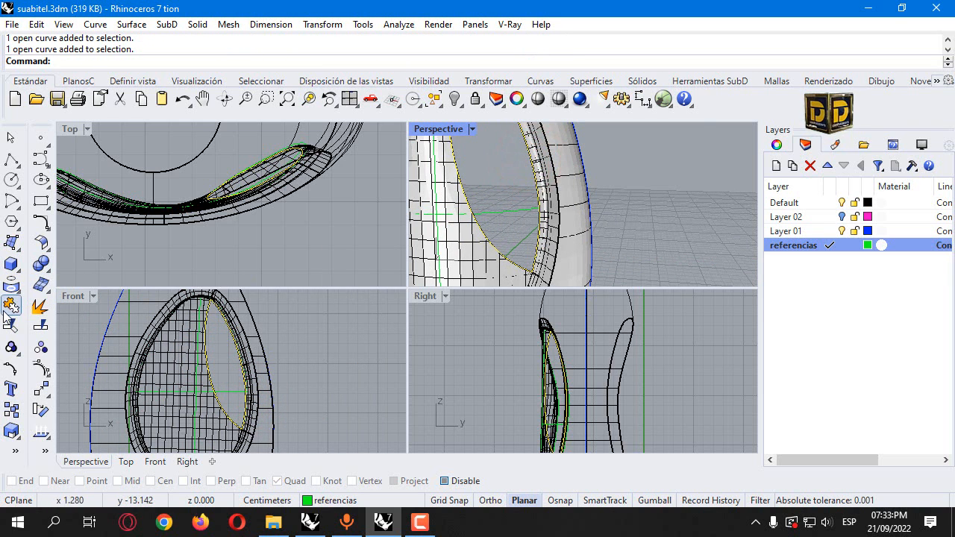
left_click(9, 310)
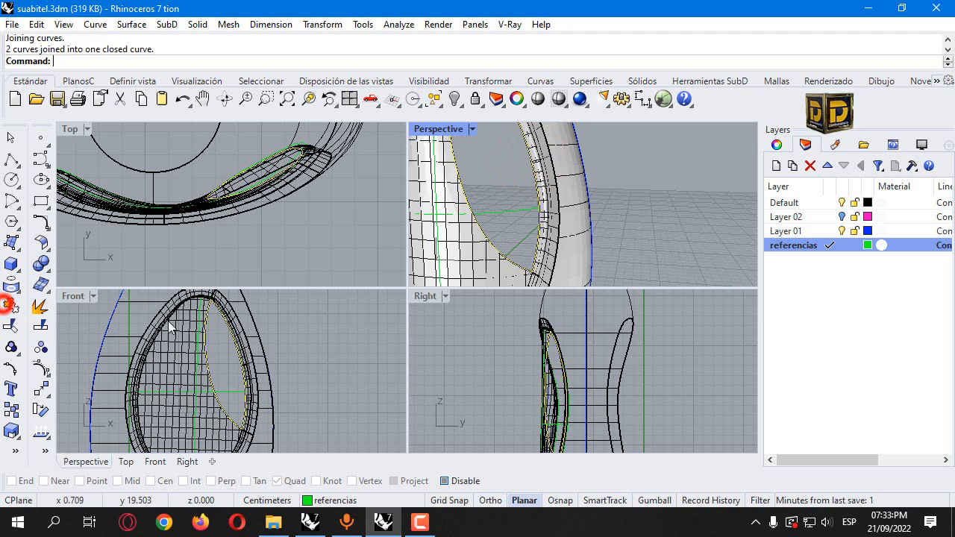
Offset the joined curve inward in the Front view, using ThroughPoint with a point inside the opening.
left_click(41, 222)
left_click(252, 222)
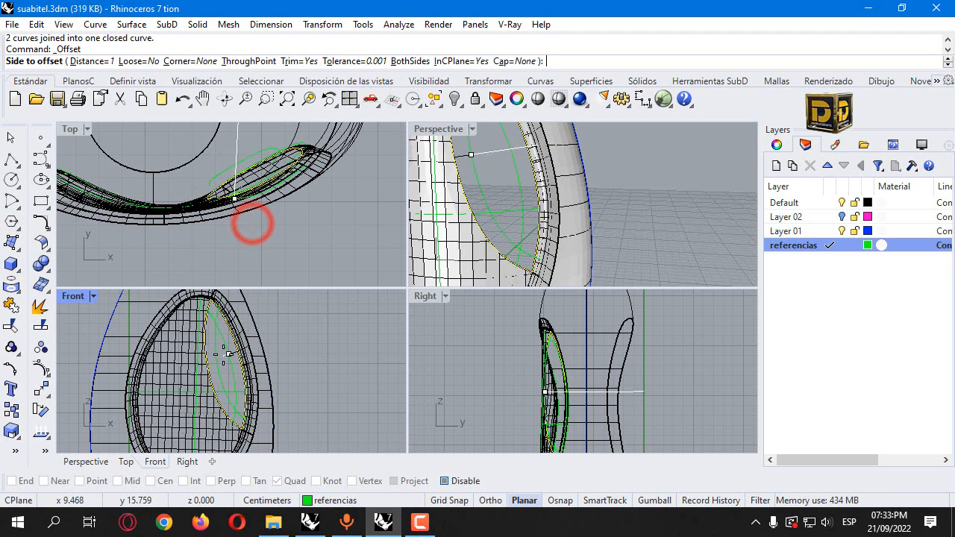
scroll(228, 354, "up", 3)
left_click(223, 63)
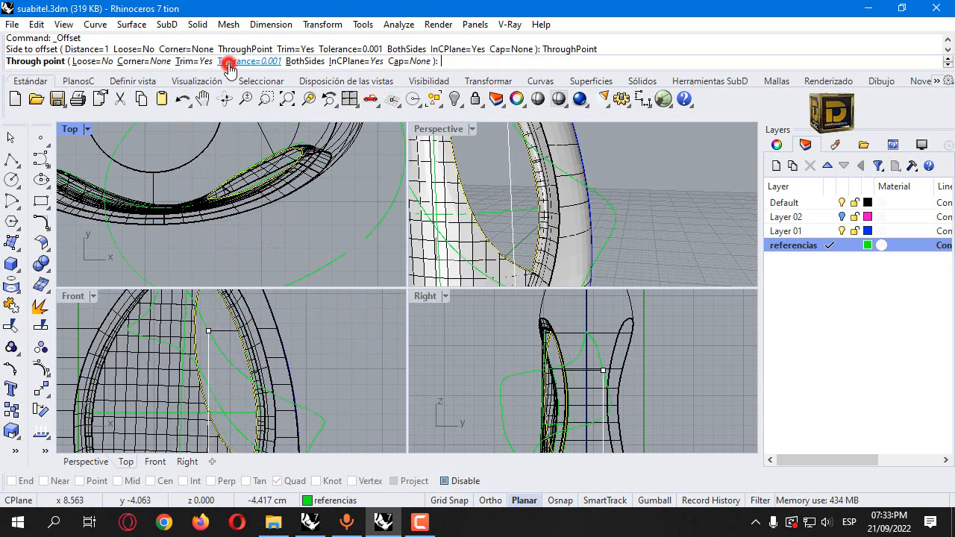
scroll(223, 330, "up", 2)
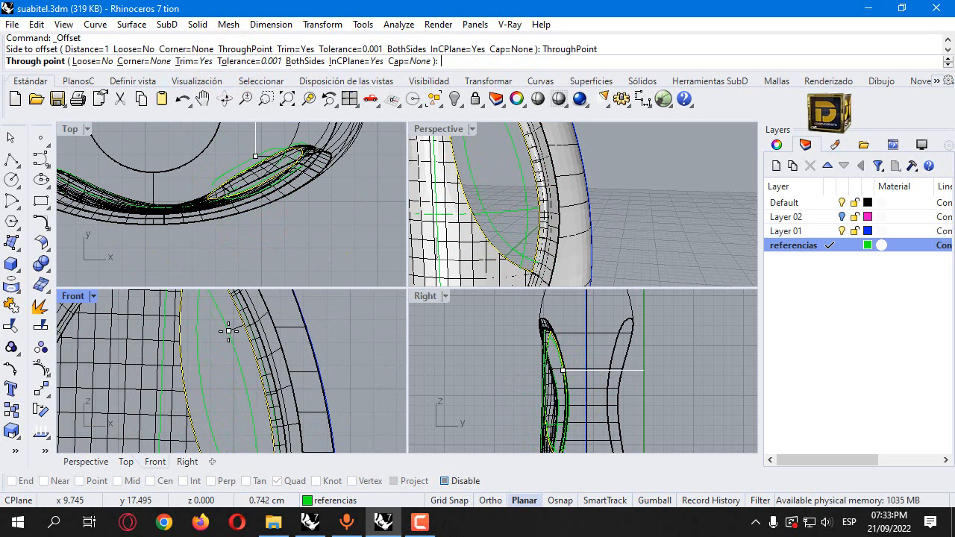
left_click(226, 331)
scroll(226, 351, "down", 2)
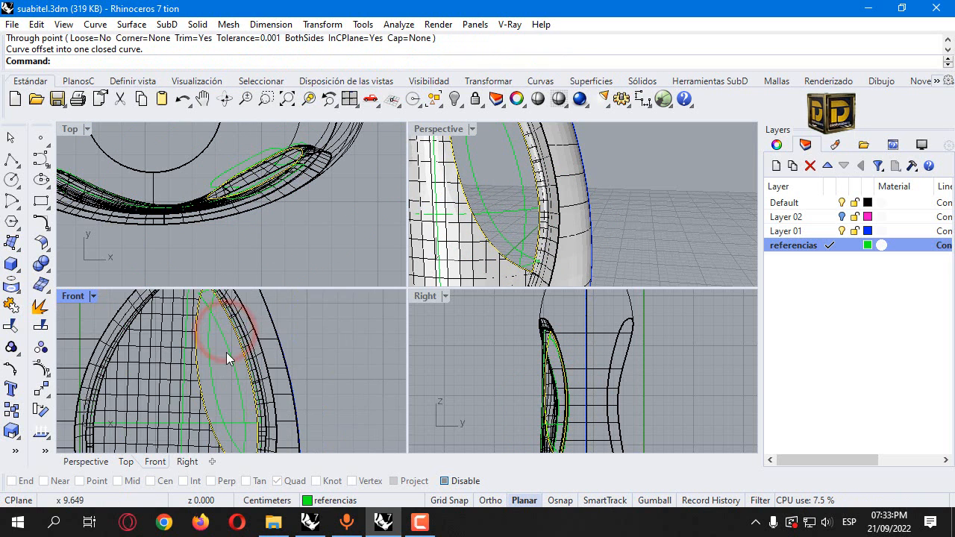
Isolate the inward offset curve in the maximized Front view, hiding the rest of the bottle model.
double_click(79, 296)
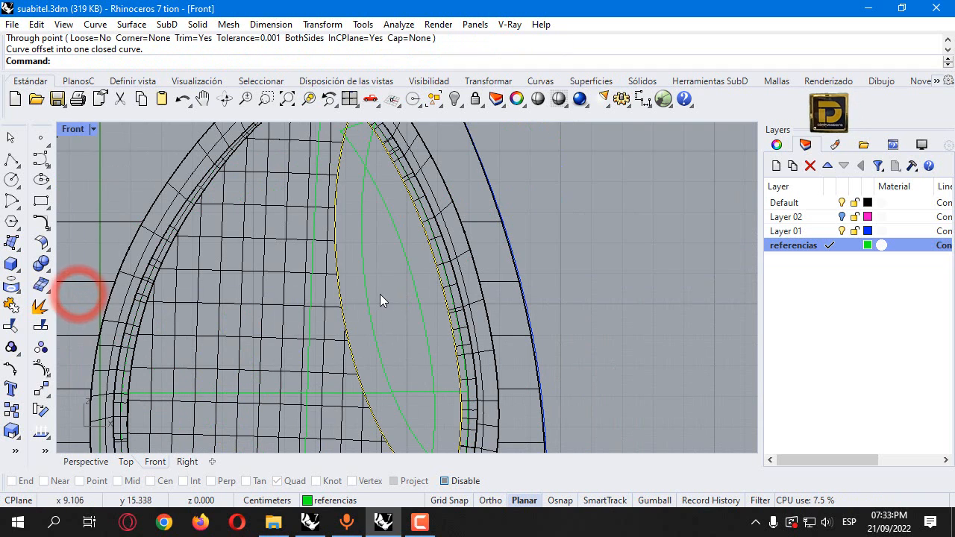
left_click(380, 294)
left_click(362, 219)
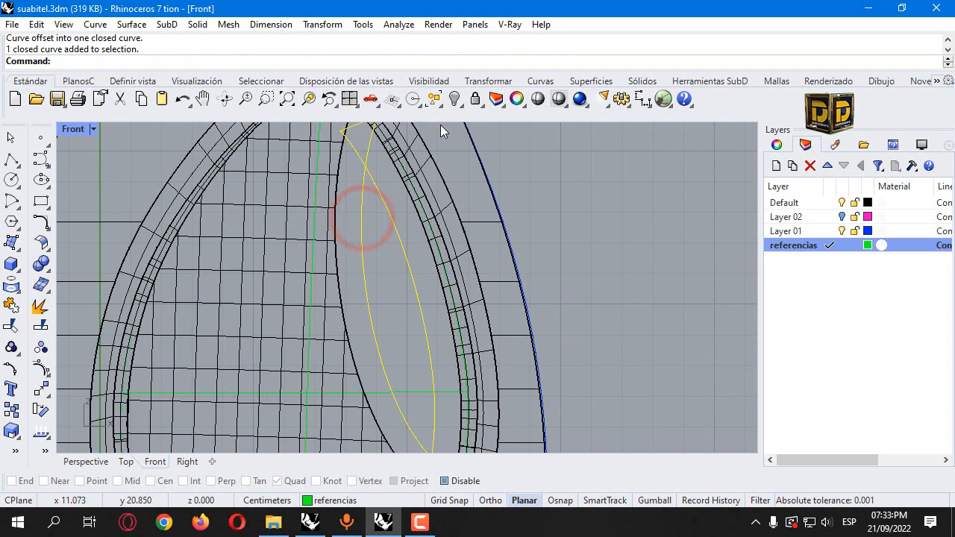
left_click(461, 111)
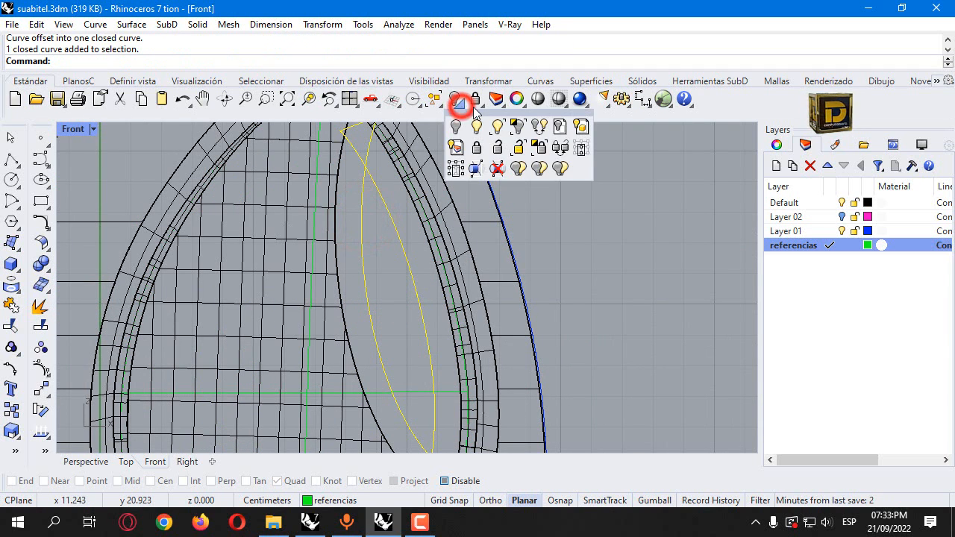
left_click(522, 126)
left_click(306, 212)
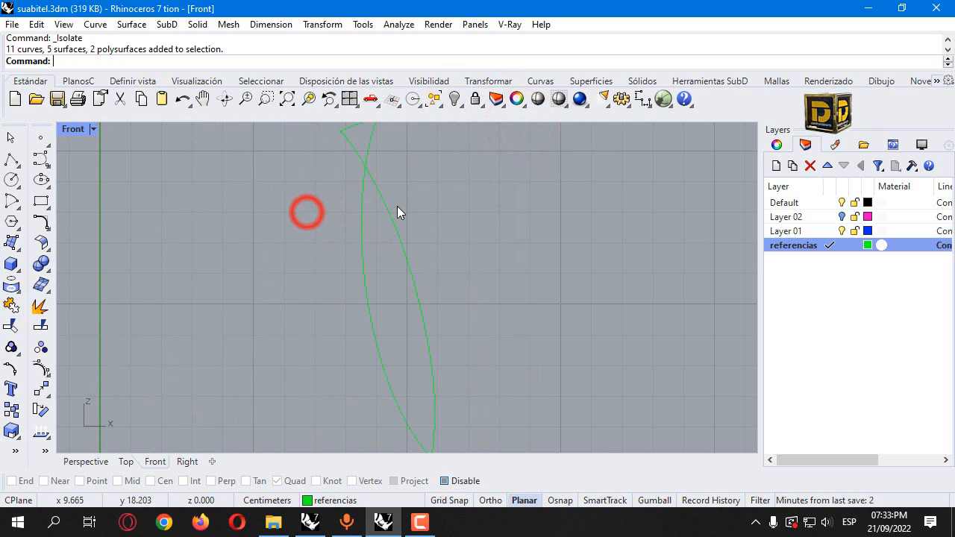
Explode the isolated offset curve into separate segments.
left_click(397, 207)
scroll(311, 235, "down", 3)
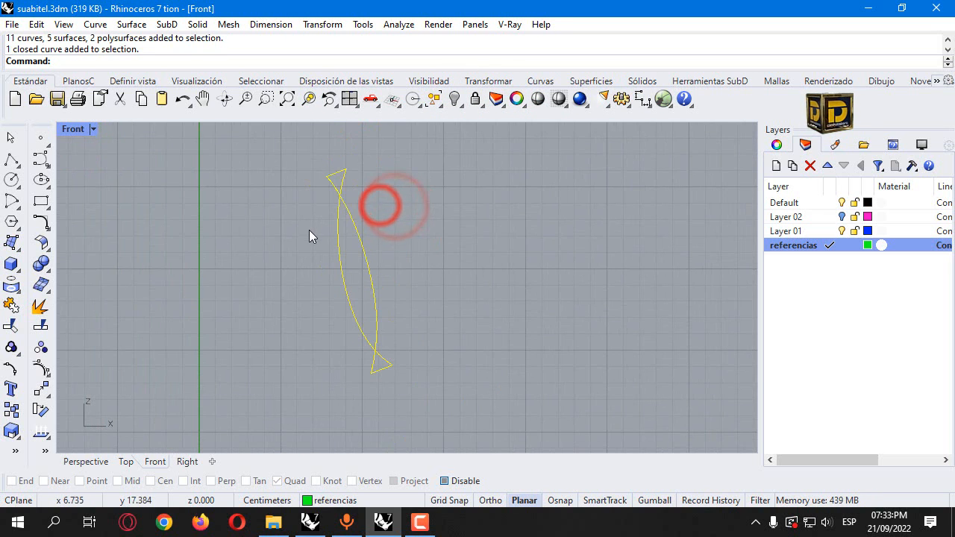
left_click(40, 309)
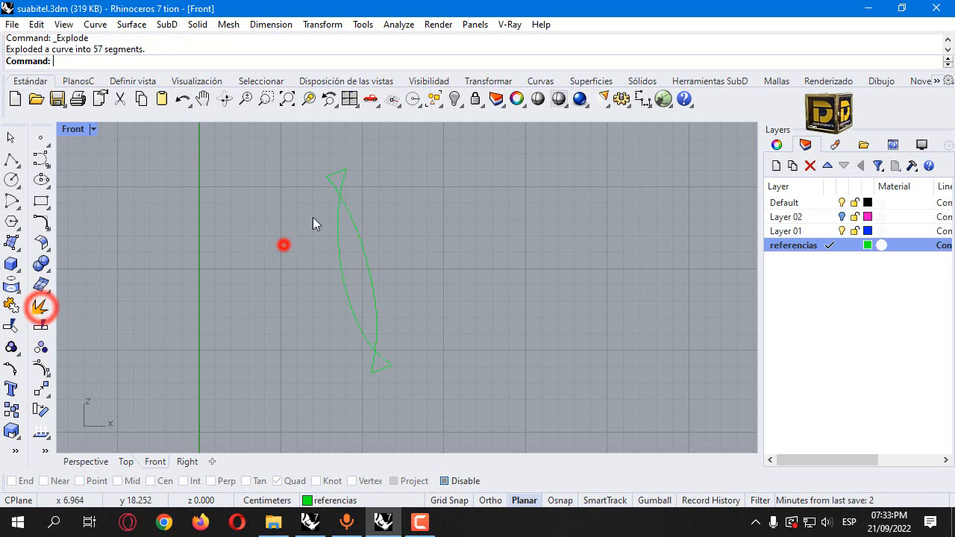
Delete the crossing overshoot segments at the upper and lower tips of the exploded offset curve.
left_click(339, 176)
key("Delete")
scroll(351, 178, "up", 3)
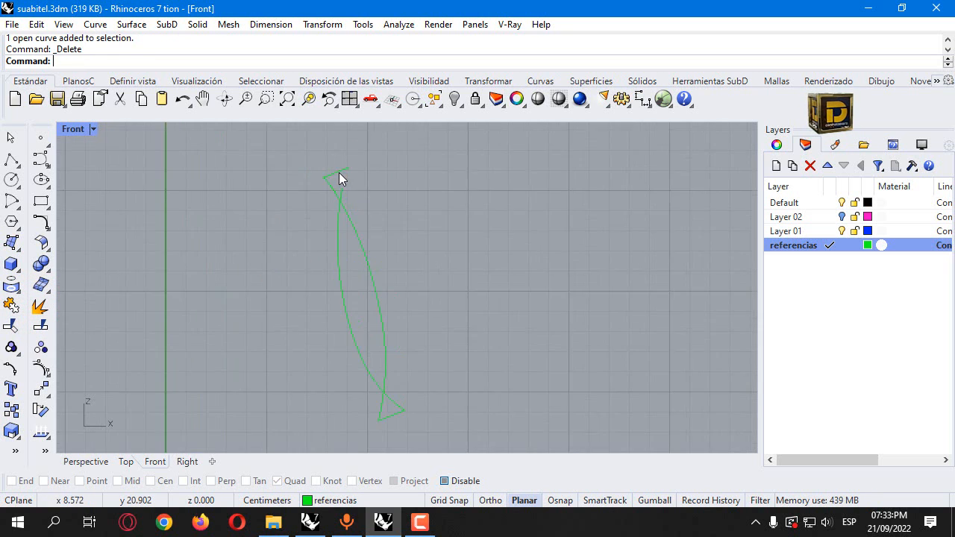
left_click_drag(310, 154, 369, 210)
left_click_drag(324, 179, 350, 216)
right_click_drag(350, 211, 344, 203)
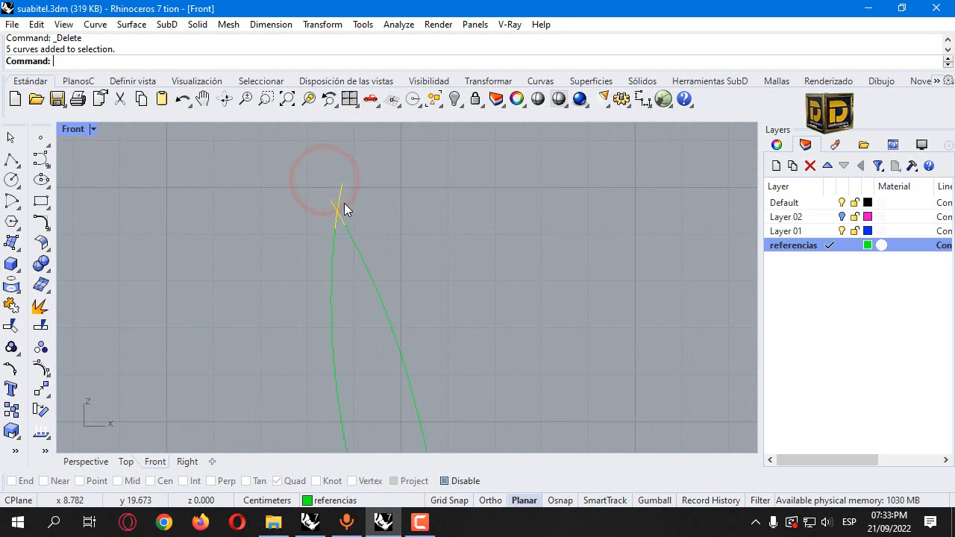
key("Delete")
scroll(367, 244, "down", 4)
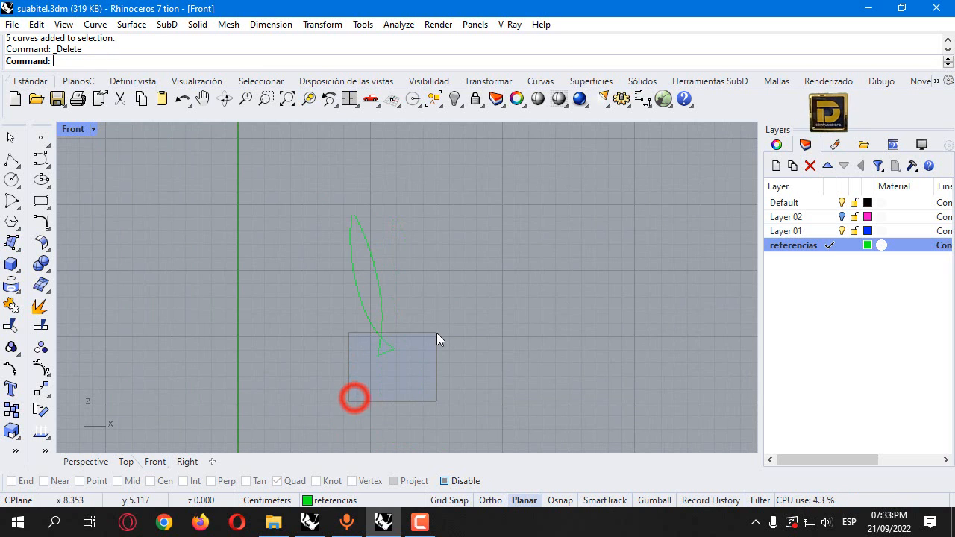
left_click_drag(437, 333, 436, 333)
key("Delete")
Project all remaining curve segments onto the Front construction plane with ProjectToCPlane, deleting the input objects.
scroll(384, 345, "up", 3)
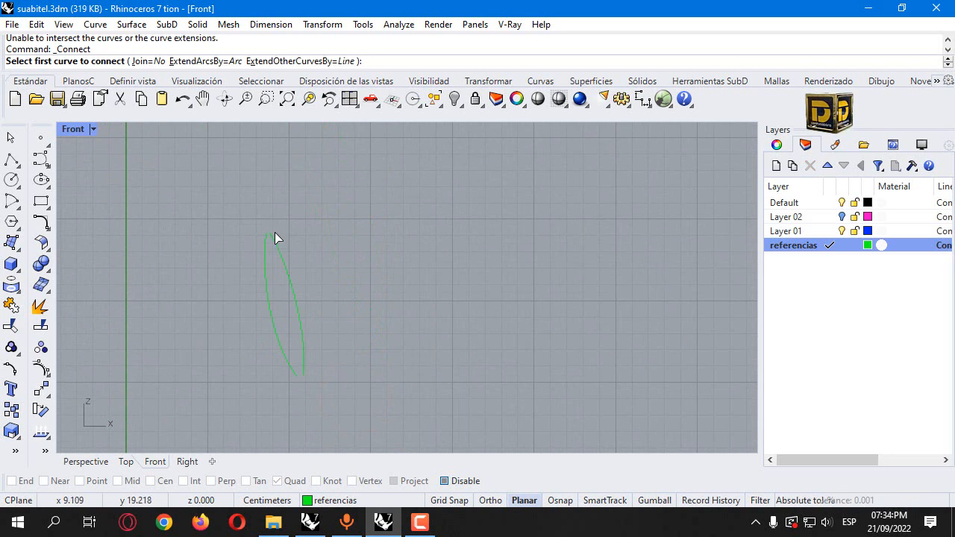
left_click_drag(220, 190, 332, 449)
key("Escape")
left_click_drag(228, 213, 364, 422)
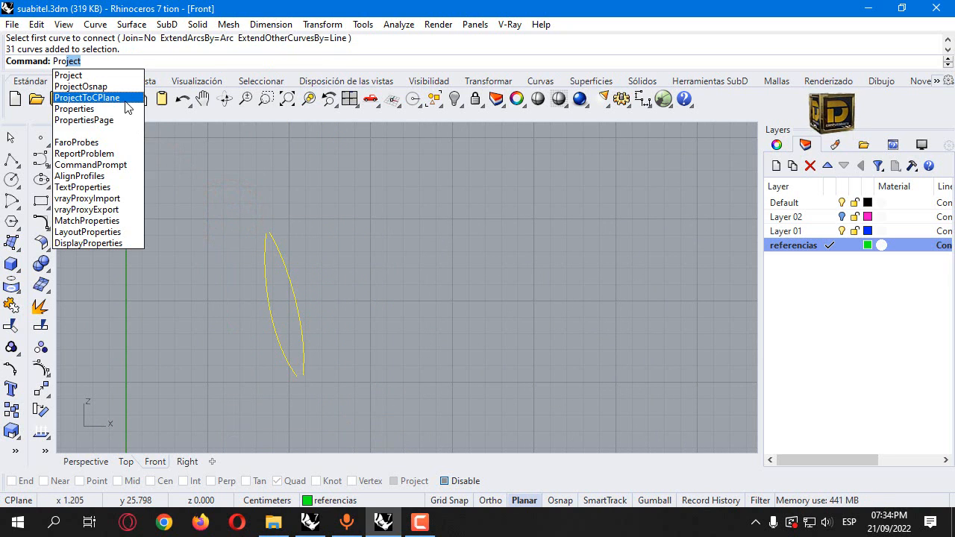
left_click(123, 100)
left_click(148, 60)
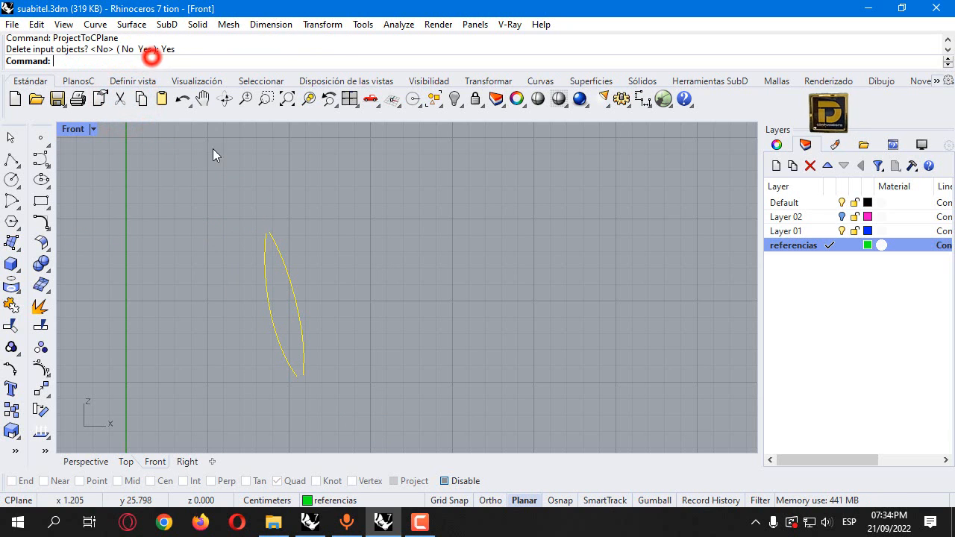
left_click(340, 252)
Connect the two open curve ends at the upper tip of the leaf shape.
left_click(41, 222)
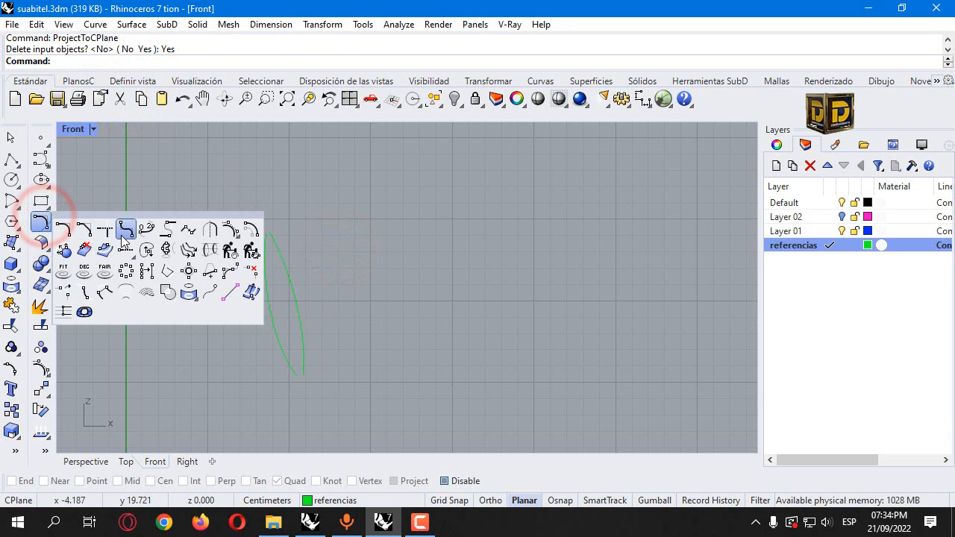
left_click(125, 233)
scroll(261, 232, "up", 3)
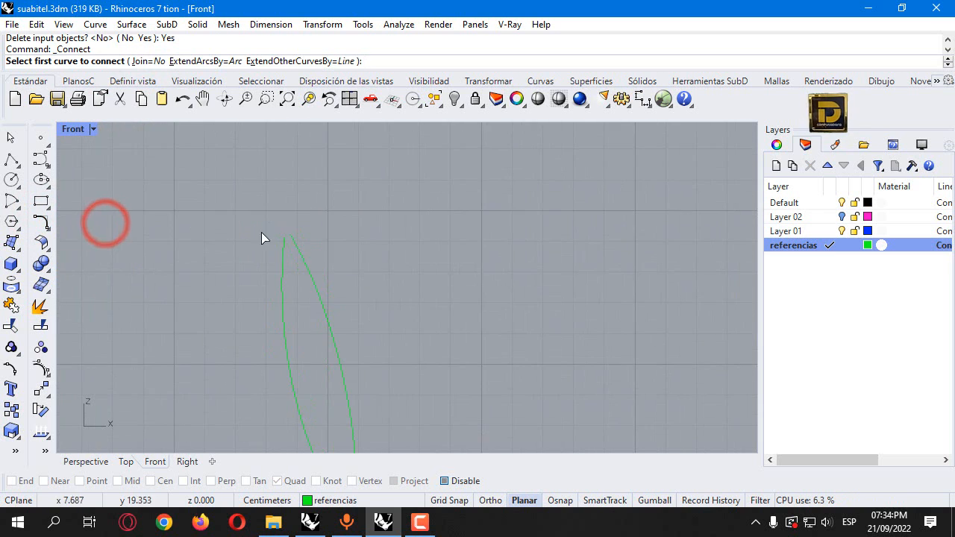
scroll(270, 234, "up", 3)
left_click(282, 235)
left_click(294, 231)
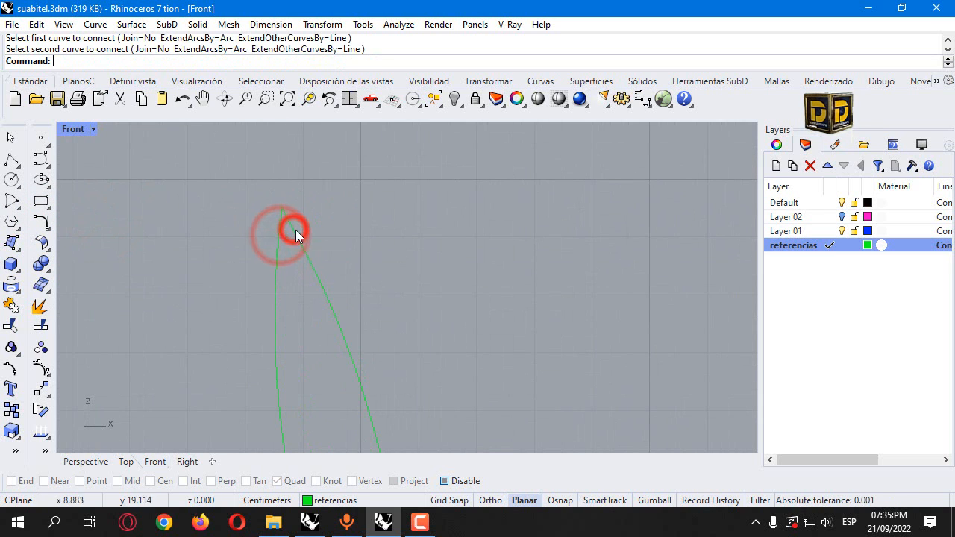
Connect the two open curve ends at the lower tip of the leaf shape.
scroll(296, 230, "down", 3)
key("Return")
scroll(325, 370, "up", 3)
left_click(298, 359)
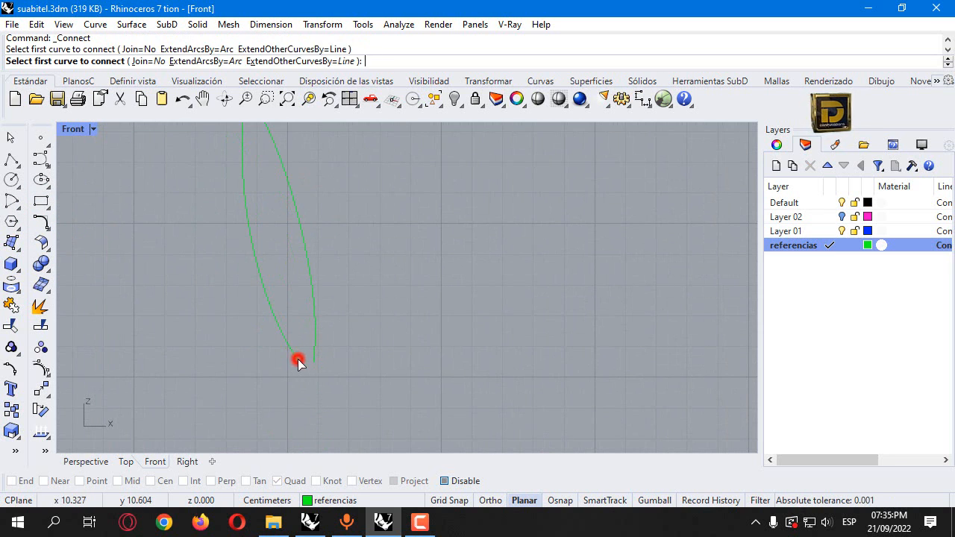
left_click(317, 358)
right_click(326, 361)
scroll(331, 395, "down", 8)
left_click_drag(261, 255, 442, 505)
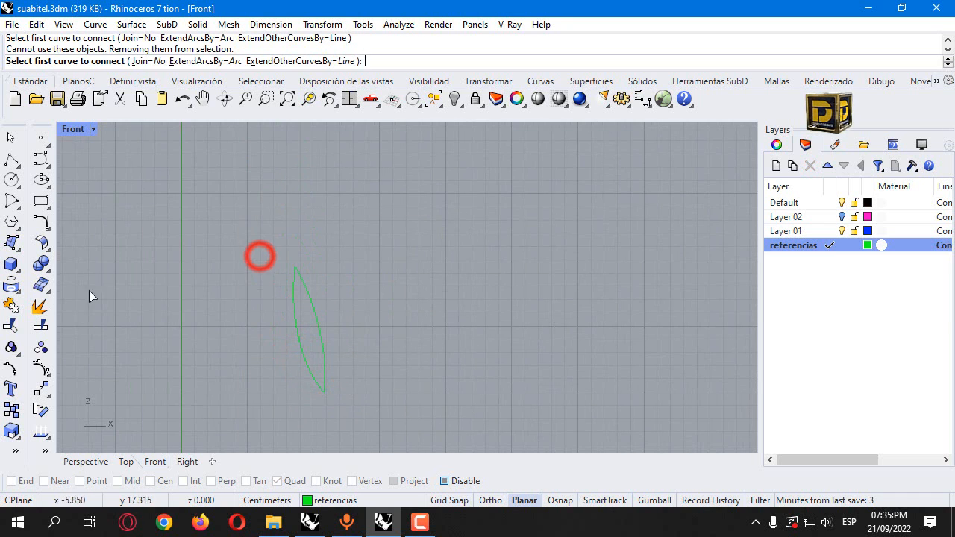
key("Escape")
Join all the leaf-shaped segments into one curve and show the hidden bottle objects again.
left_click_drag(220, 213, 375, 485)
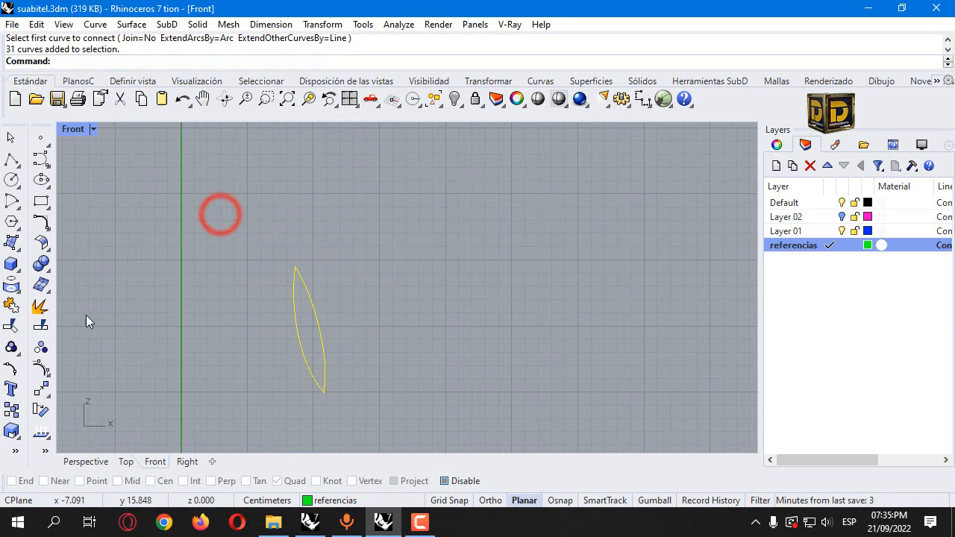
left_click(11, 305)
right_click(452, 99)
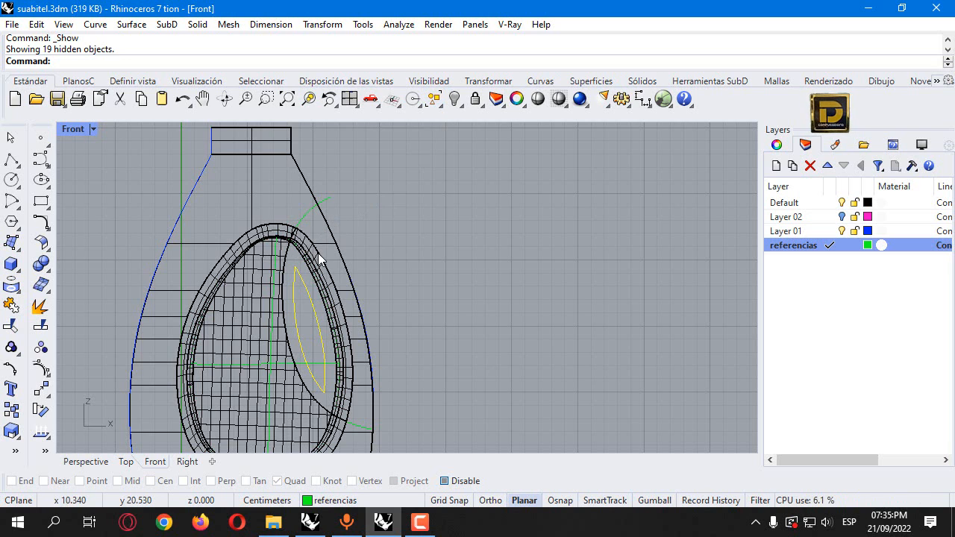
Enlarge the leaf curve with Scale 2-D from its centre in the Front view until it nearly spans the panel opening.
left_click(322, 24)
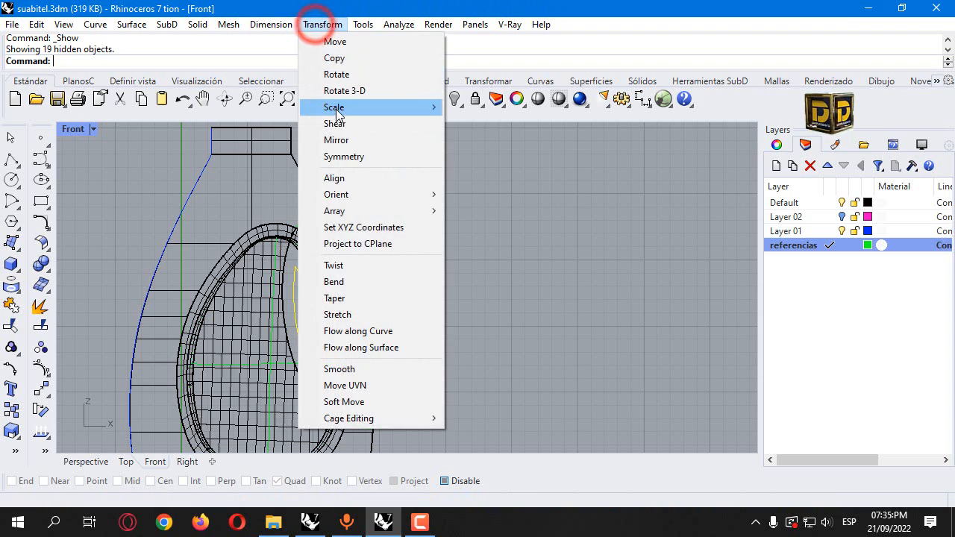
mouse_move(433, 107)
left_click(490, 126)
scroll(307, 328, "up", 3)
left_click(306, 328)
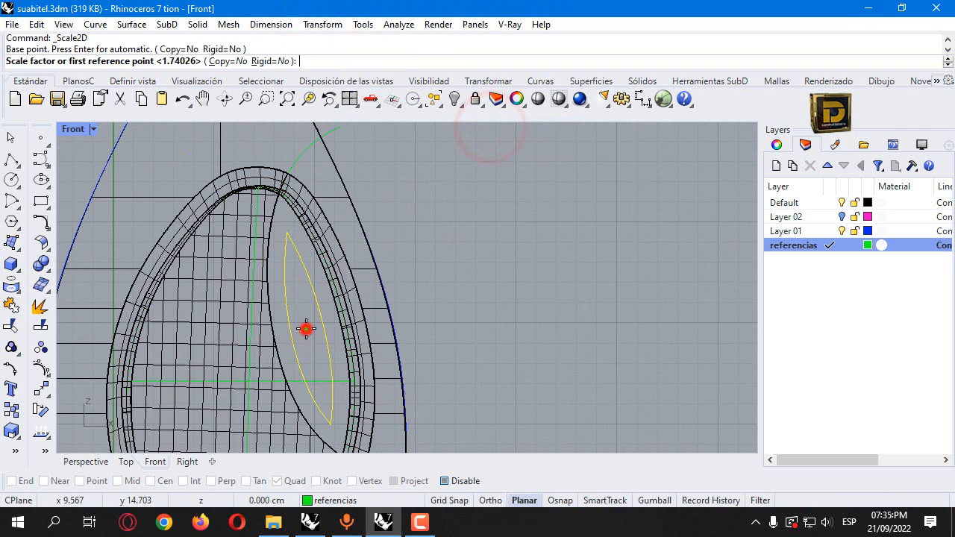
left_click(429, 302)
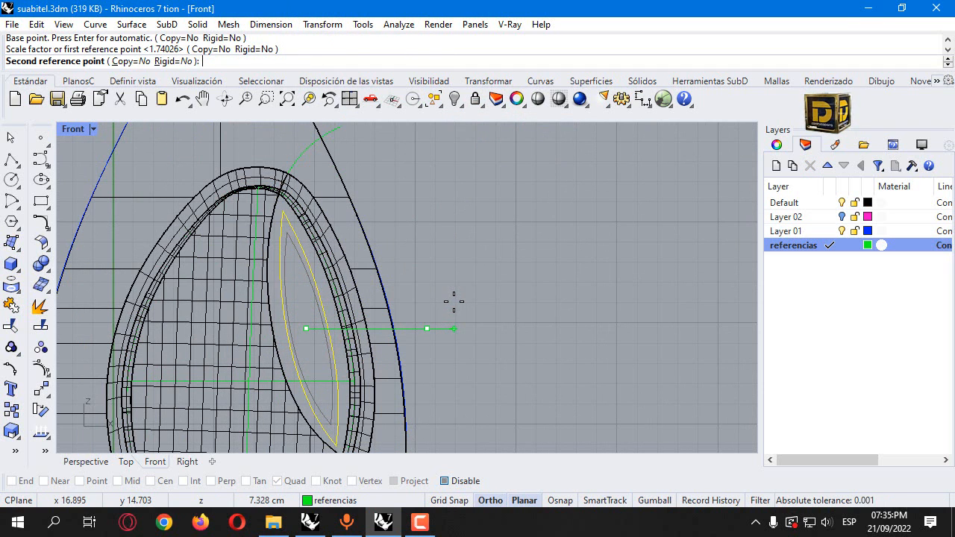
left_click(464, 301)
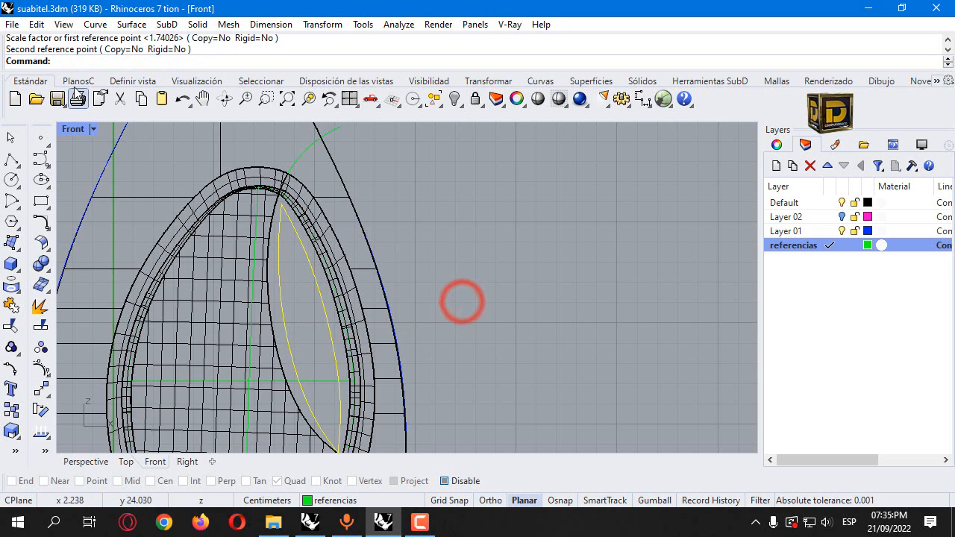
Return to the four-view layout and move the leaf curve horizontally in the Right view to the bottle's front panel opening.
double_click(78, 129)
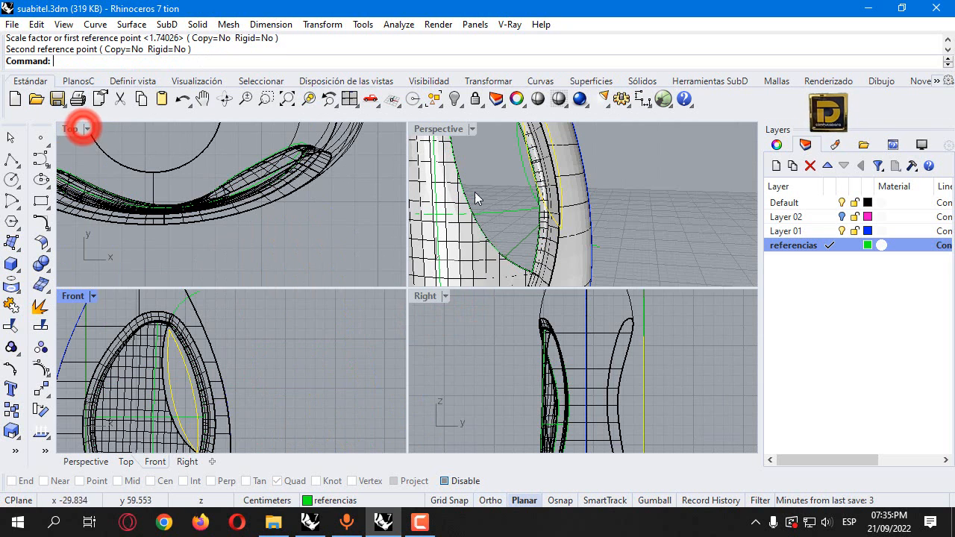
left_click(565, 354)
scroll(600, 352, "up", 2)
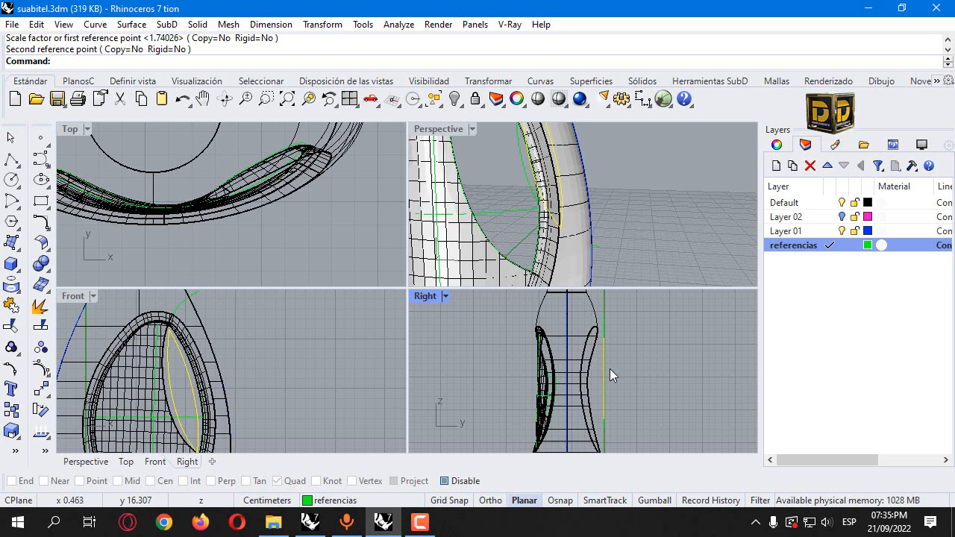
left_click_drag(602, 360, 543, 363, "shift")
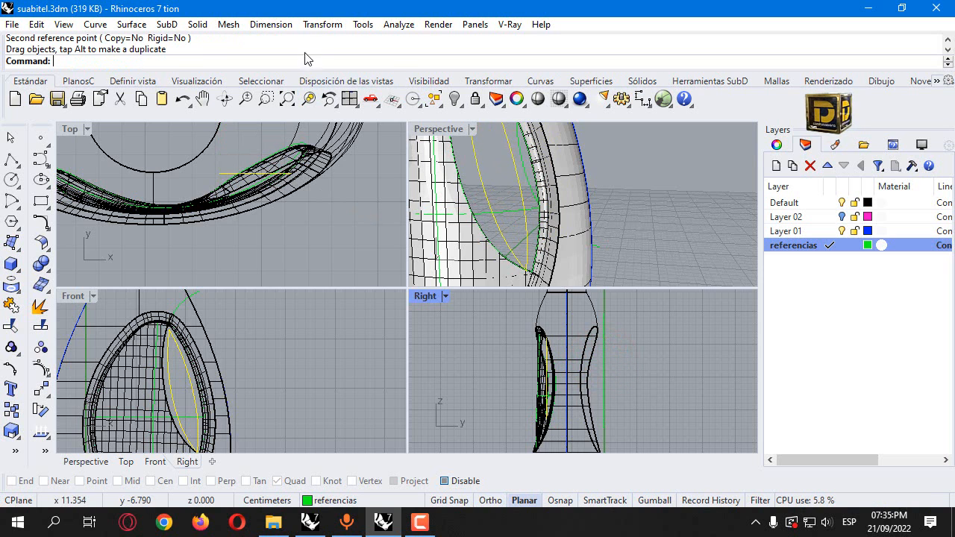
Rotate the leaf curve about 23 degrees in the Top view around its inner end to follow the slope of the opening.
left_click(322, 24)
left_click(333, 70)
left_click(226, 168)
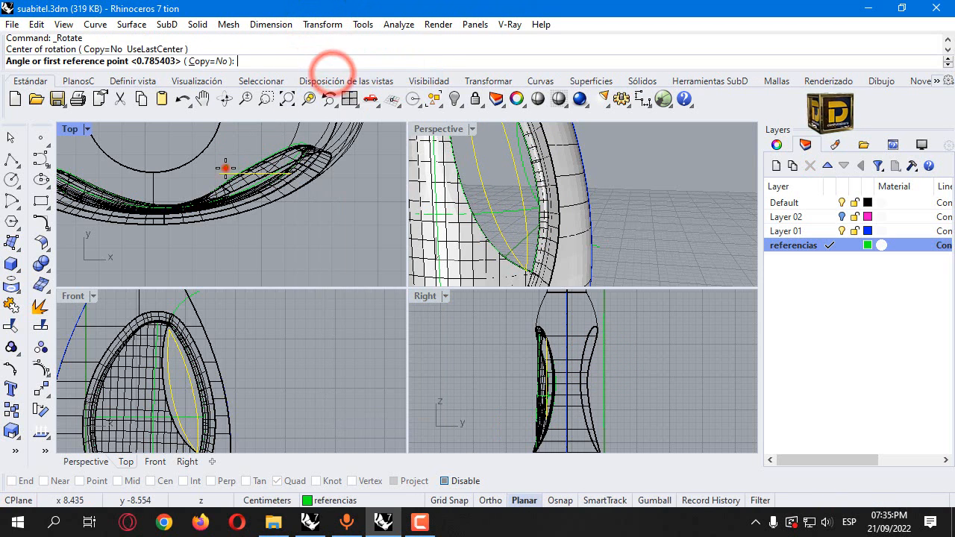
left_click(292, 174)
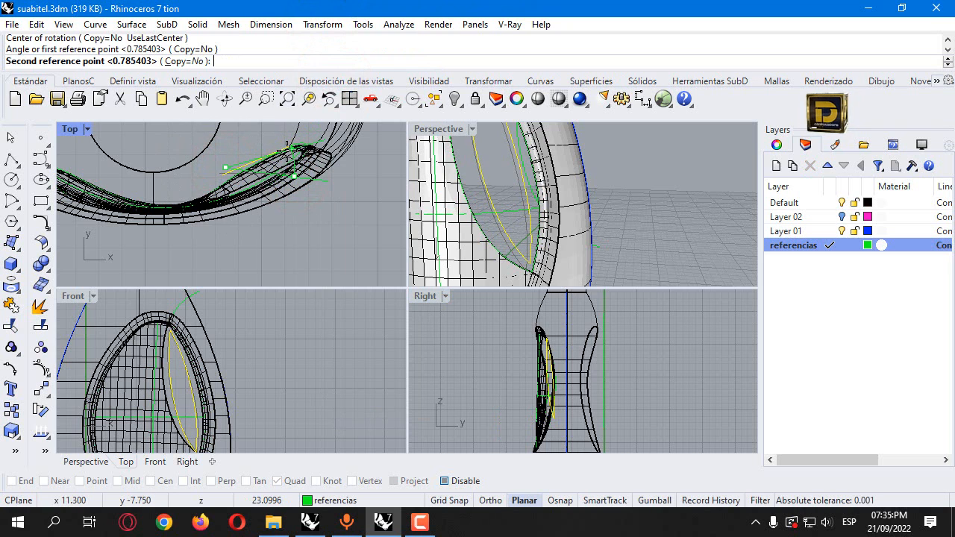
left_click(285, 148)
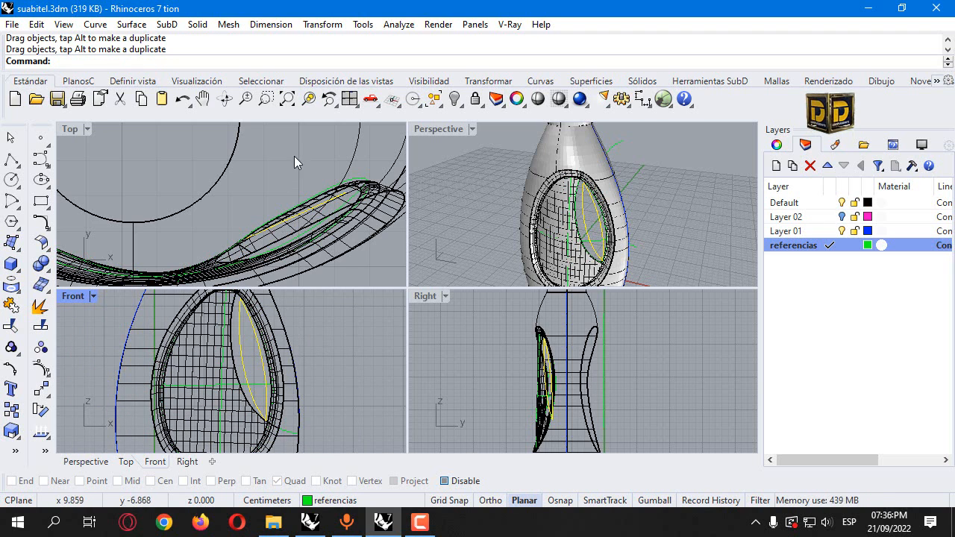
left_click(322, 24)
mouse_move(334, 107)
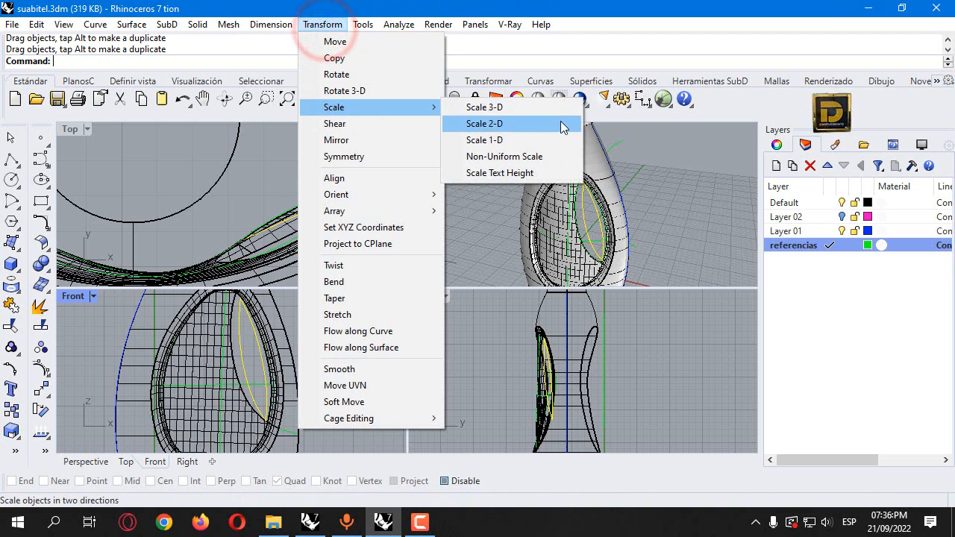
left_click(530, 142)
scroll(251, 349, "up", 3)
left_click(251, 358)
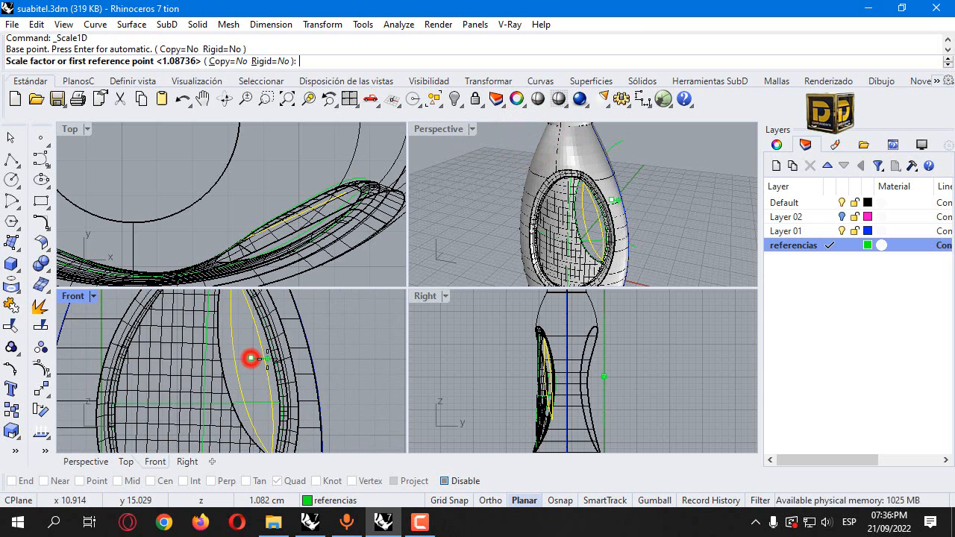
left_click(267, 359)
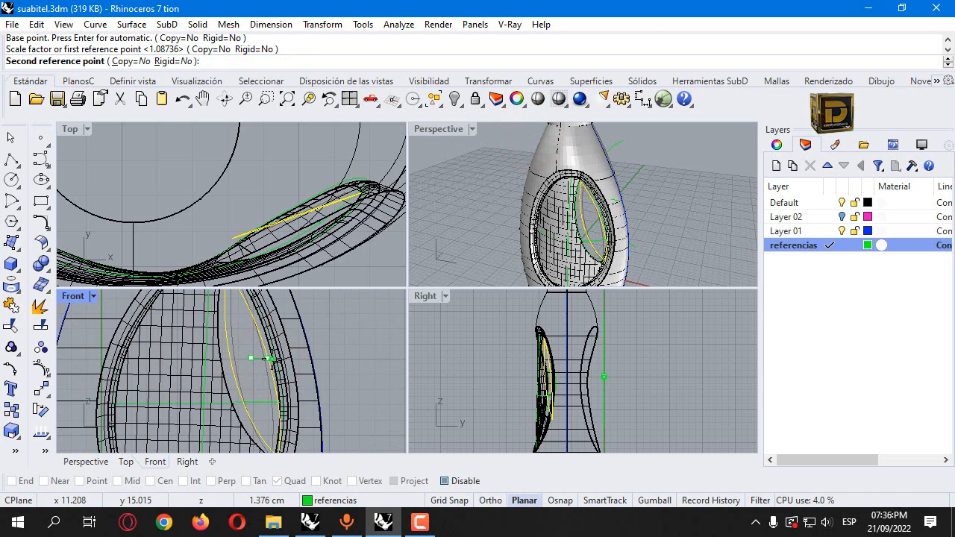
key("Escape")
Widen the leaf curve with Scale 1-D in the Front view, from a base point near its inner edge toward the panel's rim.
right_click(264, 359)
left_click(241, 364)
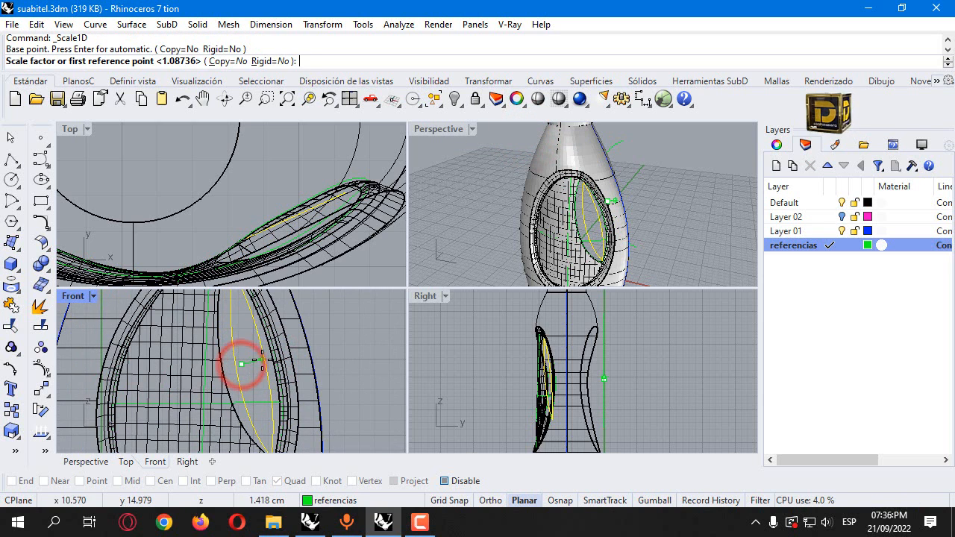
left_click(262, 359)
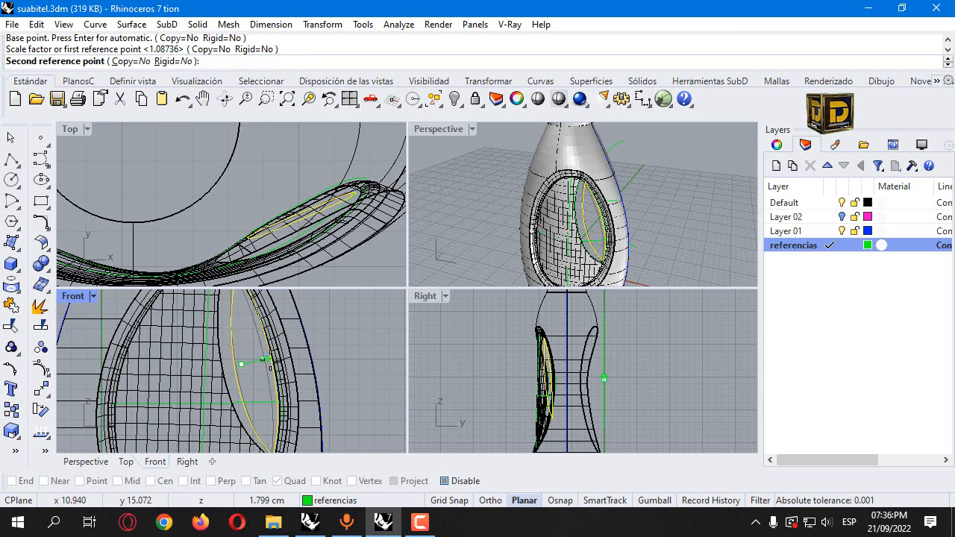
left_click(270, 359)
Rotate the leaf curve in the Front view and scale it toward its upper tip to follow the panel opening's outline.
left_click(326, 27)
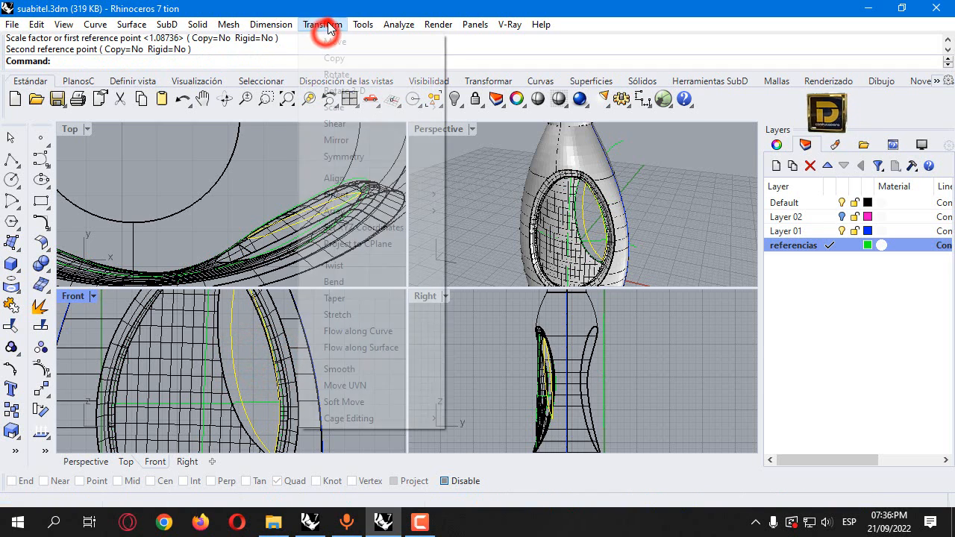
left_click(337, 74)
left_click(437, 184)
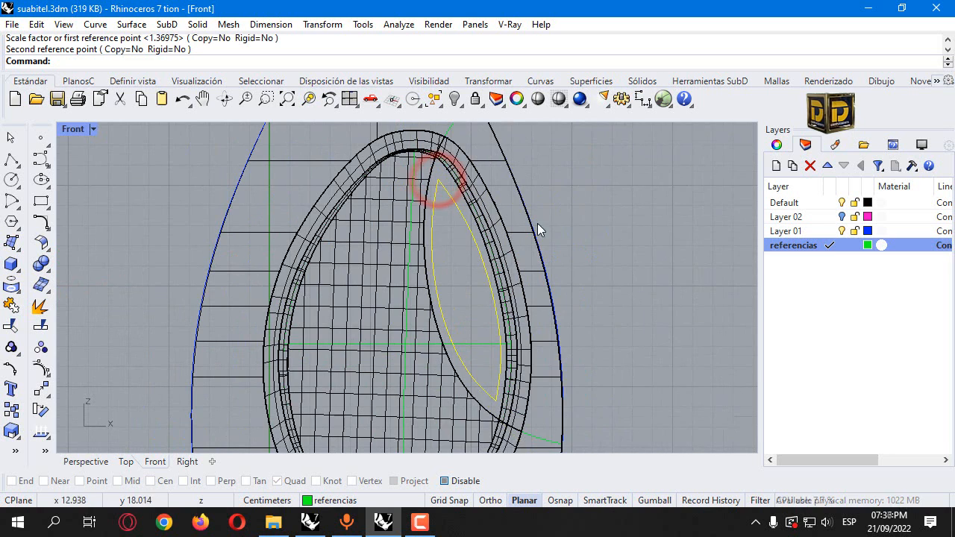
left_click(601, 211)
Draw a straight polyline in the Perspective view from the leaf curve's upper tip to the panel opening's upper corner, using End snaps.
scroll(455, 248, "down", 6)
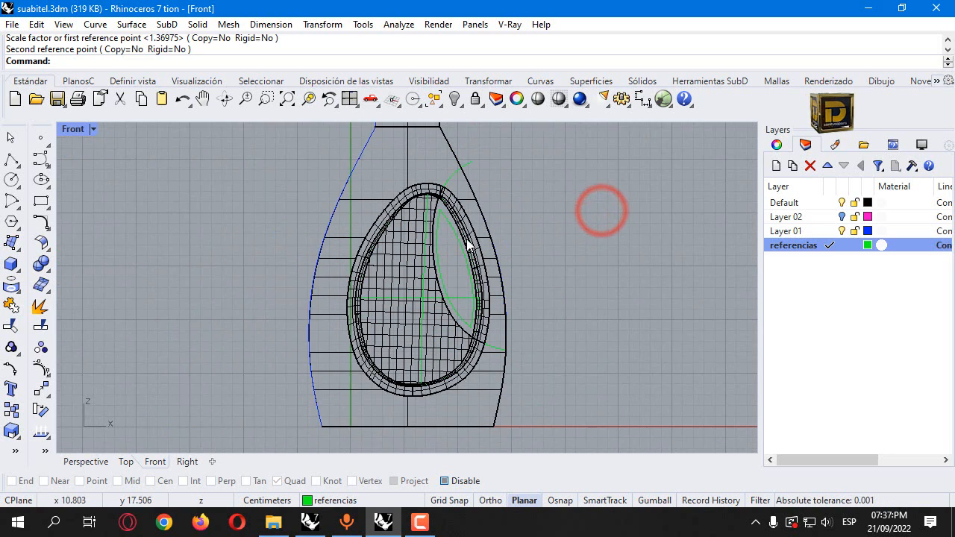
right_click_drag(470, 243, 421, 255)
left_click(393, 237)
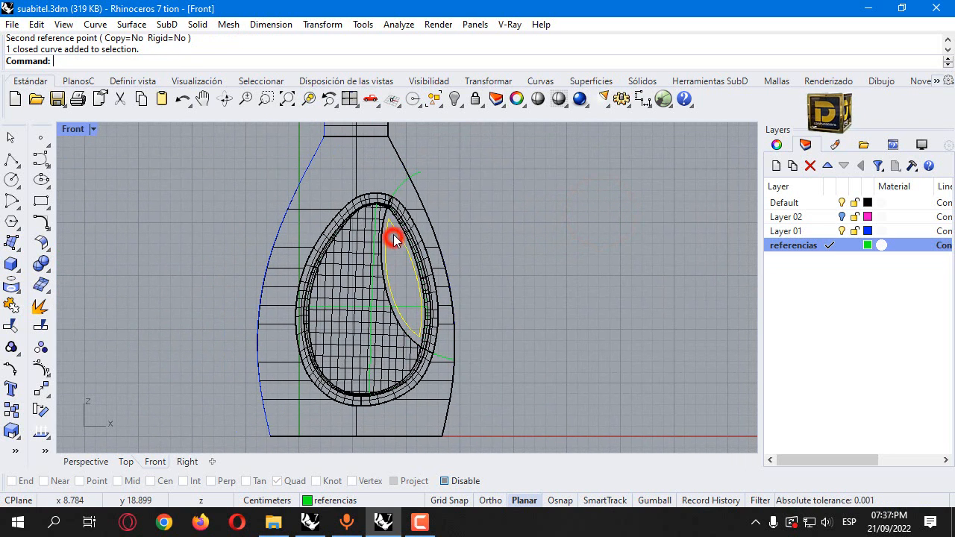
double_click(74, 128)
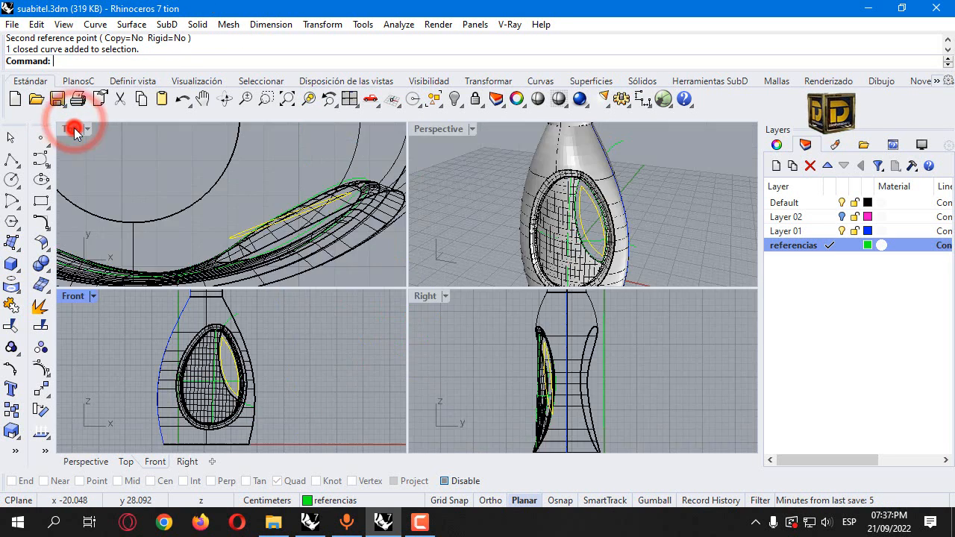
right_click_drag(612, 187, 526, 202)
left_click(11, 159)
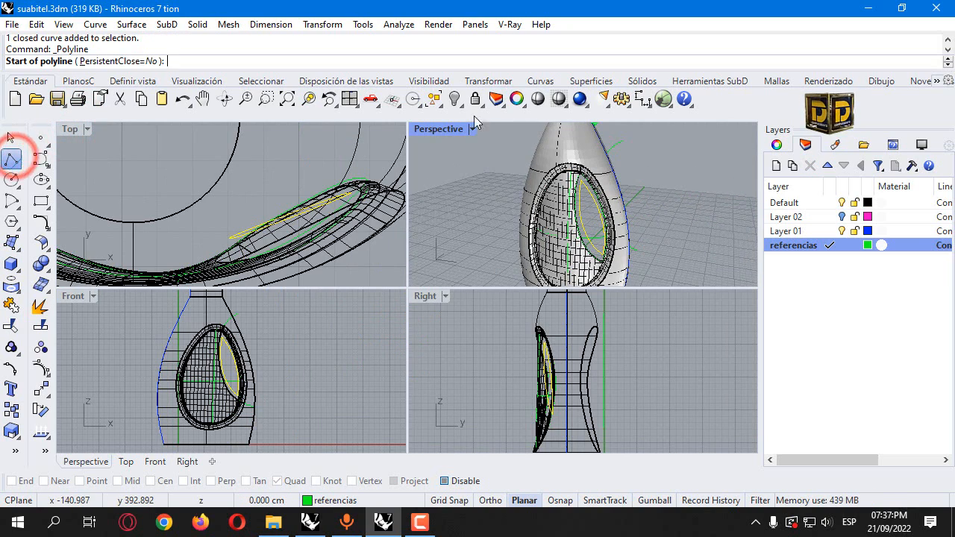
double_click(439, 130)
scroll(373, 217, "up", 4)
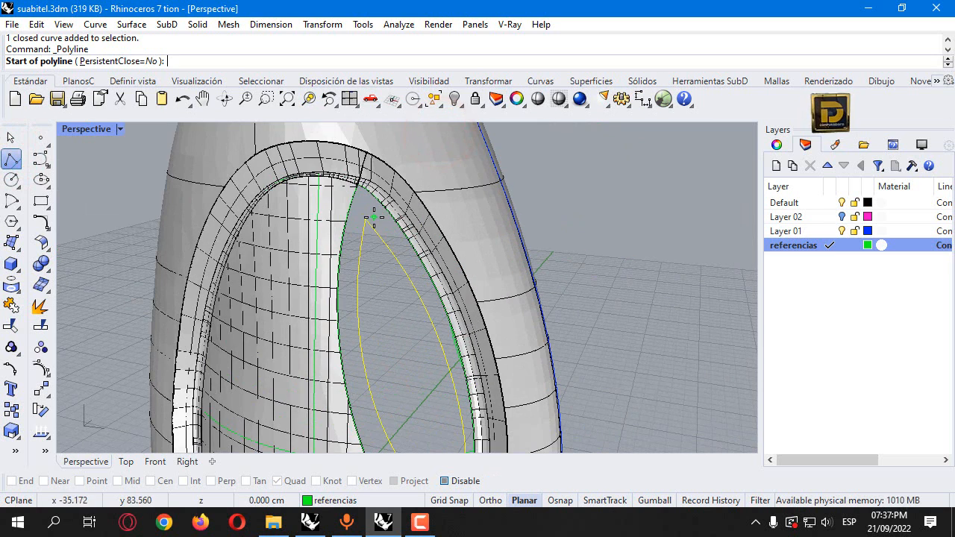
left_click(468, 482)
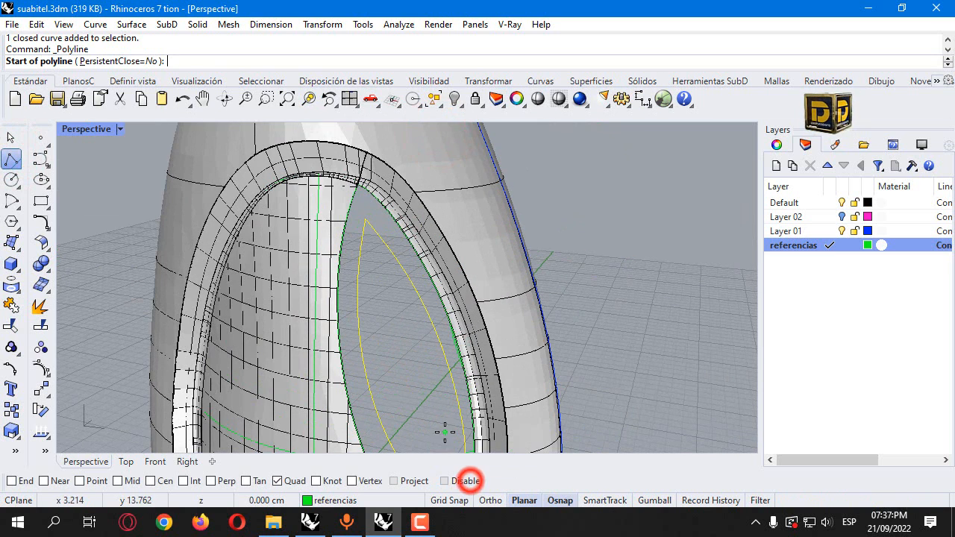
left_click(453, 484)
left_click(452, 483)
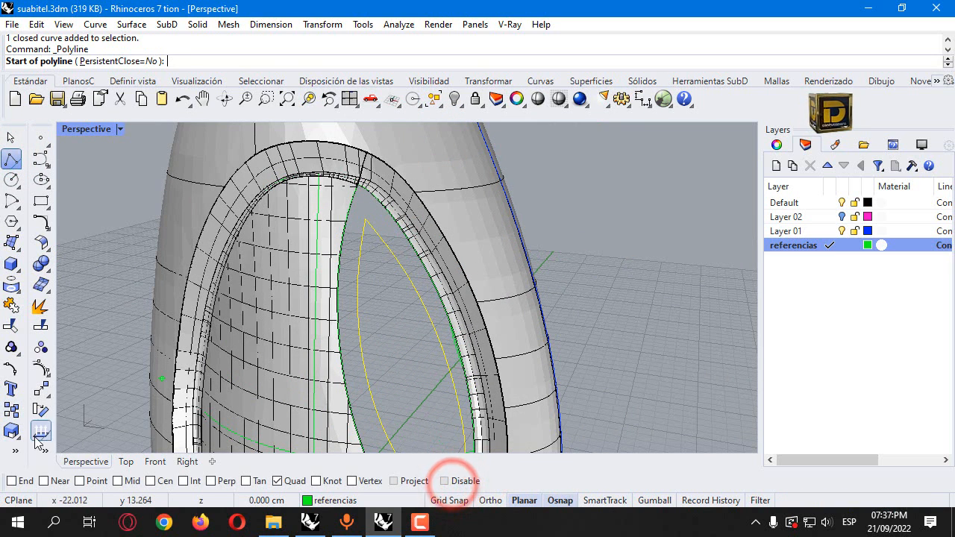
left_click(364, 222)
left_click(361, 191)
key("Return")
Sweep the short connecting line along two rails, the panel opening's edge and the leaf curve, to form the inset band.
left_click(386, 282)
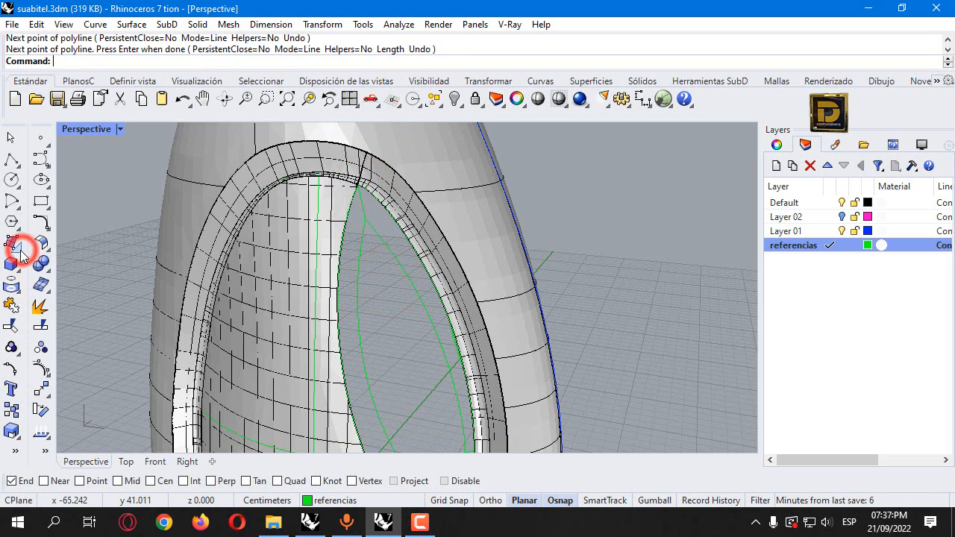
left_click(21, 254)
left_click(53, 332)
left_click(390, 217)
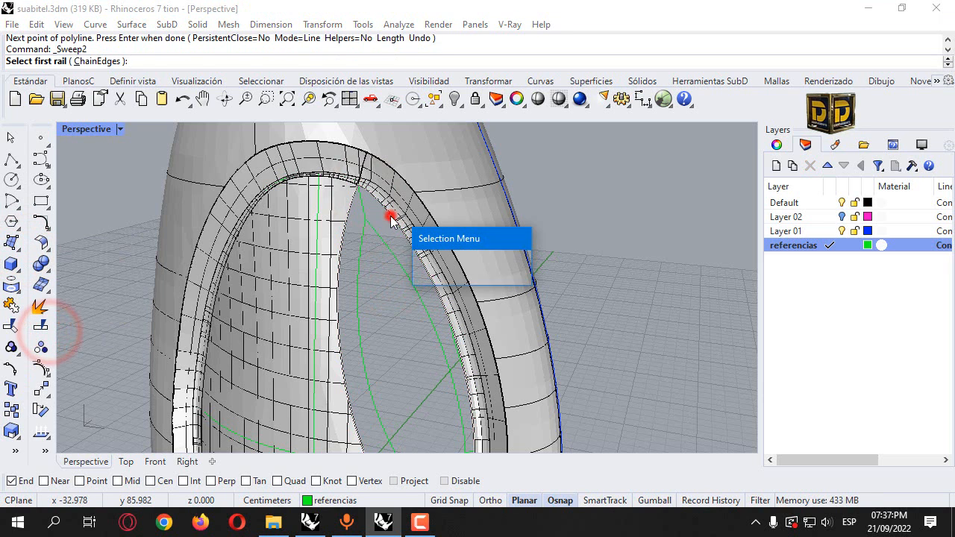
left_click(422, 254)
left_click(395, 249)
left_click(360, 199)
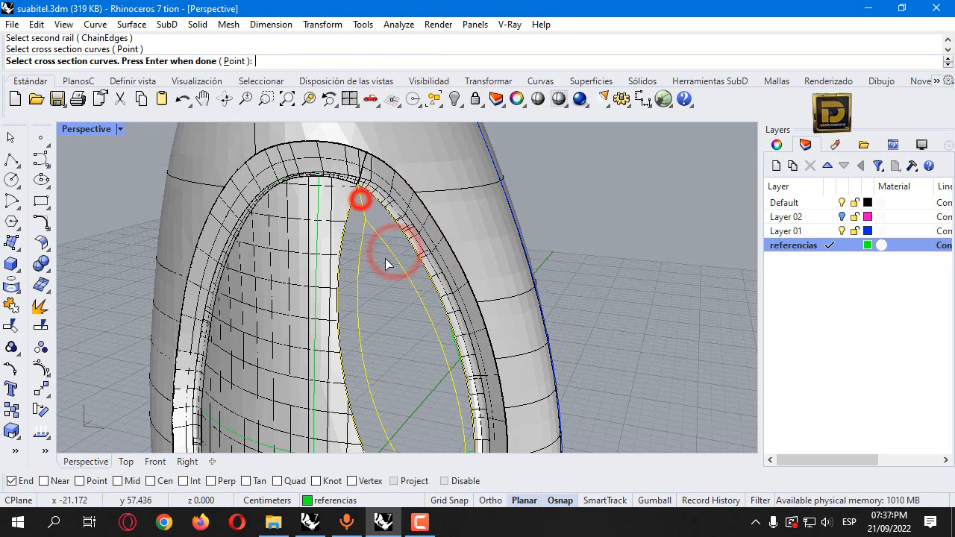
key("Return")
key("Return")
Move the swept inset band to the Default layer.
left_click(396, 234)
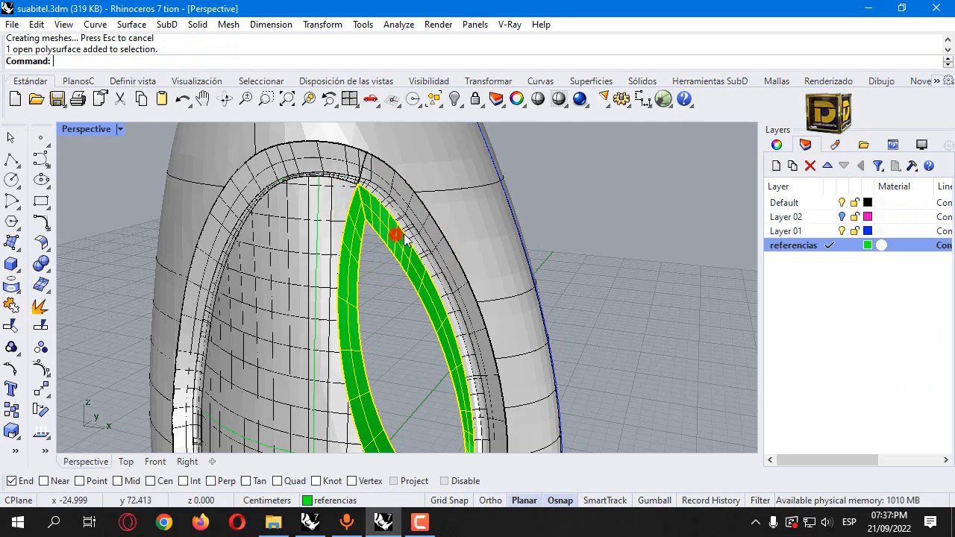
left_click(783, 202)
right_click(791, 202)
left_click(829, 440)
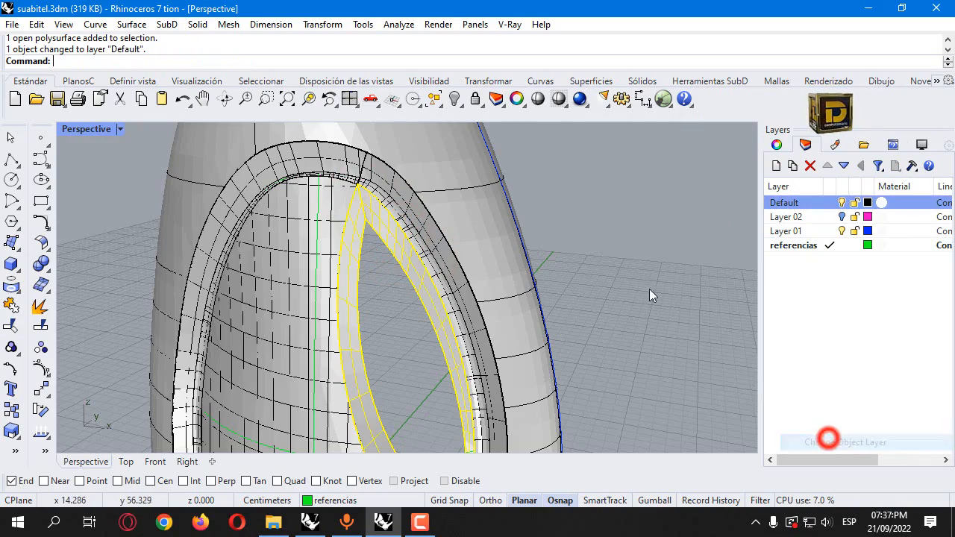
left_click(611, 215)
Hide the open reference curve that crosses the leaf-shaped opening.
right_click_drag(623, 190, 557, 193)
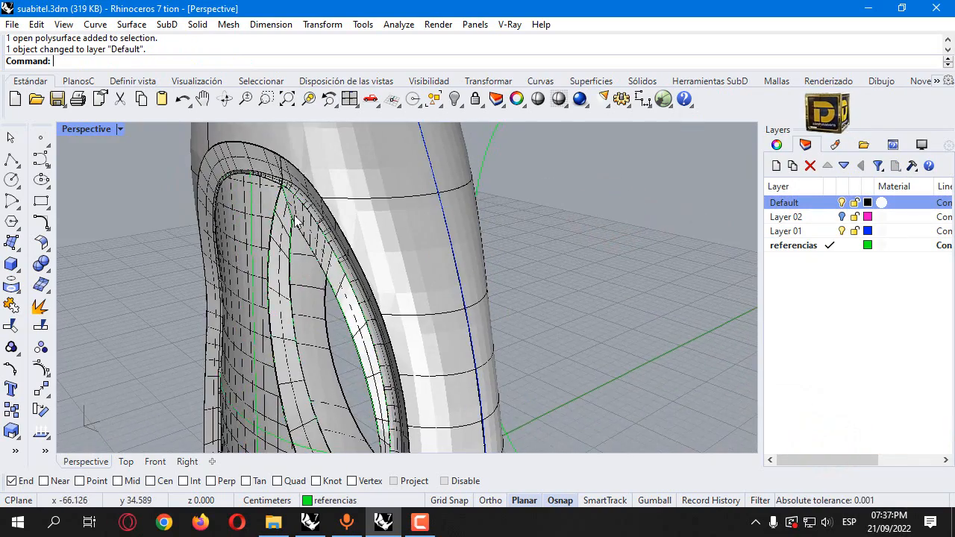
right_click_drag(295, 222, 405, 198)
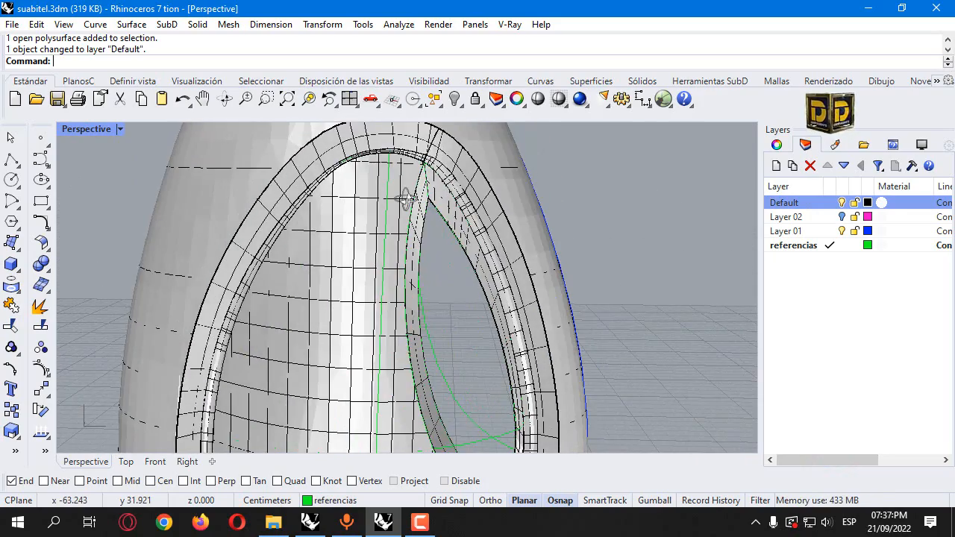
left_click(428, 342)
left_click(428, 341)
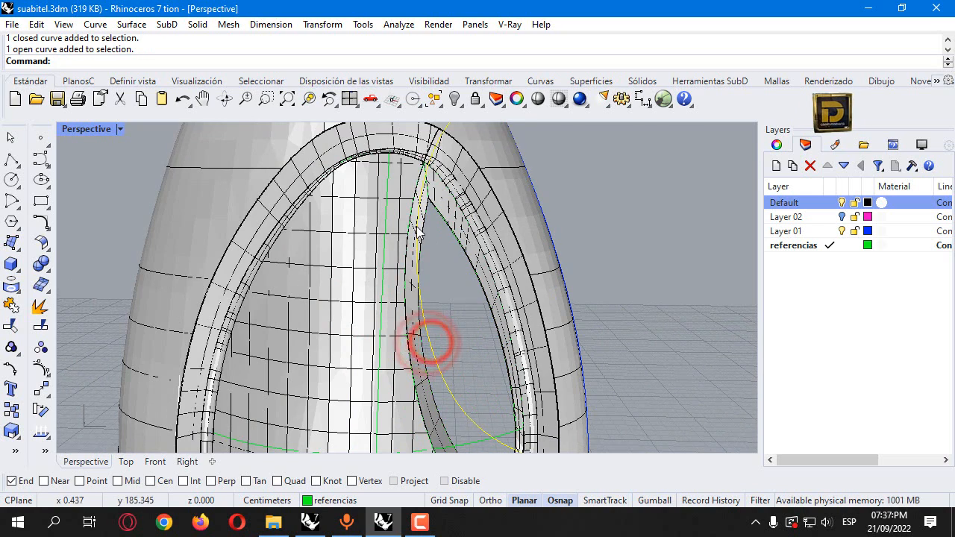
scroll(458, 226, "down", 5)
right_click_drag(458, 225, 439, 225)
left_click(461, 103)
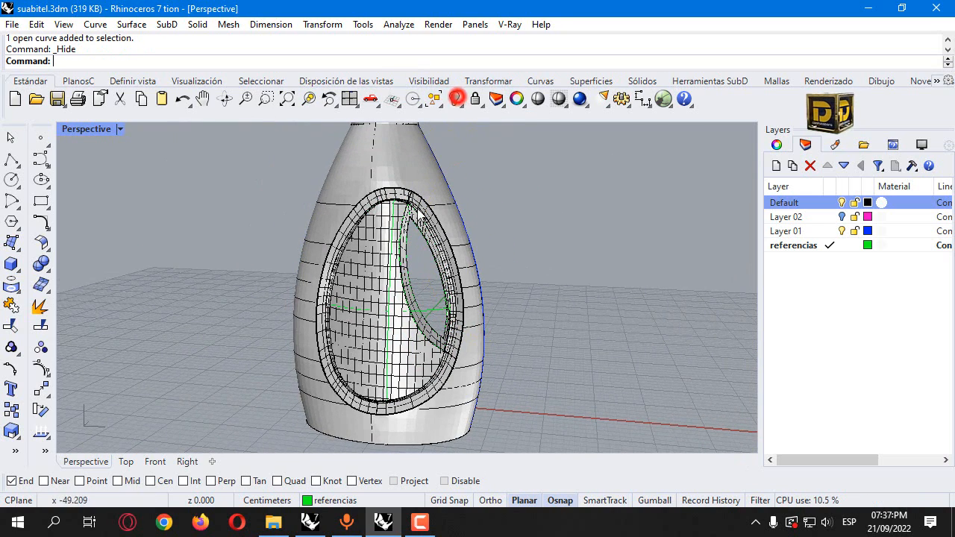
Draw a narrow closed degree-3 control-point curve inside the leaf opening in the Front view, ending it on its start point with End snap.
left_click(416, 282)
left_click(416, 275)
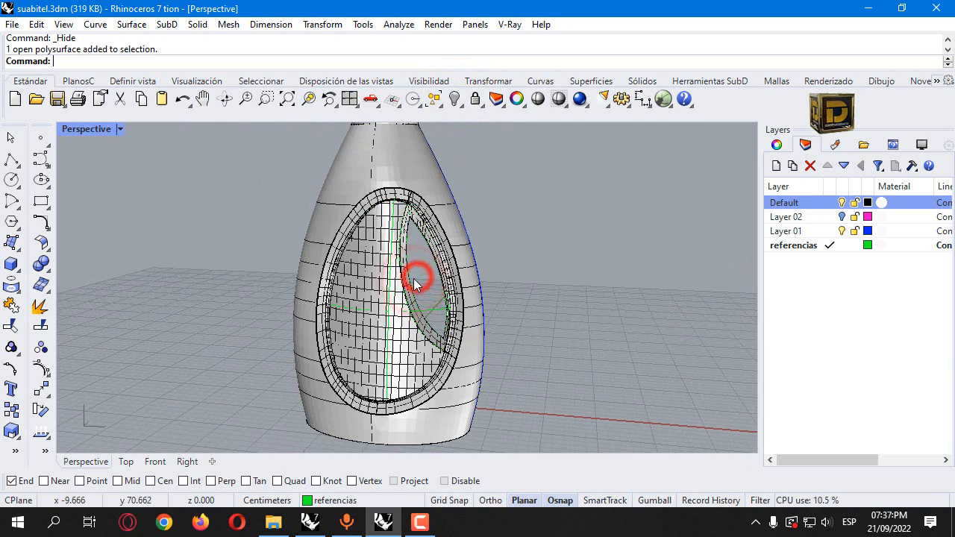
scroll(411, 276, "up", 3)
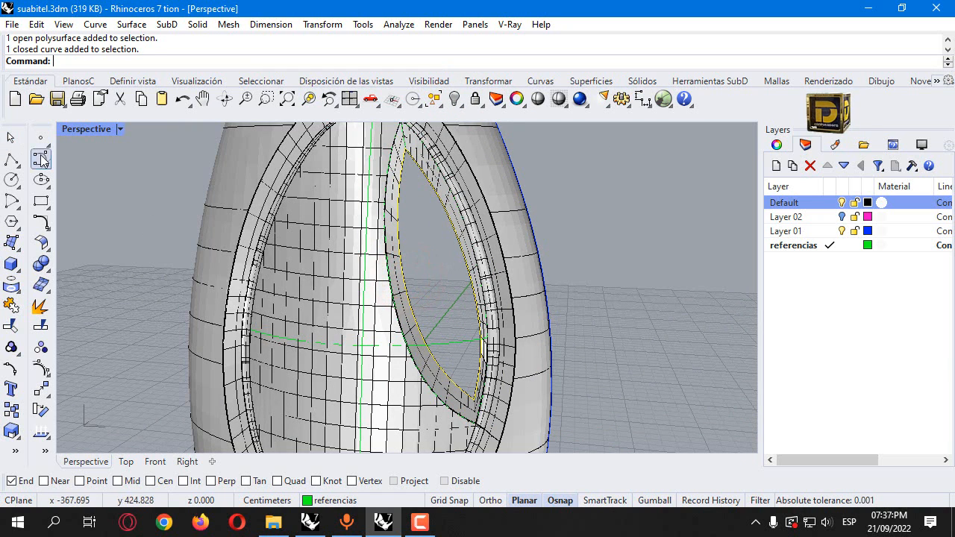
double_click(101, 129)
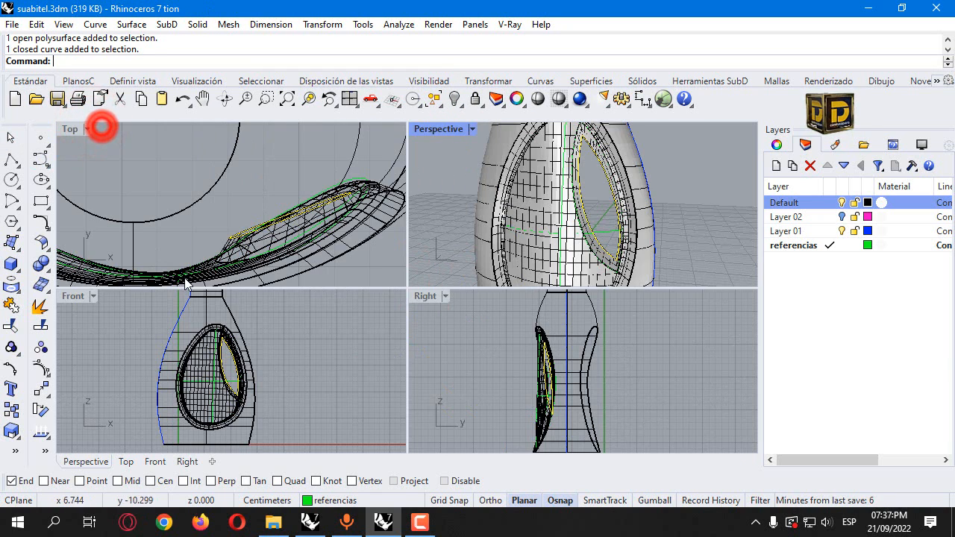
scroll(232, 363, "up", 5)
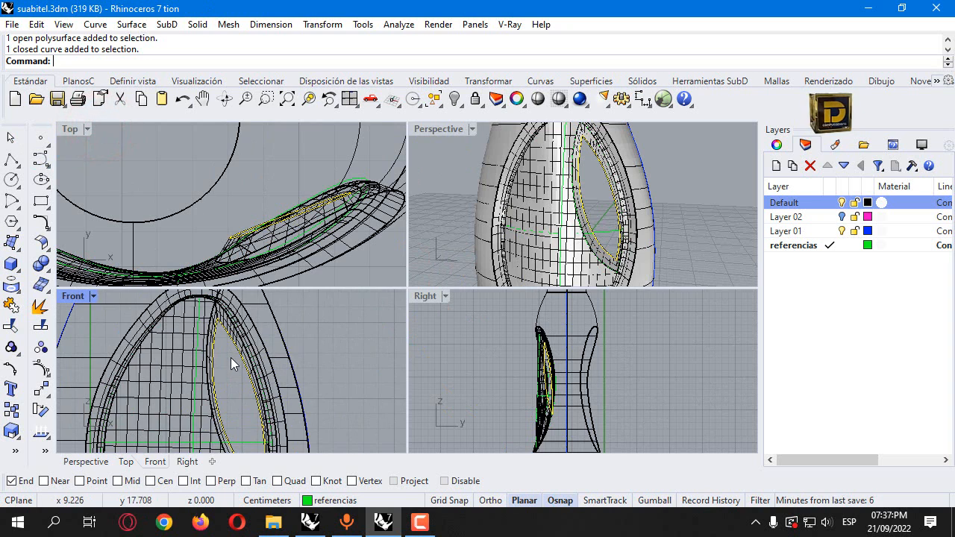
double_click(80, 296)
scroll(334, 154, "down", 2)
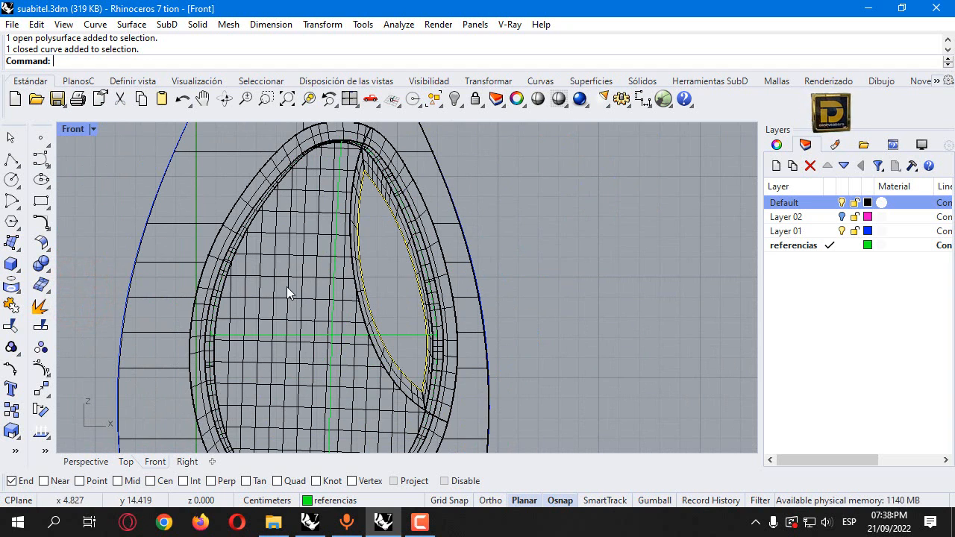
left_click(40, 158)
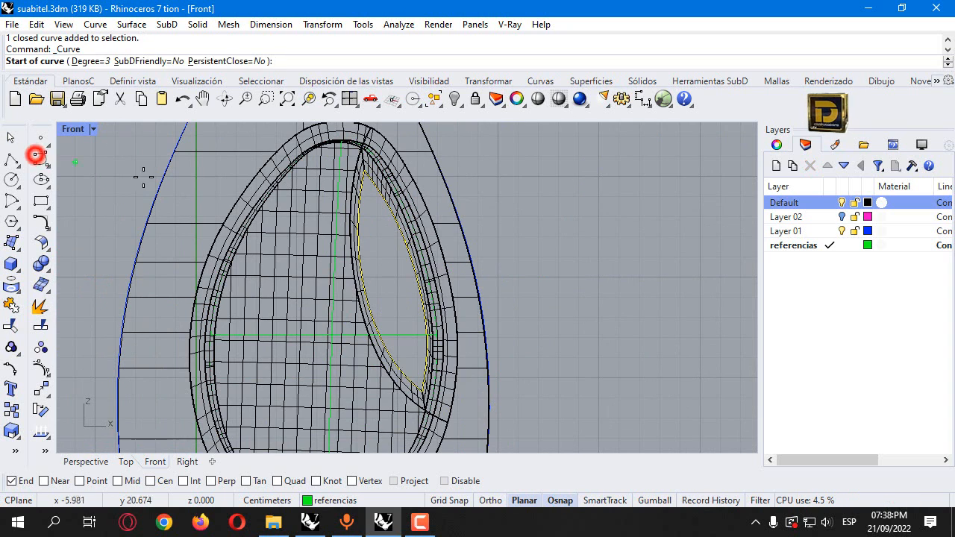
left_click(459, 483)
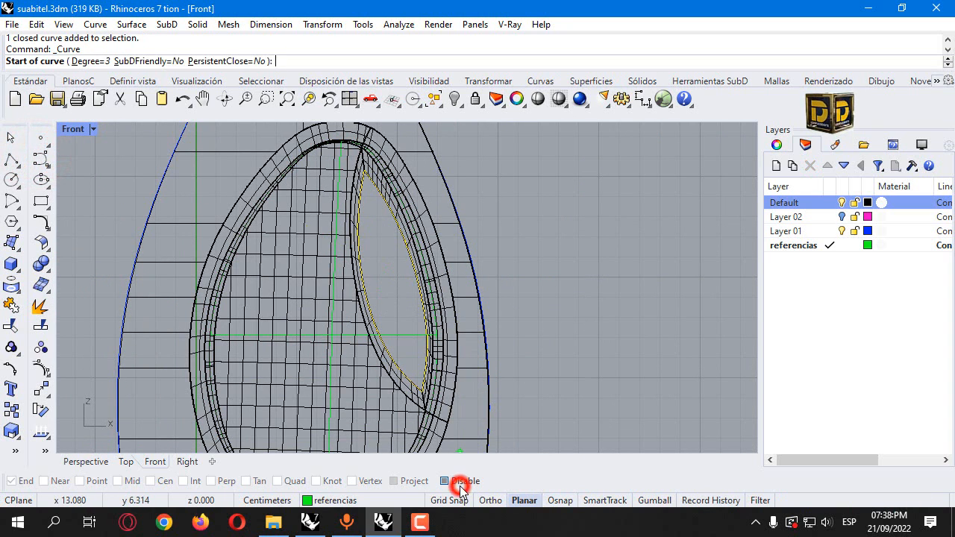
left_click(386, 330)
left_click(371, 281)
left_click(365, 233)
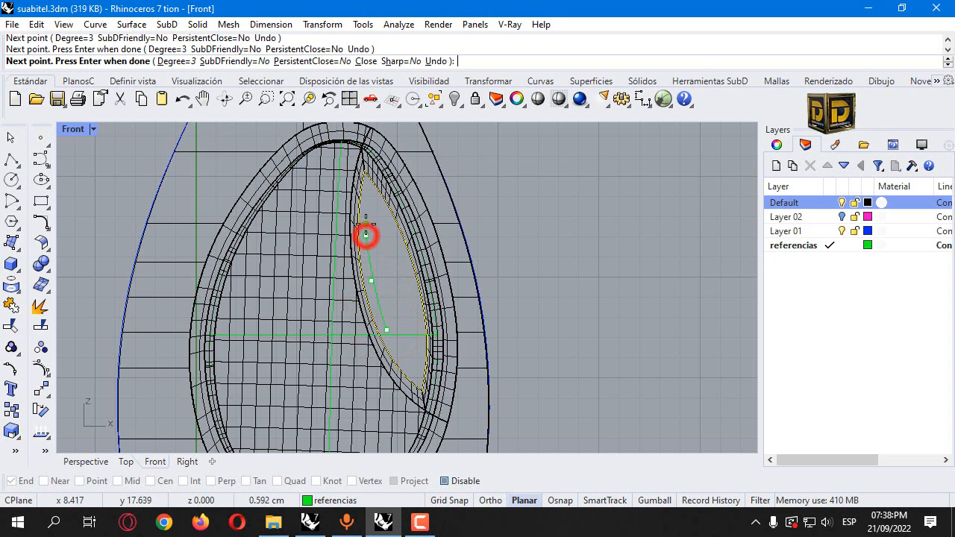
left_click(366, 223)
left_click(381, 222)
left_click(388, 230)
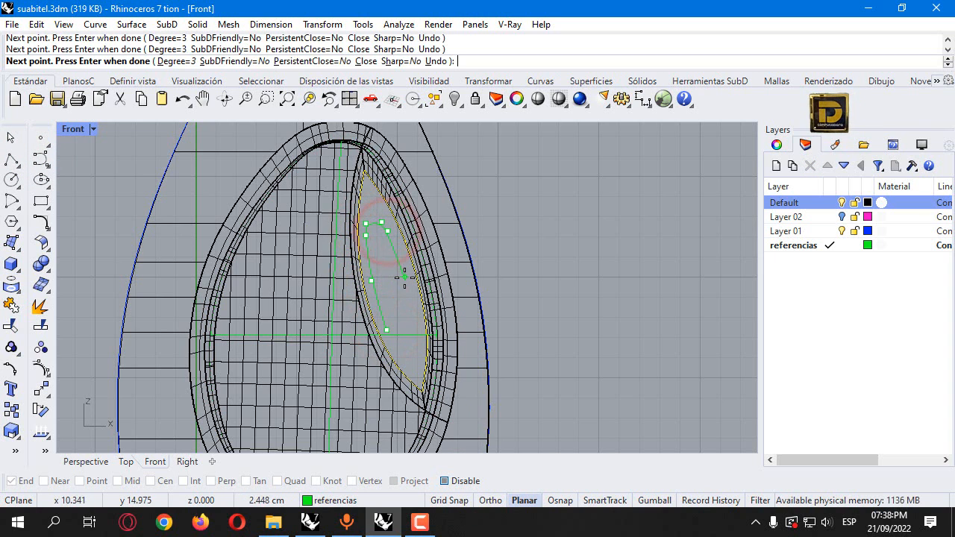
left_click(414, 330)
left_click(403, 354)
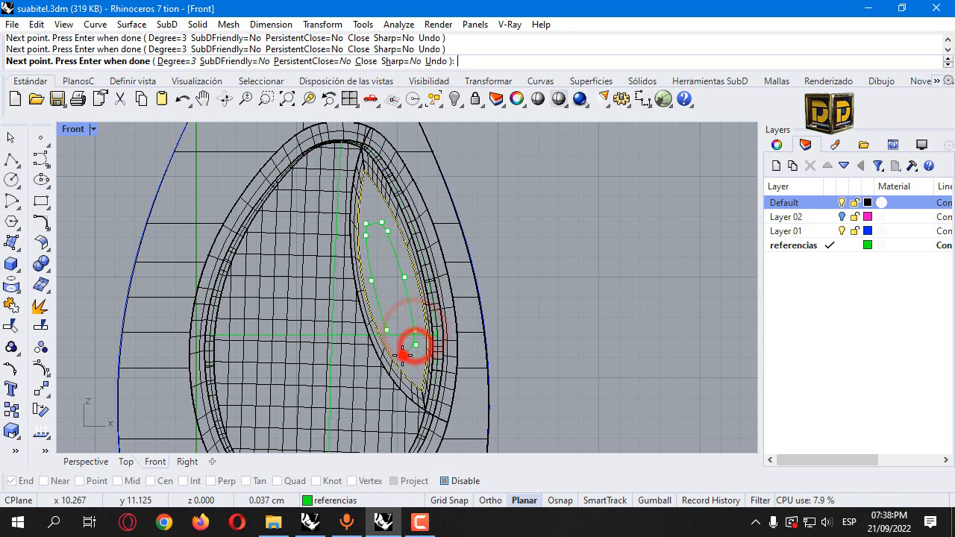
left_click(464, 480)
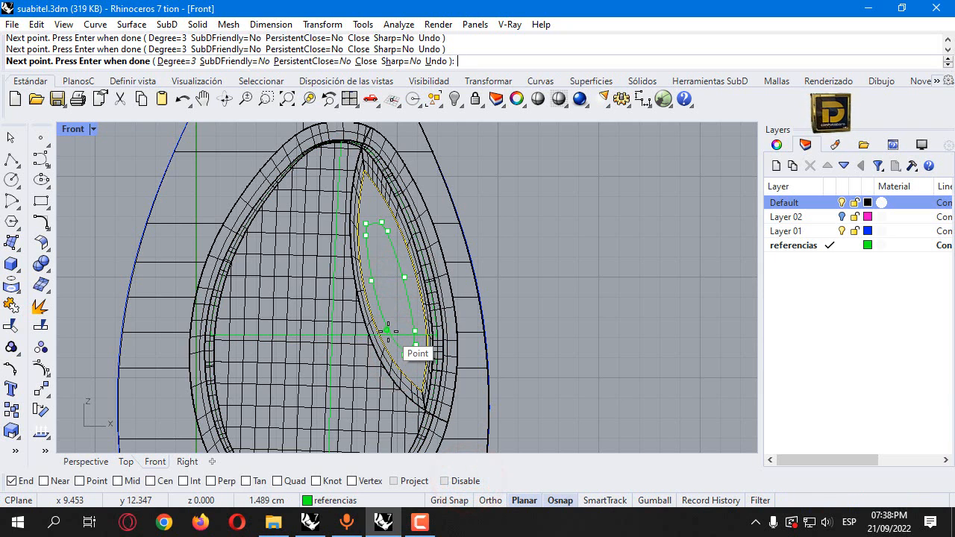
left_click(388, 330)
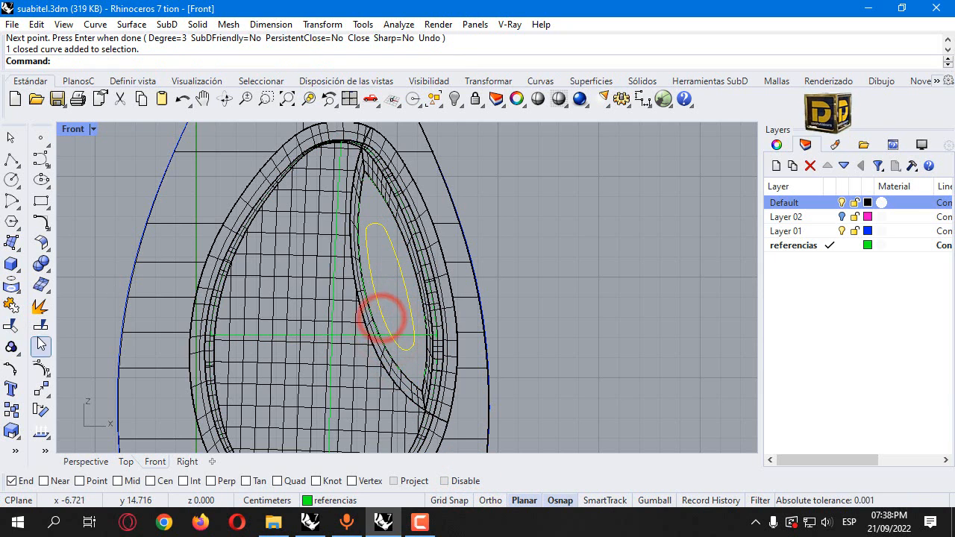
Turn on the new inner curve's control points and move those near its upper inner end and lower outer end to smooth its shape.
left_click(43, 368)
scroll(352, 228, "up", 4)
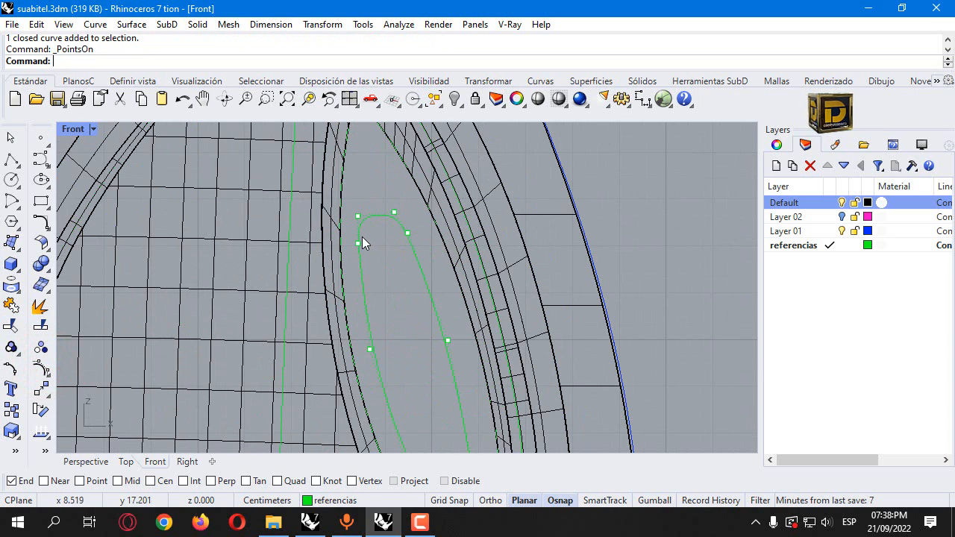
left_click(359, 243)
left_click(403, 283)
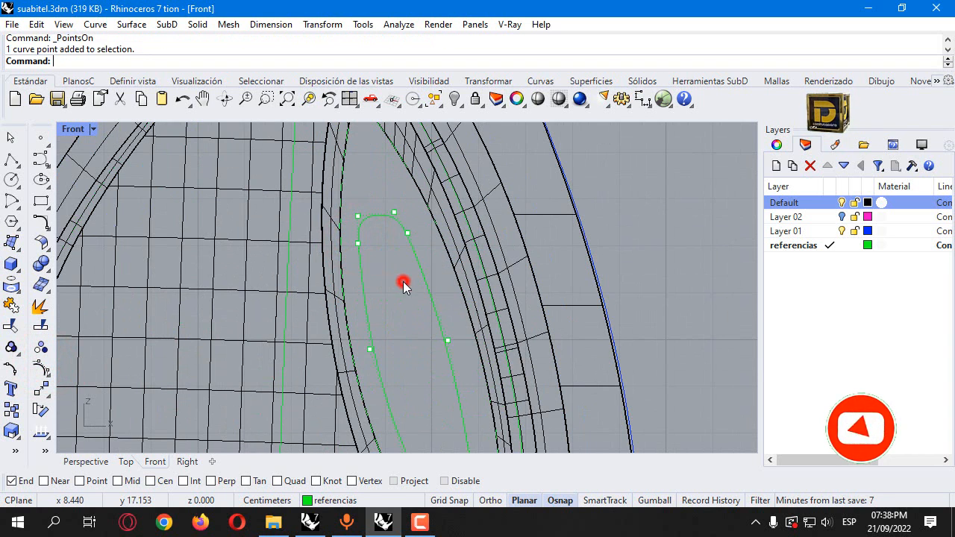
left_click_drag(358, 241, 358, 238)
scroll(362, 241, "down", 5)
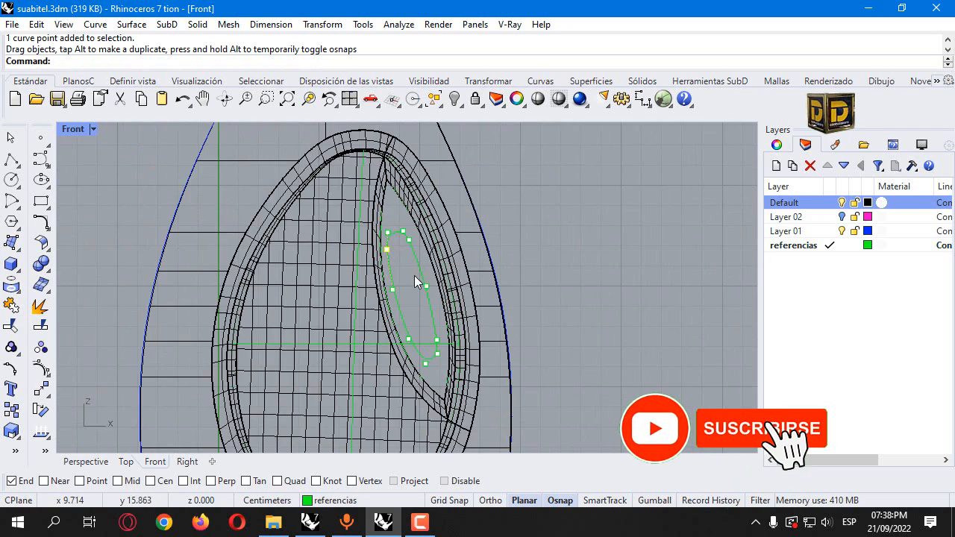
scroll(414, 280, "up", 3)
left_click_drag(445, 344, 441, 324)
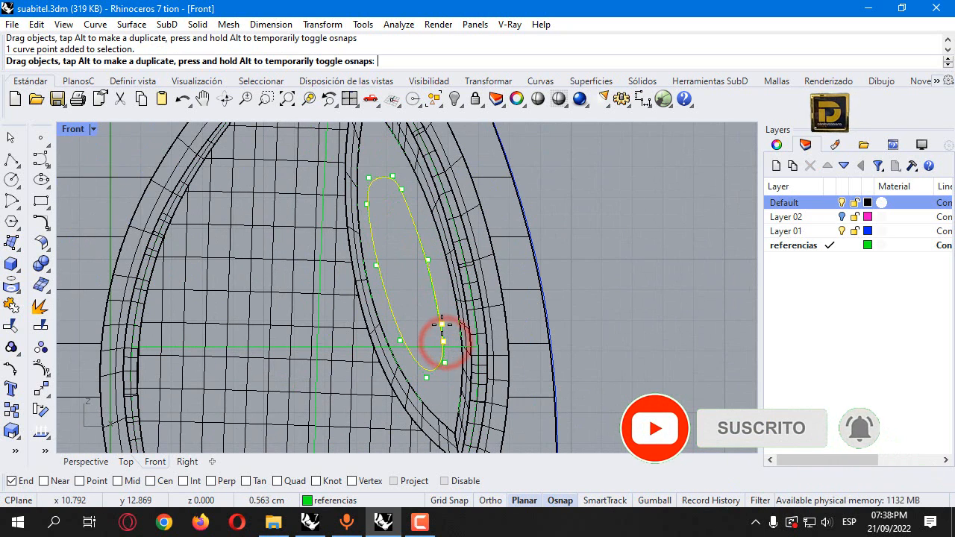
left_click_drag(441, 363, 447, 365)
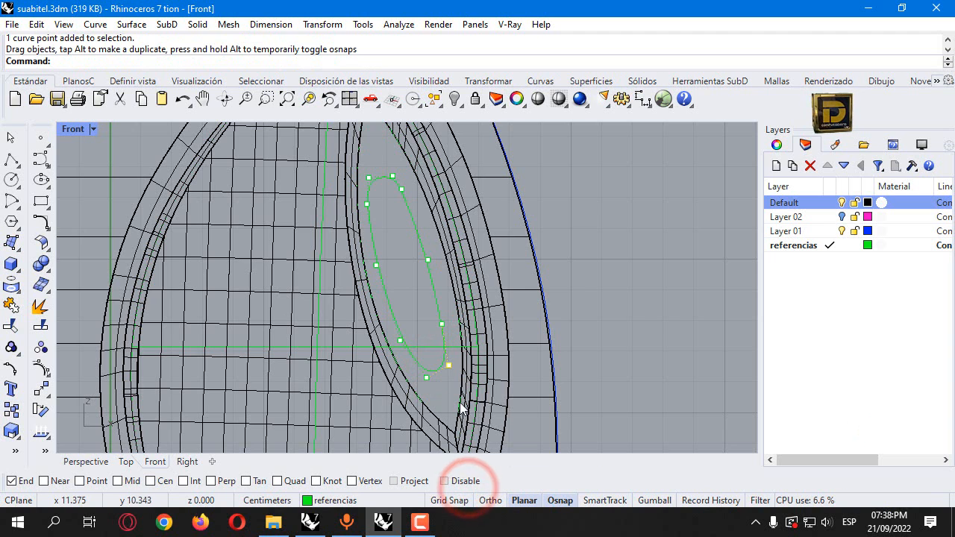
Disable the object snaps before adjusting the narrow closed curve inside the leaf opening.
left_click(459, 482)
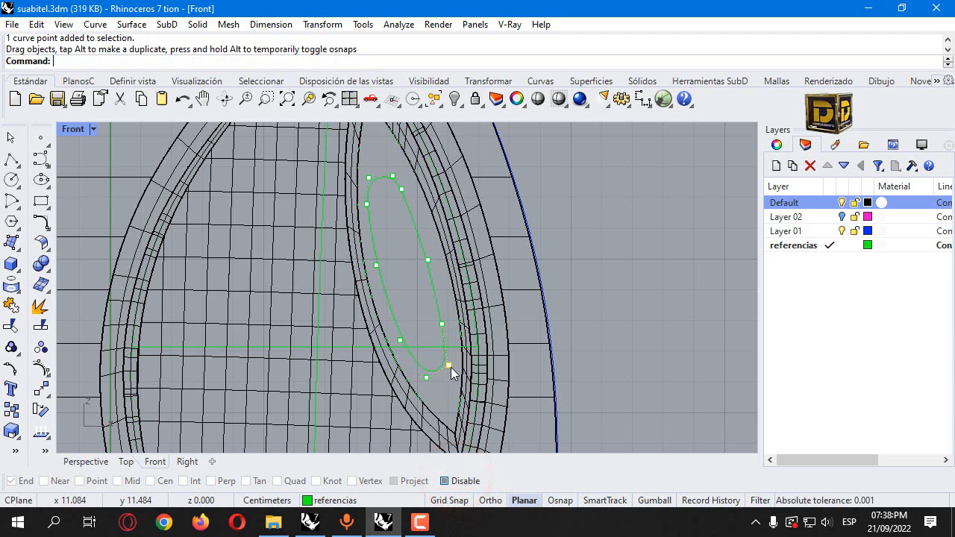
scroll(446, 337, "down", 4)
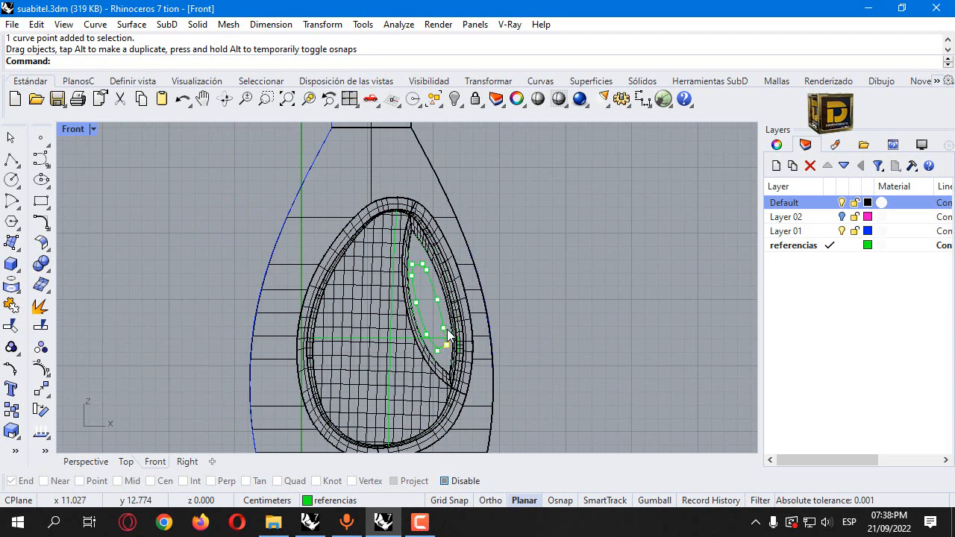
scroll(426, 351, "up", 5)
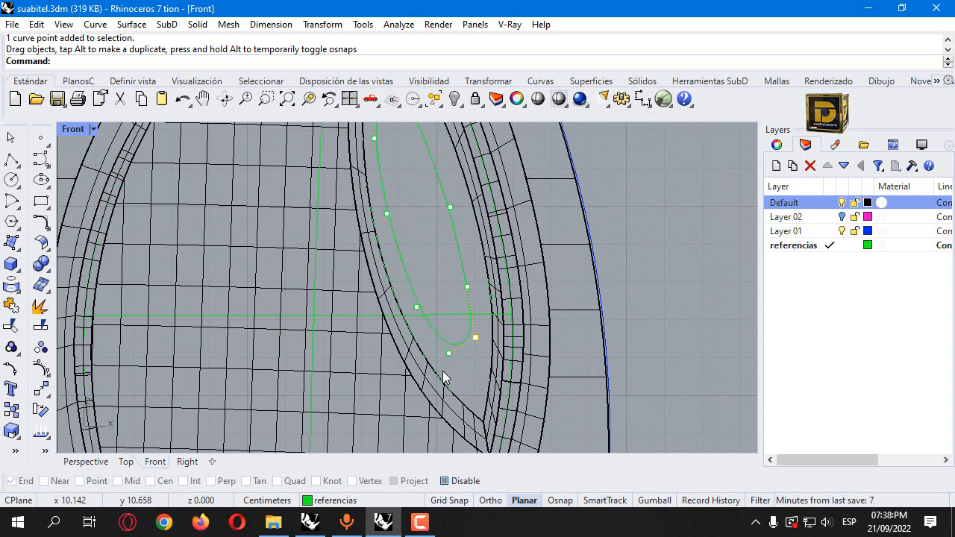
Try moving the two control points on the lower inner side of the closed curve, and undo the move.
left_click_drag(440, 364, 482, 276)
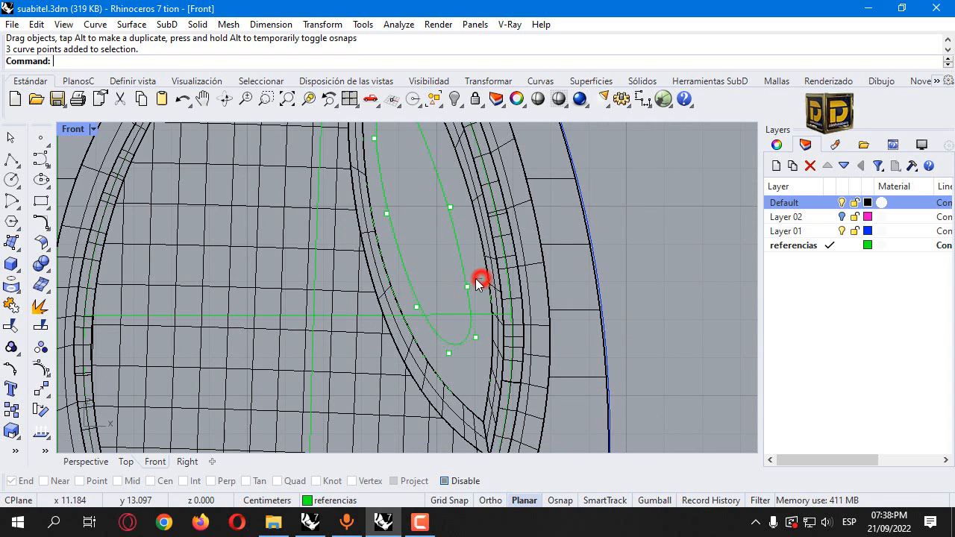
left_click_drag(405, 289, 424, 307)
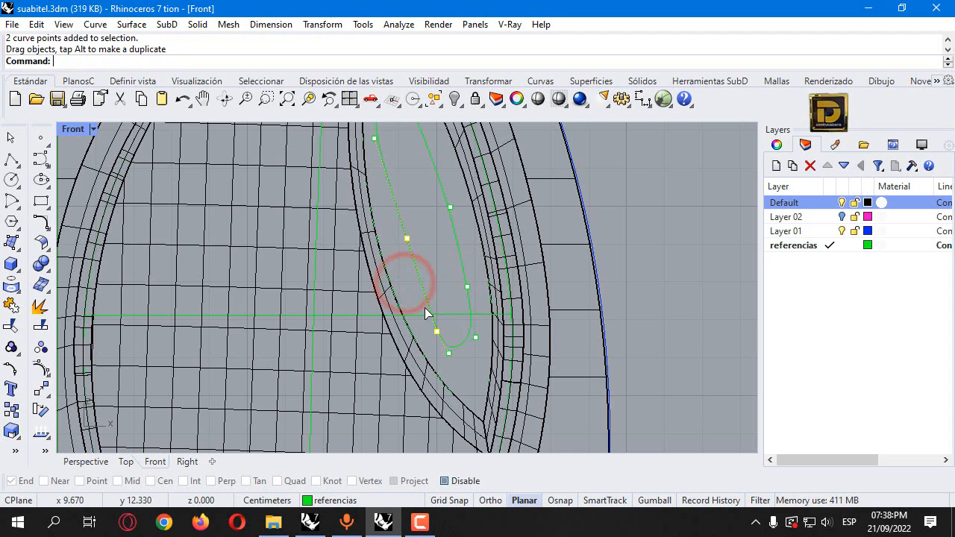
key("ctrl+z")
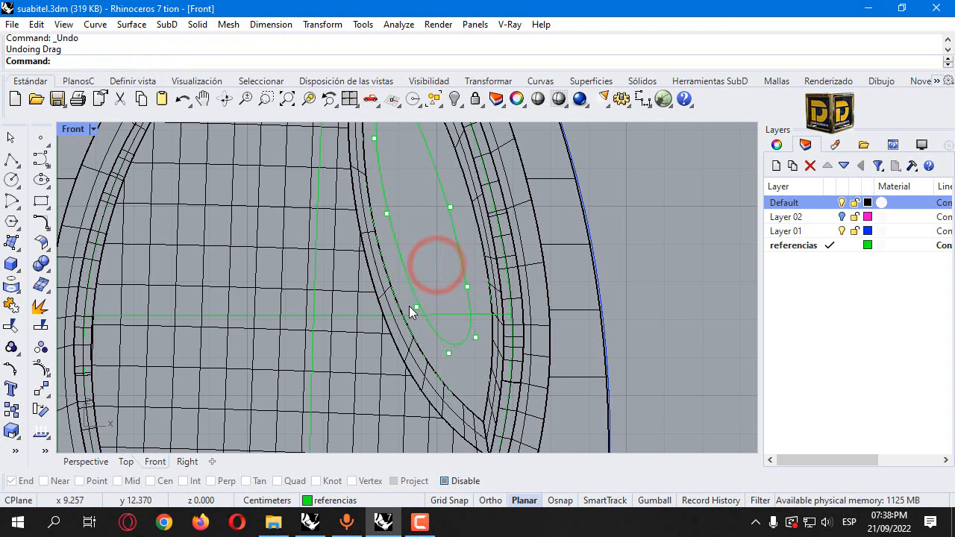
Try selecting the closed curve's lower control points individually and shifting them slightly, and undo the shift.
left_click(414, 306)
left_click(462, 285)
key("Escape")
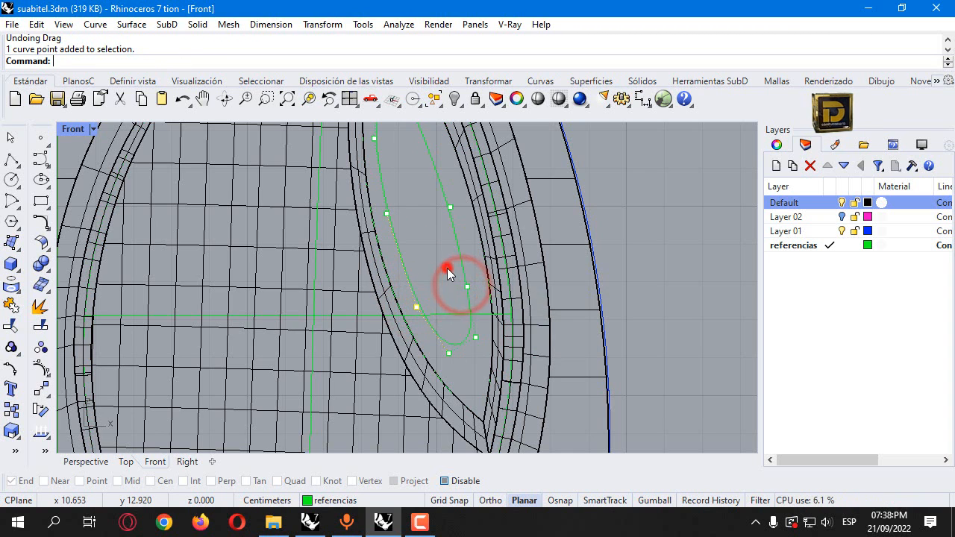
left_click(450, 270)
left_click(450, 352)
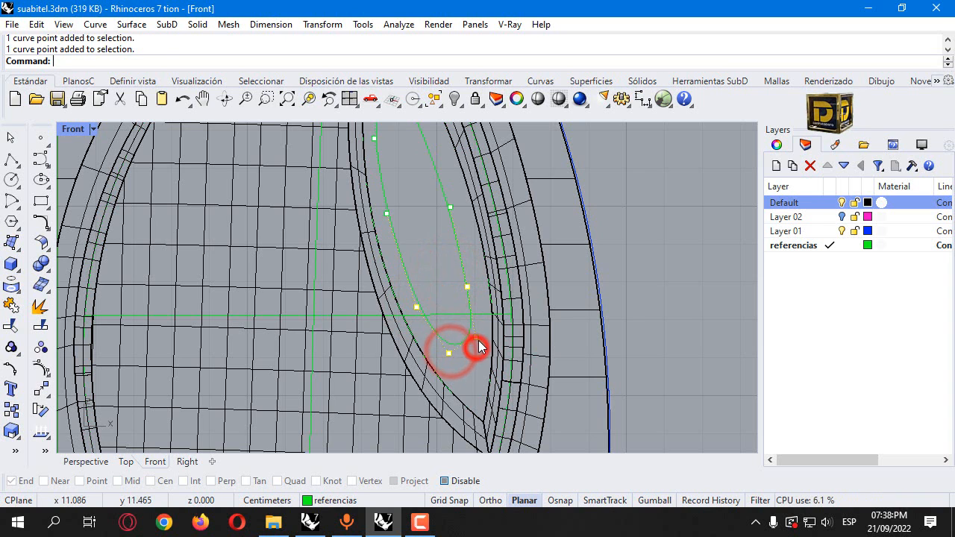
double_click(476, 338, "shift")
mouse_move(476, 338)
left_mouse_down()
mouse_move(466, 310)
mouse_move(471, 351)
mouse_move(473, 340)
left_mouse_up()
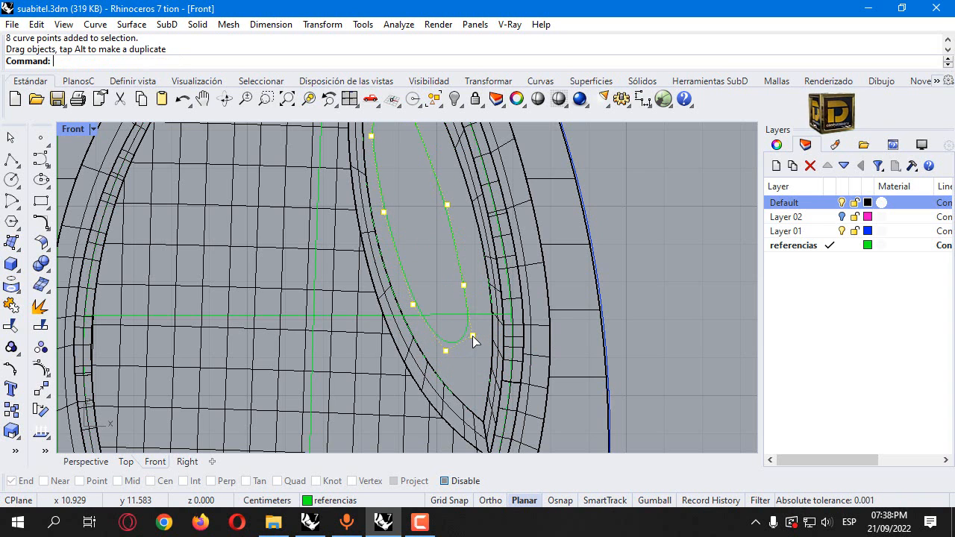
scroll(448, 269, "down", 4)
key("ctrl+z")
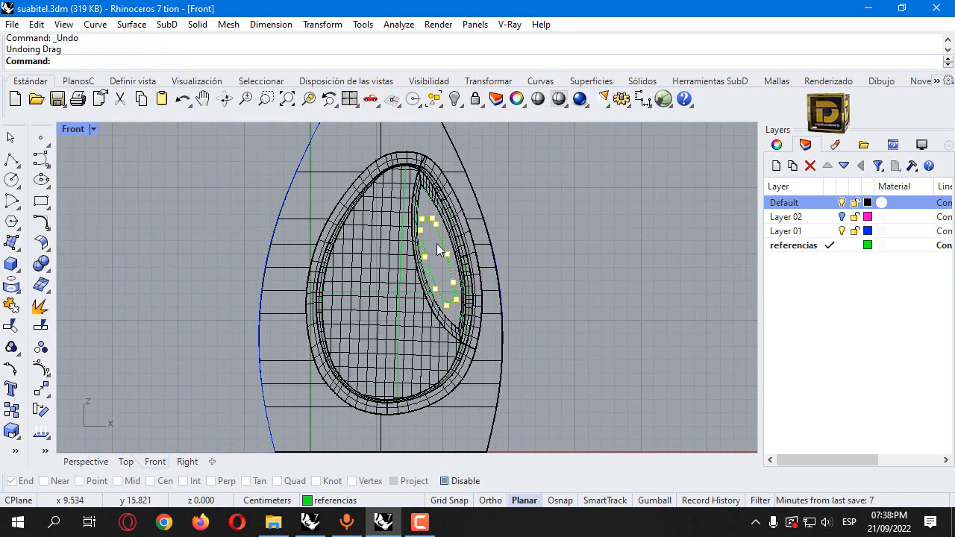
Shorten the closed curve by moving its four lower control points upward together, and shift the whole curve slightly toward the opening's outer side.
scroll(424, 261, "up", 8)
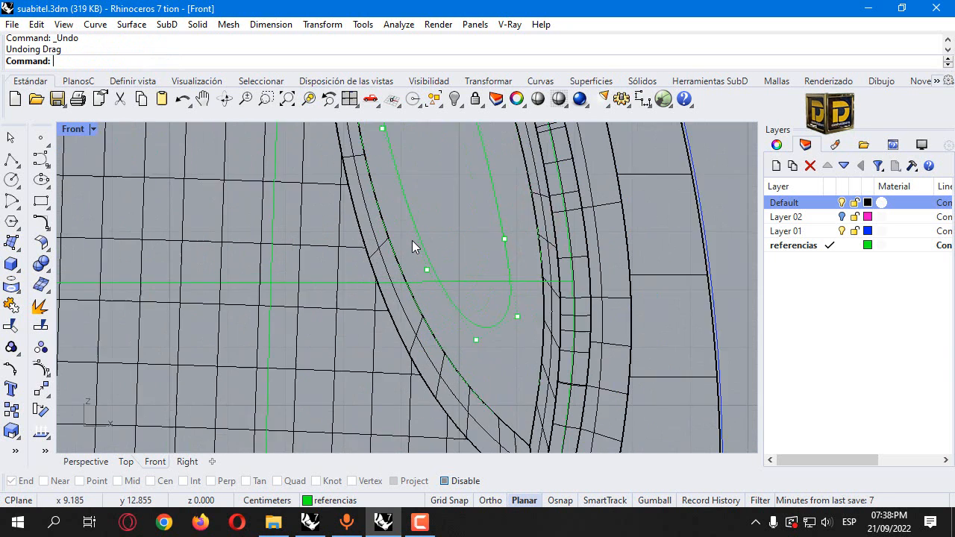
left_click_drag(410, 238, 556, 370)
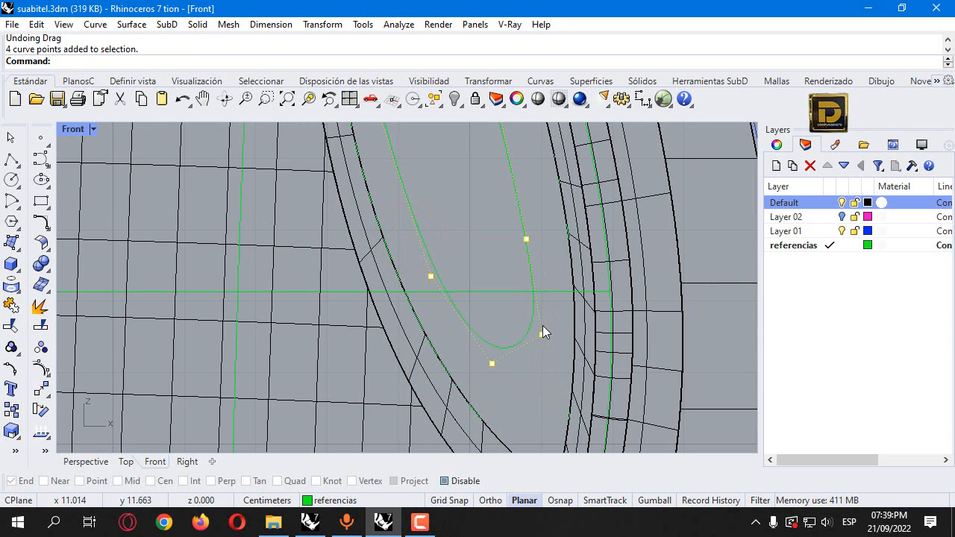
left_click_drag(543, 332, 528, 274)
scroll(526, 355, "down", 5)
left_click(495, 273)
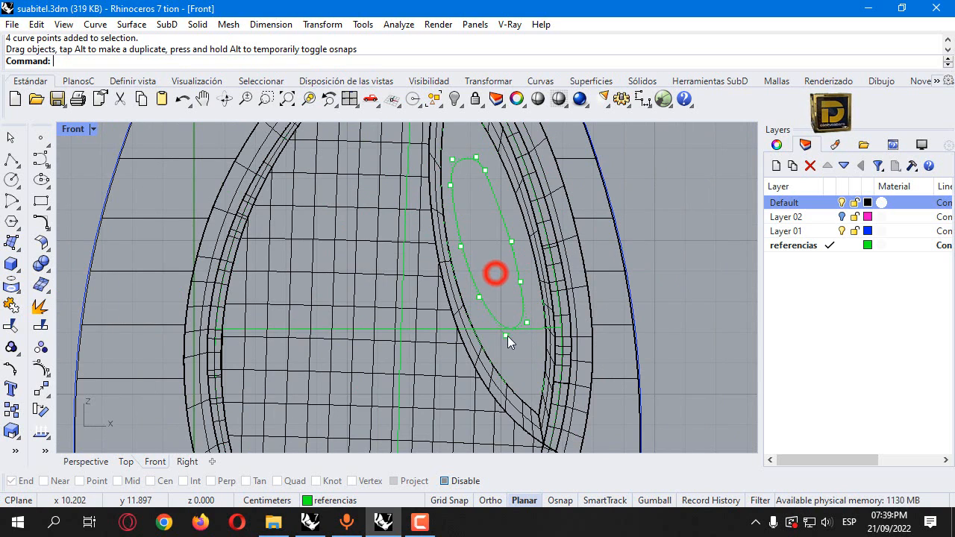
scroll(514, 328, "up", 1)
scroll(533, 313, "down", 3)
scroll(514, 302, "up", 2)
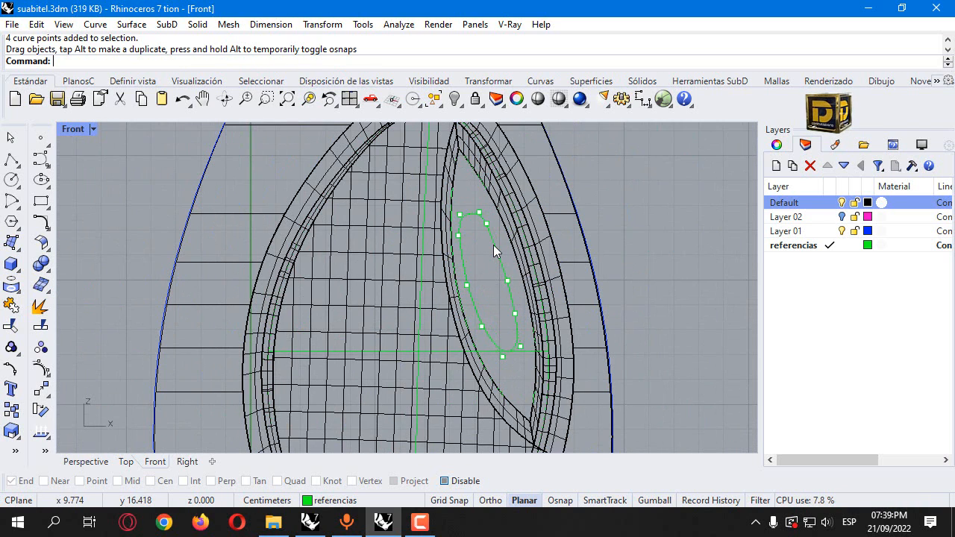
scroll(495, 251, "up", 3)
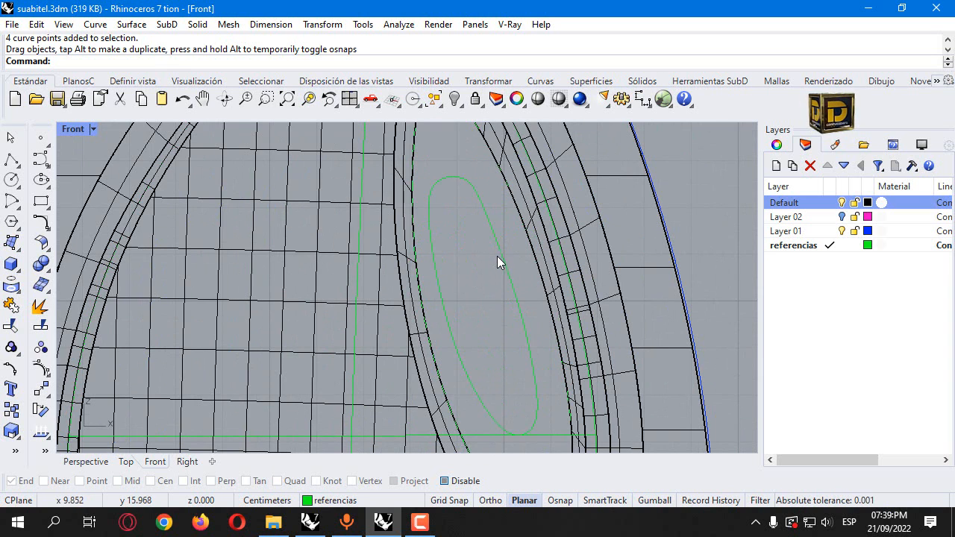
left_click_drag(500, 251, 507, 256)
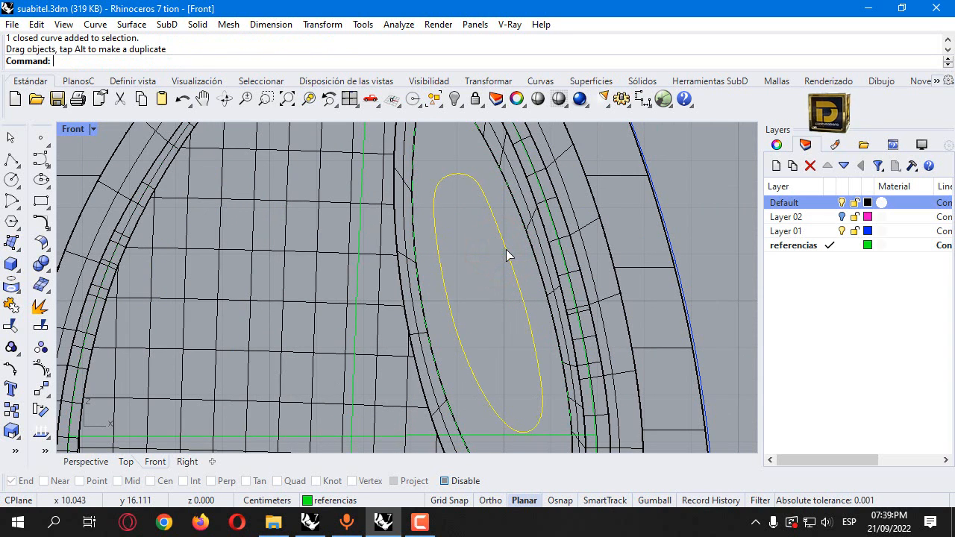
Return to the four-viewport layout.
double_click(75, 129)
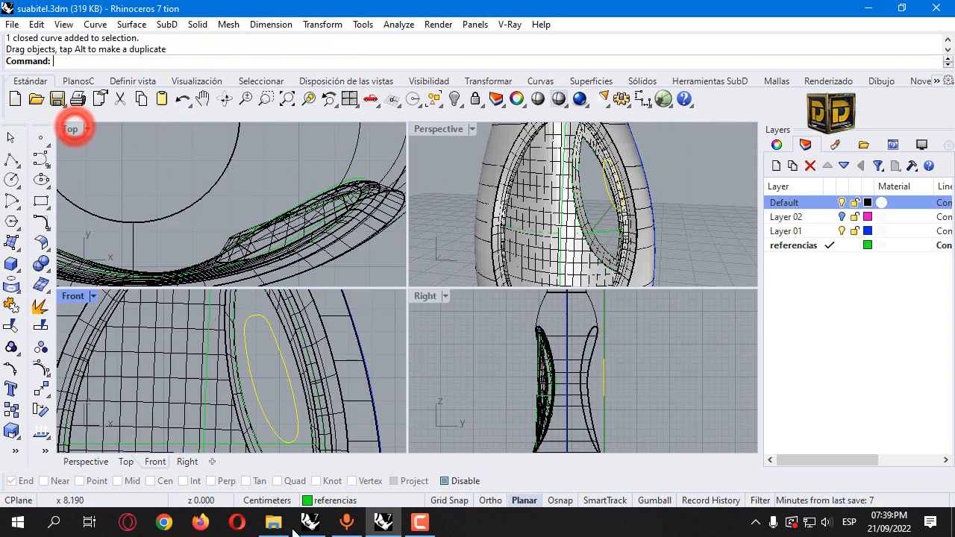
left_click(424, 524)
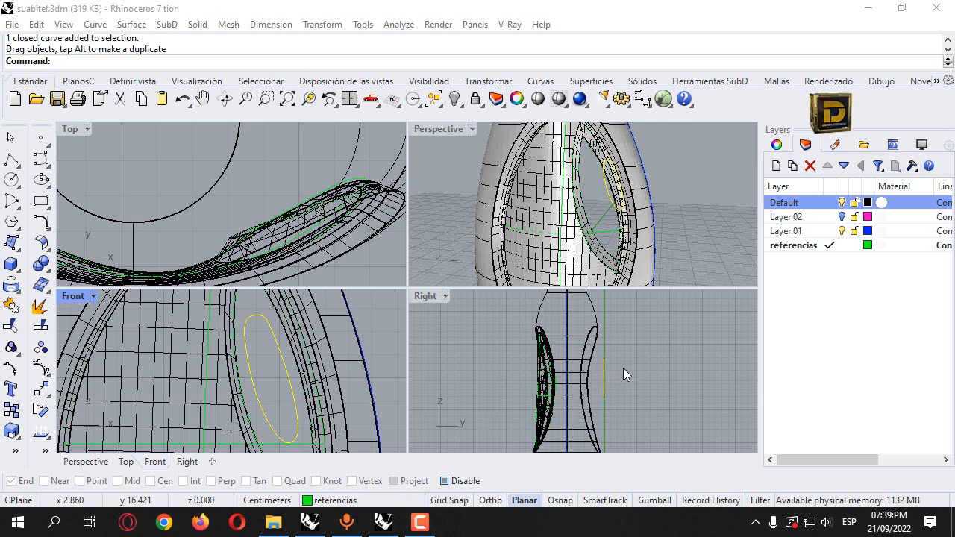
scroll(574, 356, "down", 3)
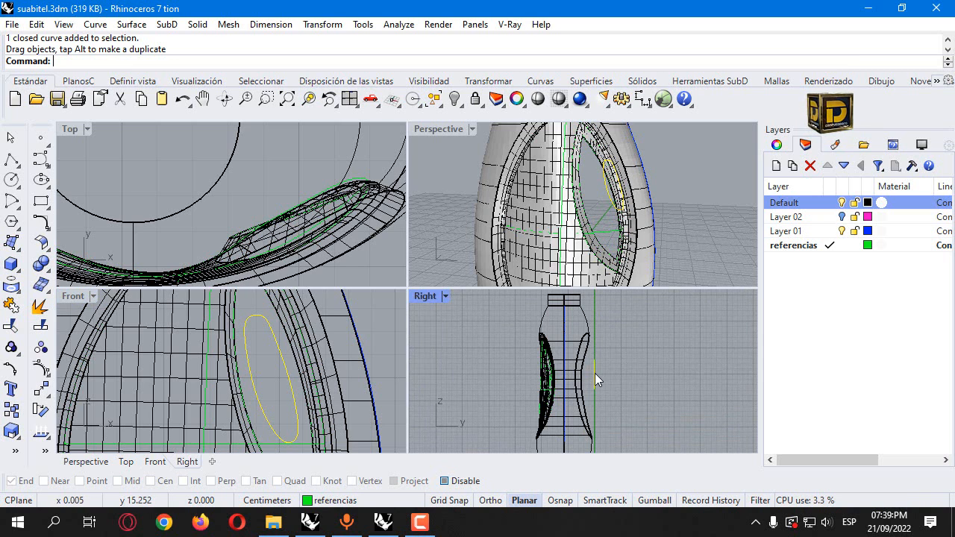
left_click(41, 367)
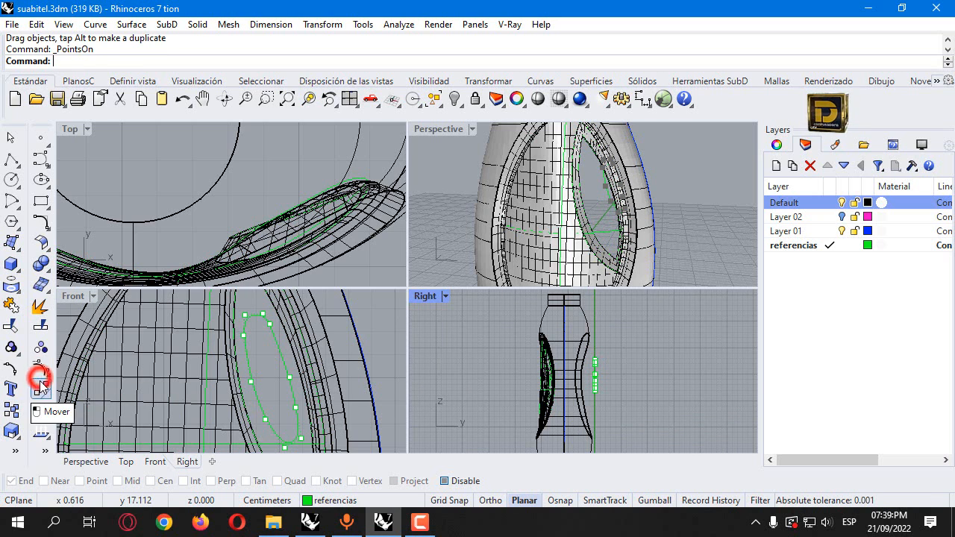
left_click(41, 388)
key("Escape")
key("Escape")
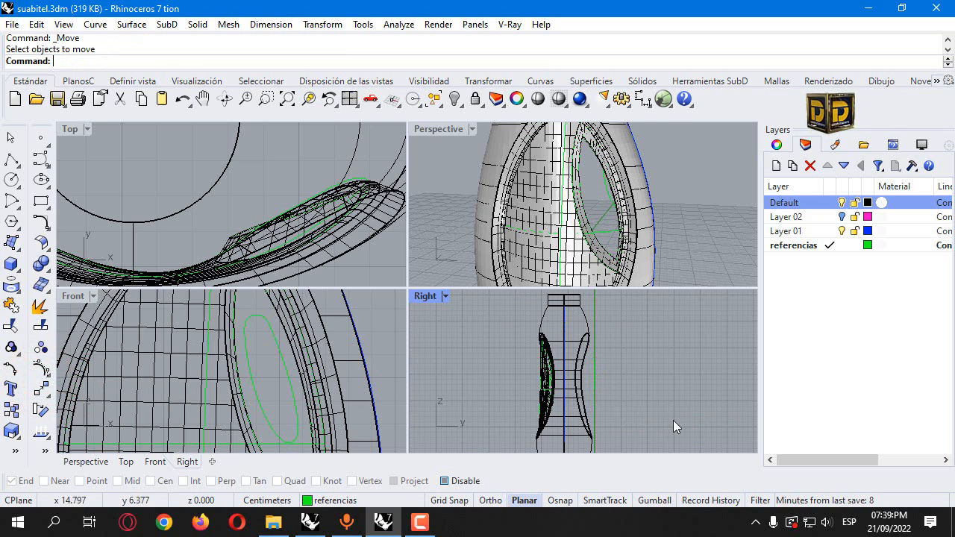
Move the closed curve in the Right view from its upper Quad point to the Cen snap at the bottle's neck, placing it on the central plane.
left_click(596, 371)
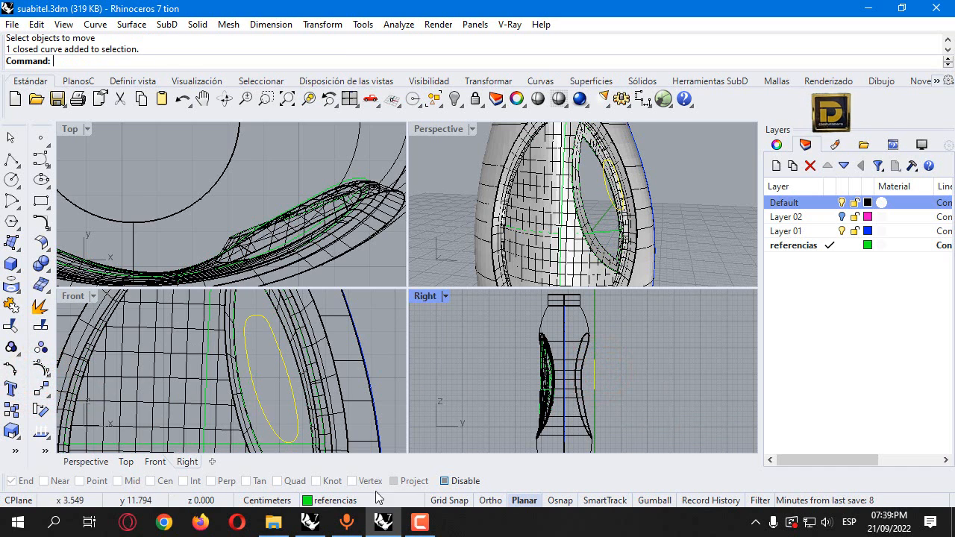
left_click(41, 387)
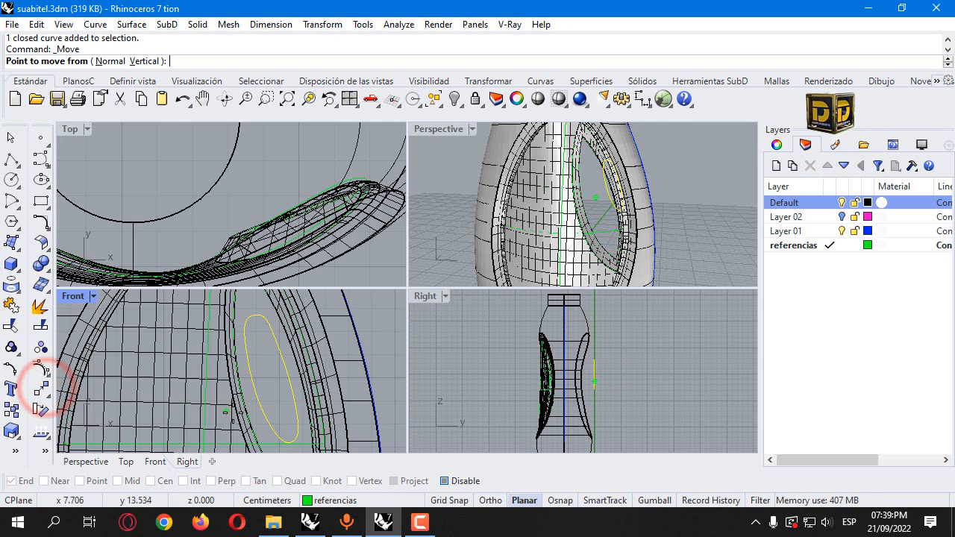
left_click(447, 480)
right_click(293, 483)
scroll(590, 372, "up", 4)
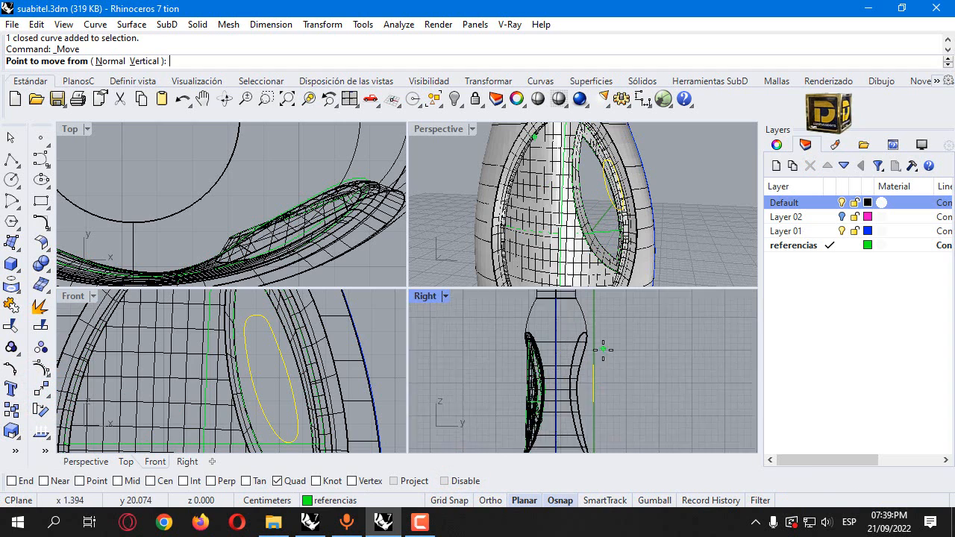
left_click(589, 371)
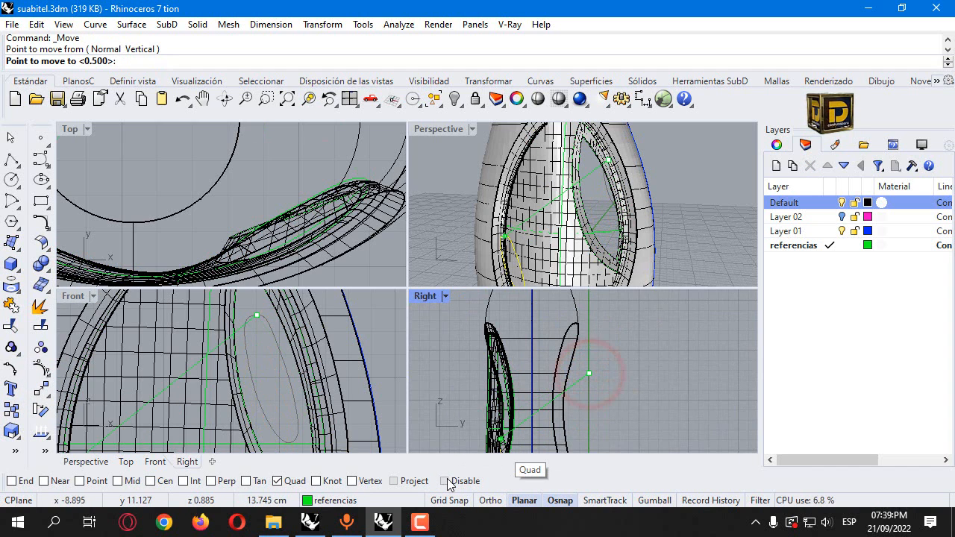
right_click(160, 481)
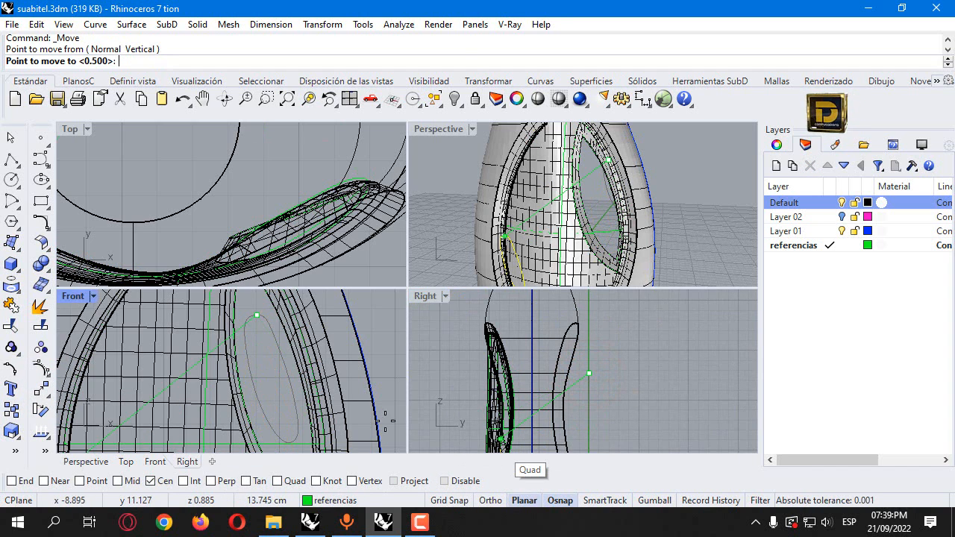
scroll(532, 319, "down", 4)
left_click(530, 310)
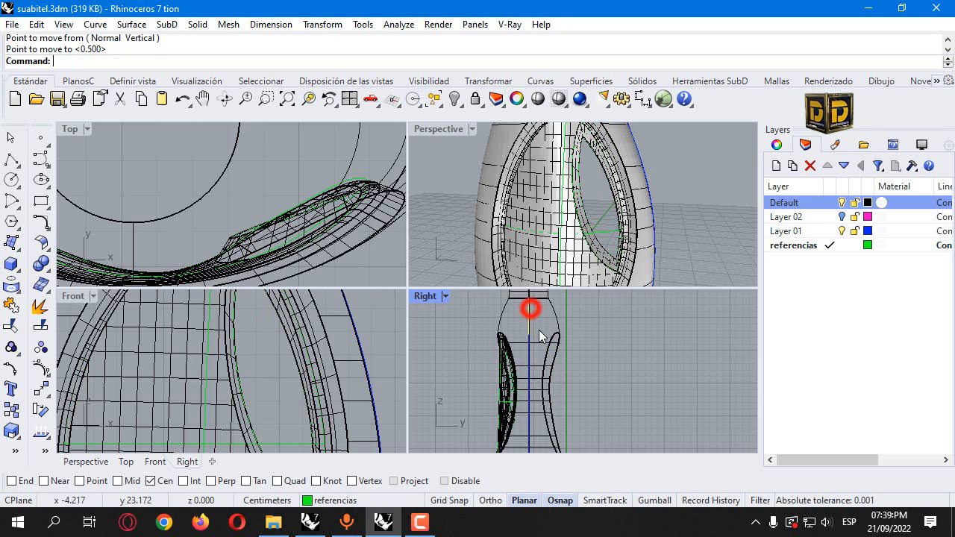
Disable the object snaps and shift the curve straight down in the Right view and straight across in the Front view, back into the leaf opening.
left_click(446, 481)
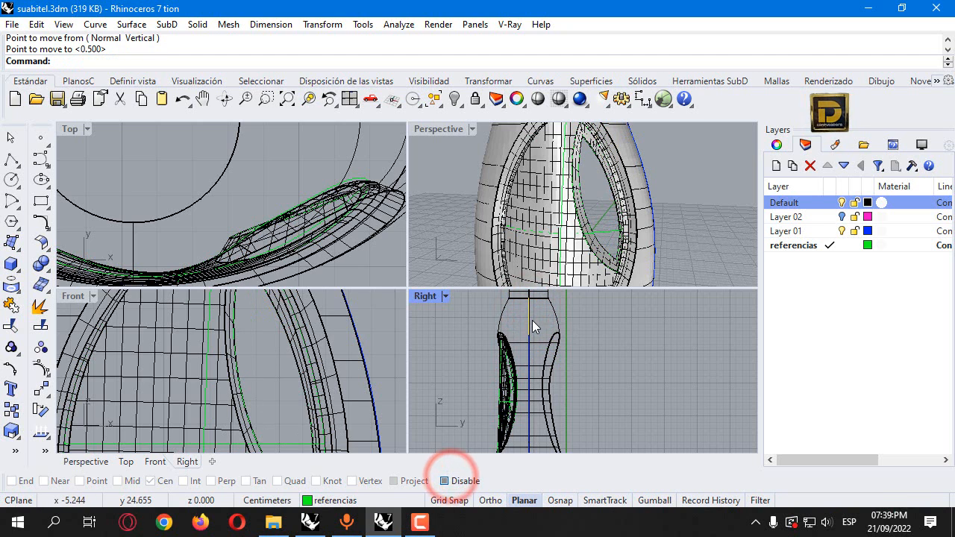
left_click_drag(529, 318, 530, 392, "shift")
left_click_drag(206, 383, 289, 387, "shift")
scroll(287, 358, "down", 3)
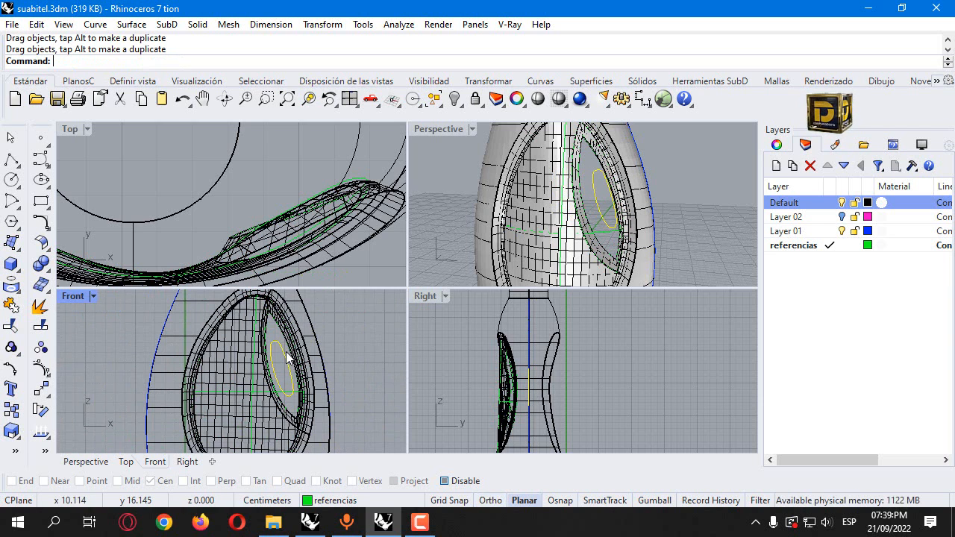
Widen and round the closed curve by moving control points along its sides in the Front view, turn the points off, and return to four viewports.
double_click(73, 293)
scroll(515, 259, "up", 4)
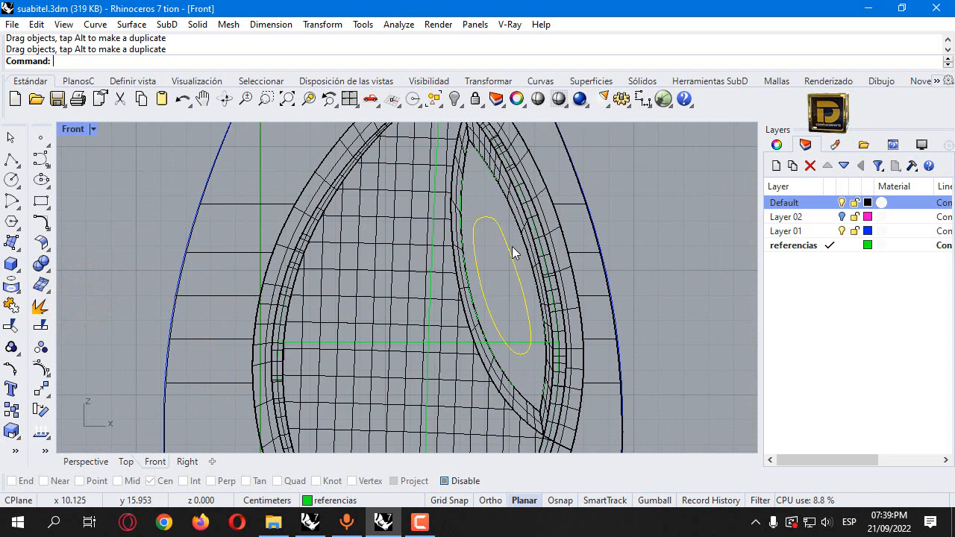
left_click(41, 369)
scroll(501, 229, "up", 2)
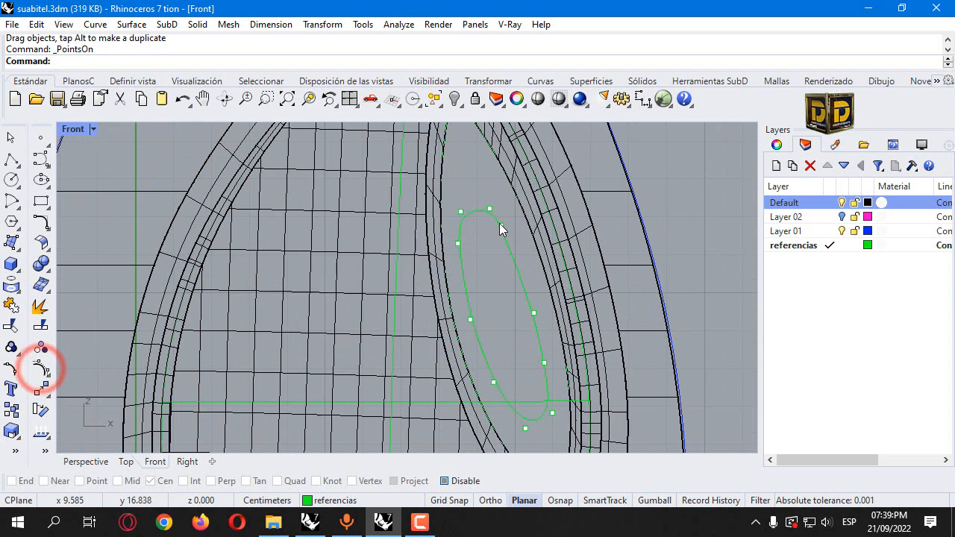
left_click_drag(497, 223, 511, 239)
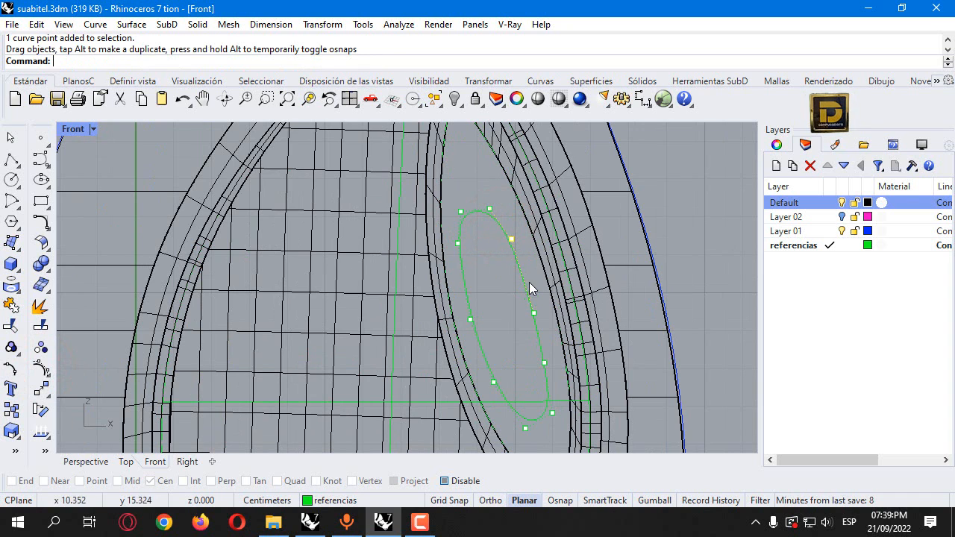
left_click_drag(533, 312, 536, 299)
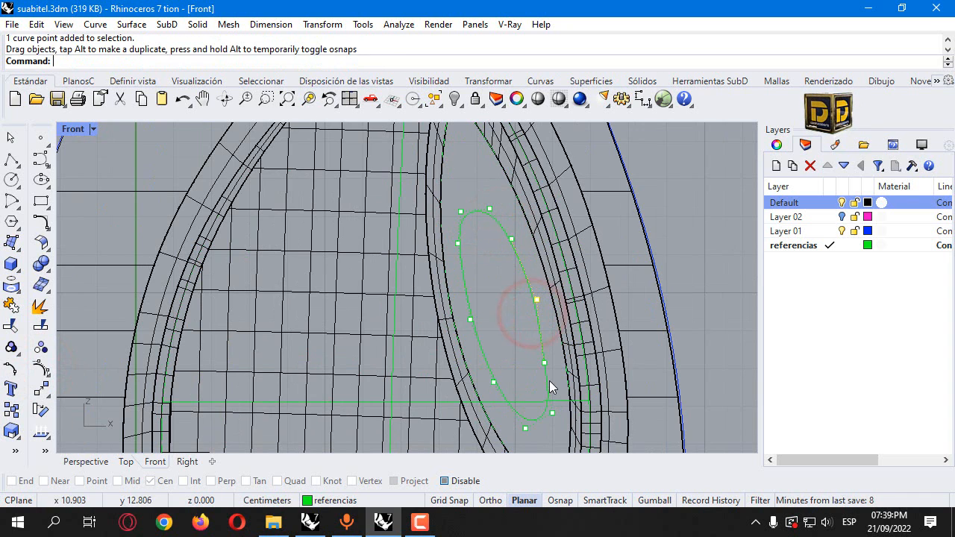
left_click_drag(545, 364, 501, 382)
scroll(554, 328, "down", 2)
left_click_drag(487, 320, 478, 303)
key("Escape")
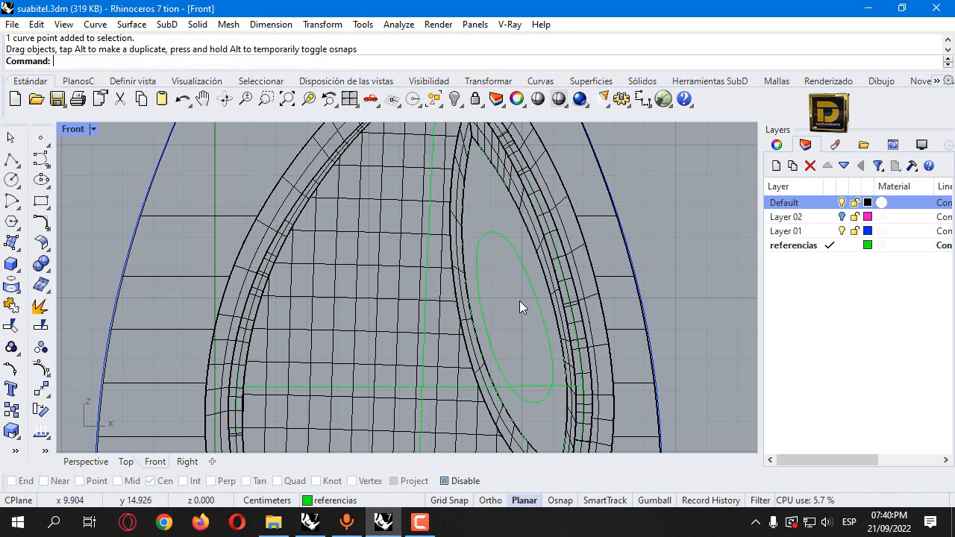
scroll(519, 300, "down", 4)
double_click(89, 132)
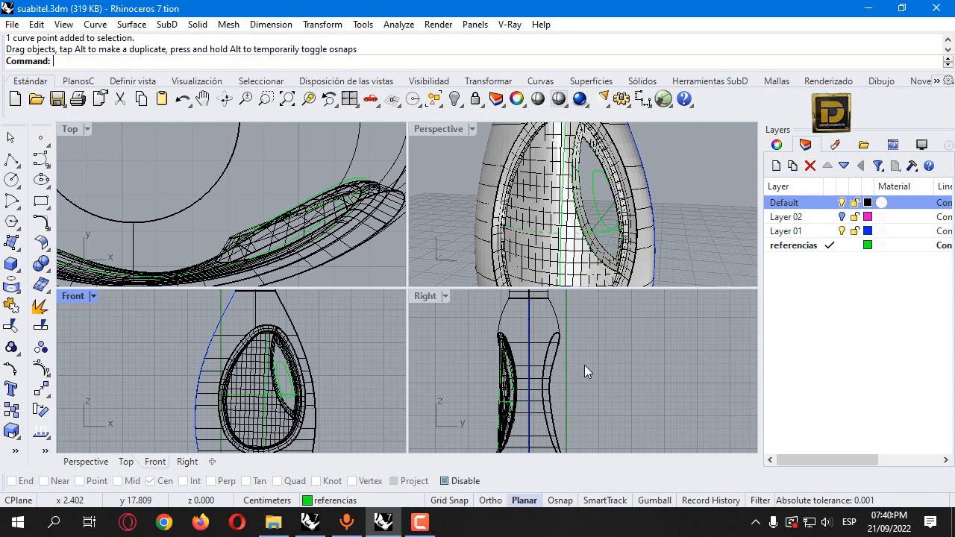
Draw a straight line from the leaf opening's upper End point to the Quad point at the top of the closed hole curve.
right_click_drag(590, 209, 517, 202)
left_click(11, 159)
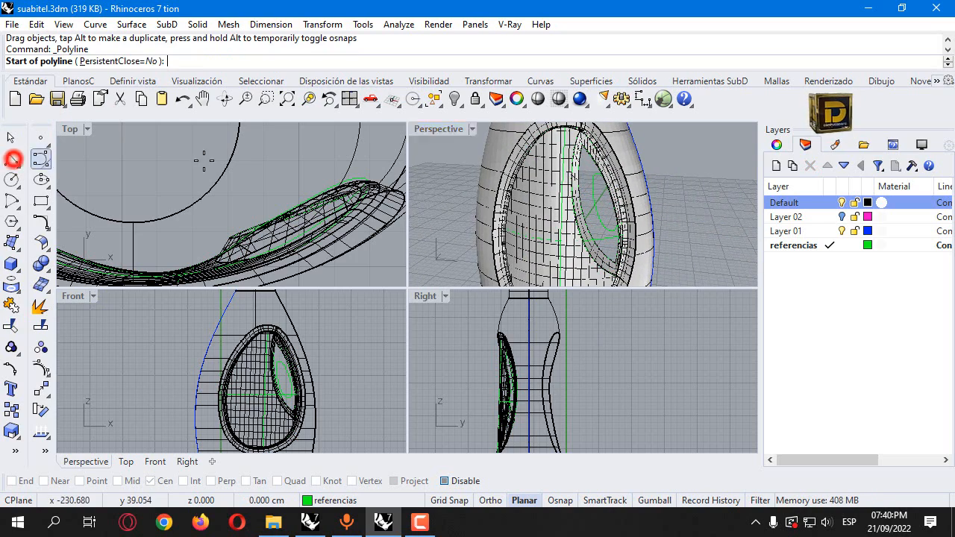
scroll(582, 205, "up", 3)
left_click(459, 481)
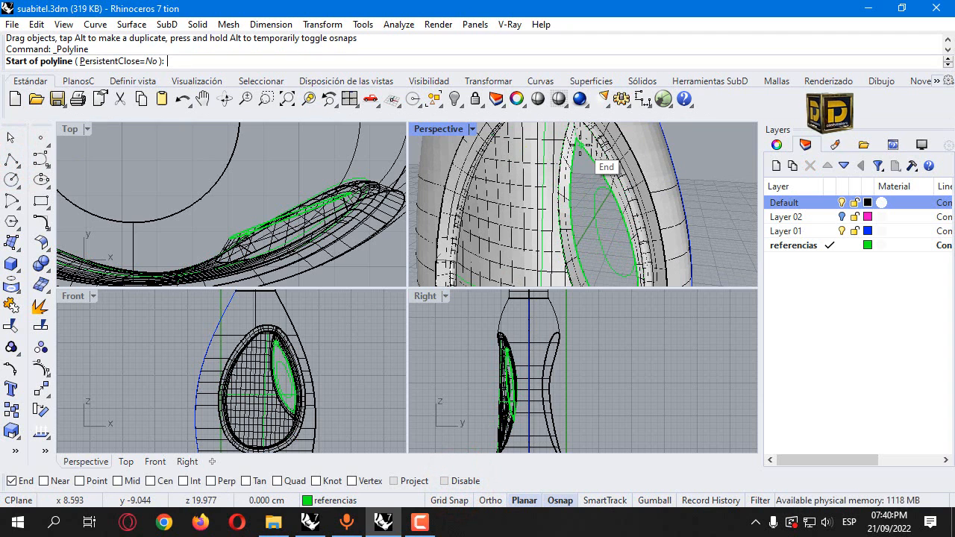
left_click(580, 144)
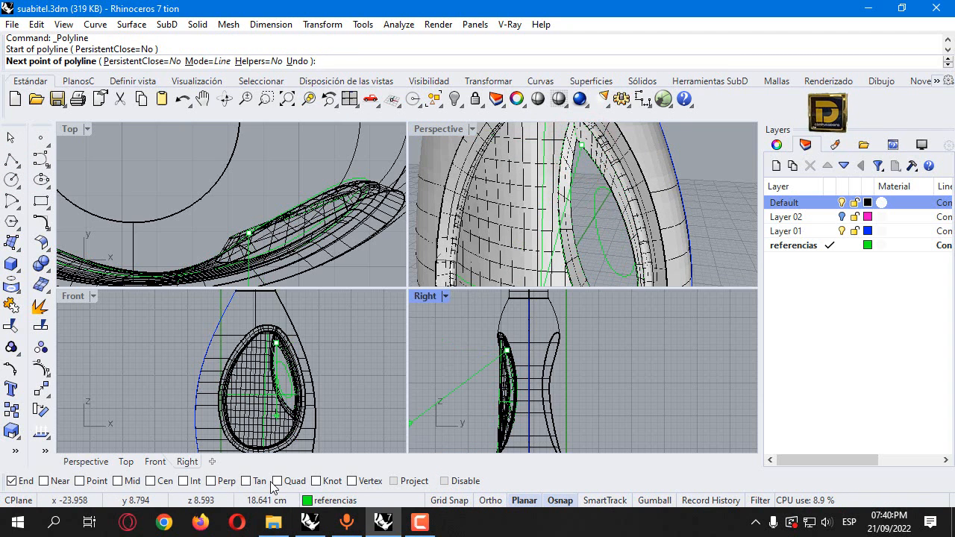
left_click(597, 189)
key("Return")
mouse_move(705, 210)
right_mouse_down()
mouse_move(734, 214)
mouse_move(694, 224)
right_mouse_up()
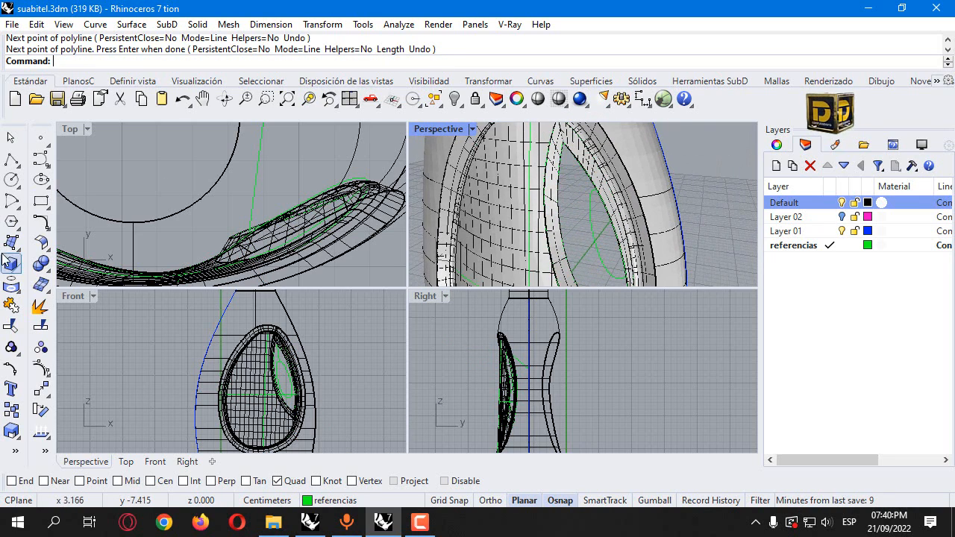
Create a closed Sweep 2 Rails surface between the leaf opening curve and the hole curve, using the connecting line as cross section.
left_click(12, 246)
left_click(47, 324)
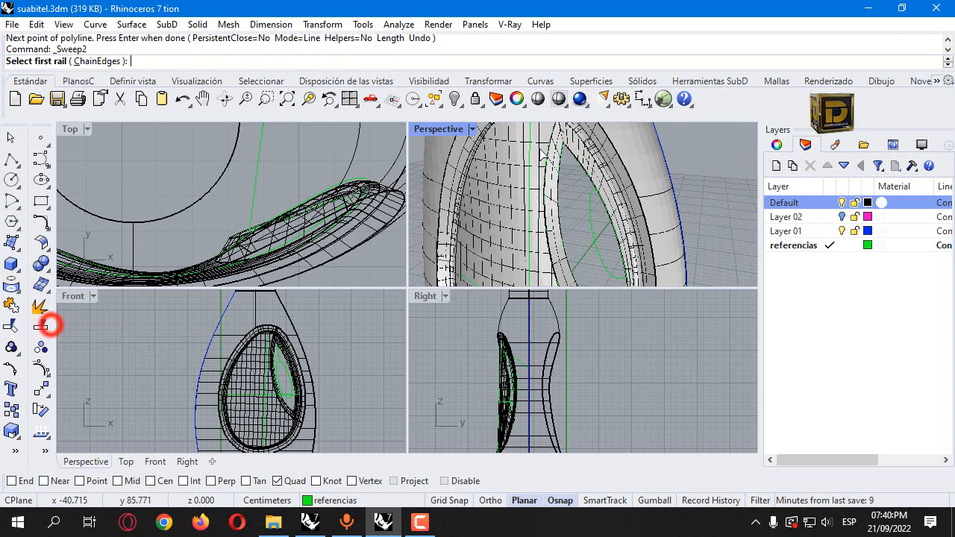
scroll(574, 164, "up", 3)
left_click(589, 172)
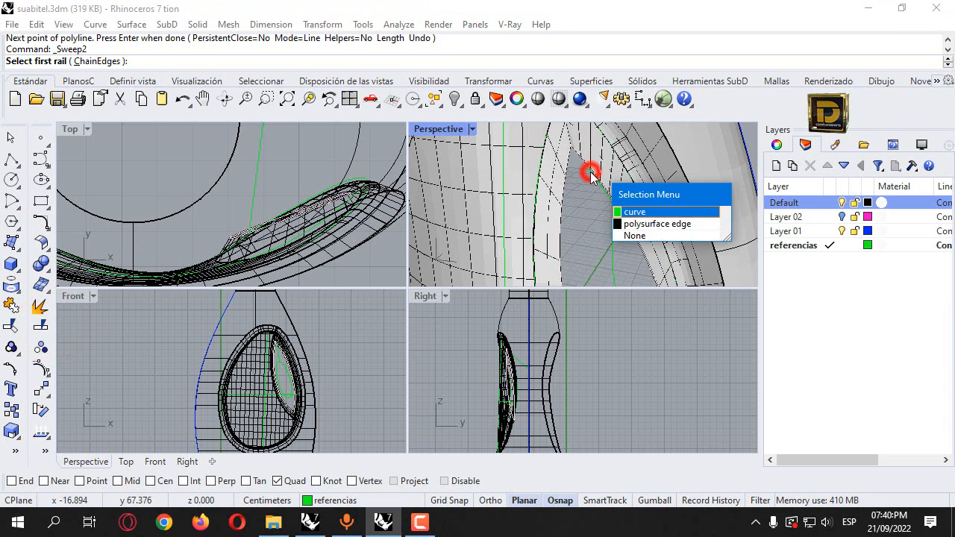
left_click(625, 211)
right_click_drag(613, 223, 661, 245)
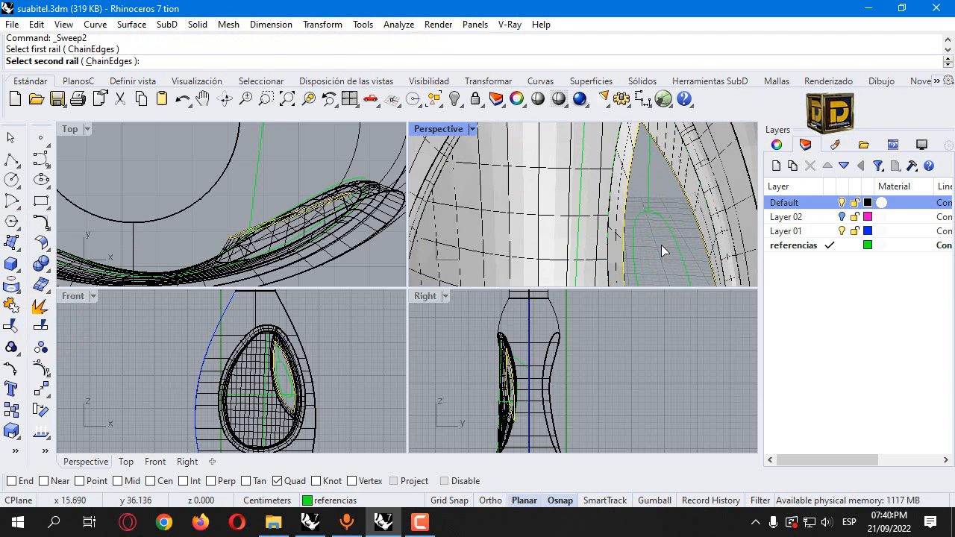
left_click(665, 216)
left_click(650, 193)
key("Return")
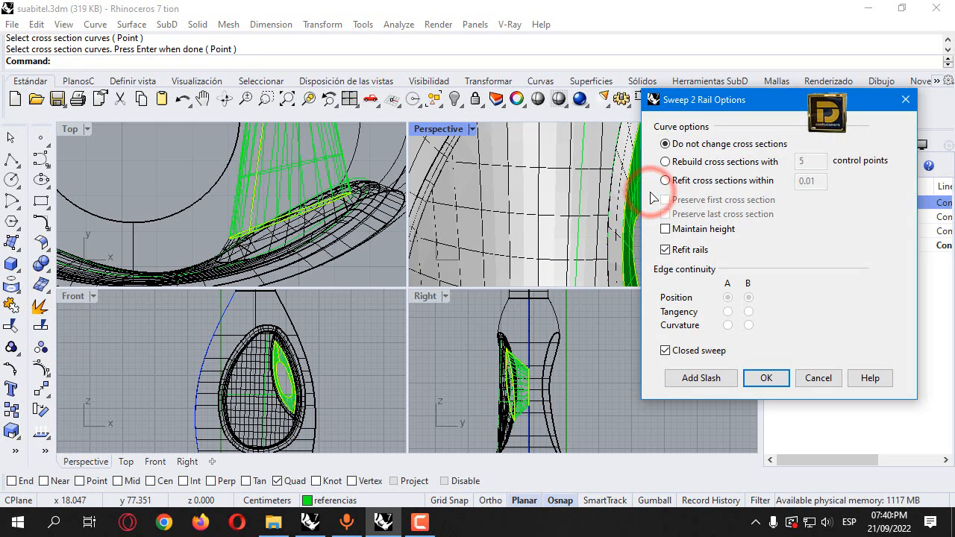
key("Return")
Move the swept handle surface to the Default layer and save the file.
scroll(596, 174, "down", 5)
left_click(558, 185)
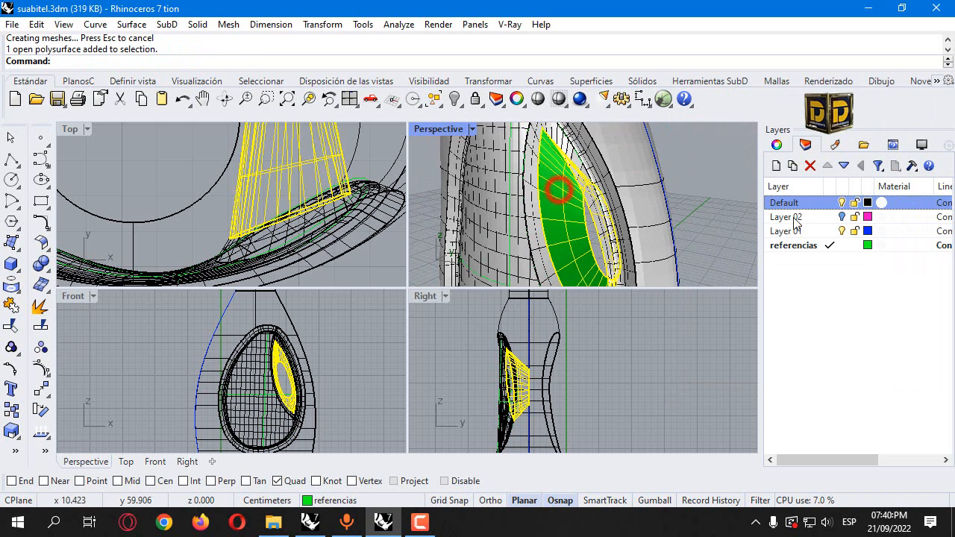
right_click(803, 203)
left_click(837, 442)
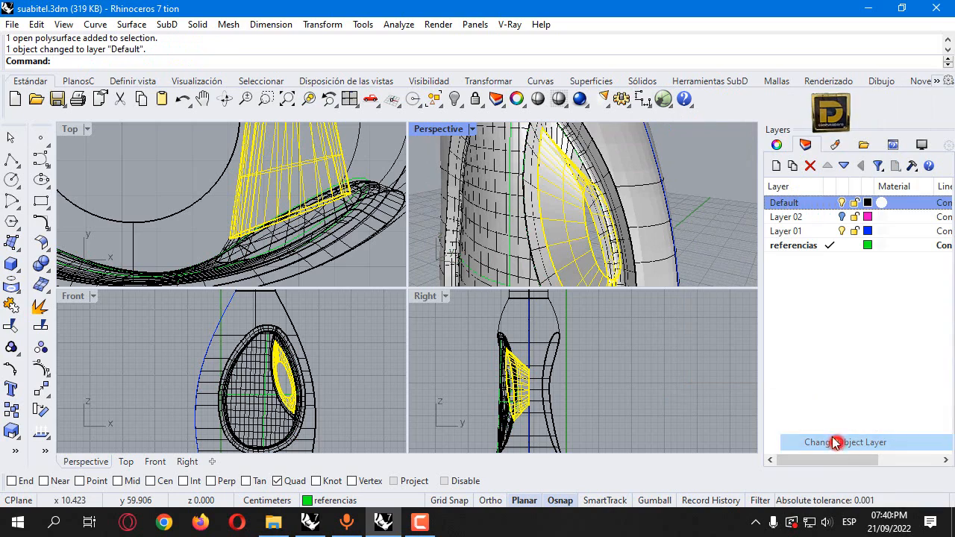
left_click(12, 24)
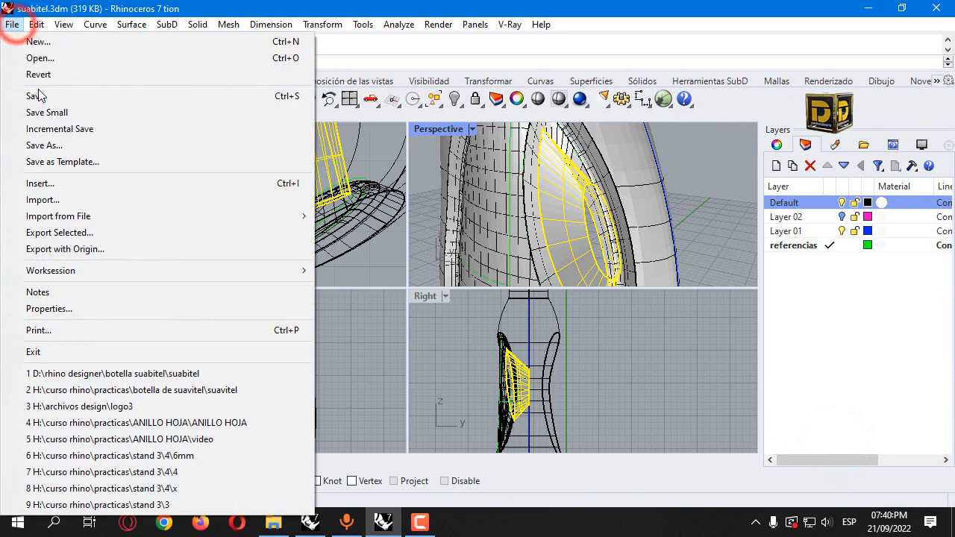
left_click(33, 95)
scroll(627, 205, "down", 6)
left_click(643, 202)
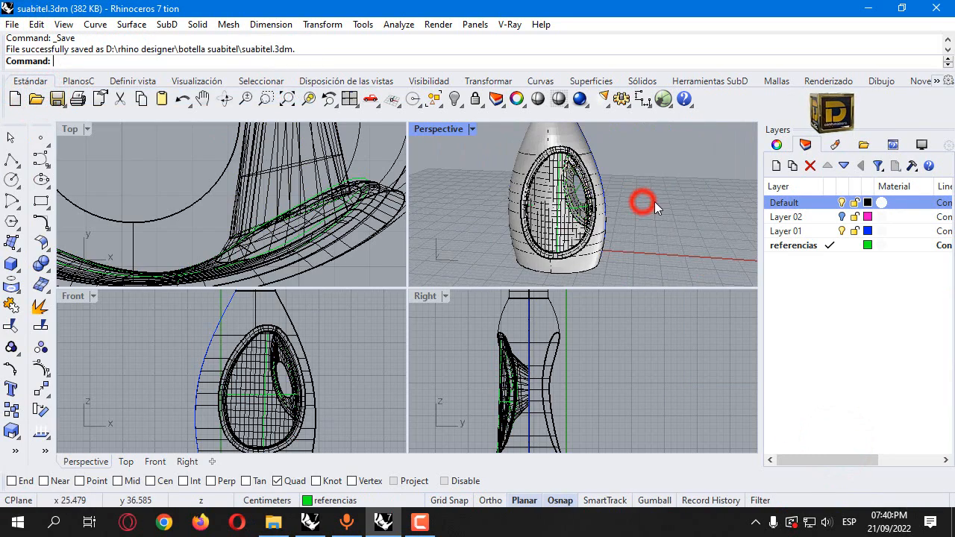
Examine the swept handle-hole surface and its transition to the leaf inset from several angles in the enlarged Perspective view.
right_click_drag(654, 202, 654, 195)
scroll(587, 181, "up", 10)
right_click_drag(499, 206, 532, 204)
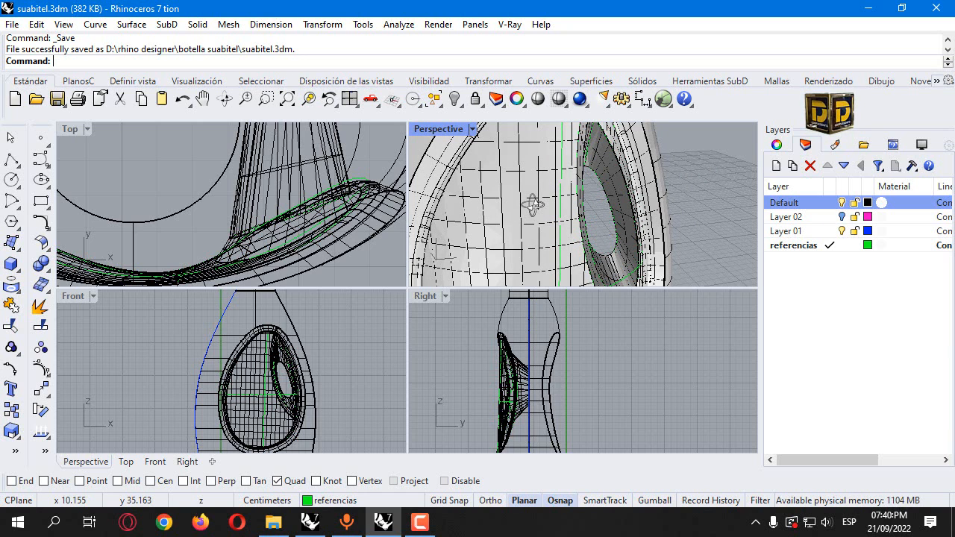
double_click(450, 128)
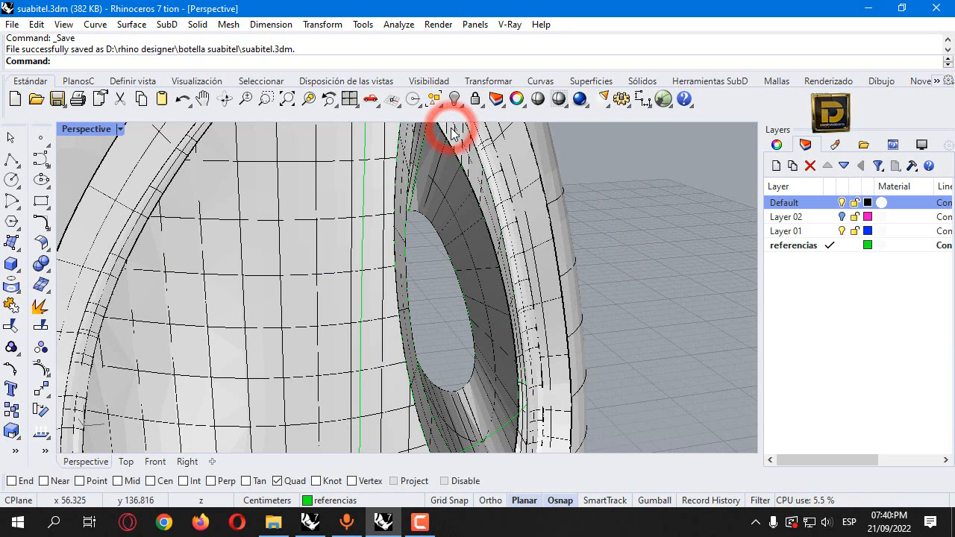
right_click_drag(452, 132, 398, 212)
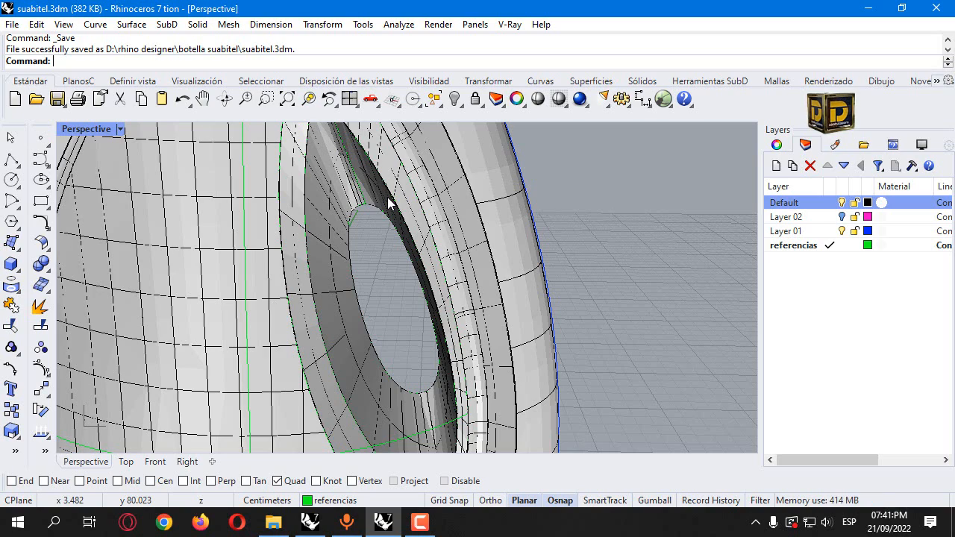
right_click_drag(388, 203, 431, 211)
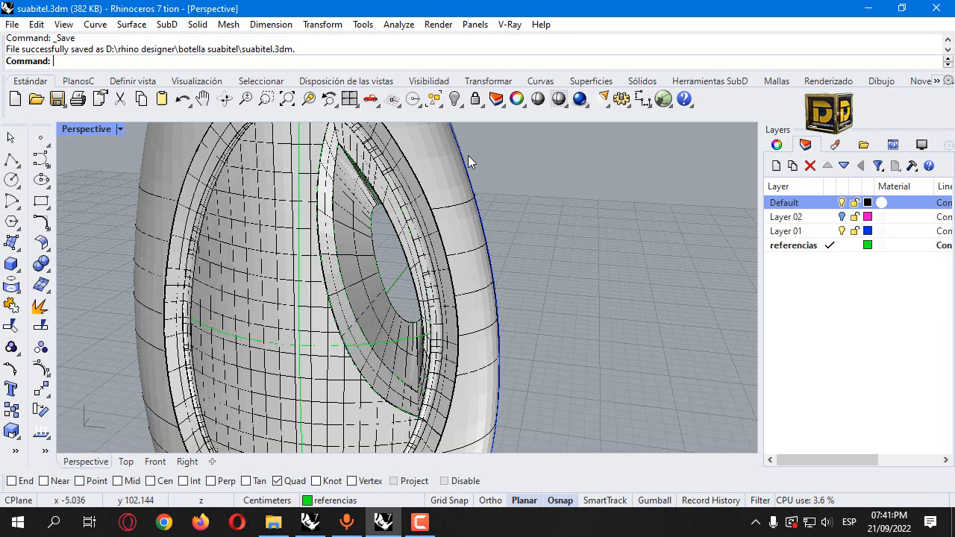
scroll(448, 237, "down", 3)
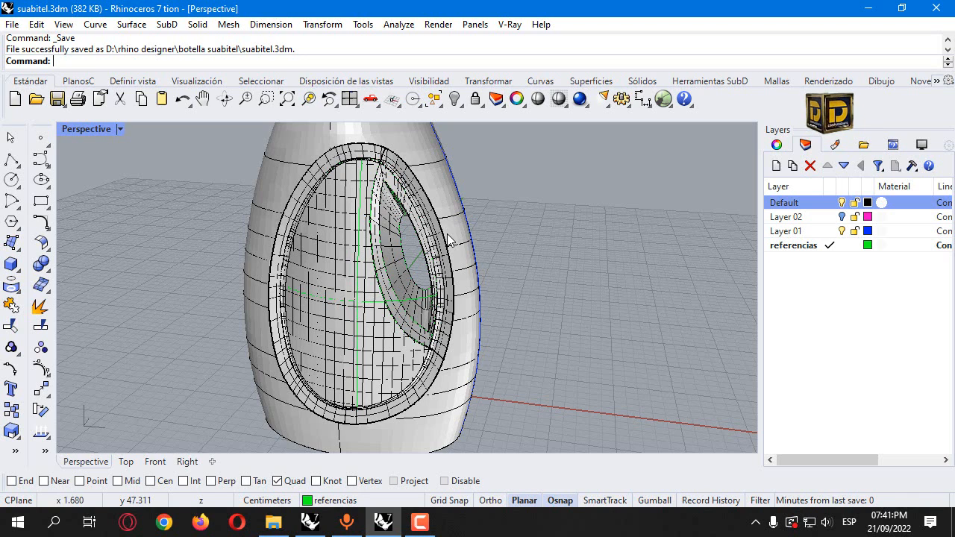
scroll(407, 205, "up", 3)
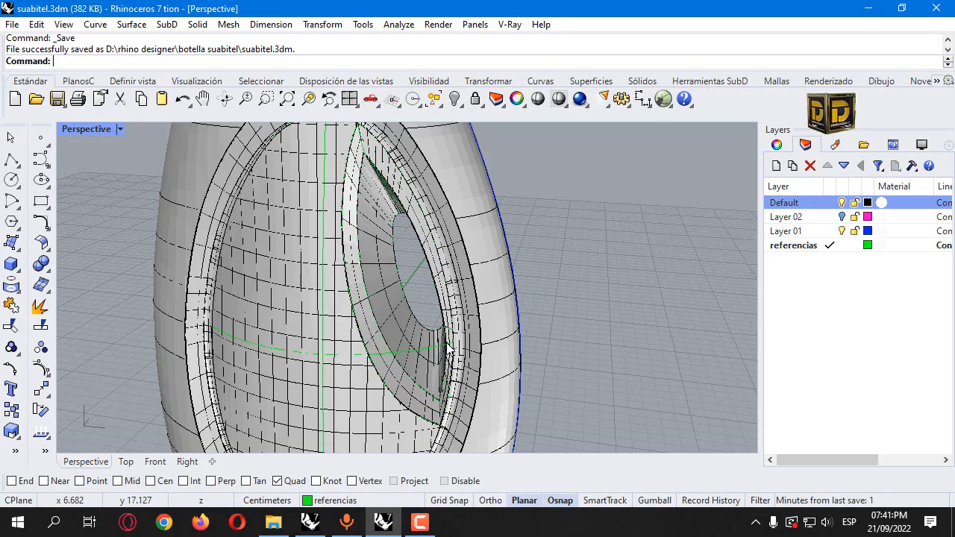
right_click_drag(448, 349, 273, 276)
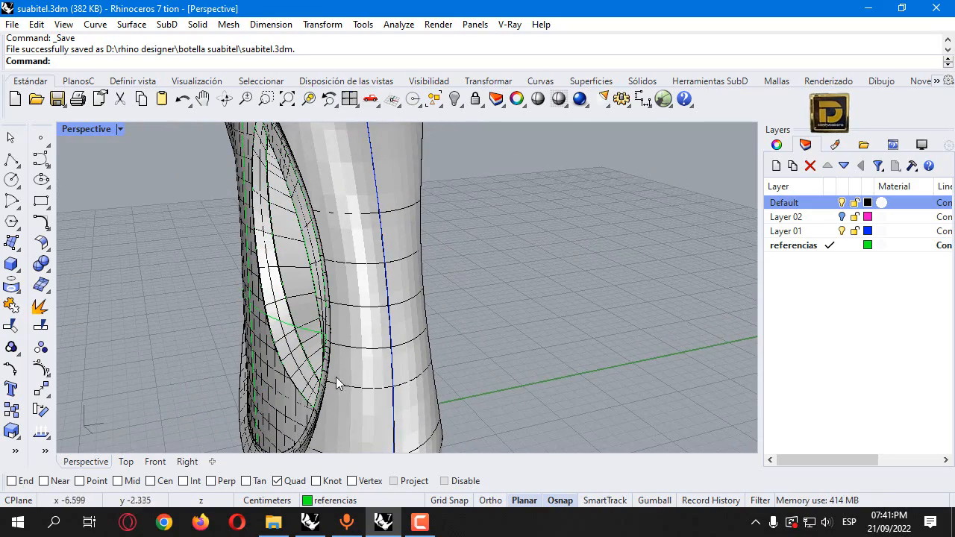
right_click_drag(335, 384, 408, 365)
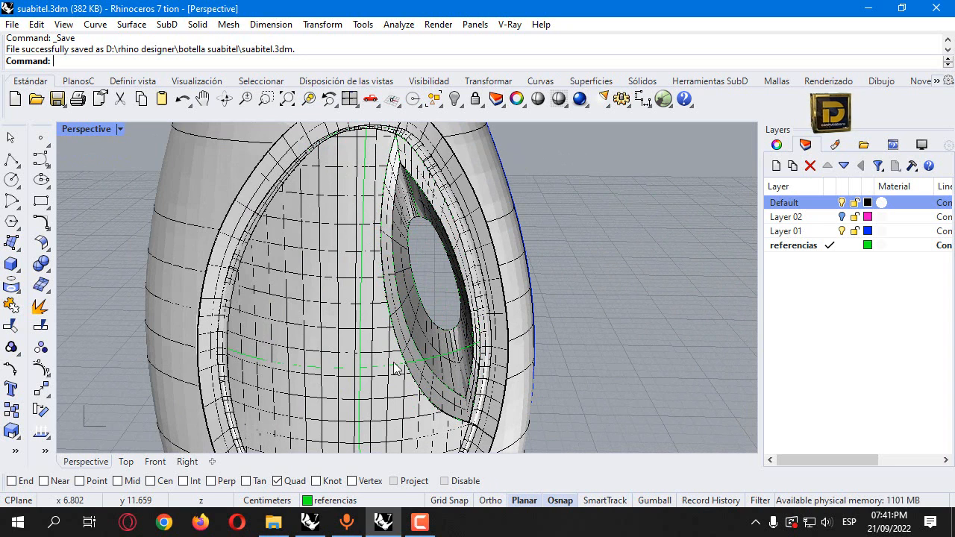
scroll(385, 291, "up", 3)
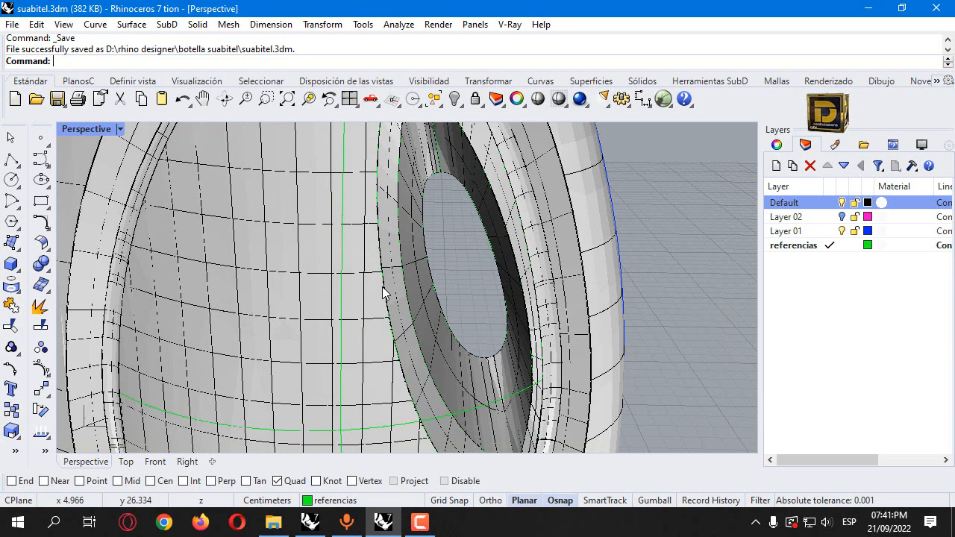
left_click(820, 351)
double_click(77, 129)
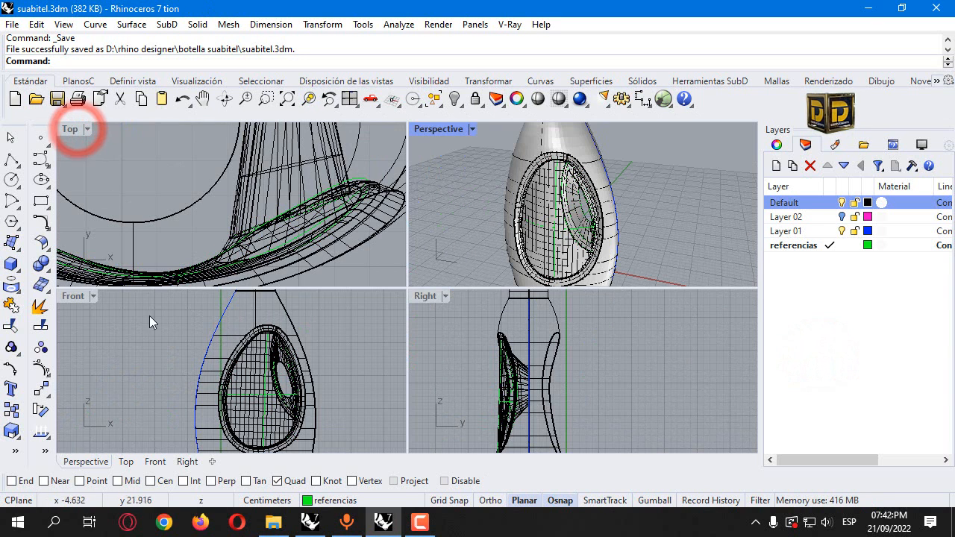
Start a degree 3 control-point curve in the Front view with object snaps disabled, from just below the base up beside the inset's lower left edge.
left_click(73, 296)
scroll(303, 209, "down", 6)
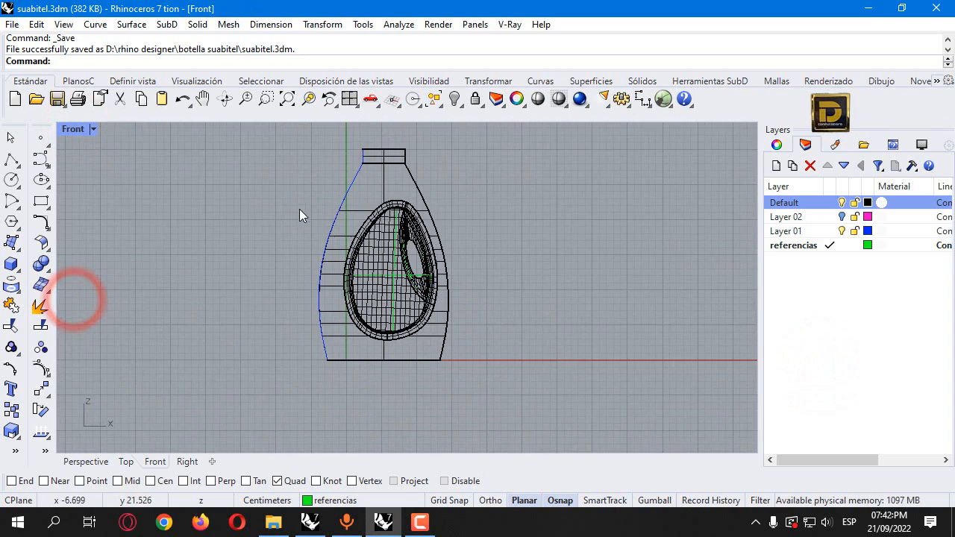
right_click_drag(405, 210, 338, 244)
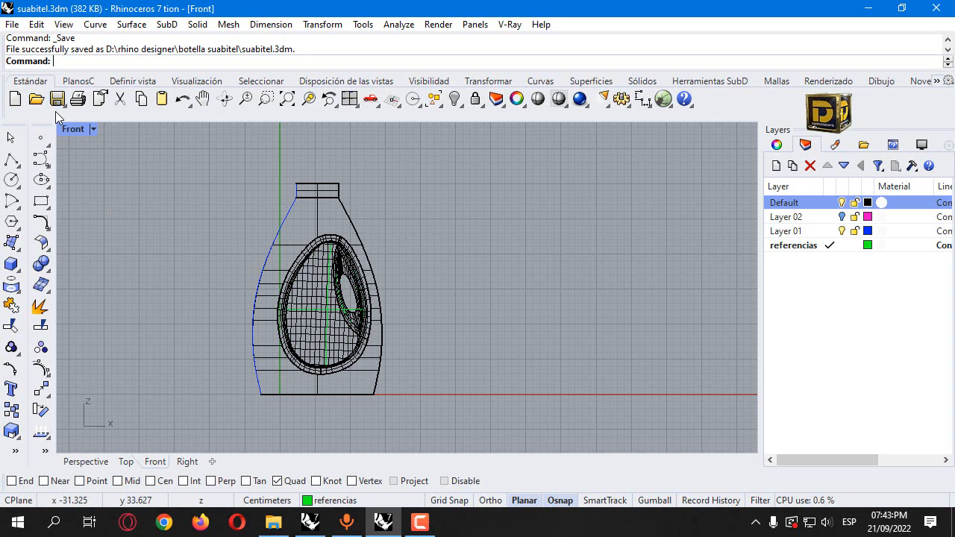
double_click(72, 129)
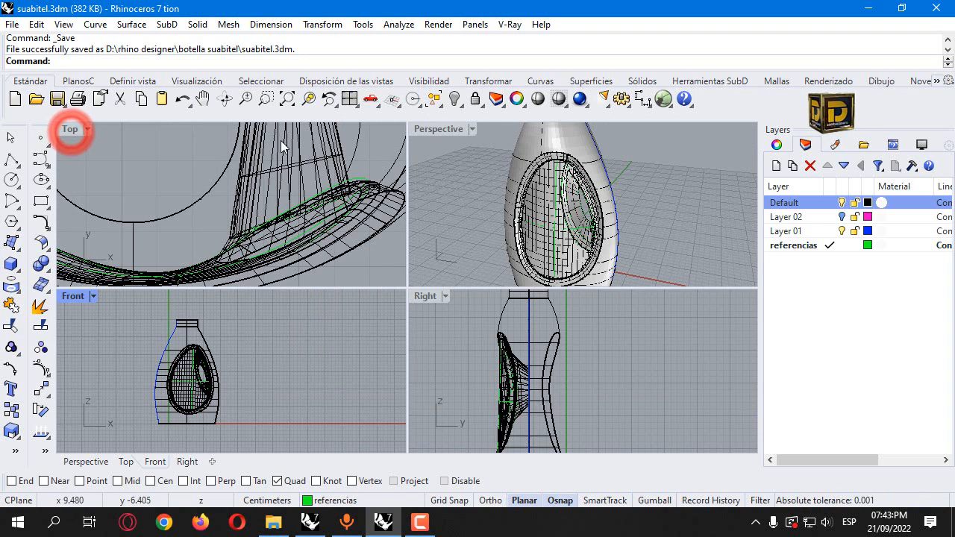
double_click(74, 296)
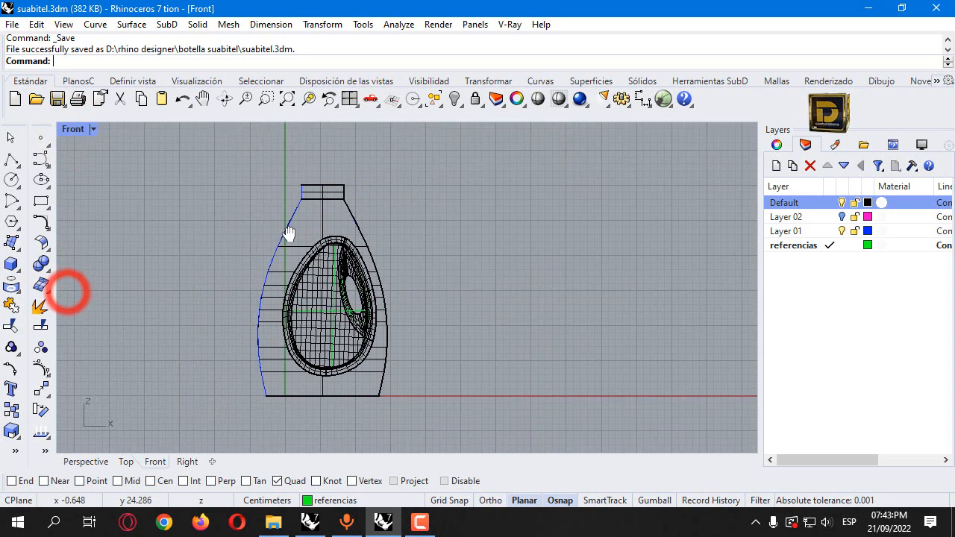
scroll(320, 261, "up", 5)
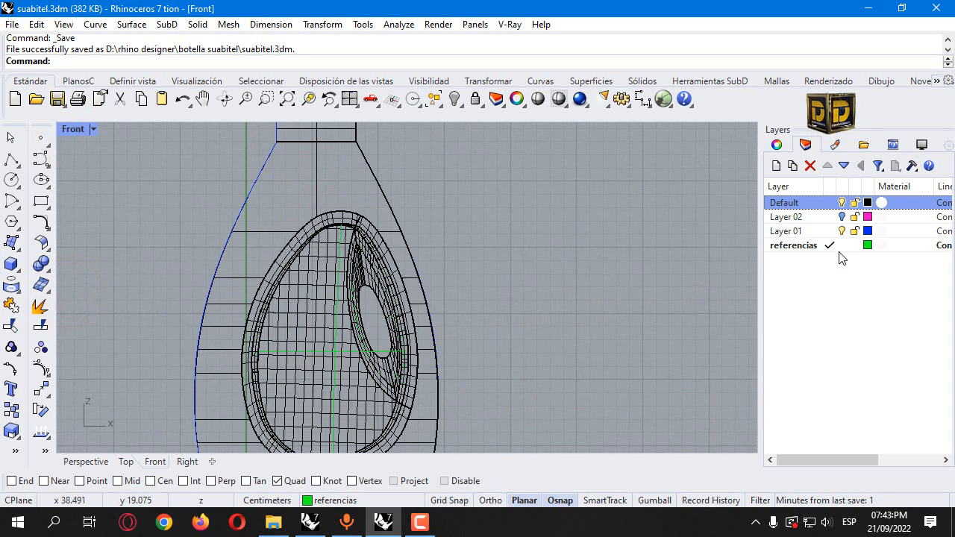
left_click(39, 158)
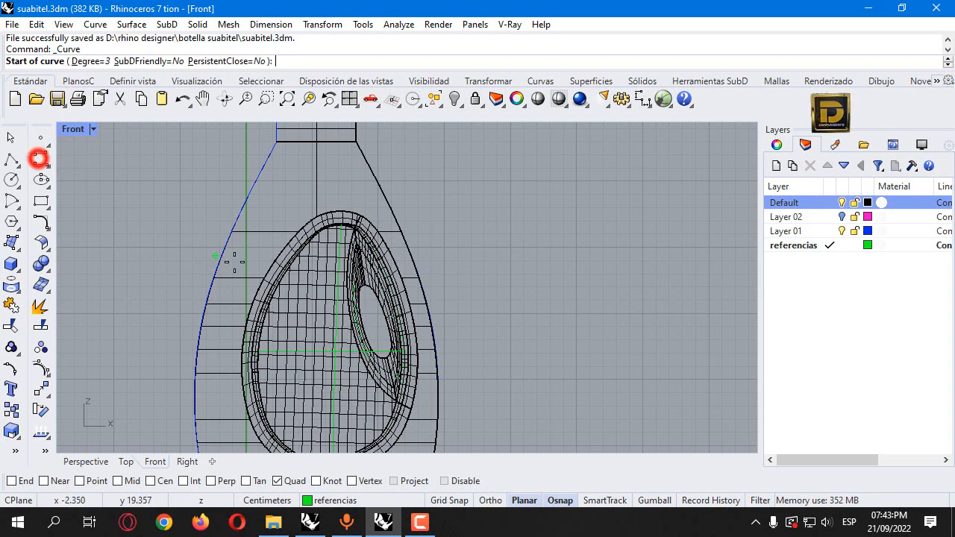
right_click_drag(233, 261, 252, 208)
left_click(448, 481)
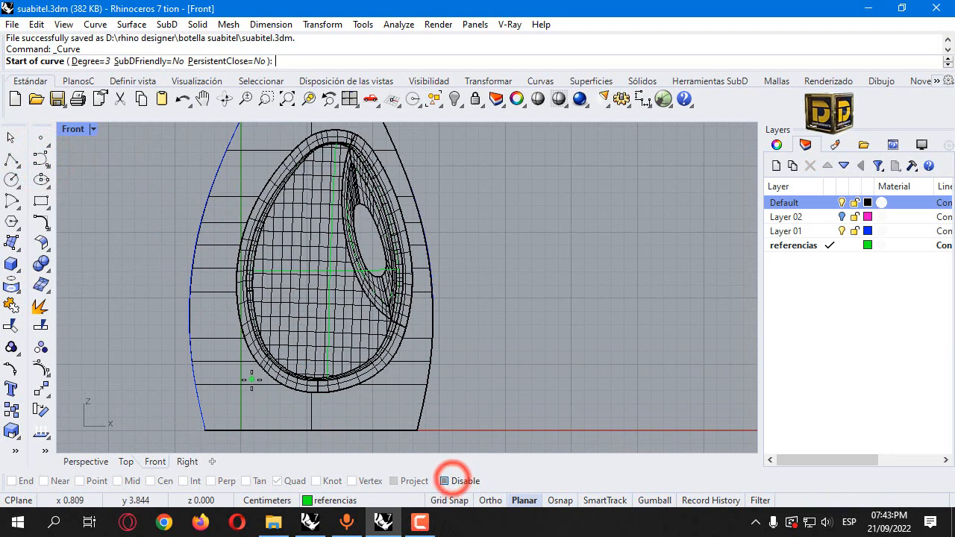
left_click(267, 440)
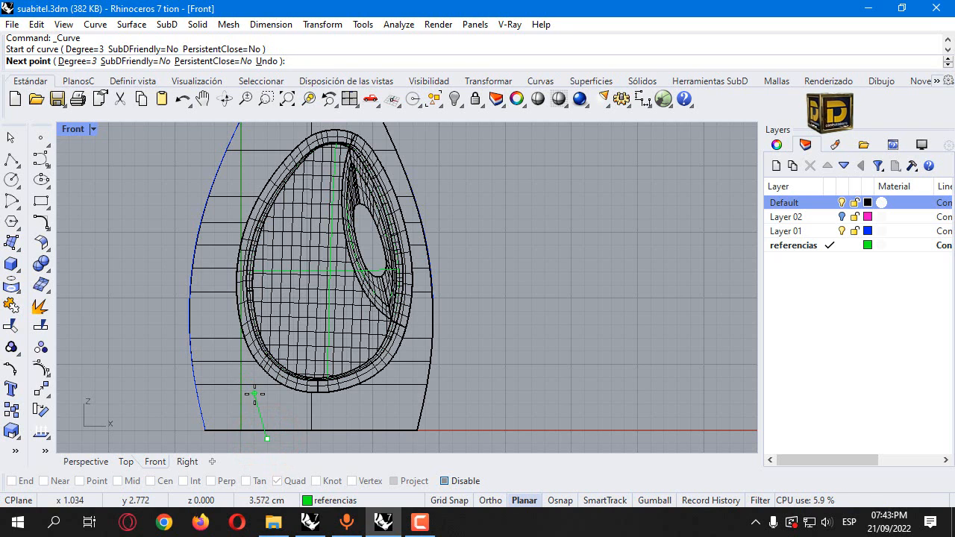
left_click(241, 372)
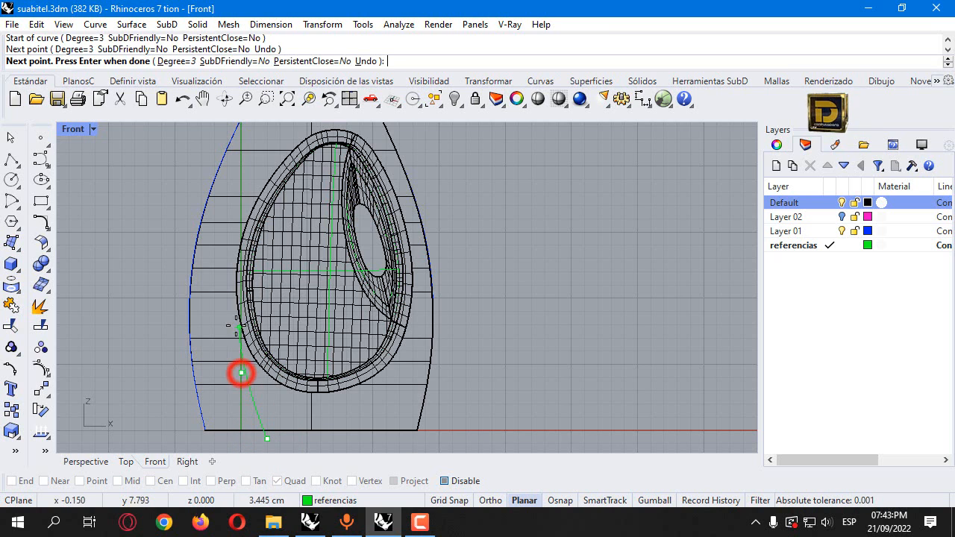